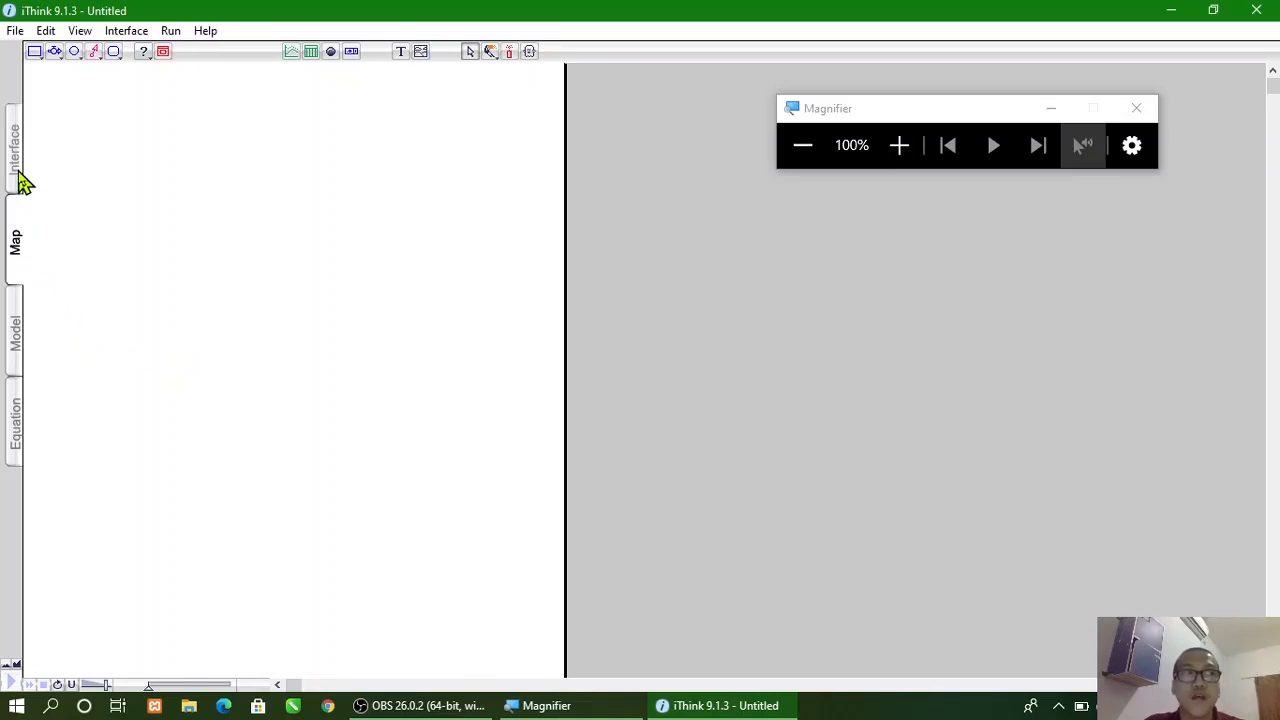
# Step: Look through the Interface, Map, Model and Equation layers to compare the tools each one offers
pyautogui.click(15, 150)
pyautogui.click(16, 244)
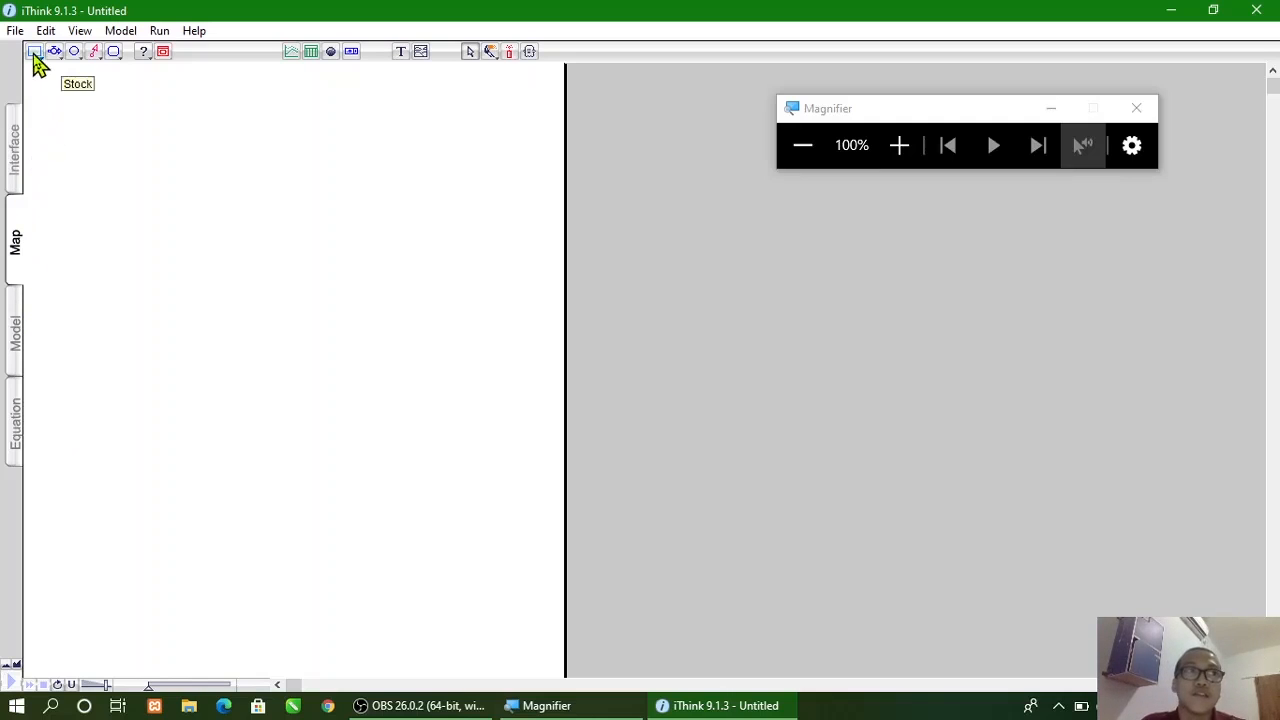
pyautogui.click(904, 155)
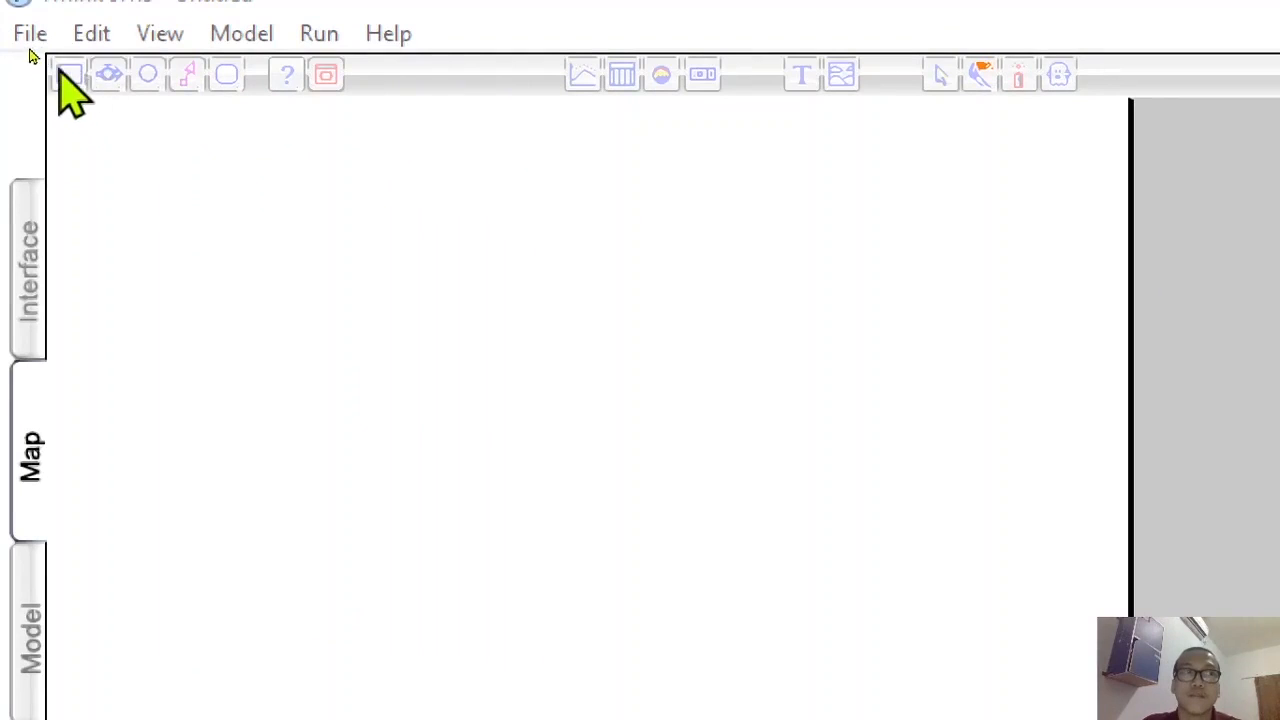
pyautogui.click(37, 290)
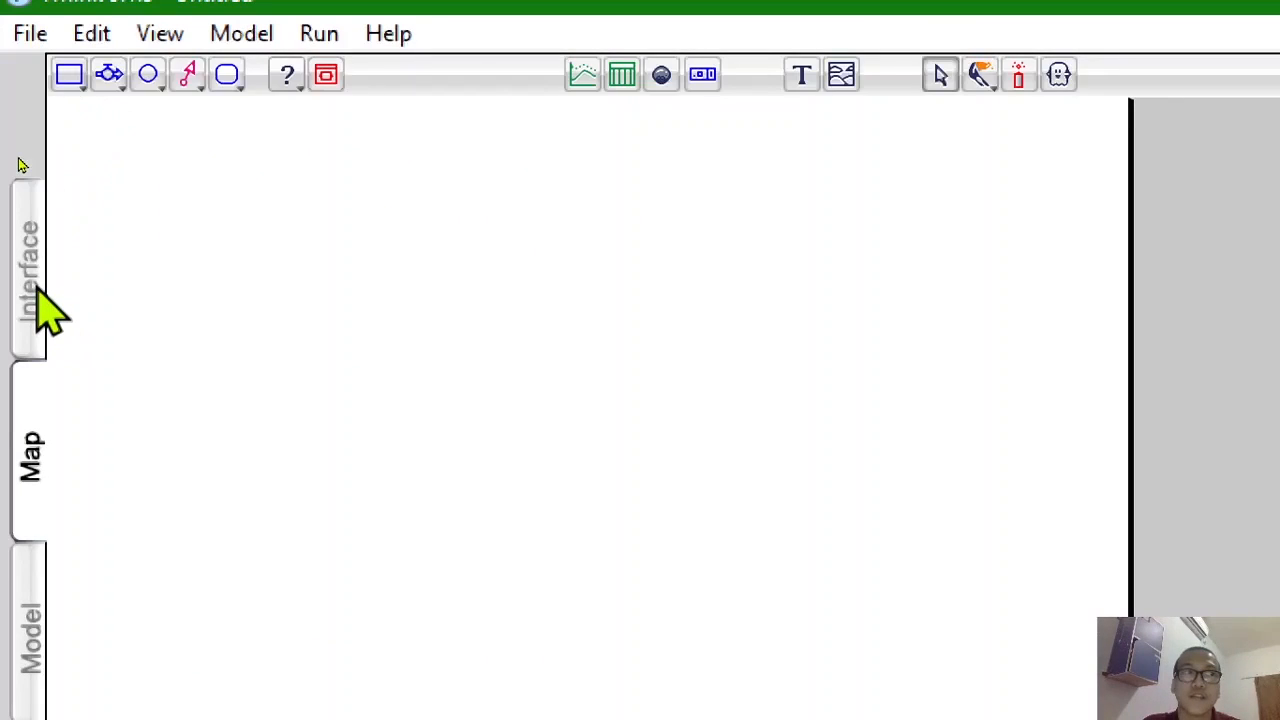
pyautogui.click(32, 288)
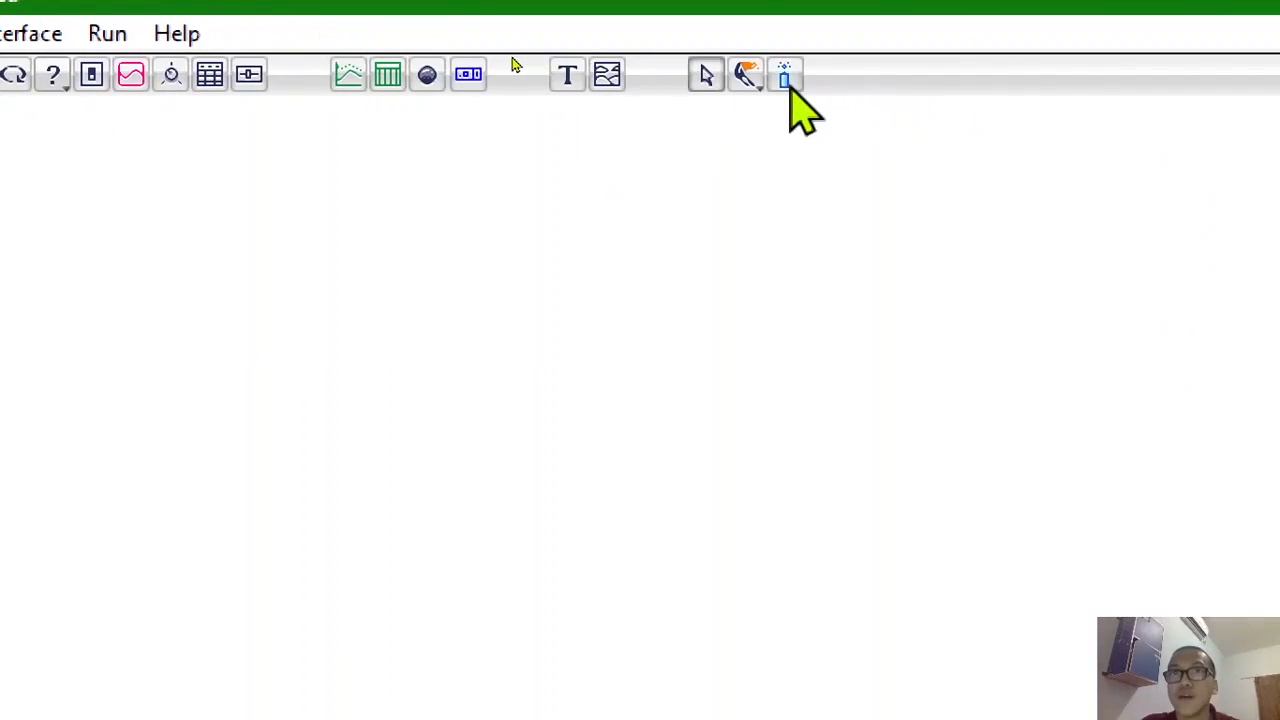
pyautogui.click(32, 478)
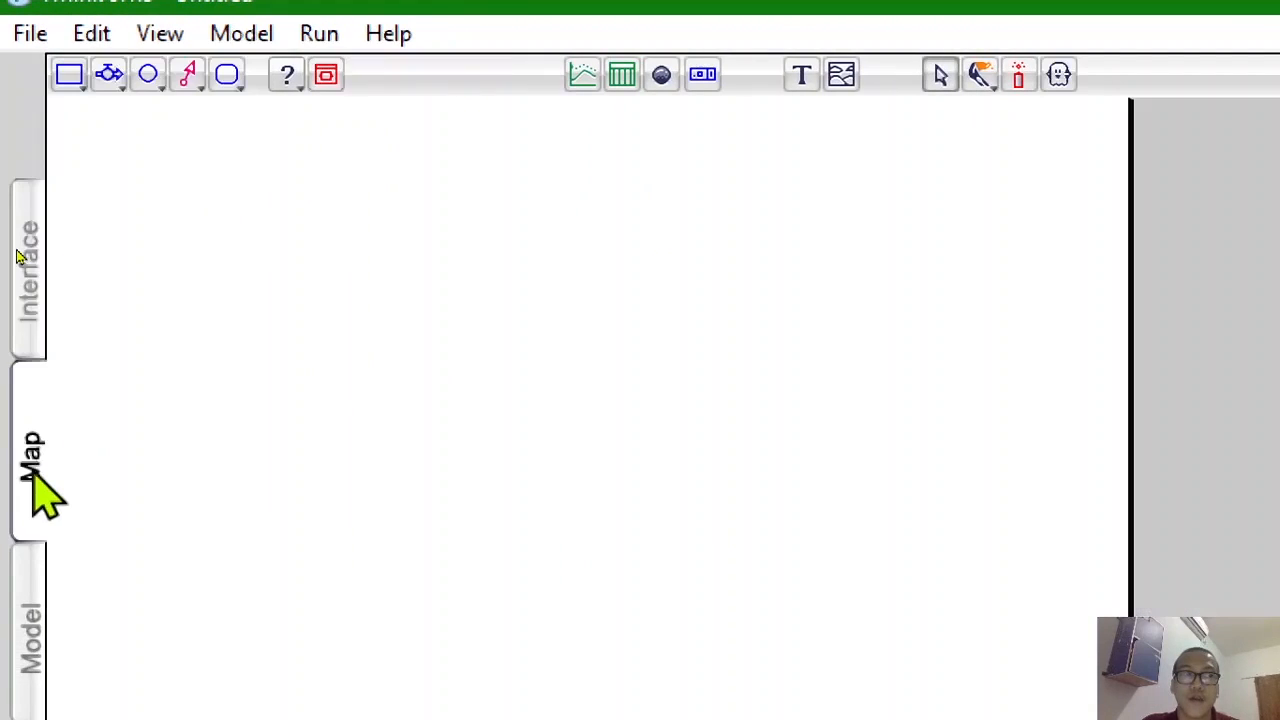
pyautogui.click(32, 640)
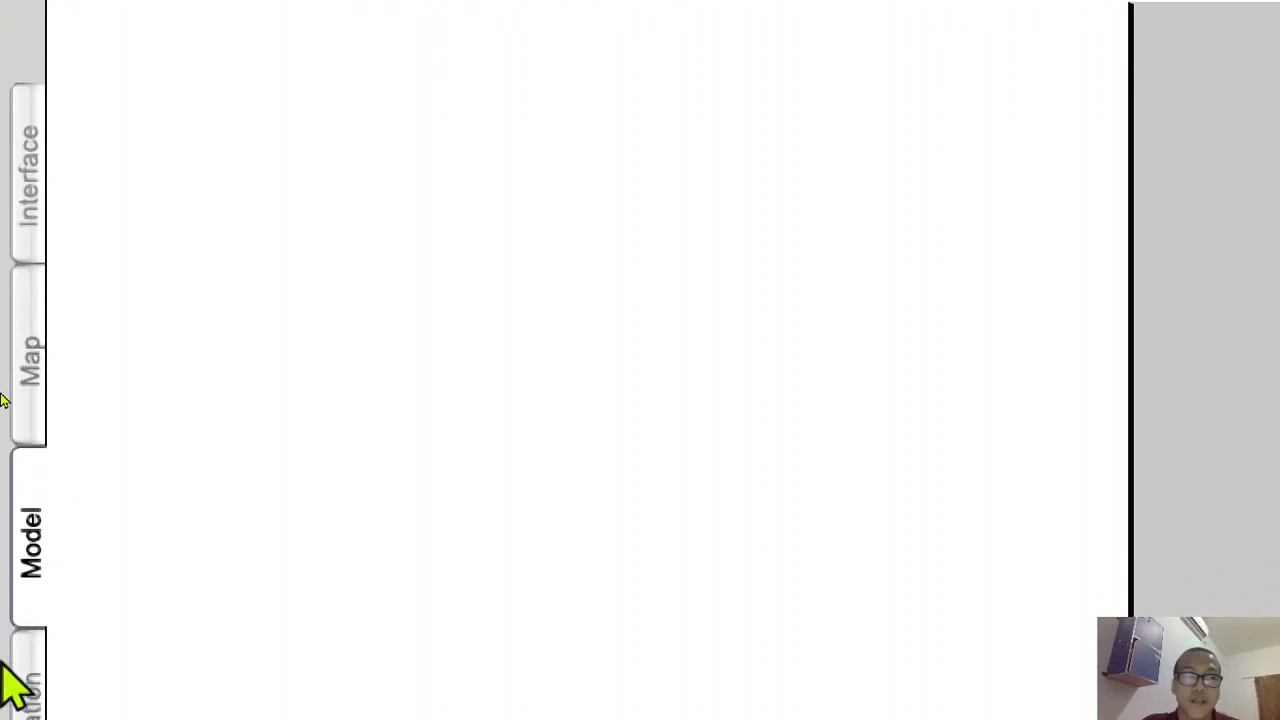
pyautogui.click(34, 682)
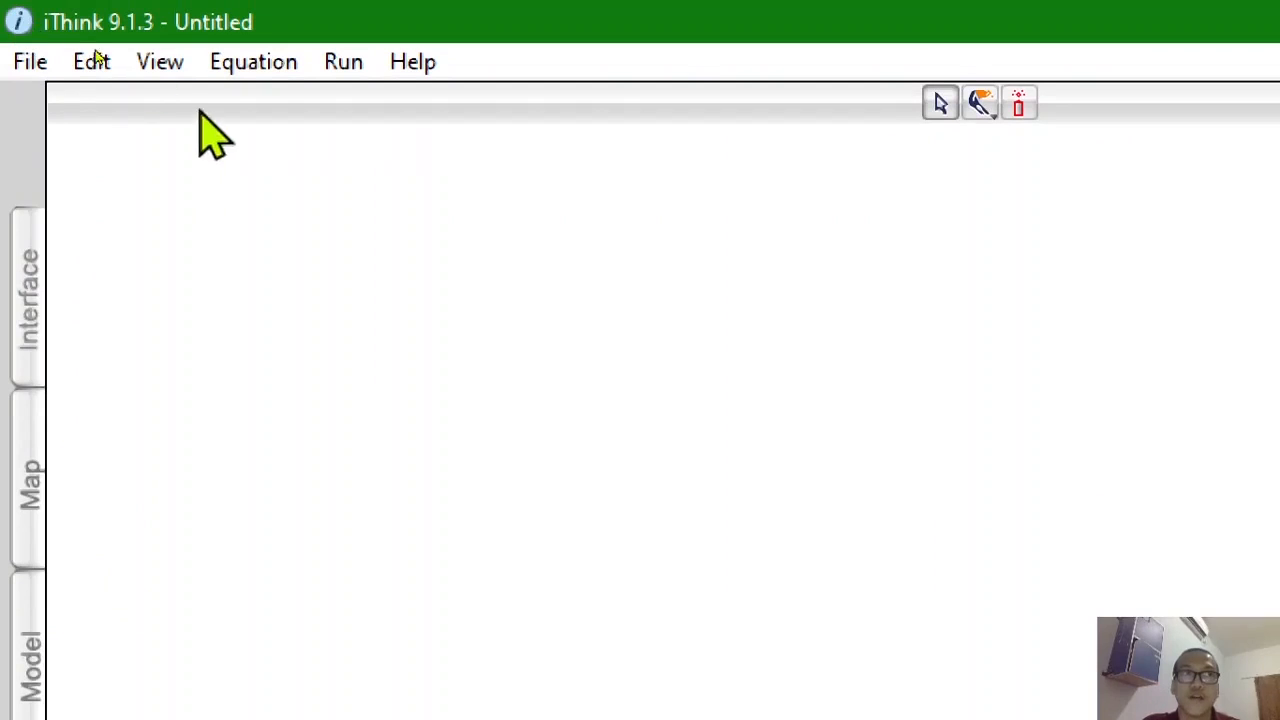
pyautogui.click(30, 605)
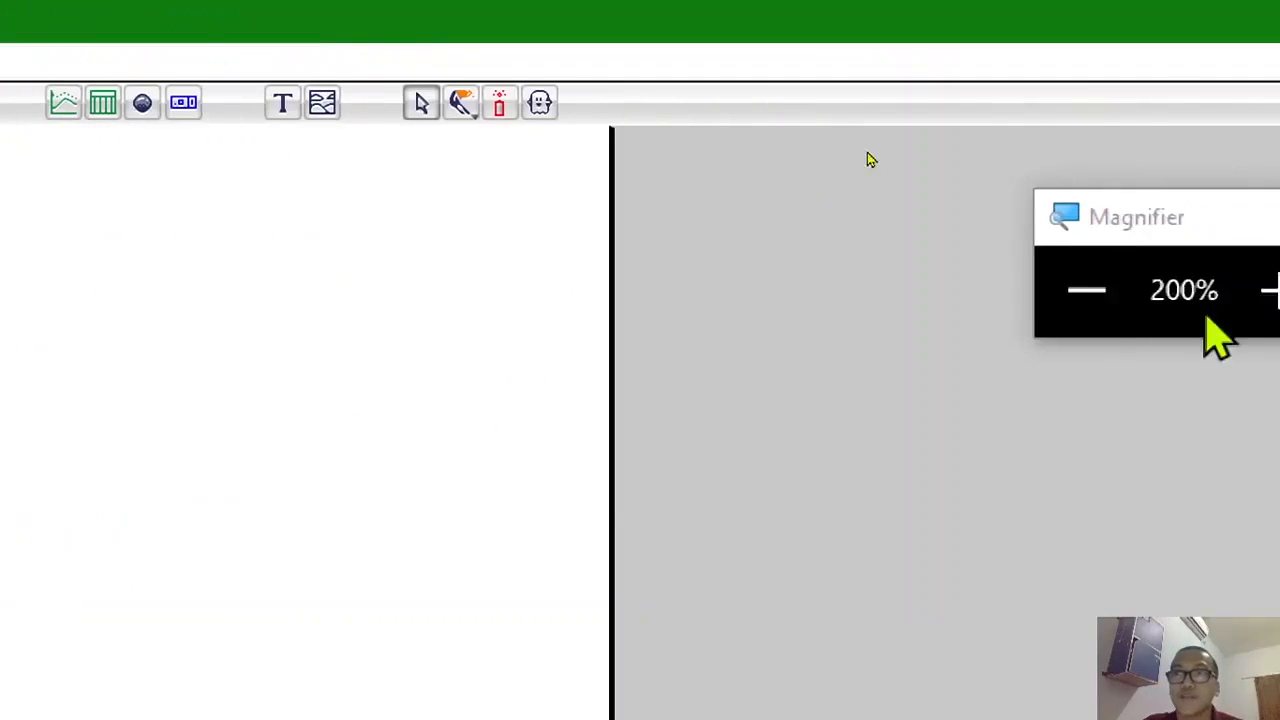
pyautogui.click(1030, 295)
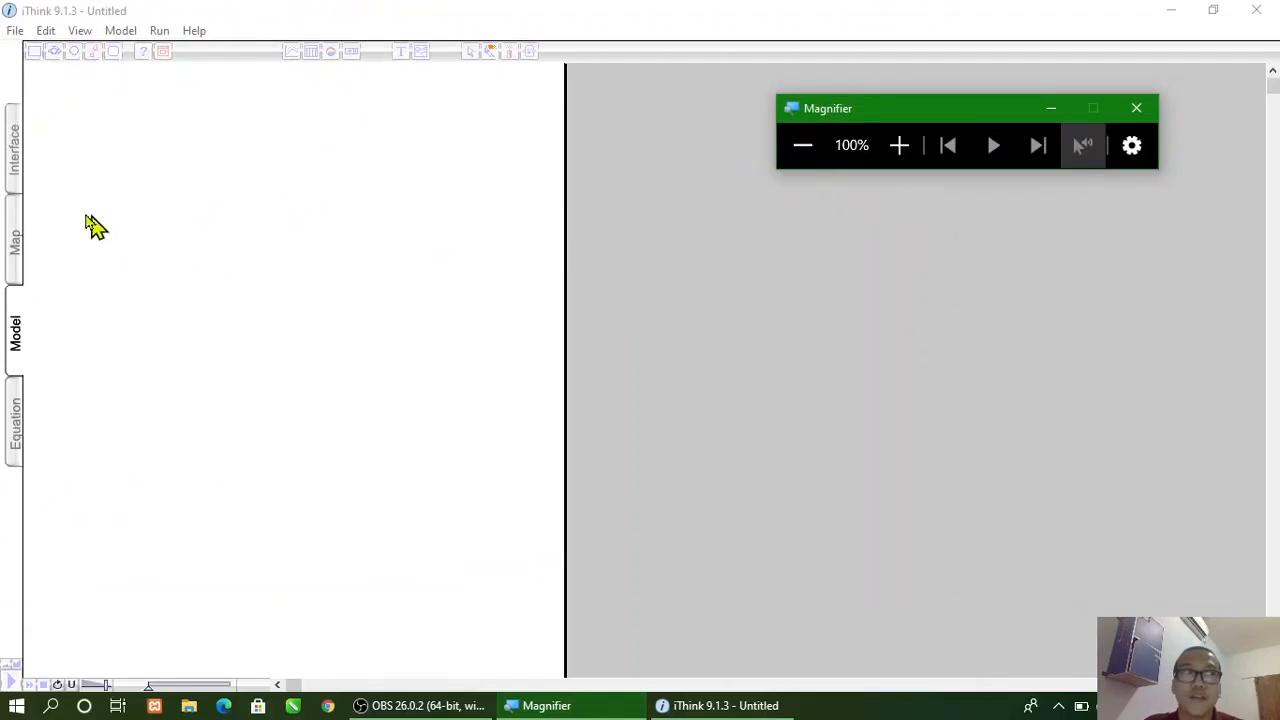
pyautogui.click(18, 185)
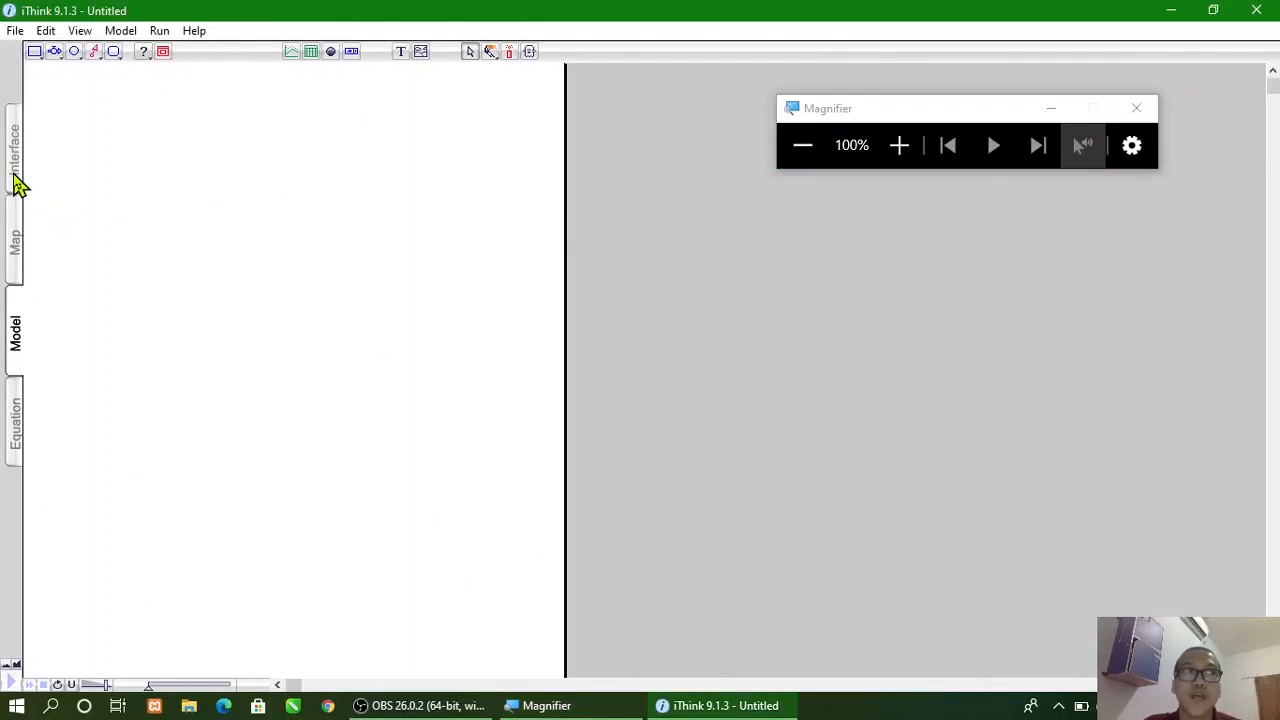
# Step: Switch to the Map layer and place a stock on the blank canvas
pyautogui.click(16, 245)
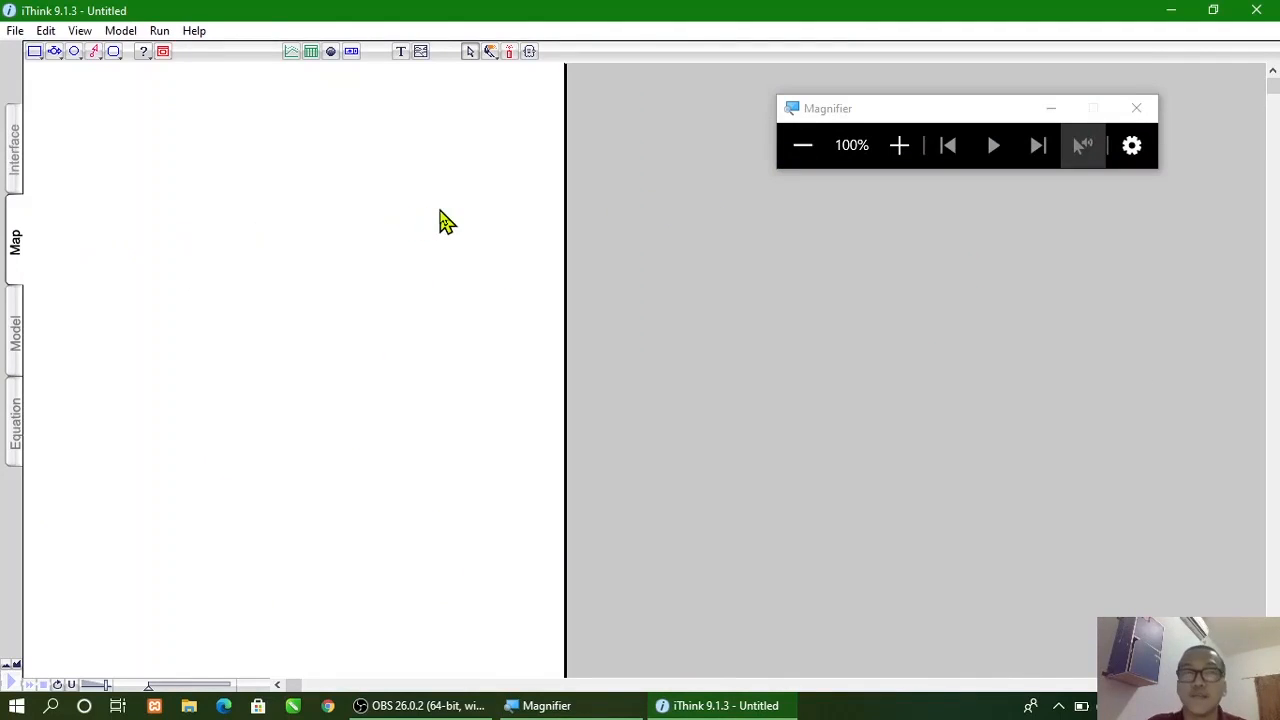
pyautogui.click(915, 155)
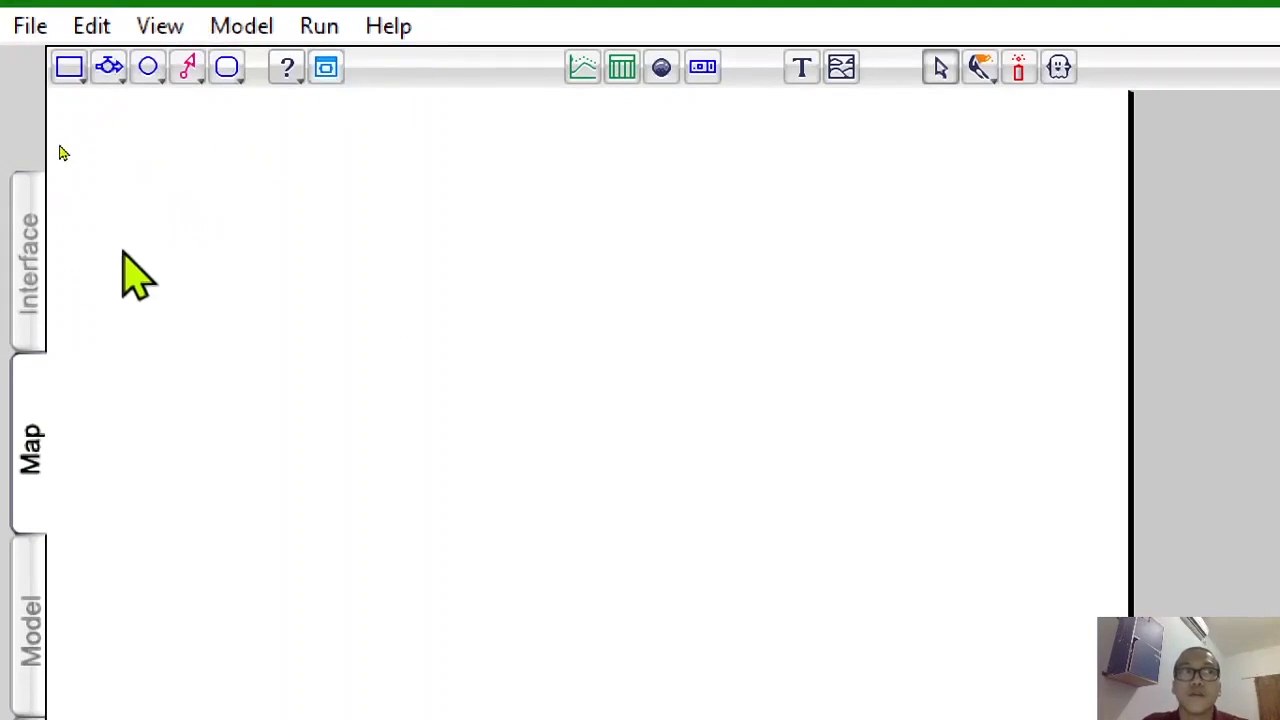
pyautogui.click(66, 76)
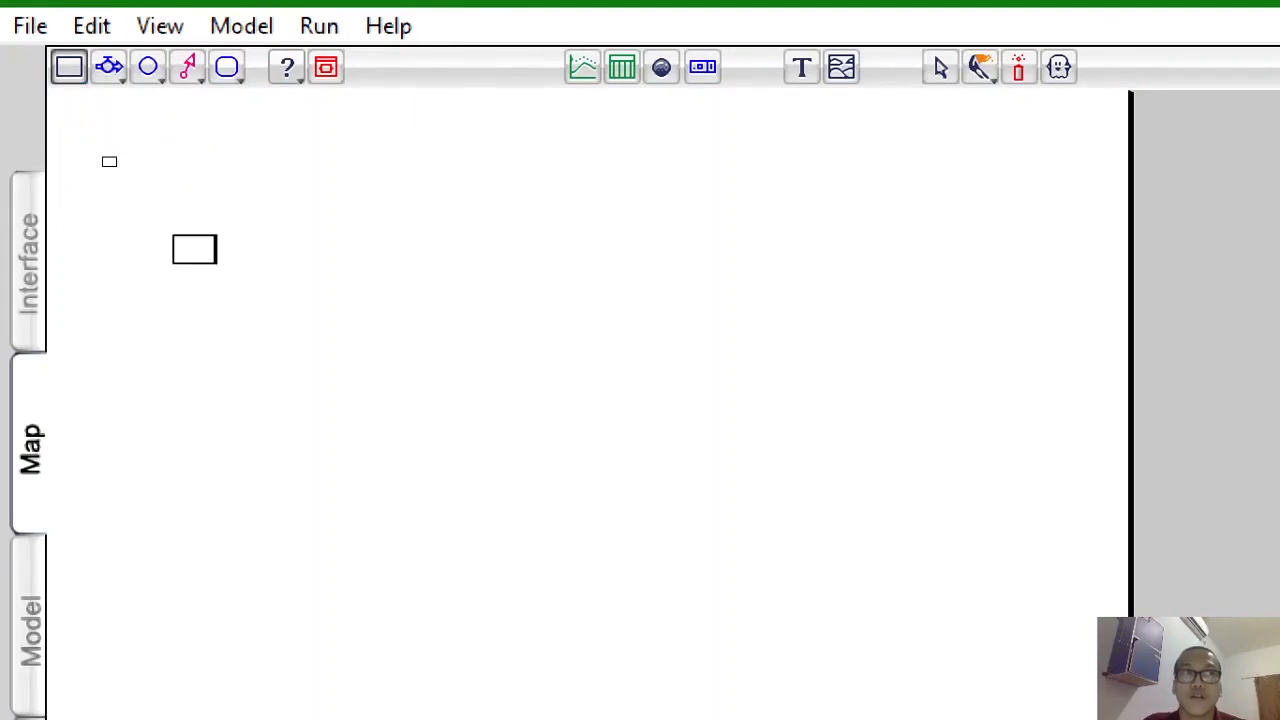
pyautogui.click(450, 414)
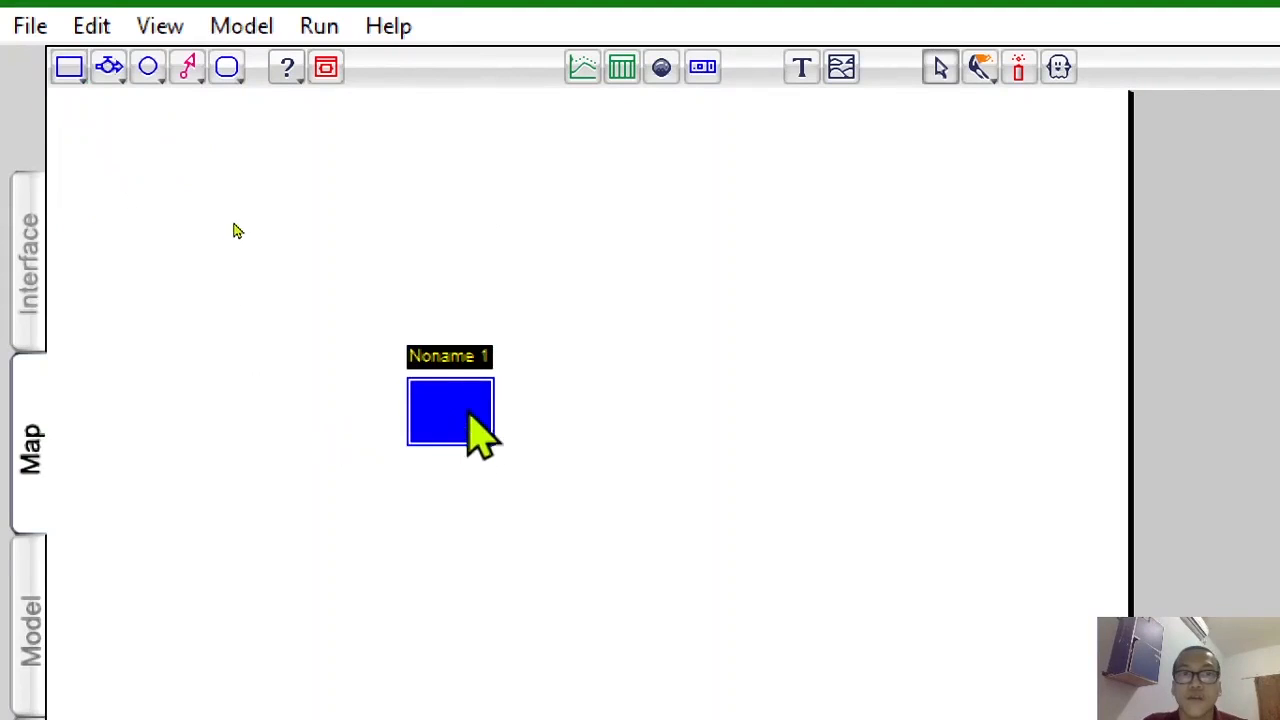
pyautogui.click(583, 398)
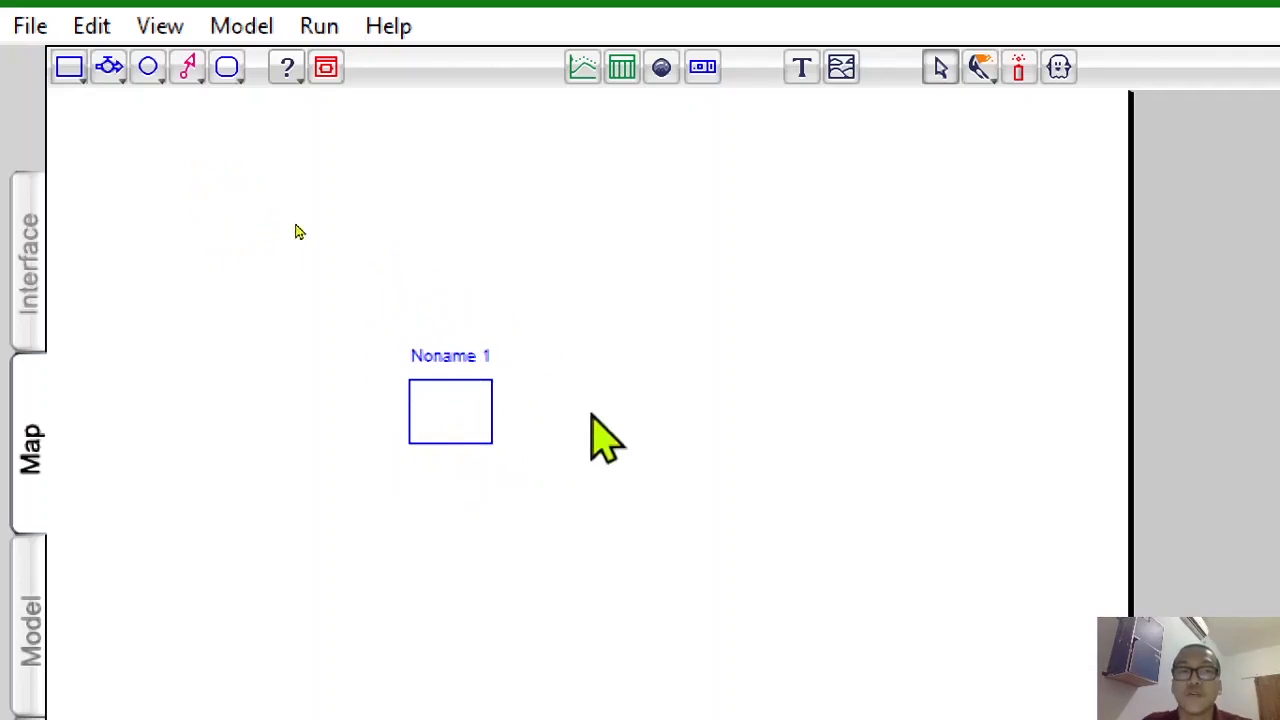
# Step: Draw a flow from the empty area left of the stock into the stock
pyautogui.click(109, 67)
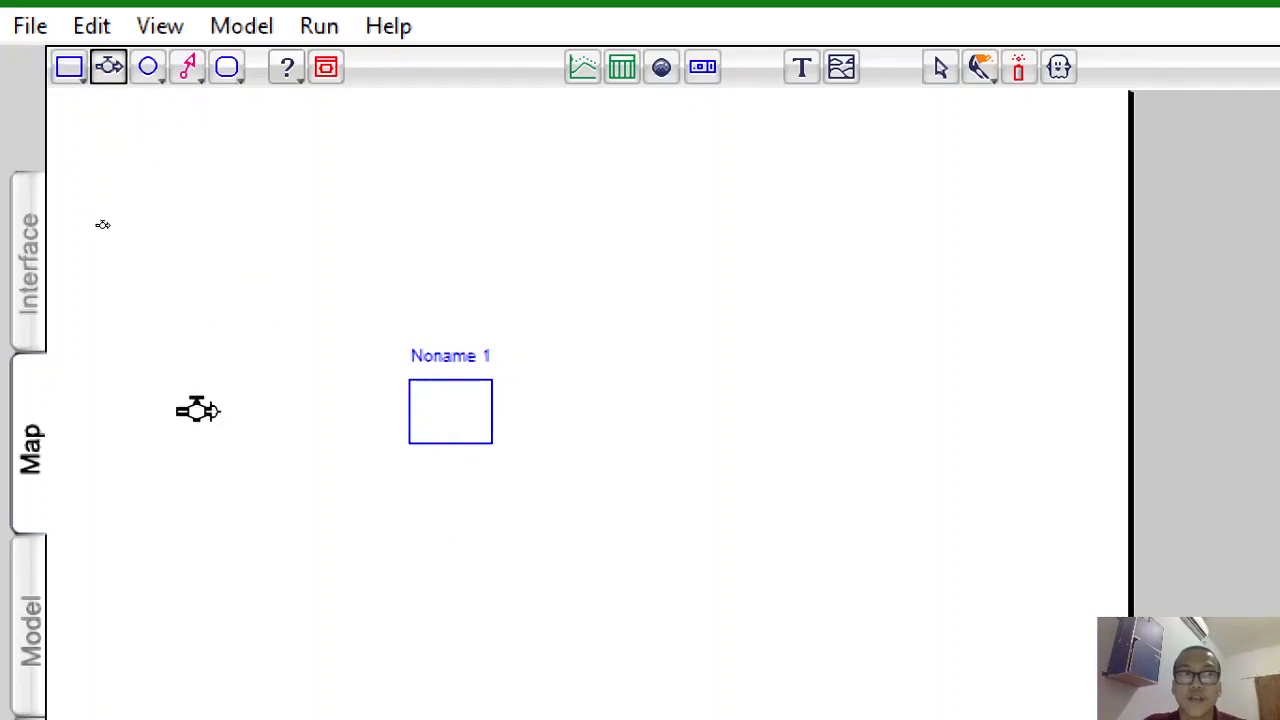
pyautogui.moveTo(174, 410); pyautogui.dragTo(410, 410)
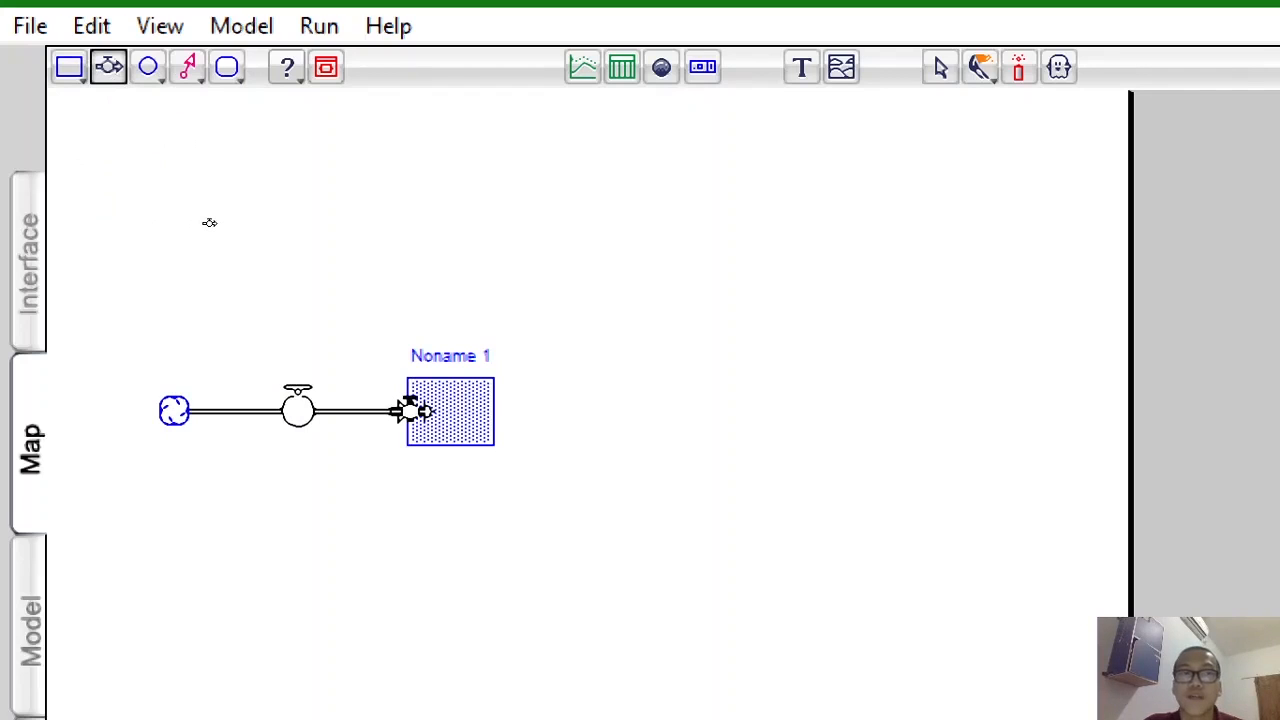
pyautogui.moveTo(410, 410); pyautogui.dragTo(425, 418)
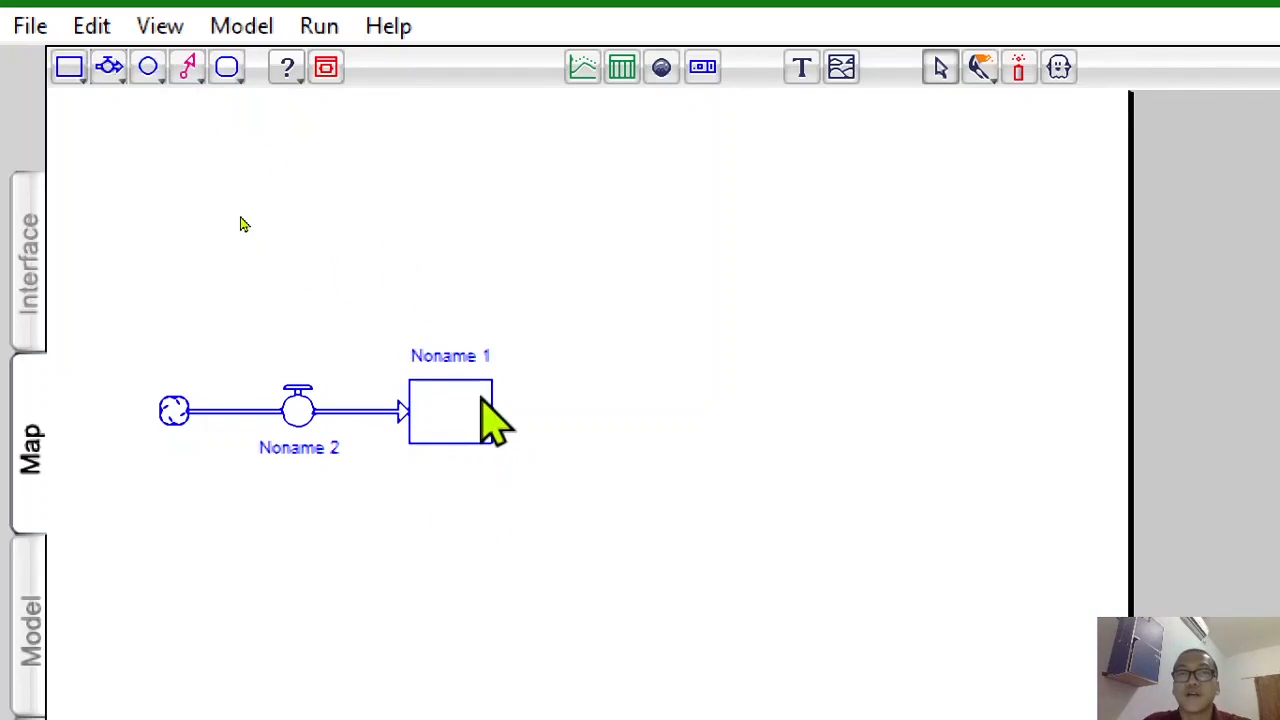
# Step: Place two converters to the right of the stock, one slightly above it and one farther right and below
pyautogui.click(148, 67)
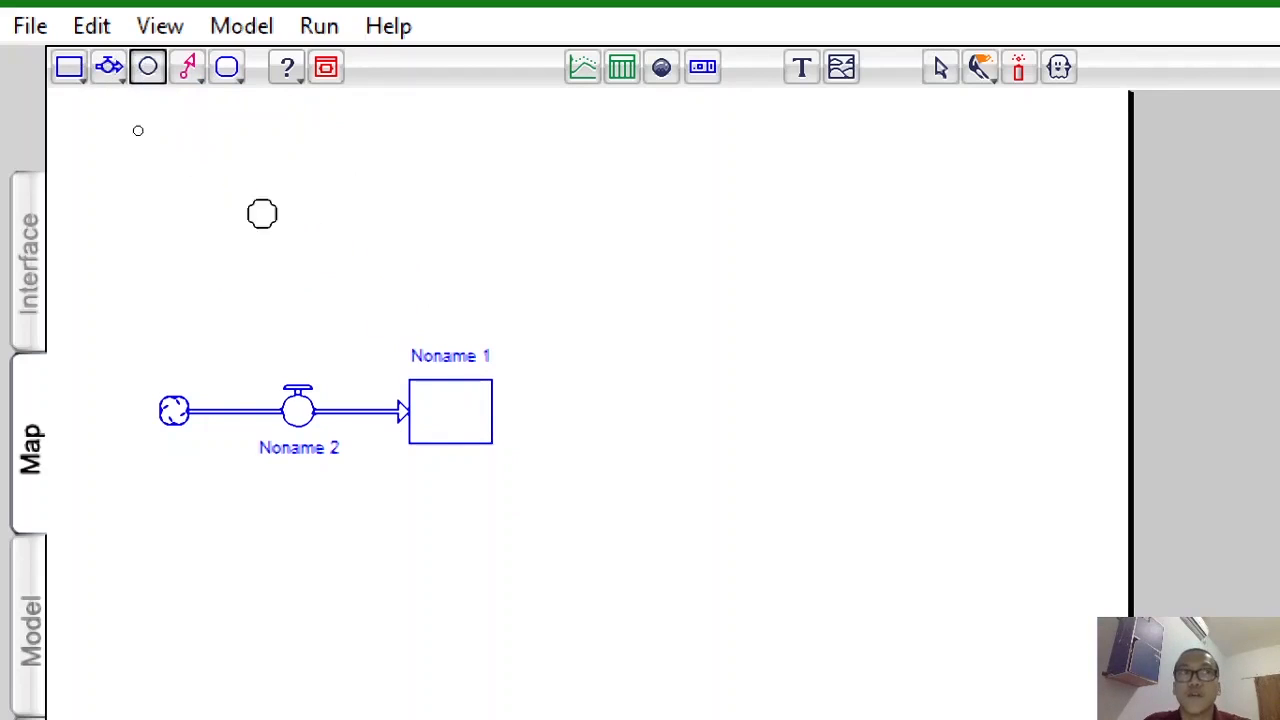
pyautogui.click(611, 330)
pyautogui.click(628, 457)
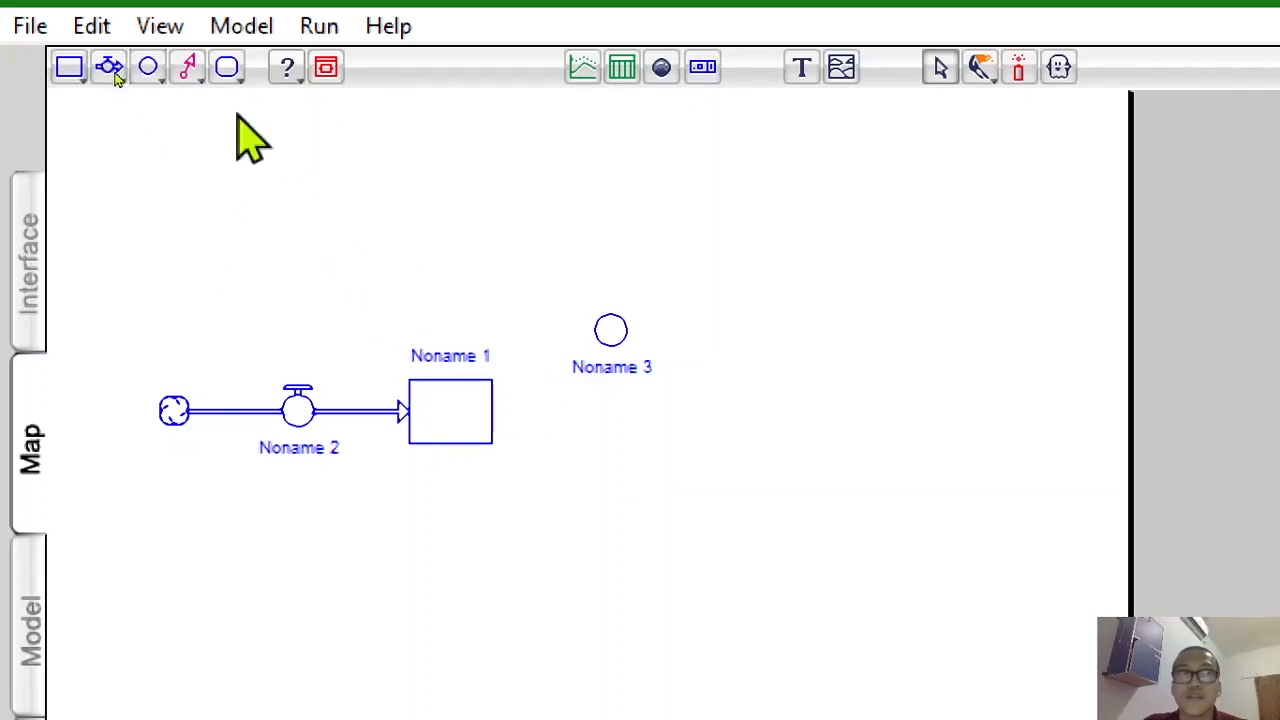
pyautogui.click(147, 68)
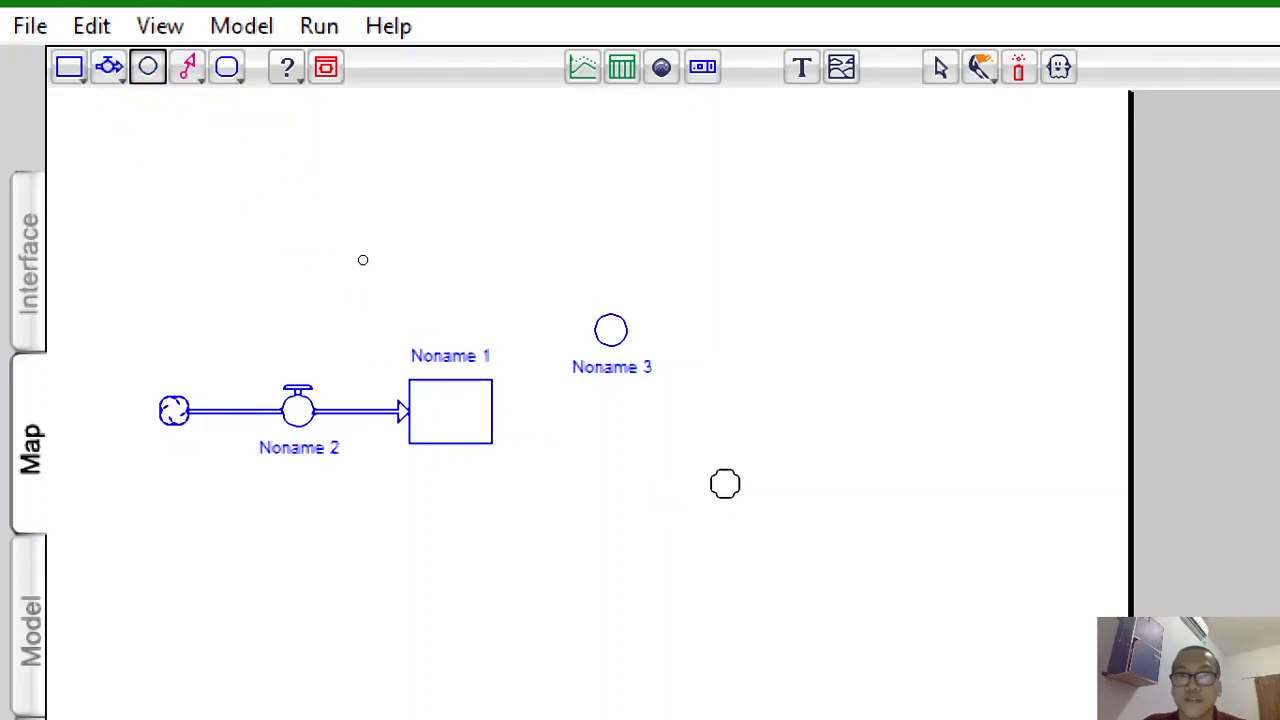
pyautogui.click(725, 484)
pyautogui.click(540, 525)
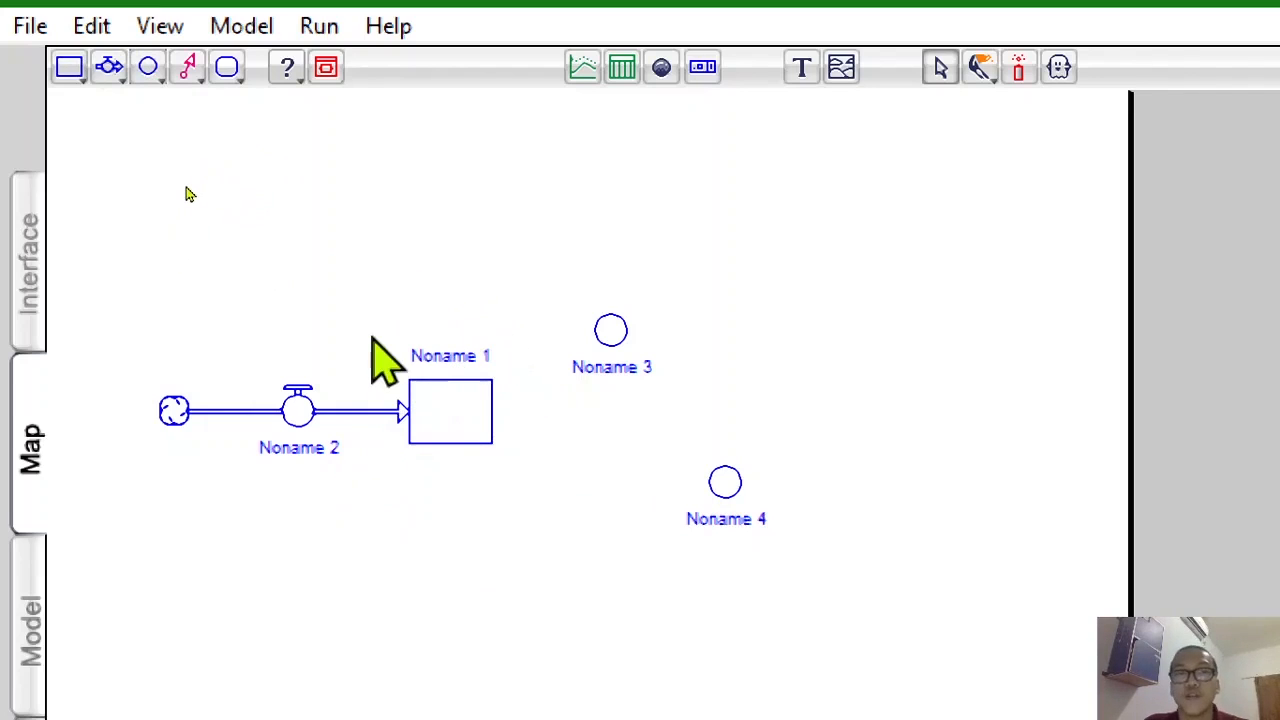
# Step: Rename the inflow as menit and the stock as Jumlah Menit
pyautogui.click(300, 452)
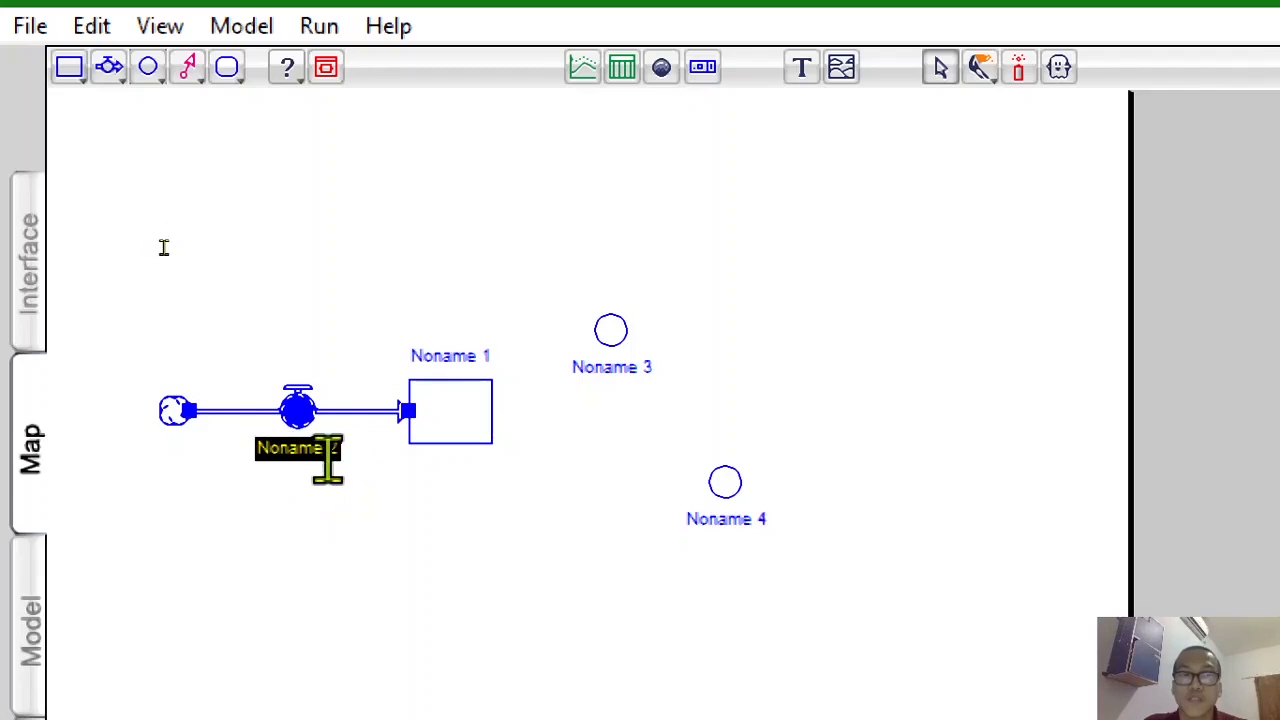
pyautogui.click(333, 454)
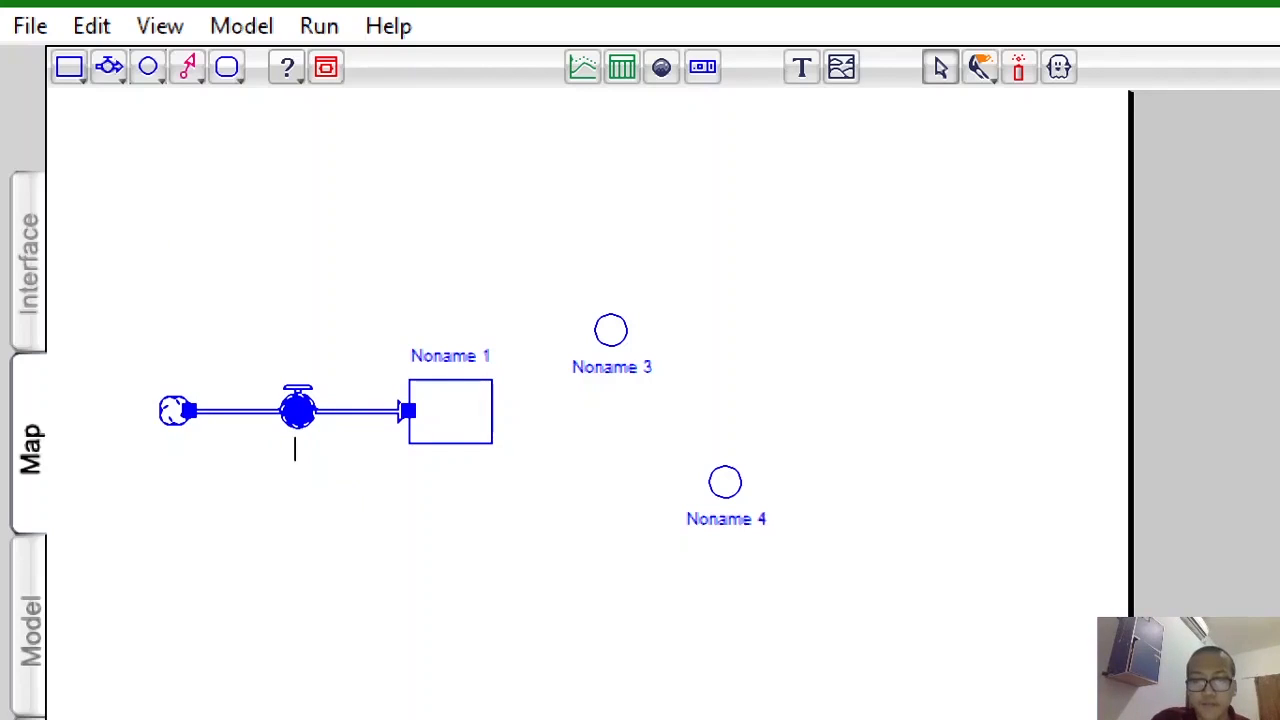
pyautogui.click(446, 358)
pyautogui.click(449, 355)
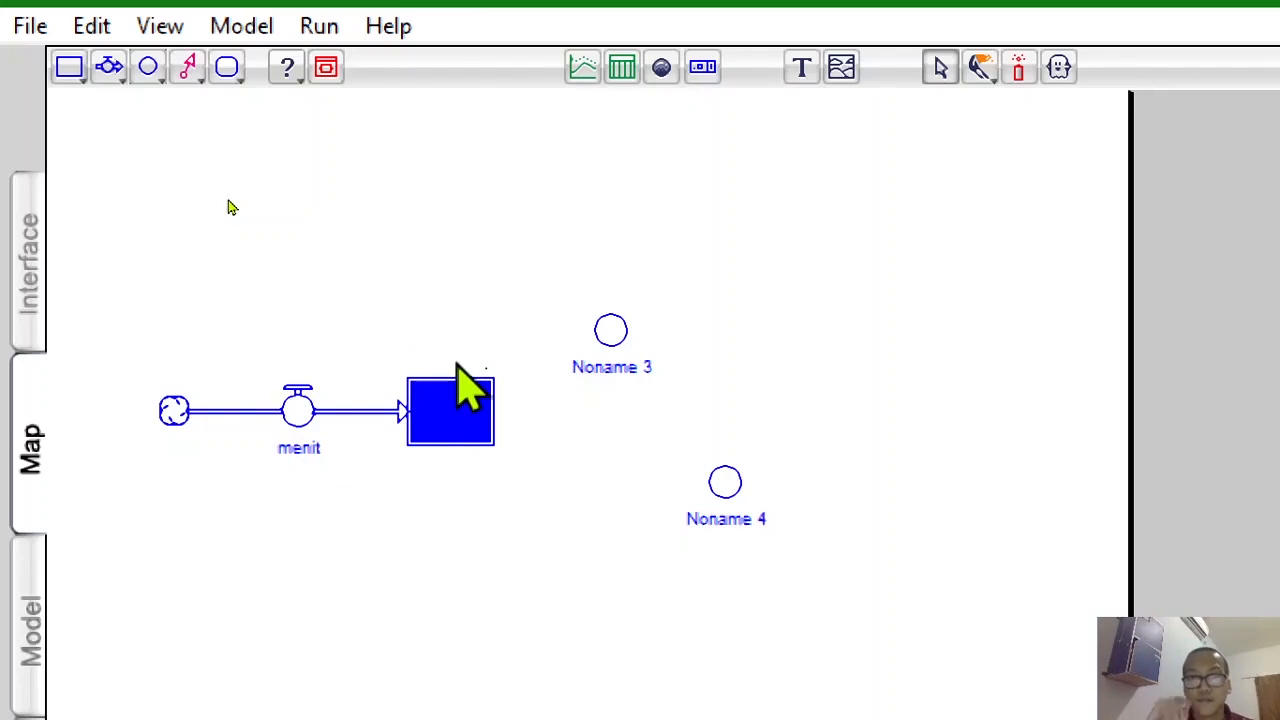
pyautogui.write('Jumlah Menit')
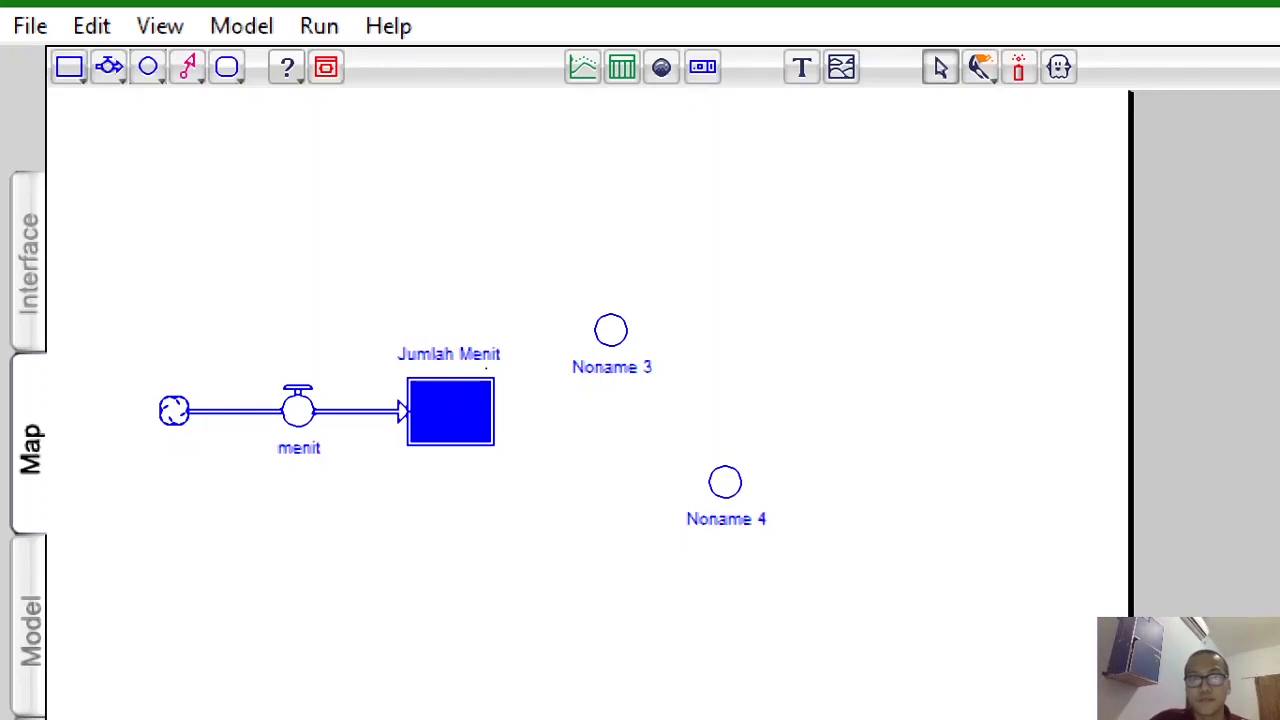
pyautogui.click(606, 538)
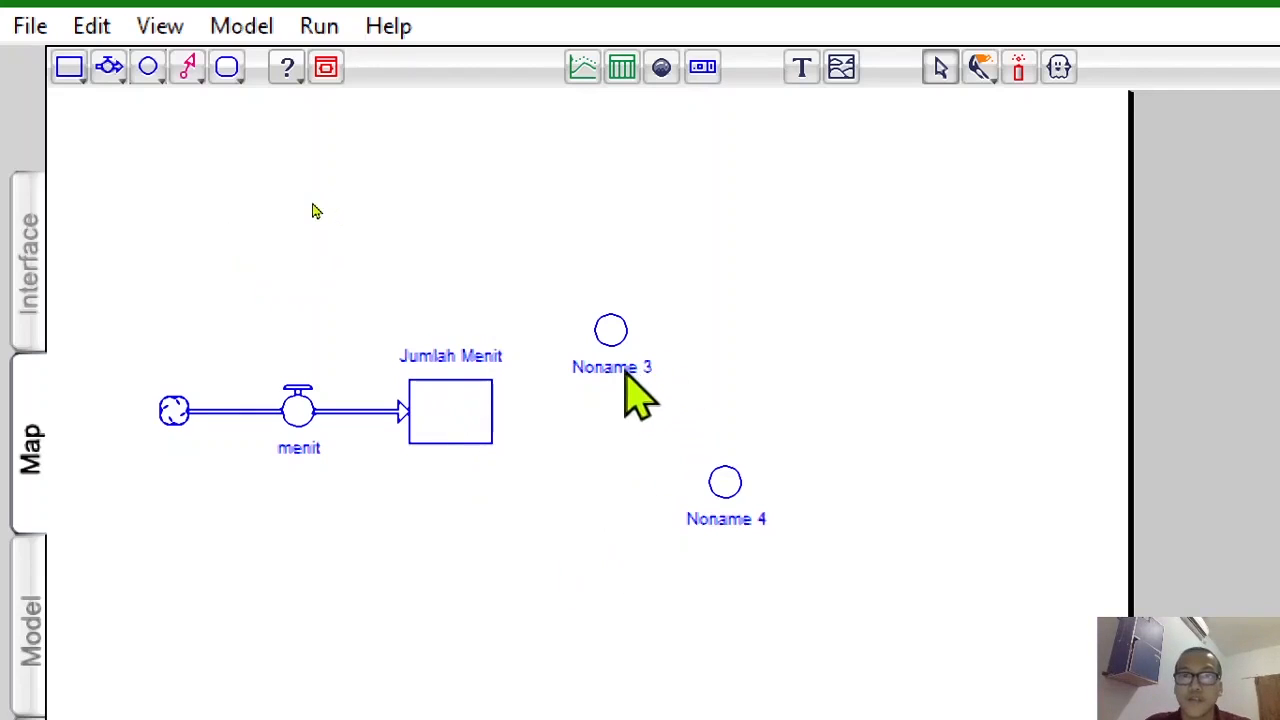
# Step: Rename the upper converter as Jam and the lower converter as Hari
pyautogui.click(617, 372)
pyautogui.click(614, 374)
pyautogui.press('Right')
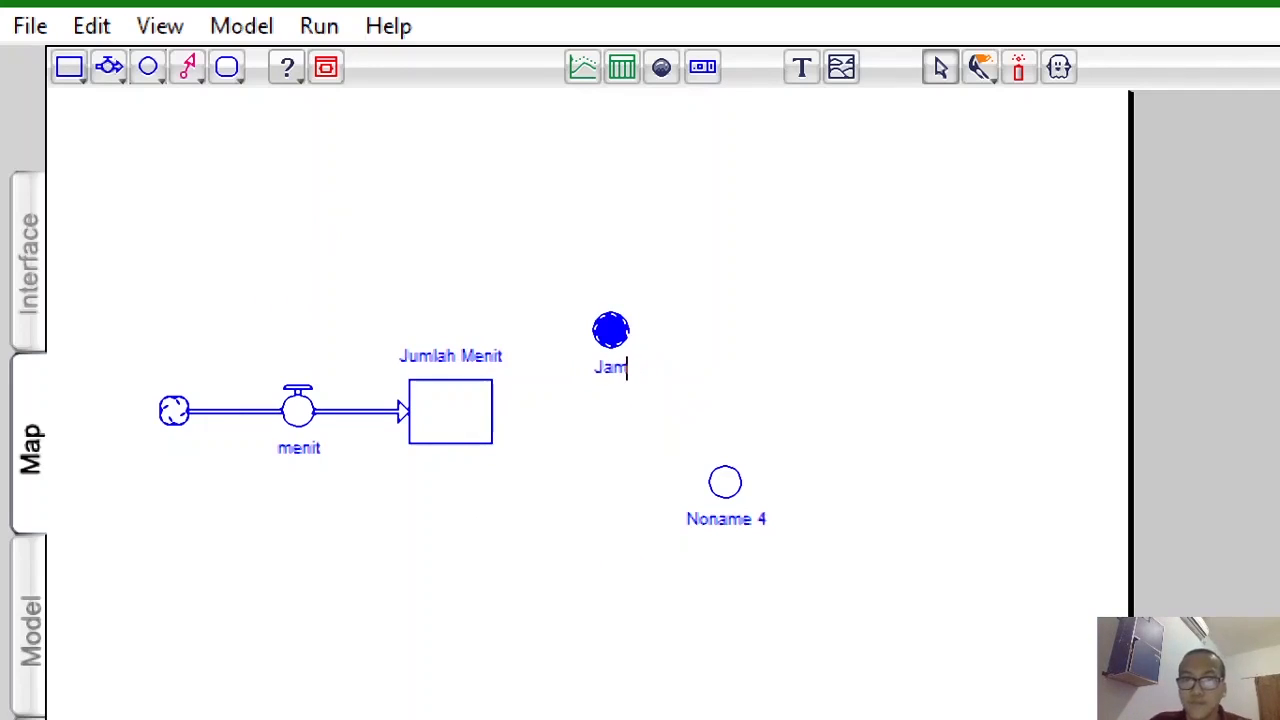
pyautogui.click(740, 518)
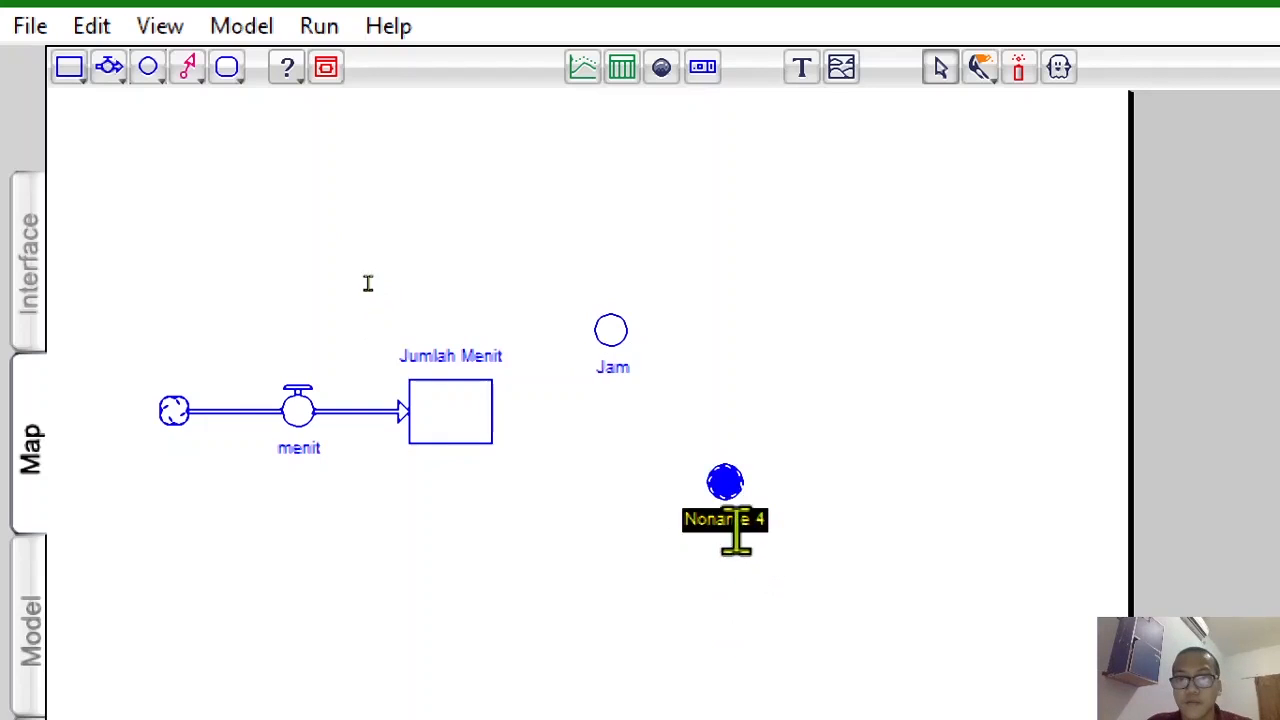
pyautogui.press('Right')
pyautogui.press('Right')
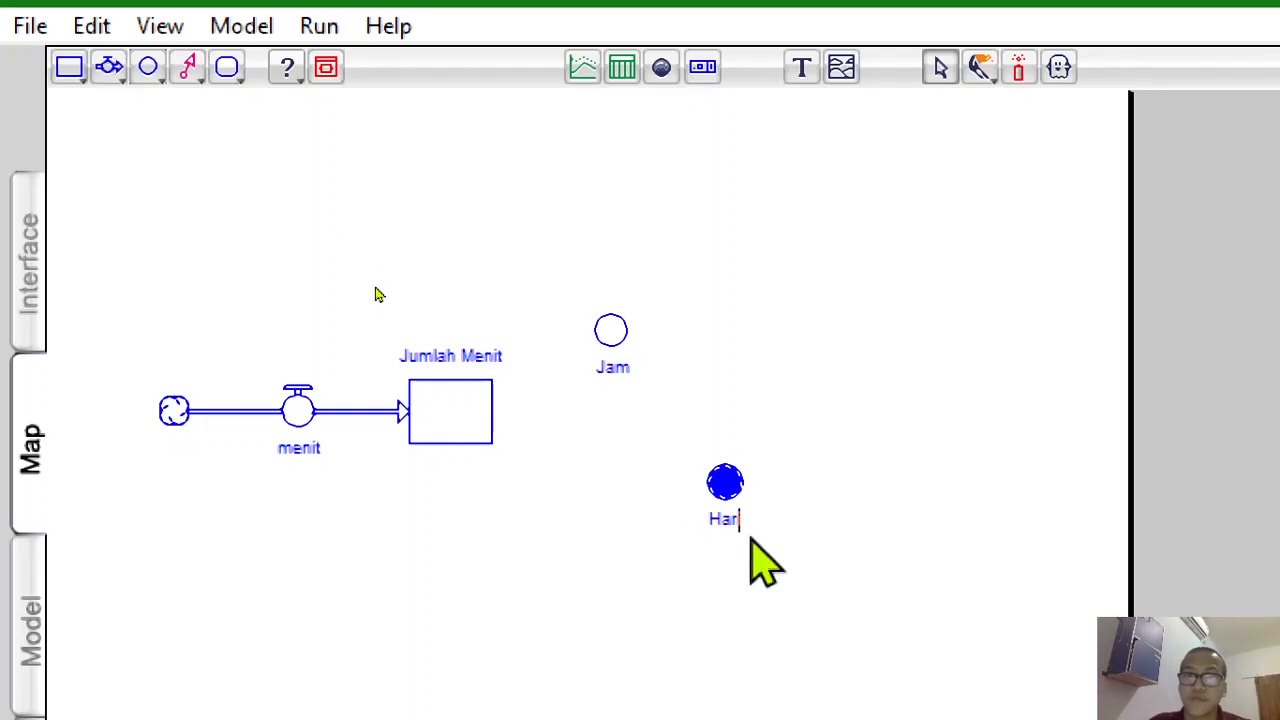
pyautogui.click(805, 418)
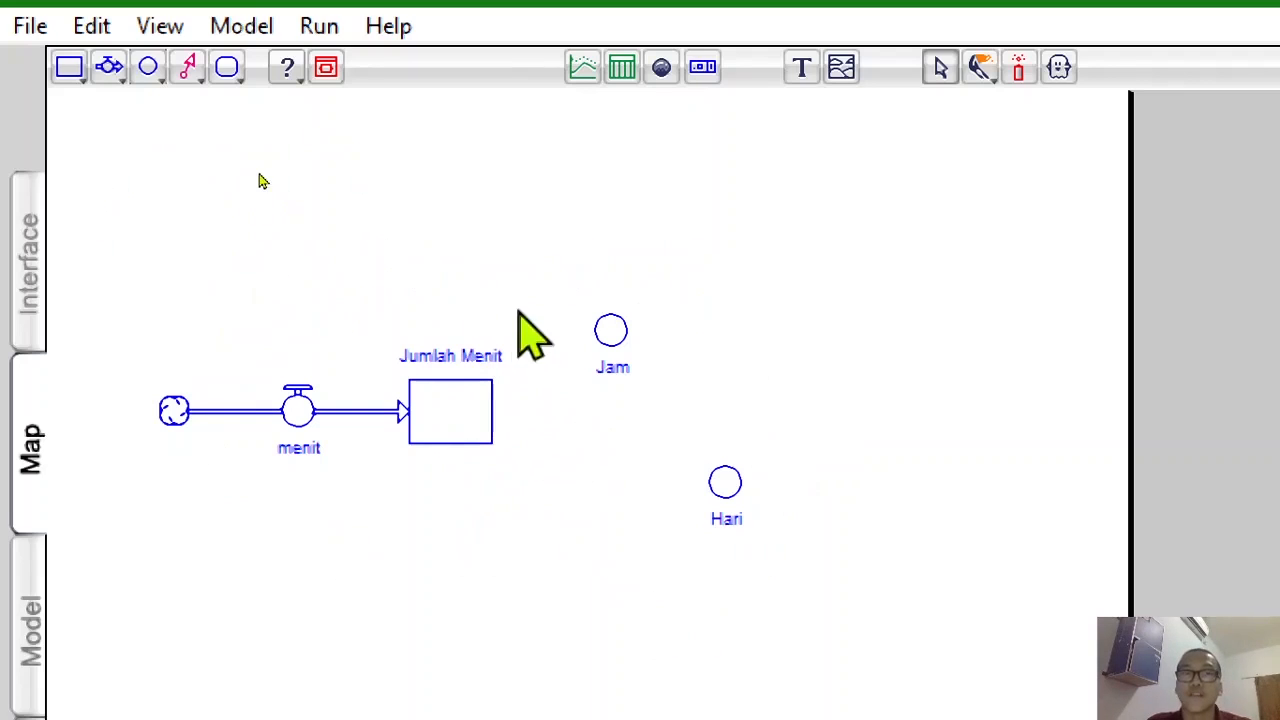
# Step: Draw an action connector from the Jumlah Menit stock to the Jam converter
pyautogui.click(186, 68)
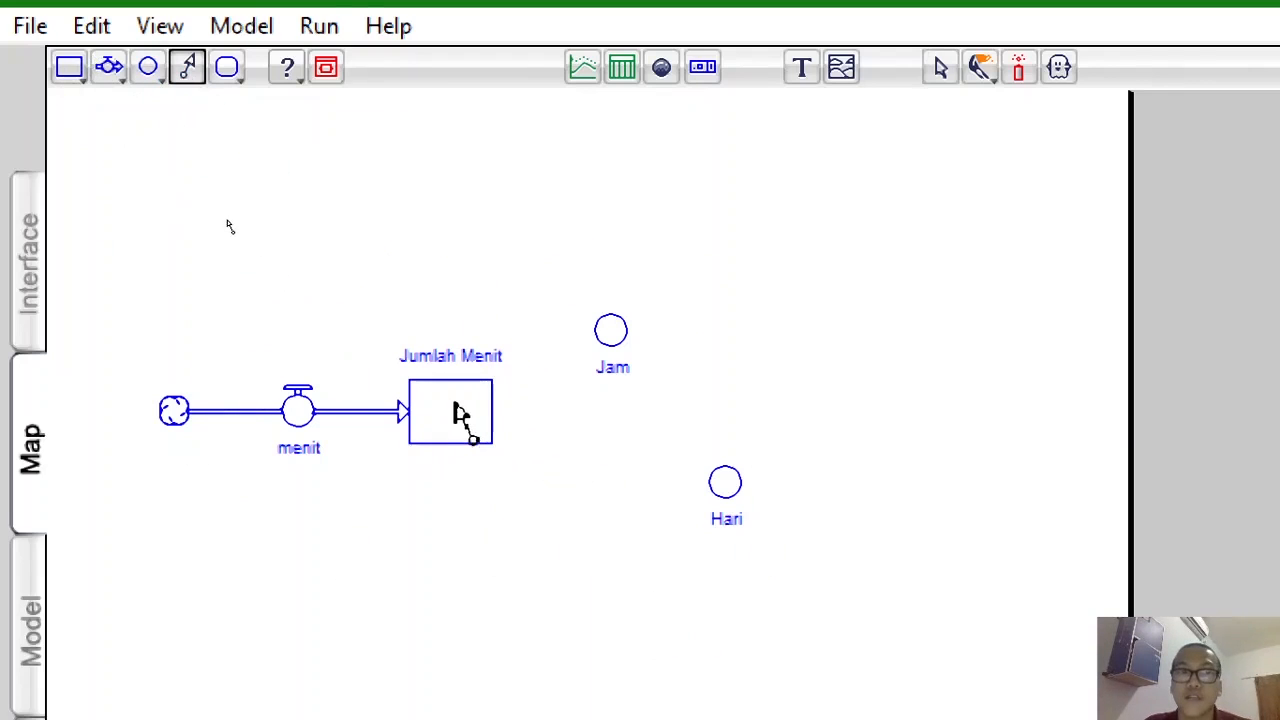
pyautogui.moveTo(441, 380); pyautogui.dragTo(619, 343)
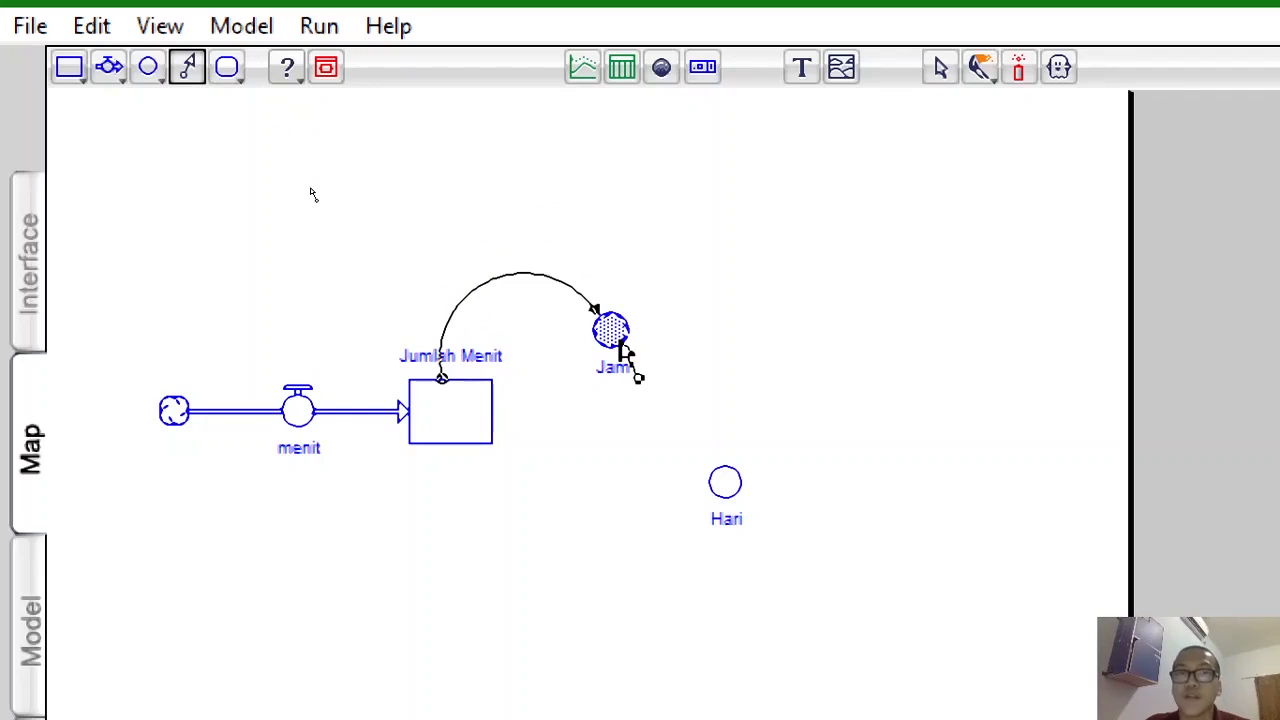
pyautogui.moveTo(619, 343); pyautogui.dragTo(626, 354)
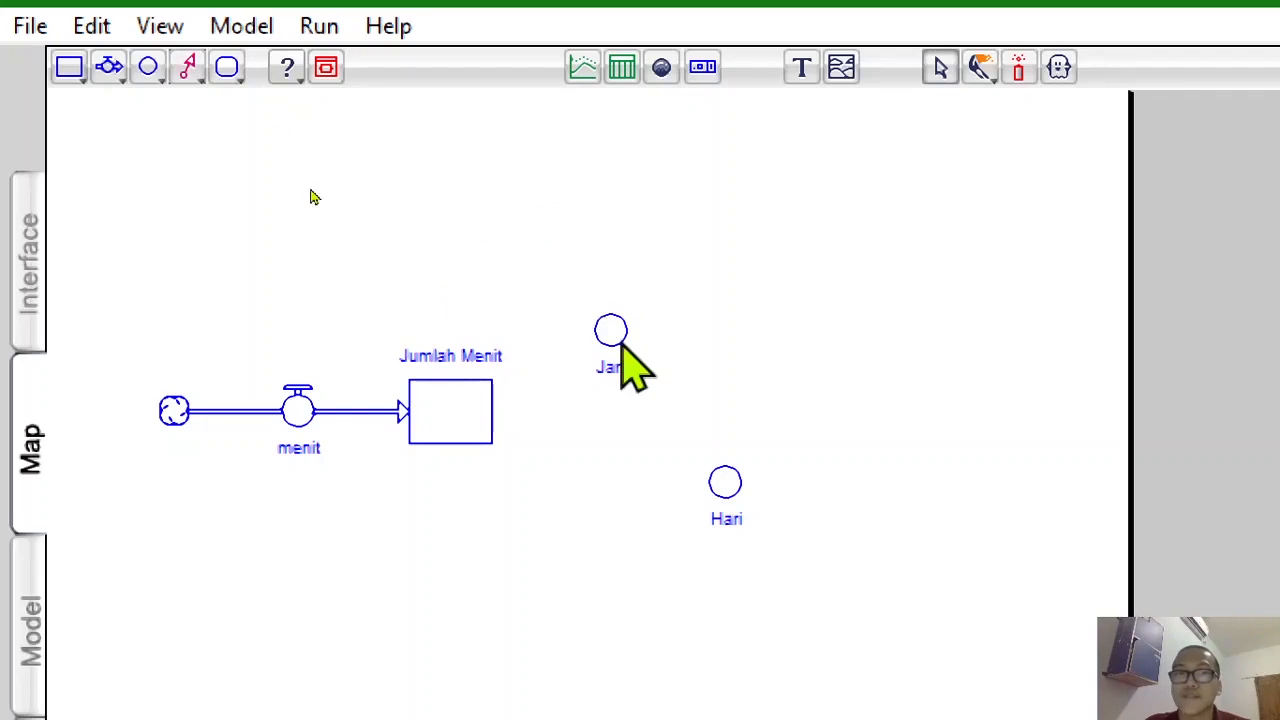
# Step: Draw an action connector from the Jam converter to the Hari converter
pyautogui.click(196, 72)
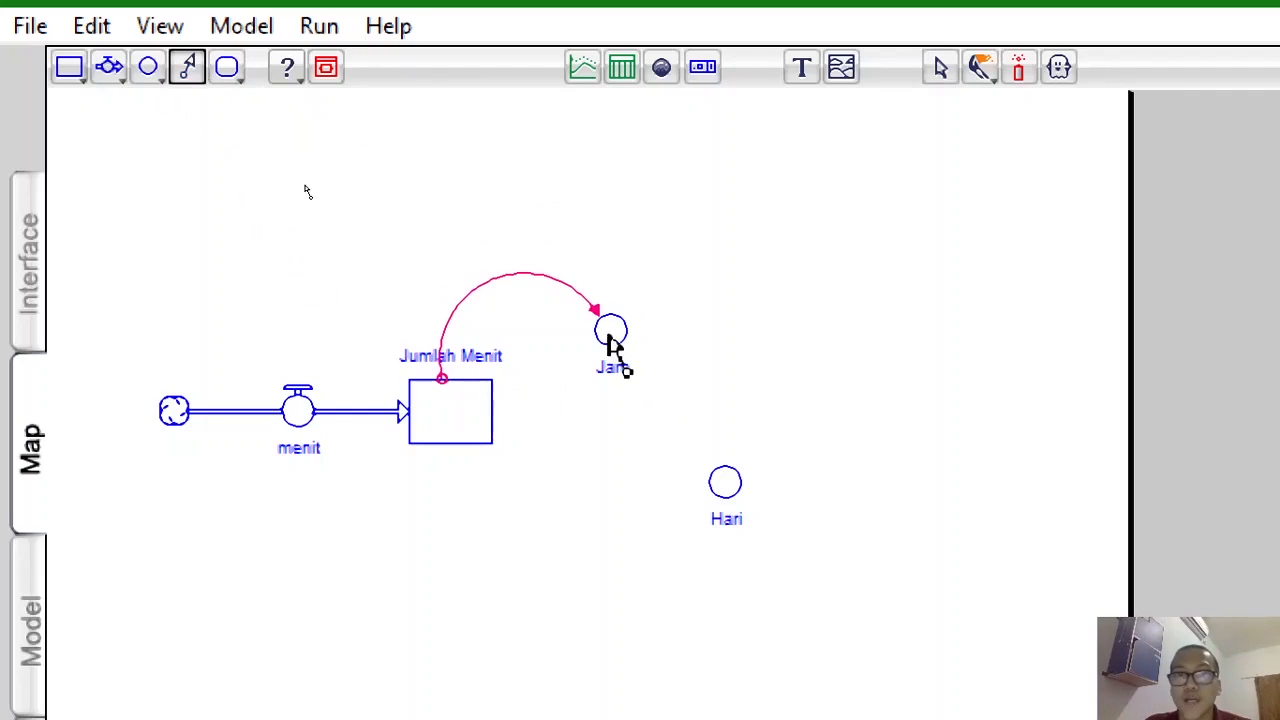
pyautogui.moveTo(674, 358); pyautogui.dragTo(737, 518)
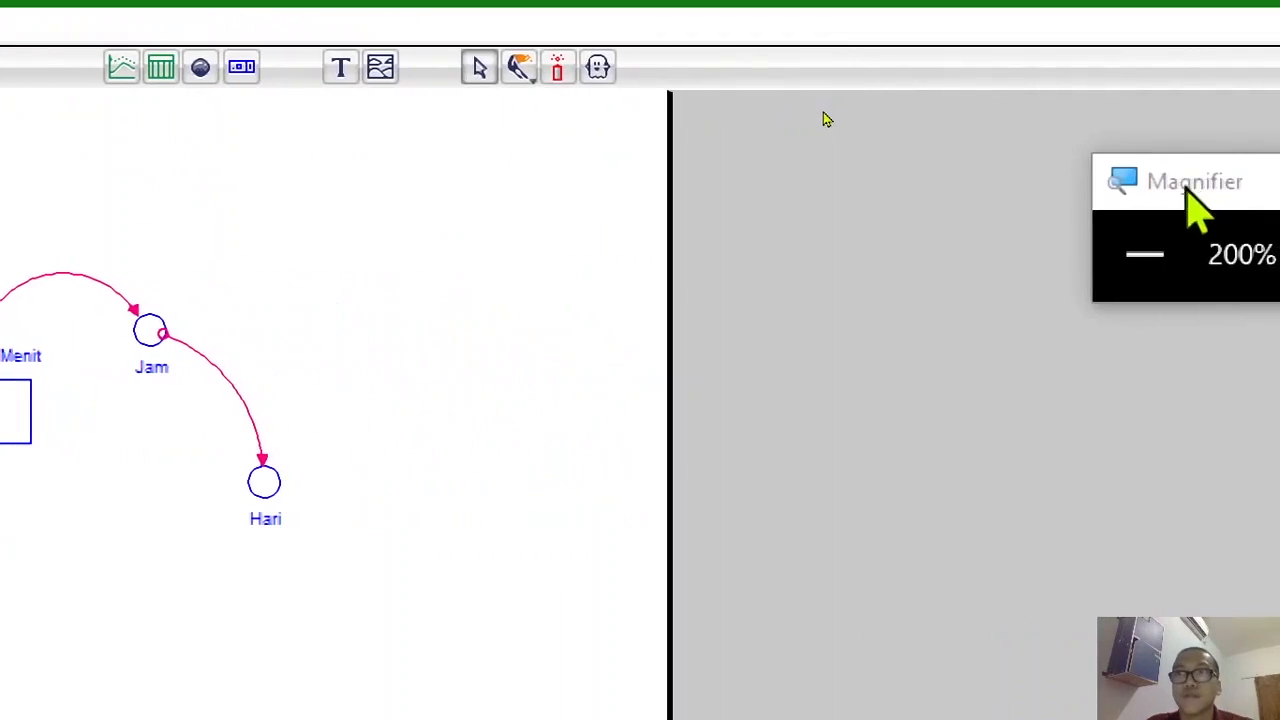
pyautogui.moveTo(1185, 189); pyautogui.dragTo(1010, 192)
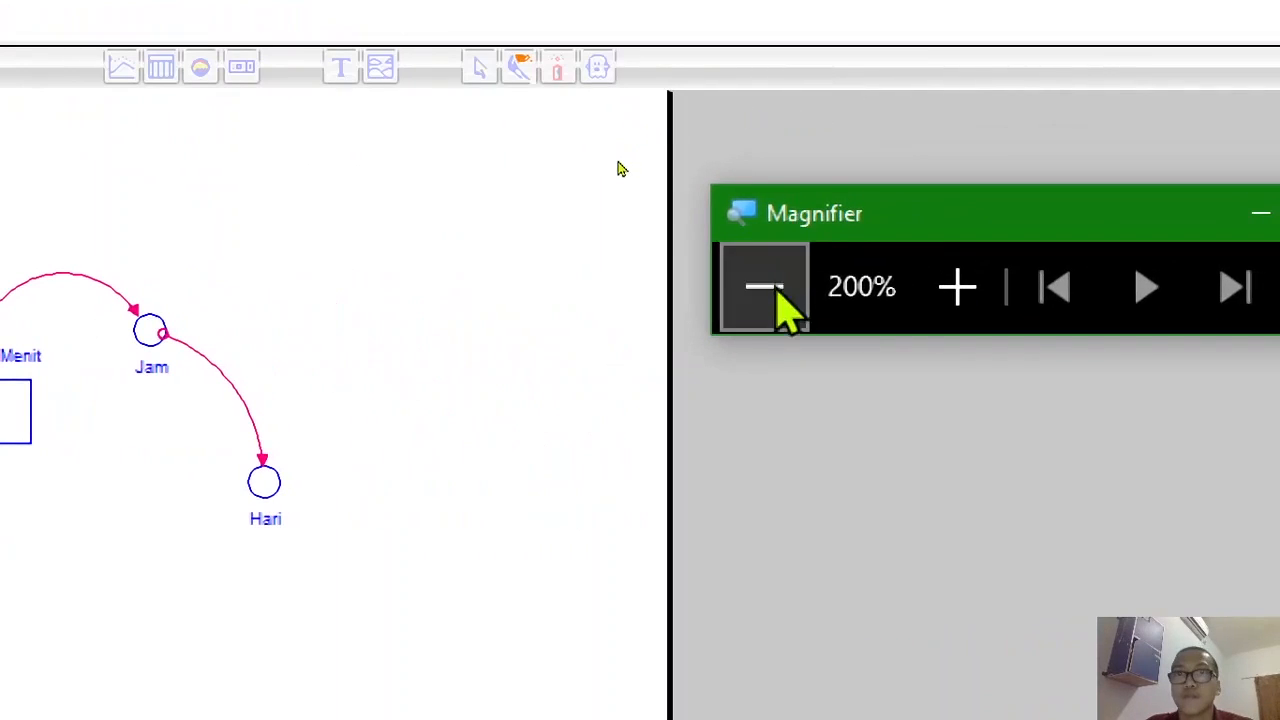
pyautogui.click(975, 257)
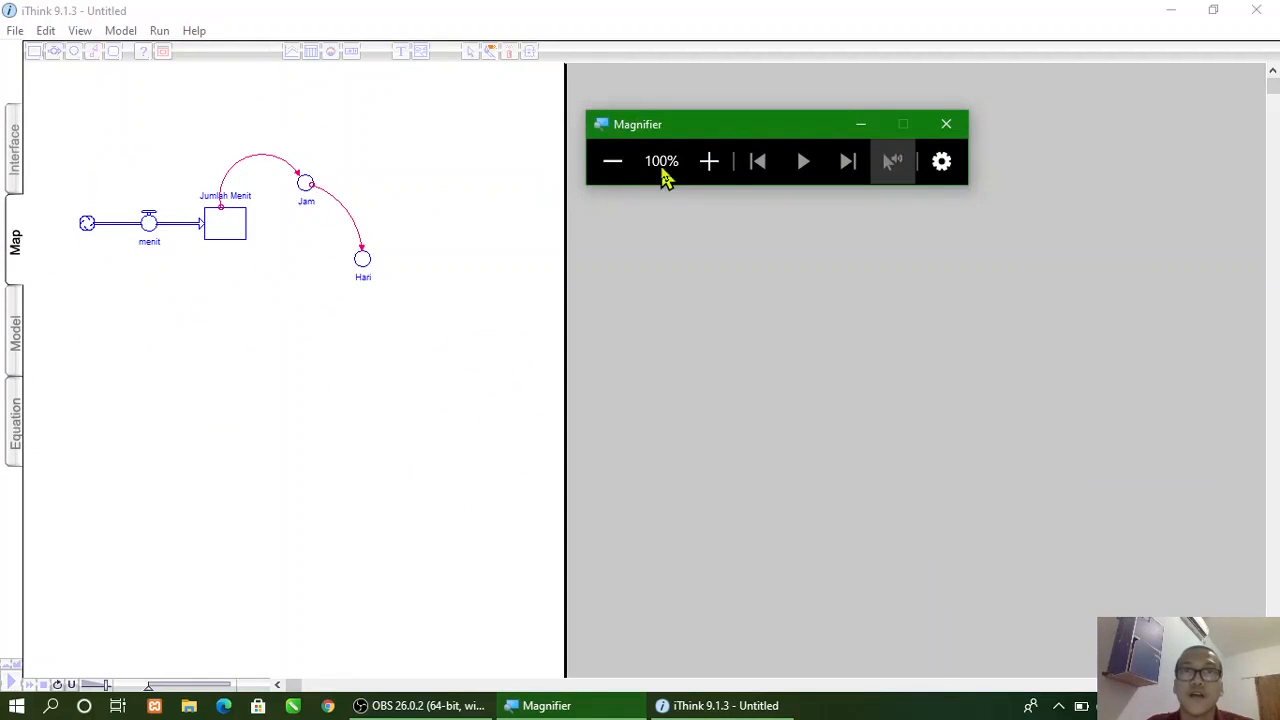
pyautogui.click(709, 161)
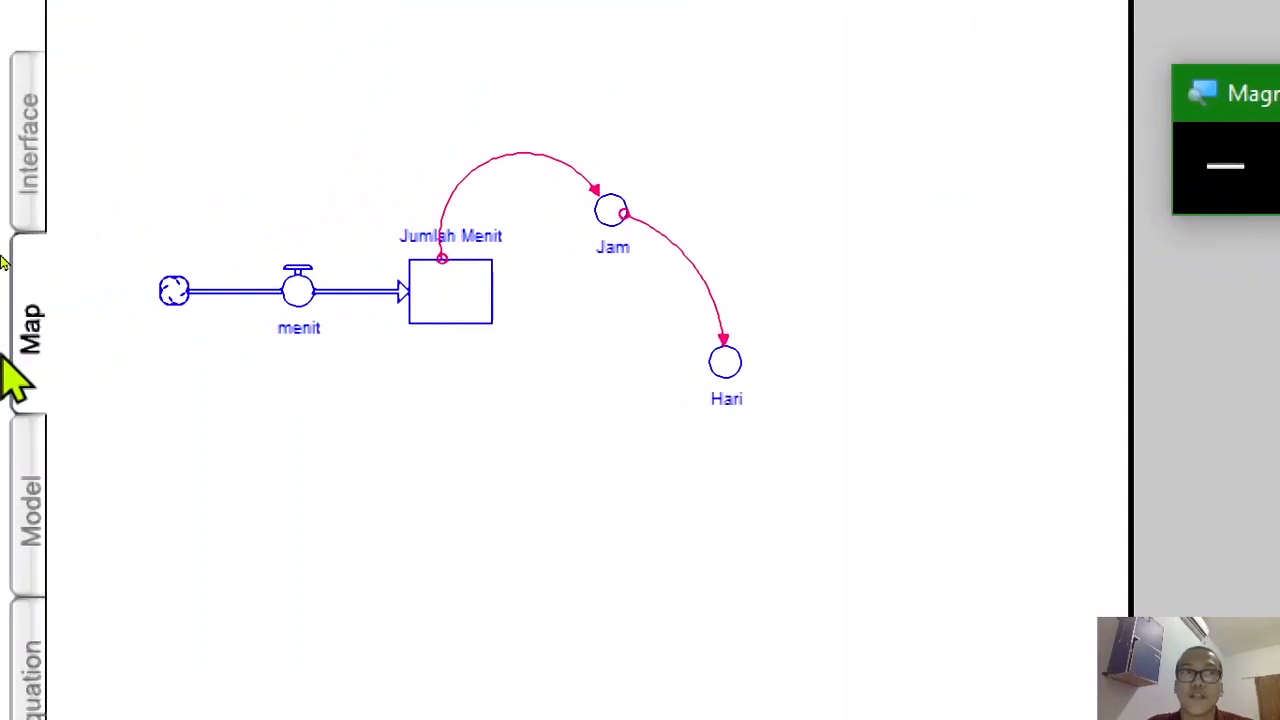
# Step: Switch to the Model layer and set the menit inflow's equation to 60
pyautogui.click(33, 504)
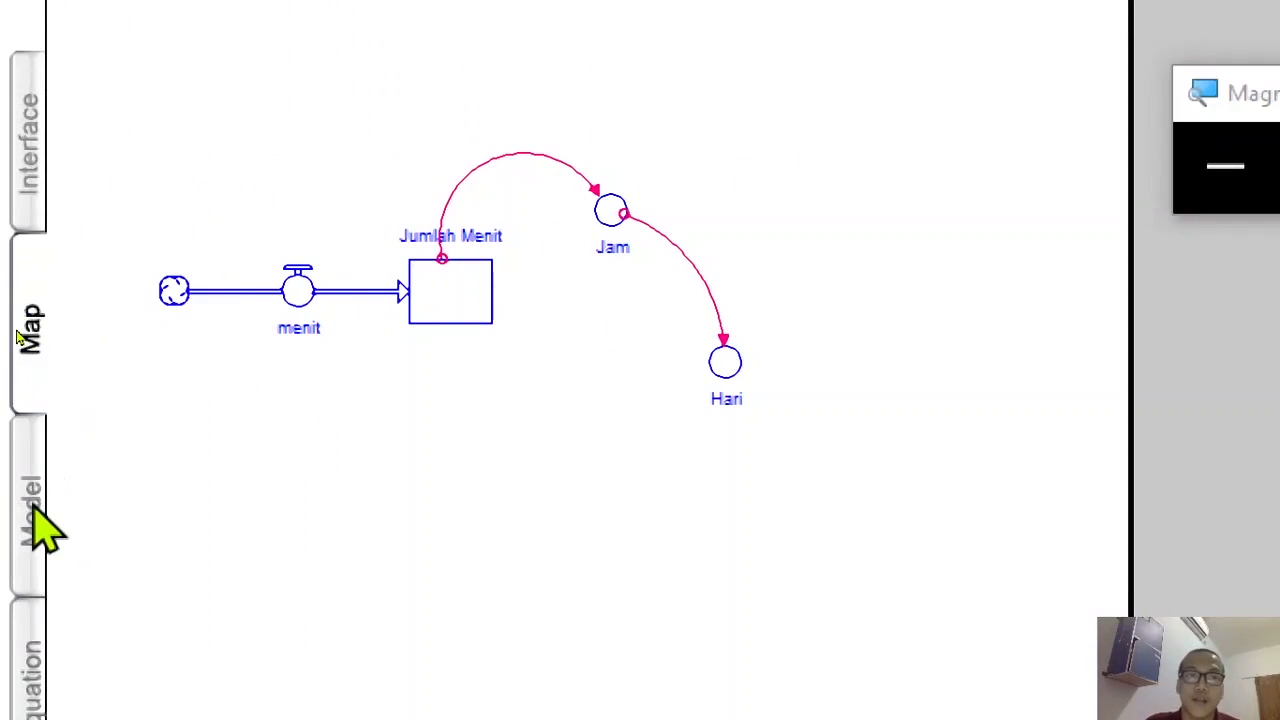
pyautogui.click(33, 508)
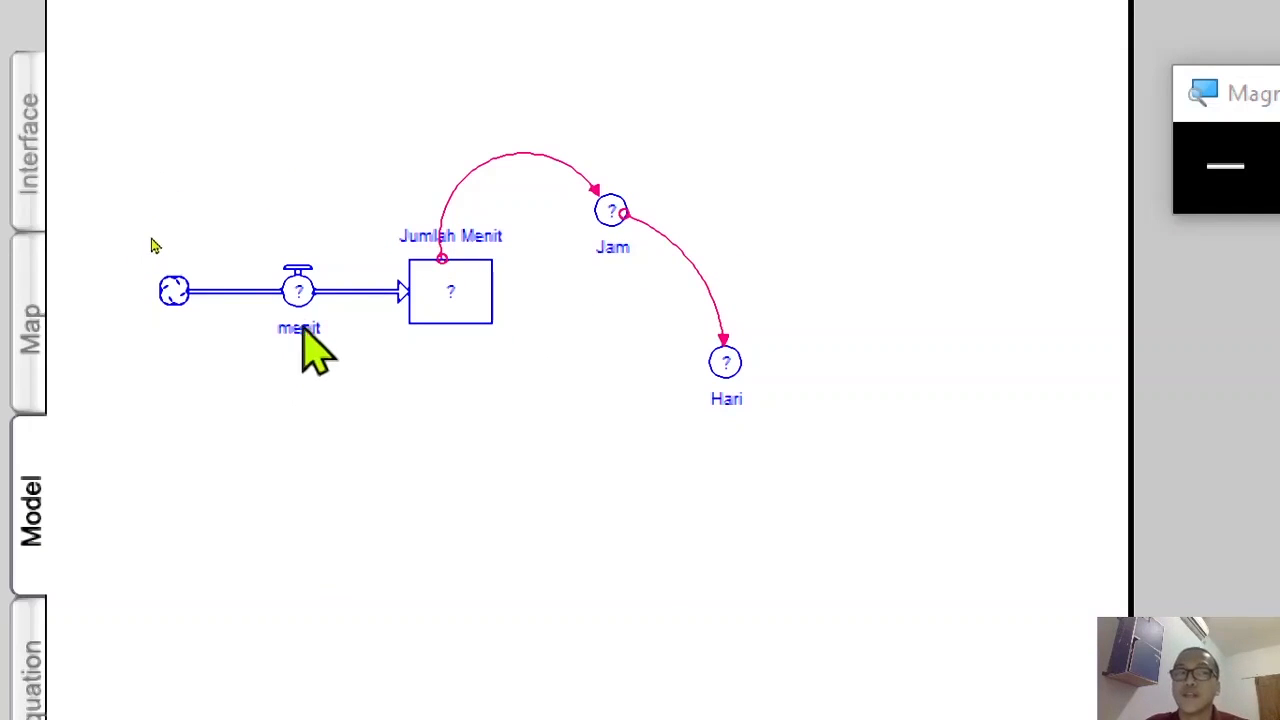
pyautogui.click(297, 296)
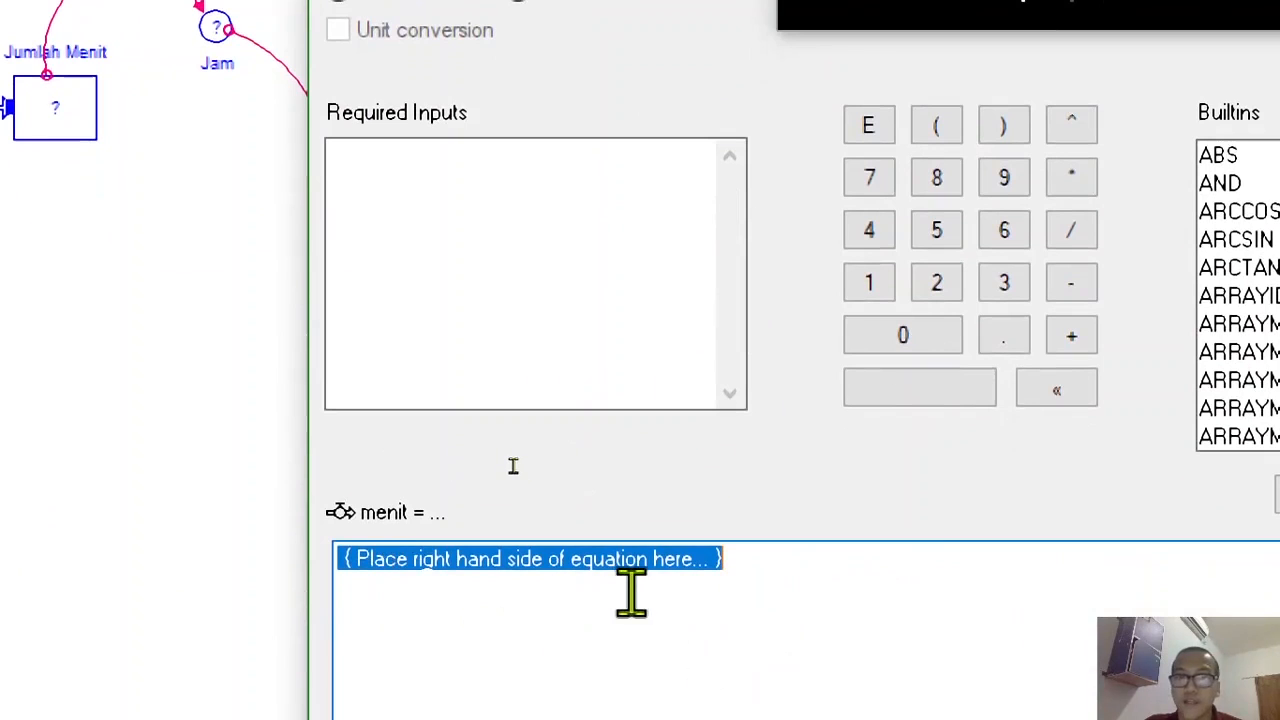
pyautogui.press('BackSpace')
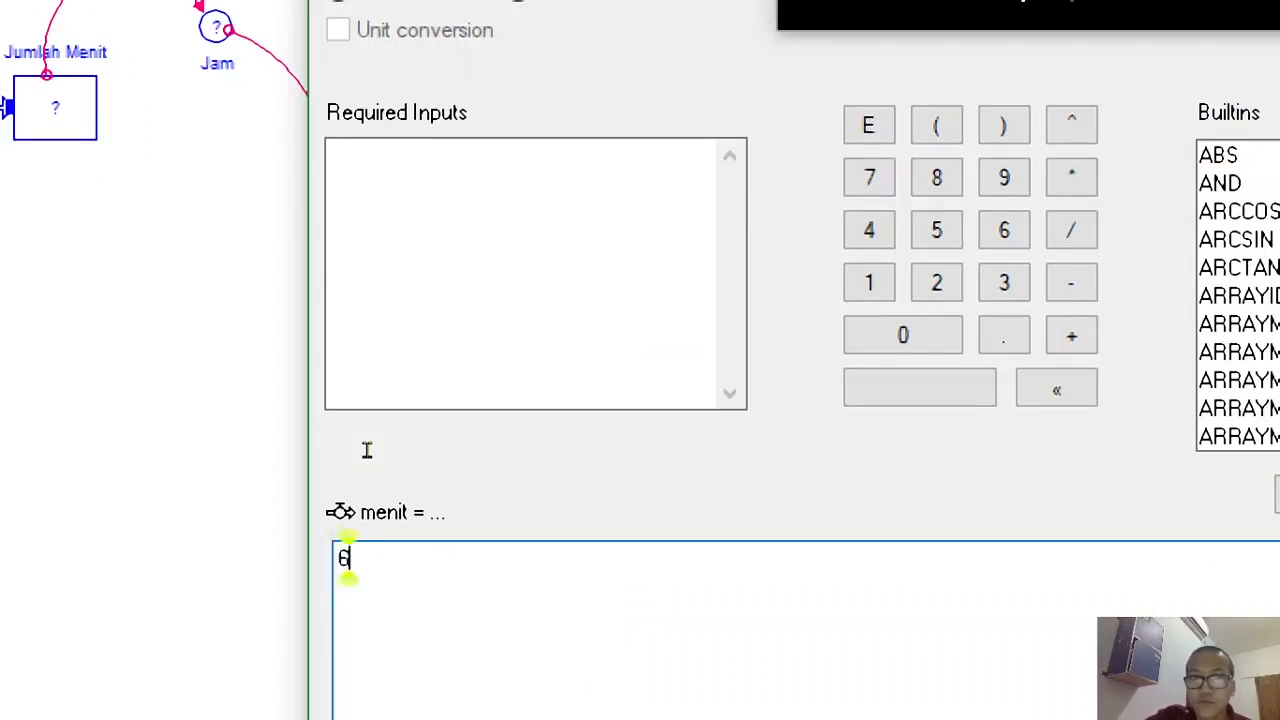
pyautogui.write('0')
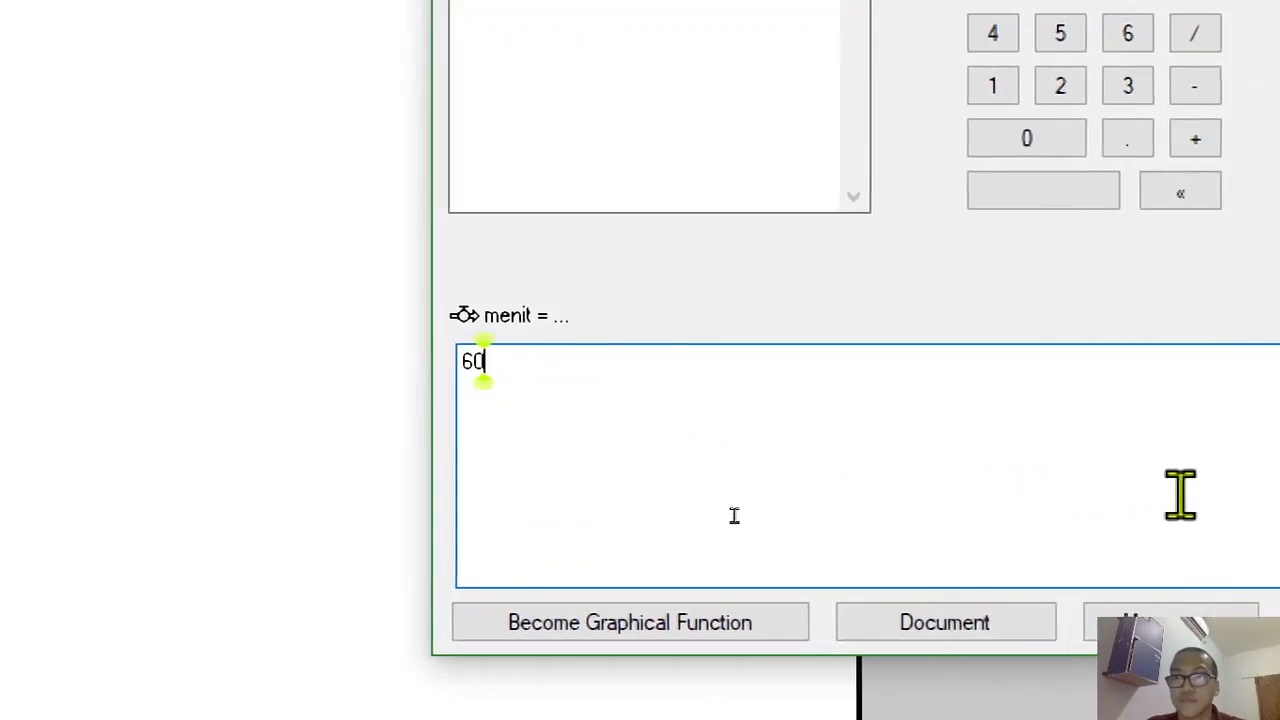
pyautogui.click(1206, 616)
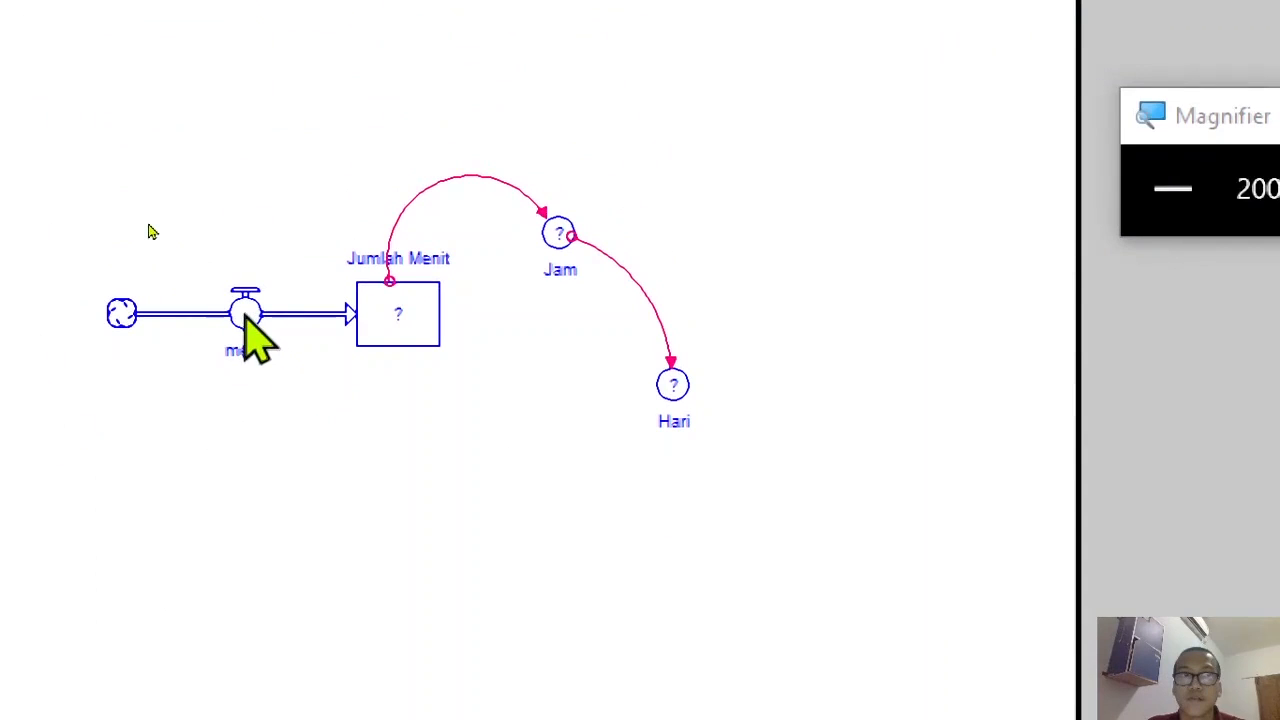
pyautogui.moveTo(245, 299)
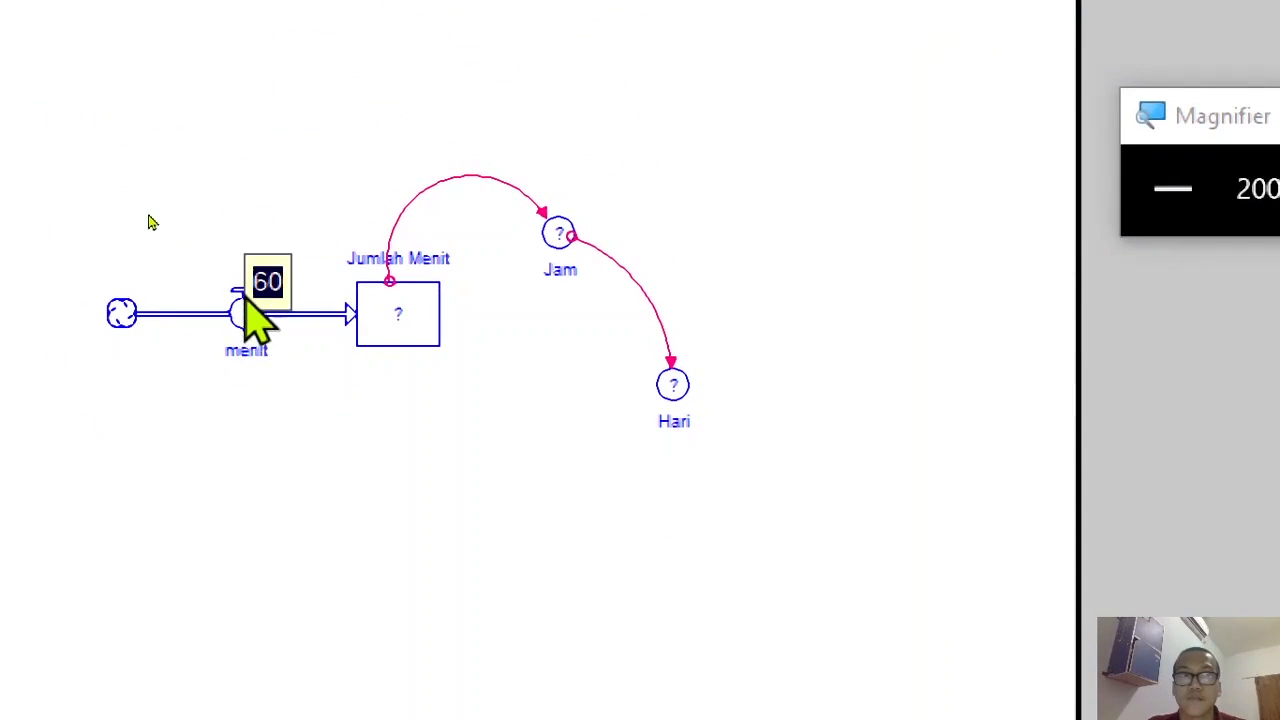
# Step: Set the initial value of the Jumlah Menit stock to menit, using the inflow from its allowable inputs
pyautogui.doubleClick(398, 312)
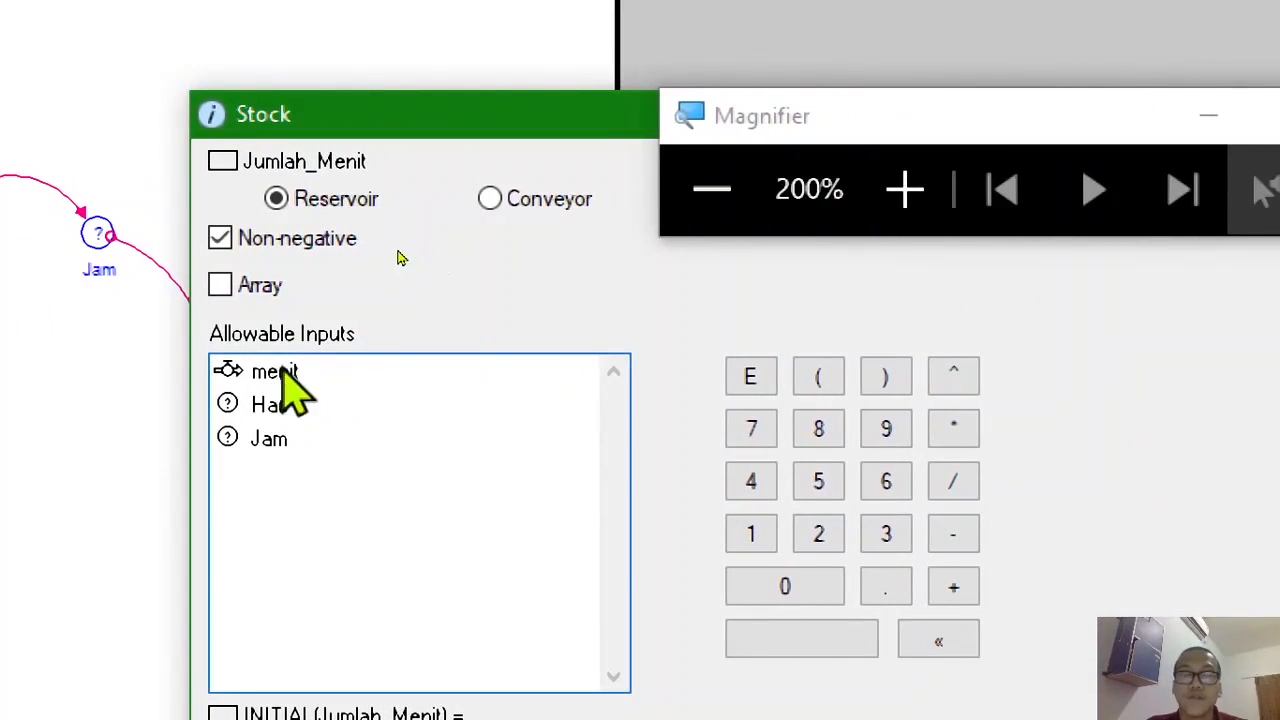
pyautogui.click(265, 378)
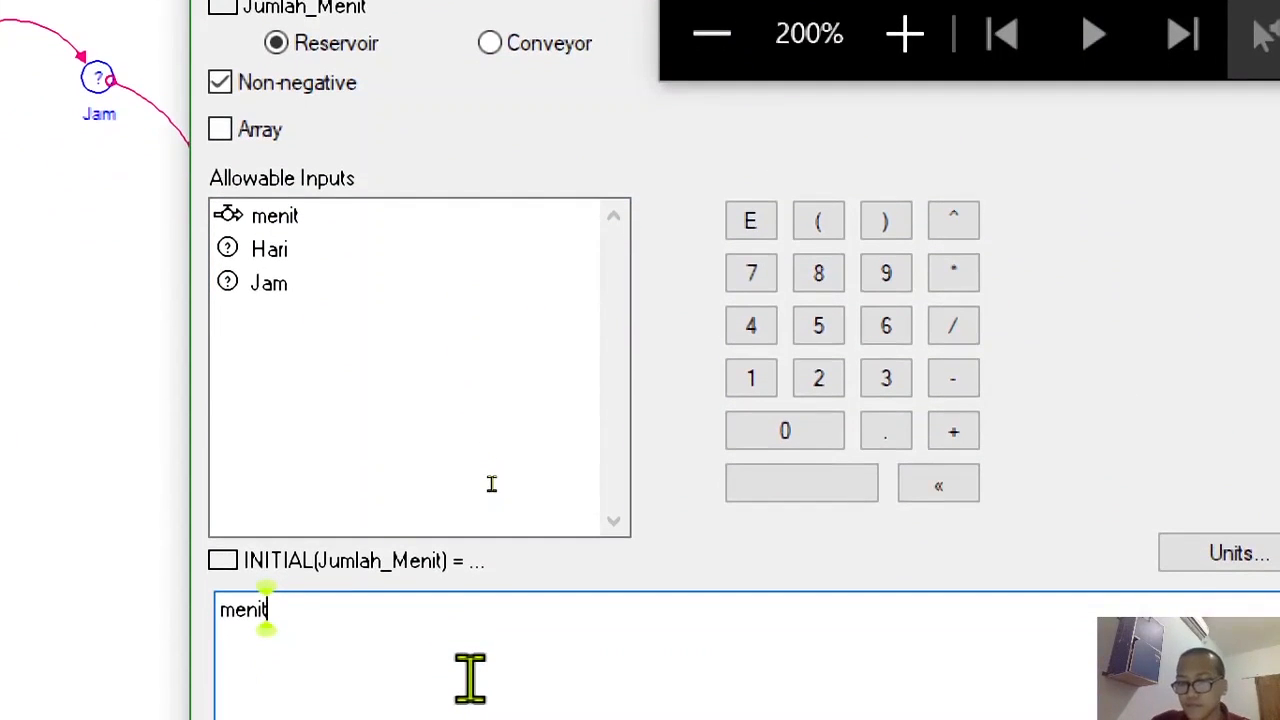
pyautogui.write('/6')
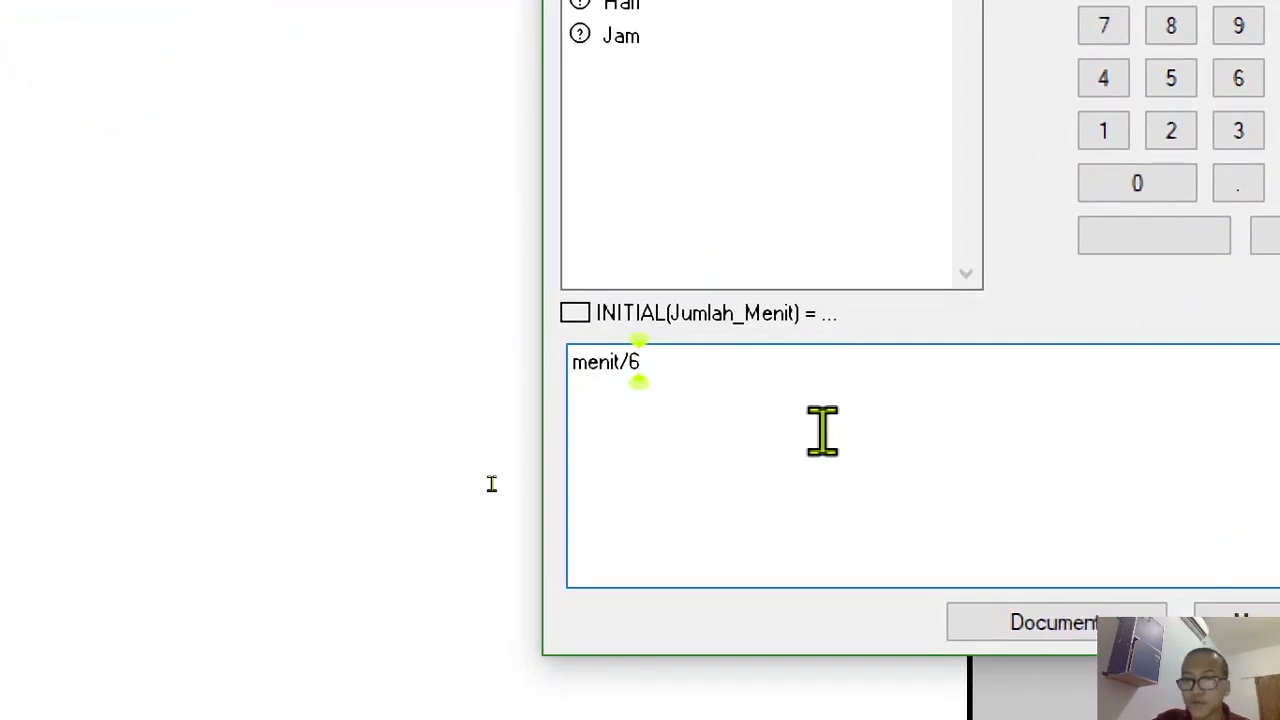
pyautogui.write('0')
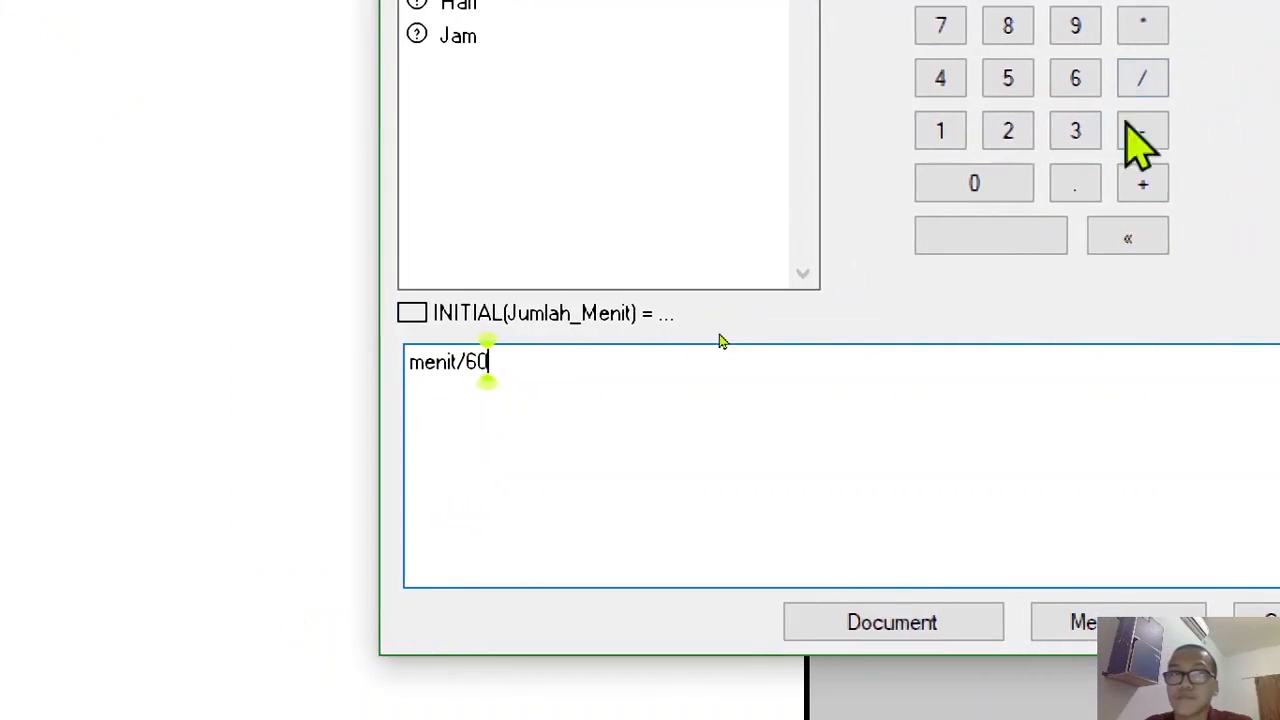
pyautogui.press('BackSpace')
pyautogui.press('BackSpace')
pyautogui.press('BackSpace')
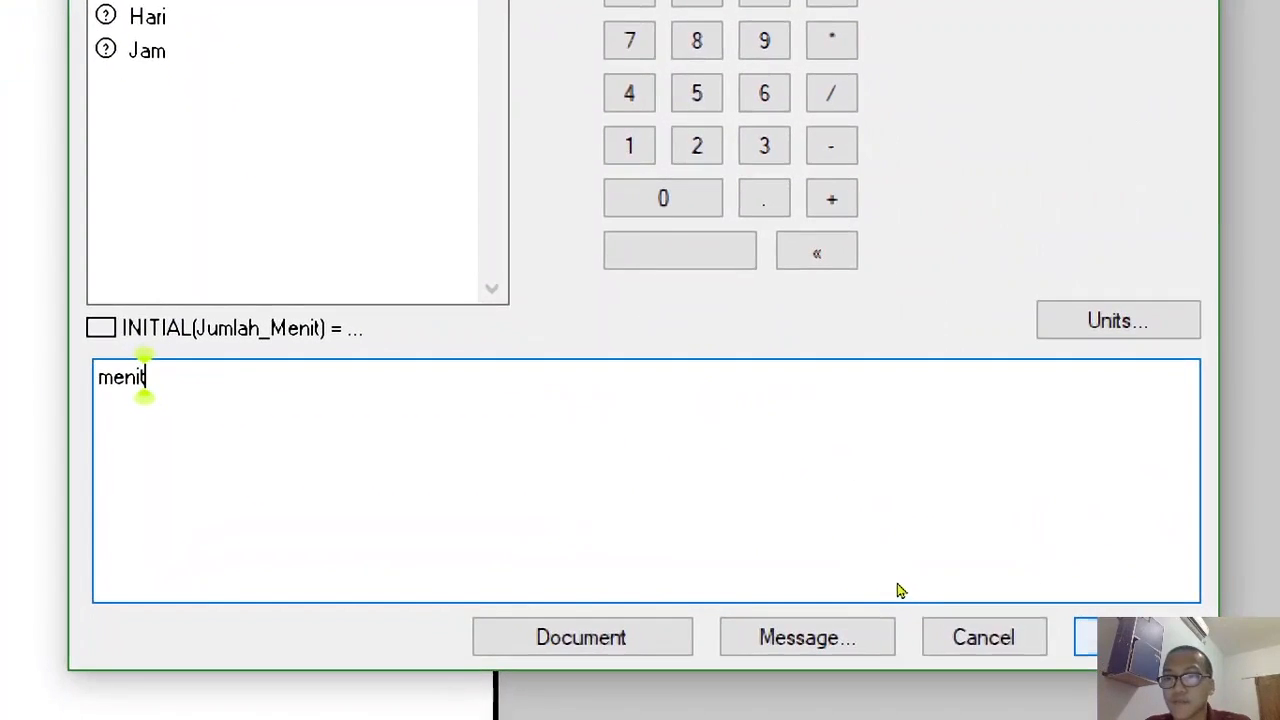
pyautogui.click(1142, 640)
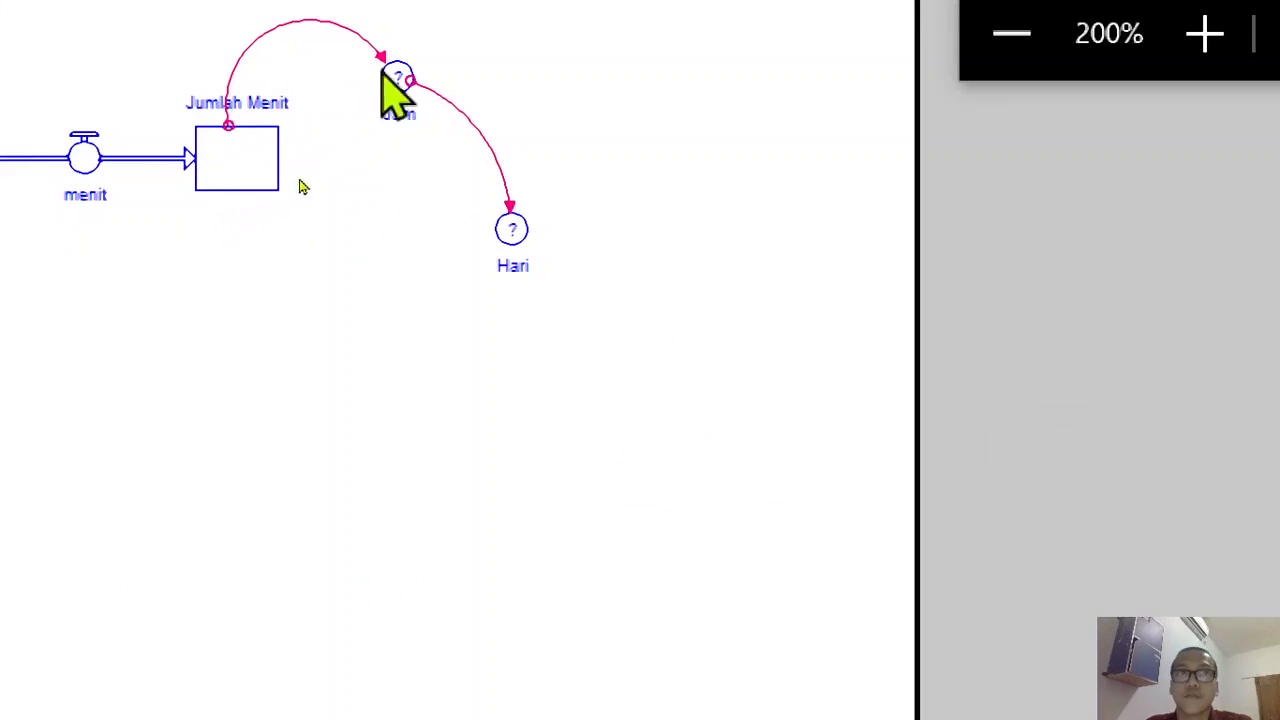
# Step: Define the Jam converter's equation as Jumlah_Menit/60
pyautogui.click(397, 77)
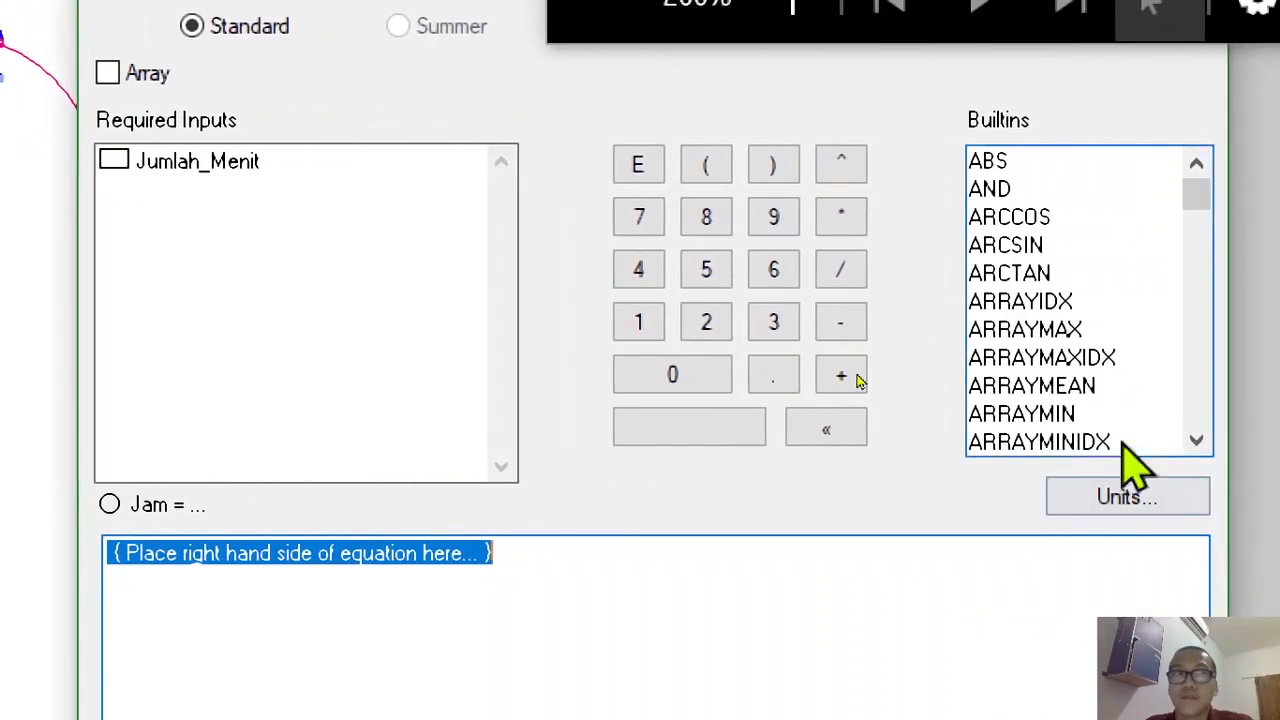
pyautogui.click(210, 168)
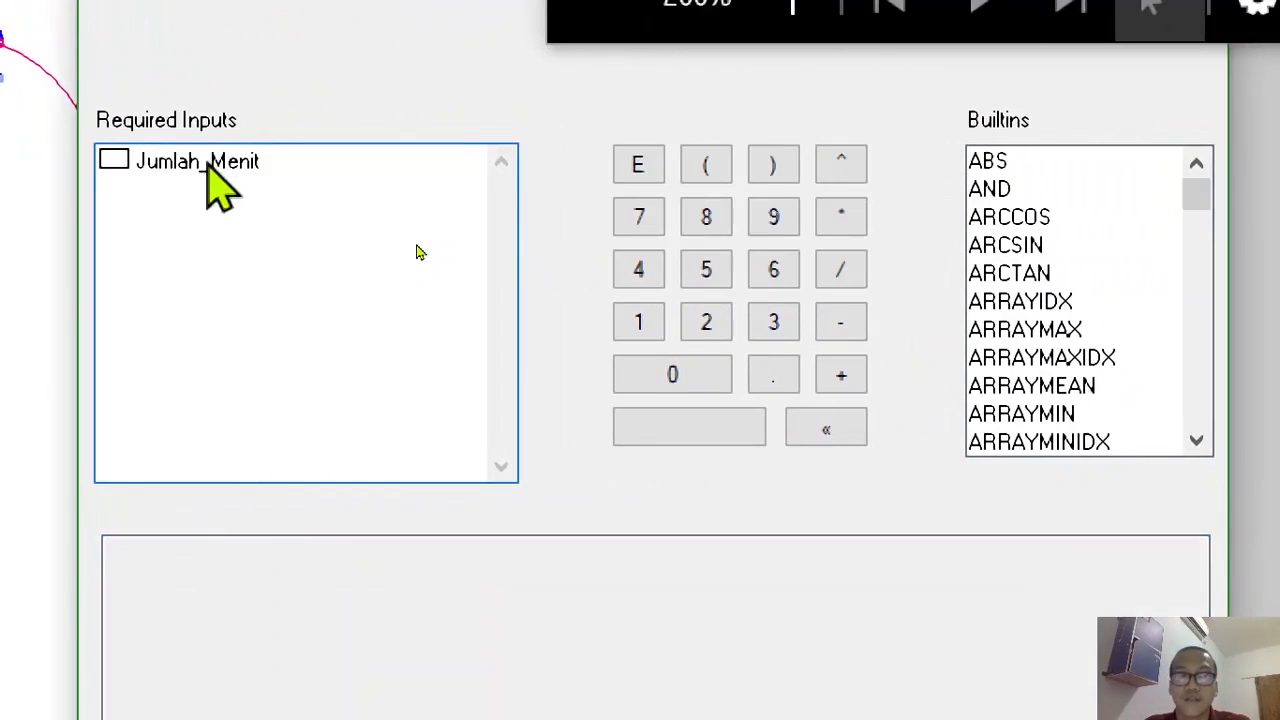
pyautogui.write('/')
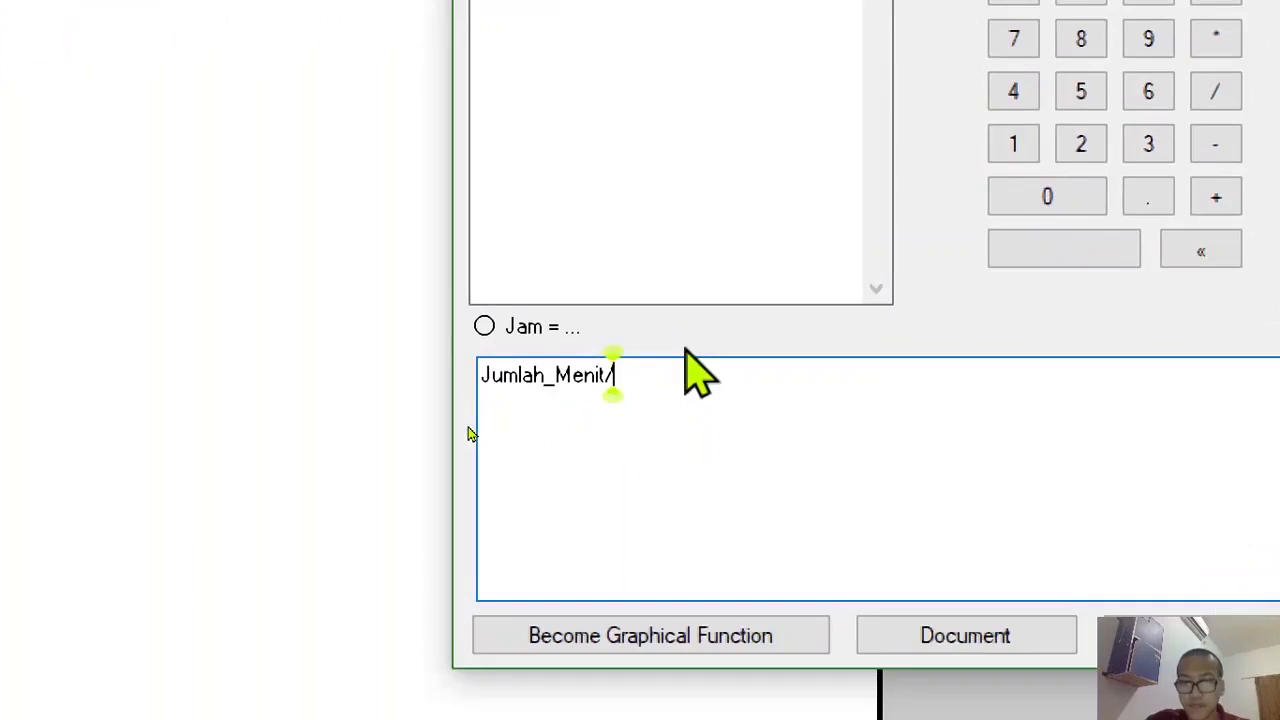
pyautogui.write('60')
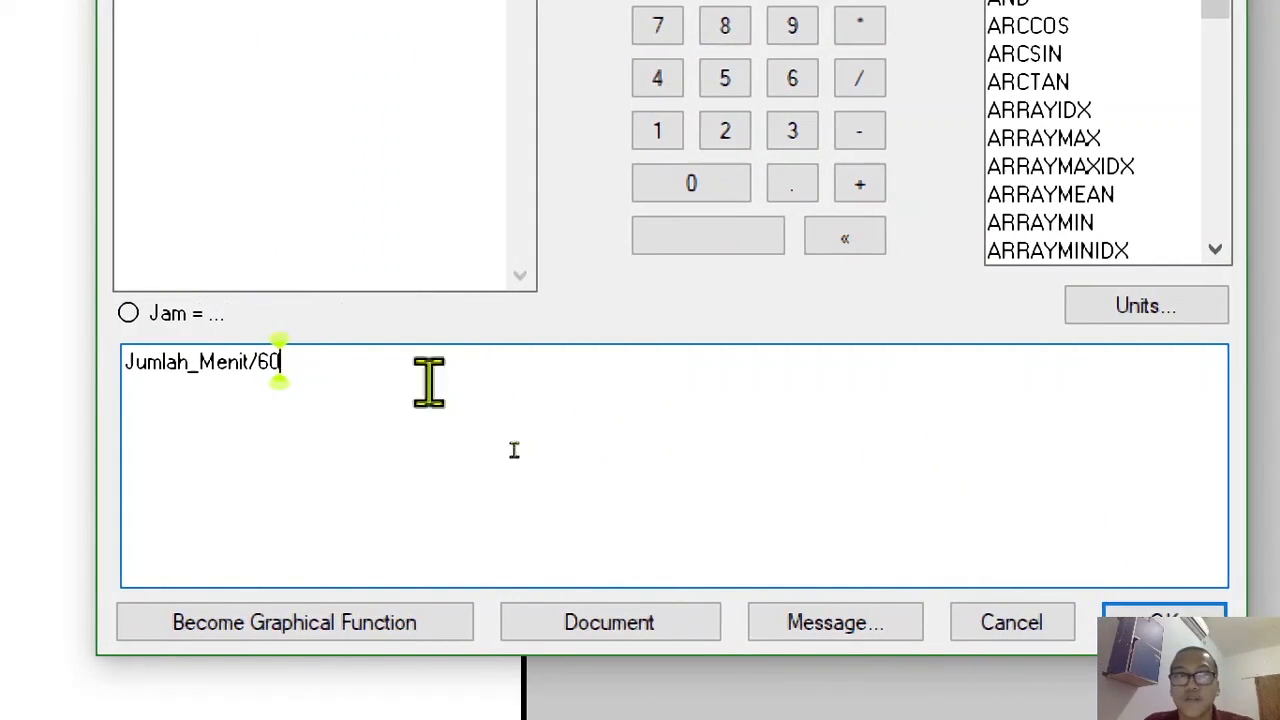
pyautogui.click(278, 361)
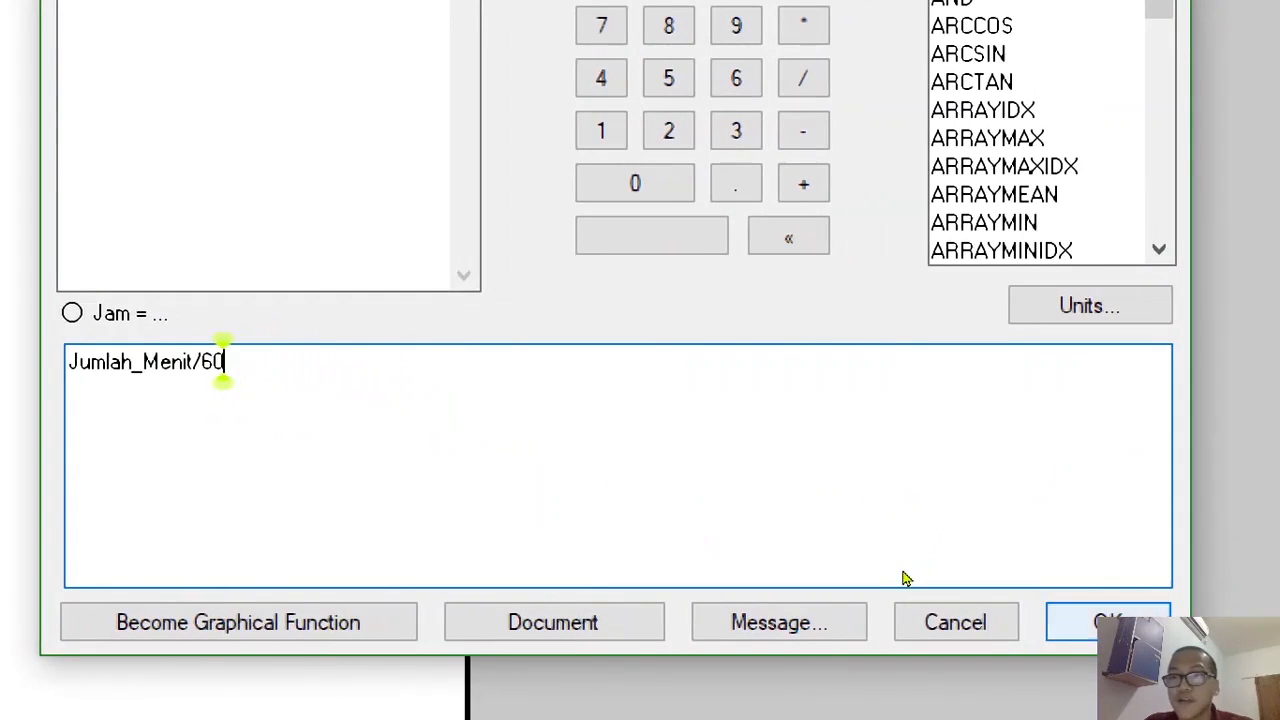
pyautogui.click(1110, 622)
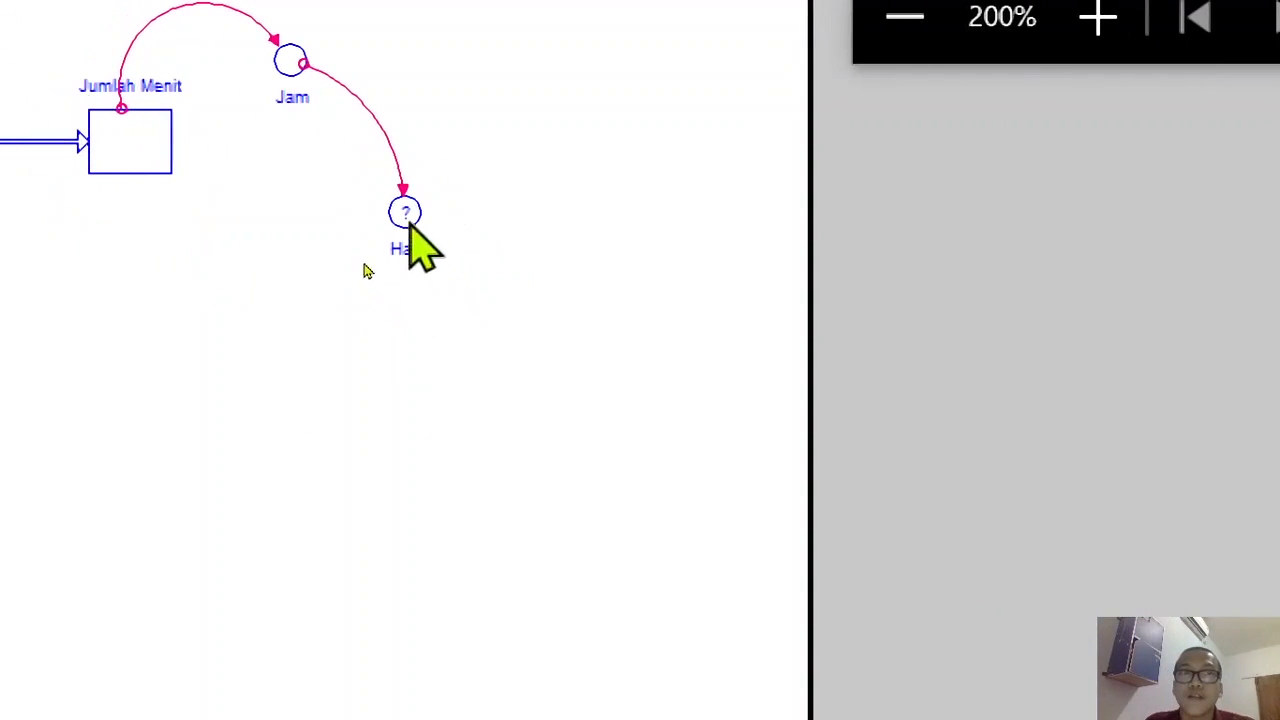
# Step: Try Jam/24 as the Hari converter's equation, then clear the whole entry
pyautogui.click(405, 213)
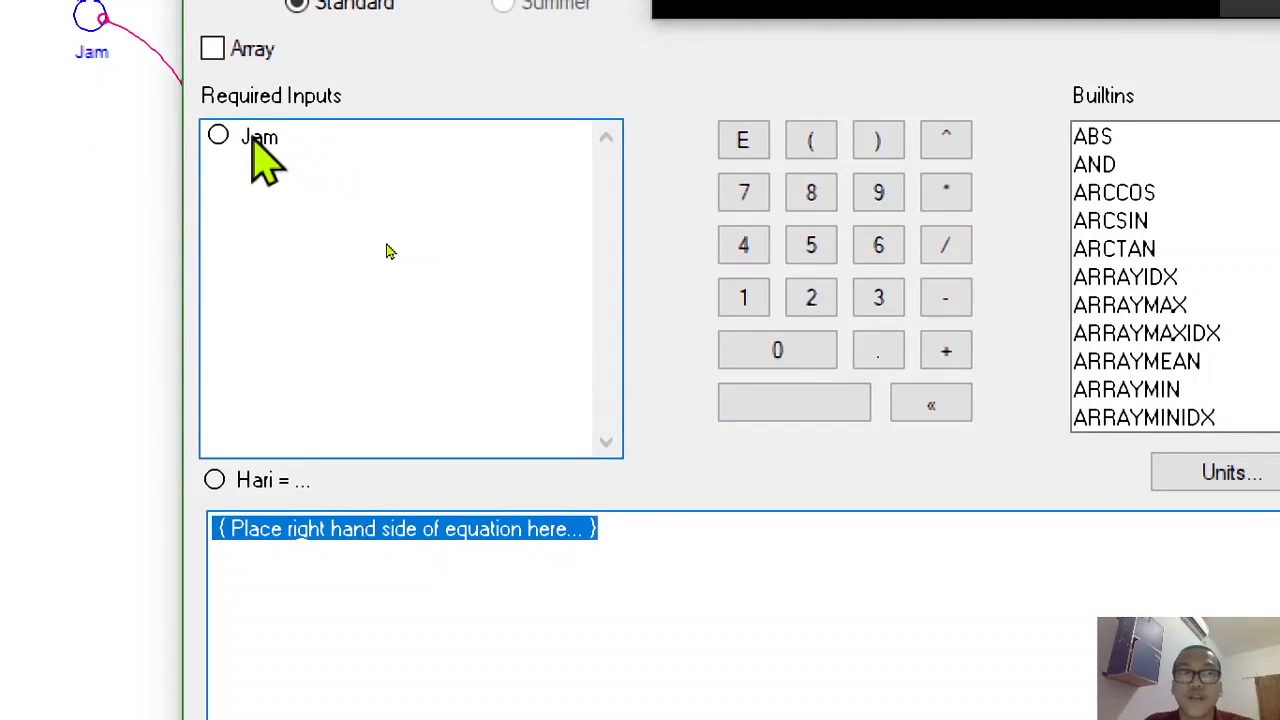
pyautogui.click(258, 140)
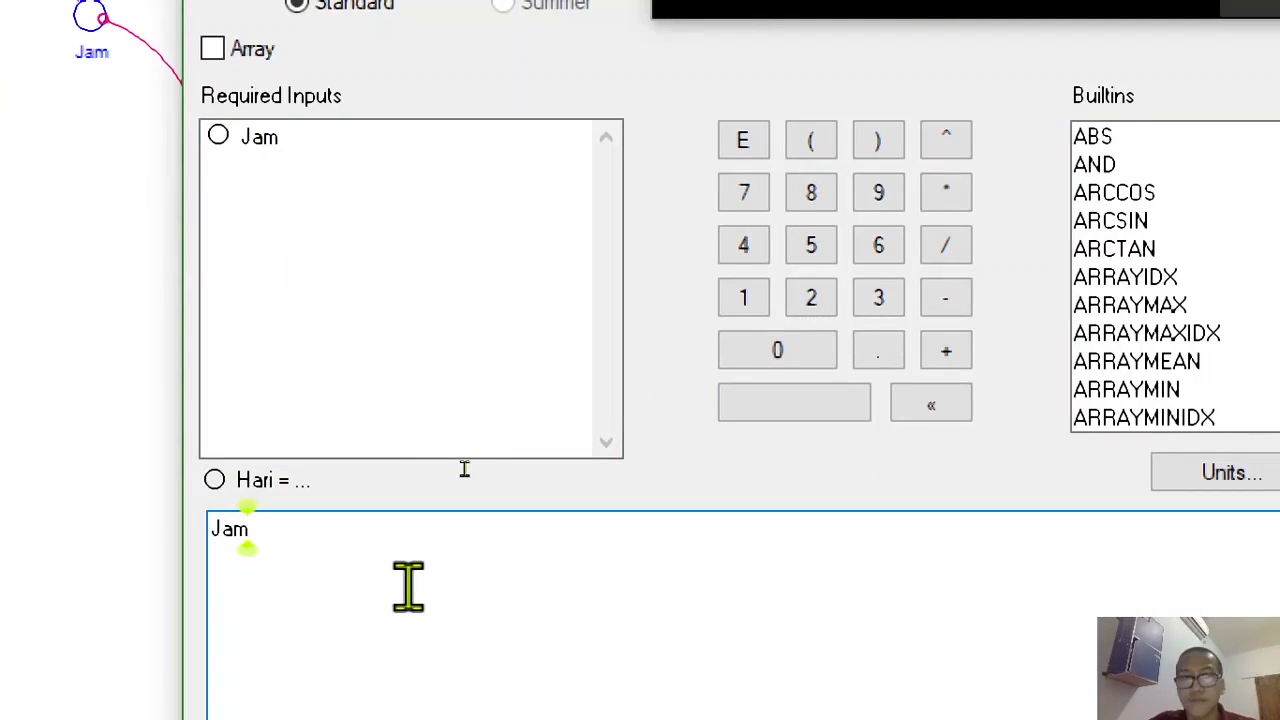
pyautogui.write('/')
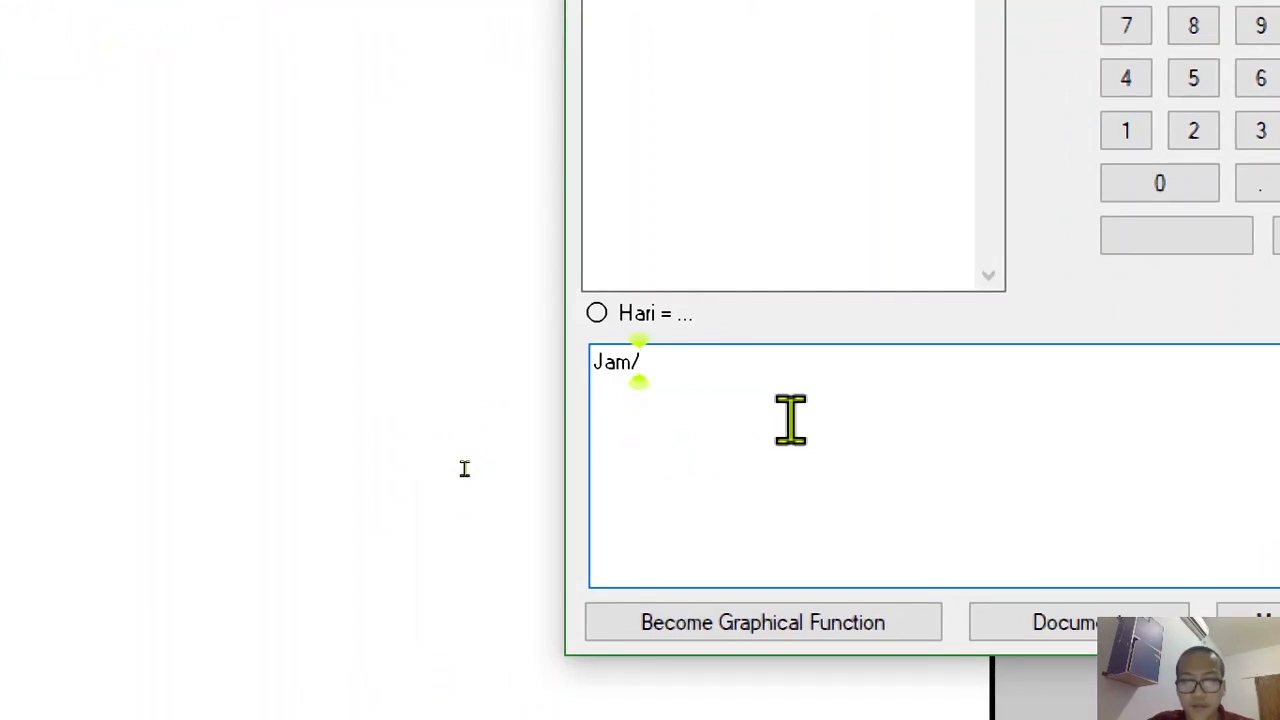
pyautogui.write('24')
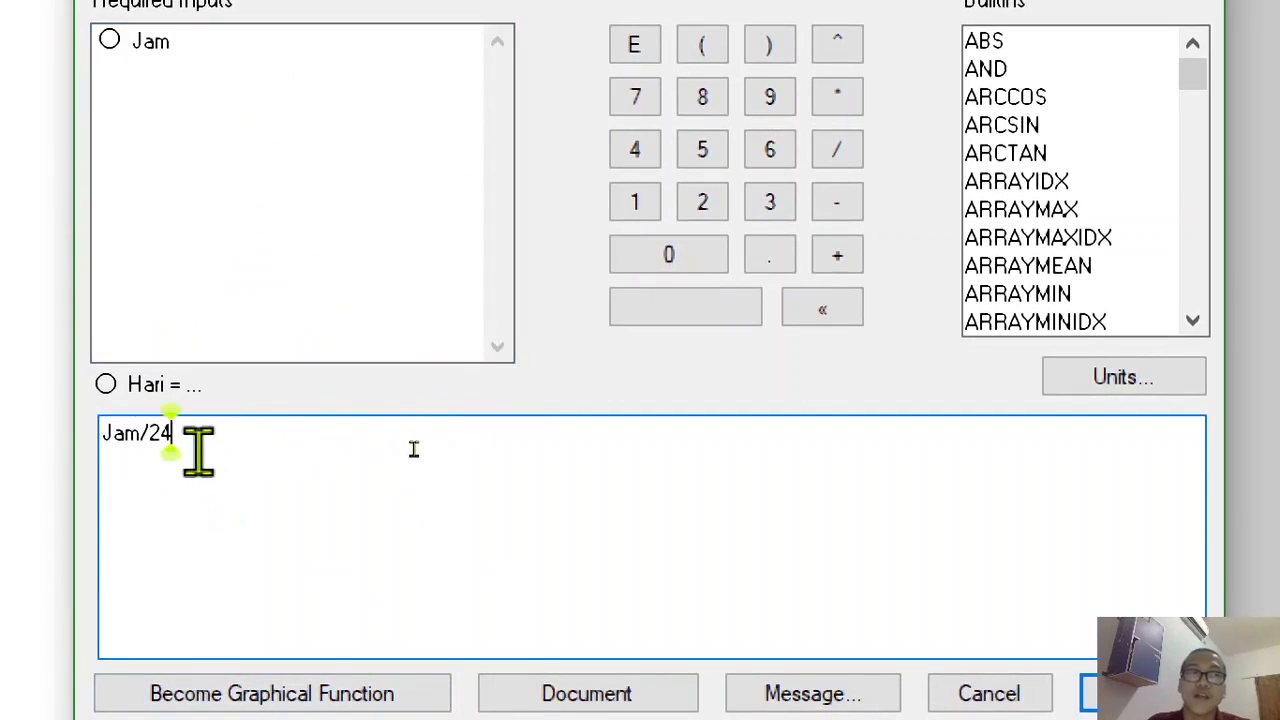
pyautogui.press('BackSpace')
pyautogui.press('BackSpace')
pyautogui.press('BackSpace')
pyautogui.press('BackSpace')
pyautogui.press('BackSpace')
pyautogui.press('BackSpace')
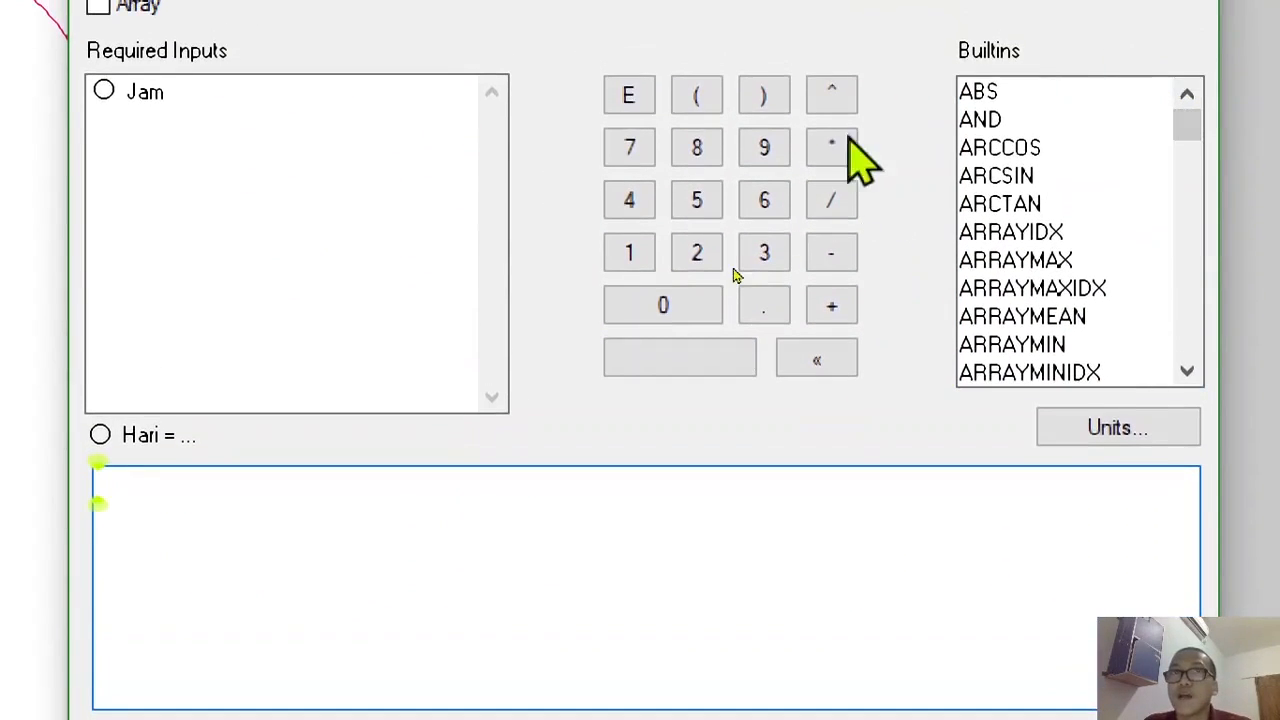
# Step: Start the Hari converter's equation with the IF builtin and the condition (Jam=24)
pyautogui.moveTo(1185, 120); pyautogui.dragTo(1197, 220)
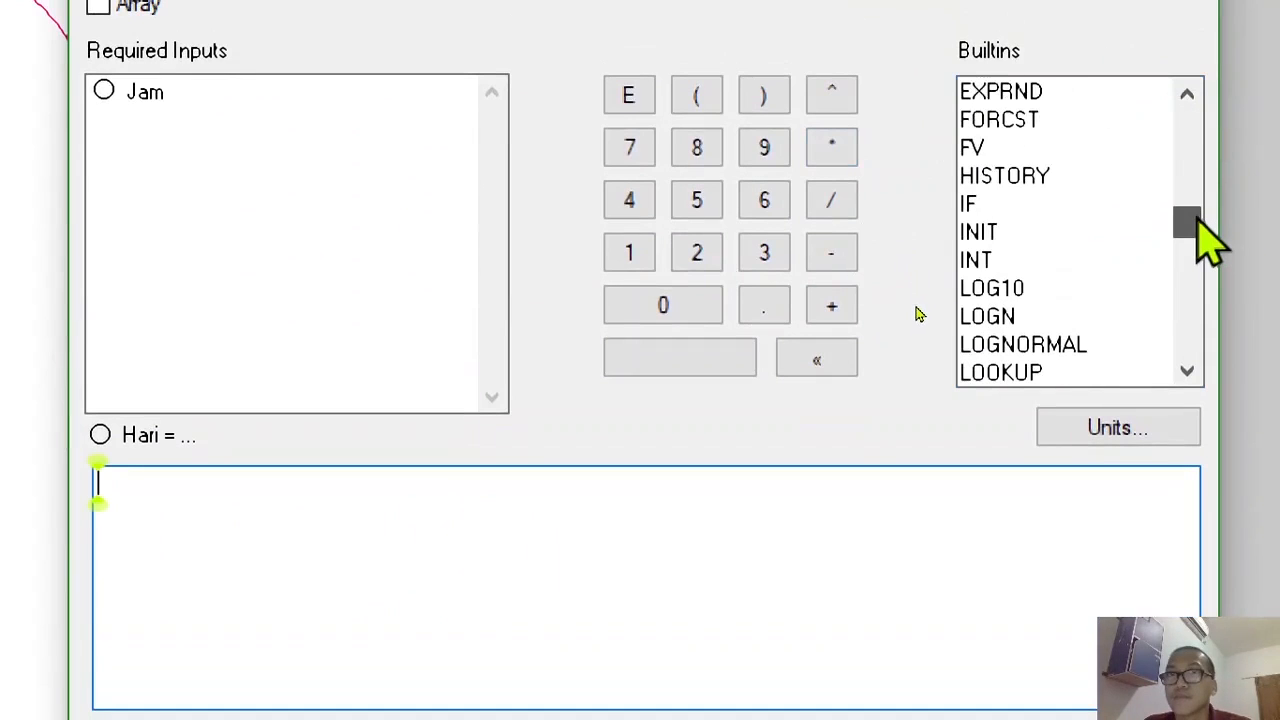
pyautogui.doubleClick(970, 205)
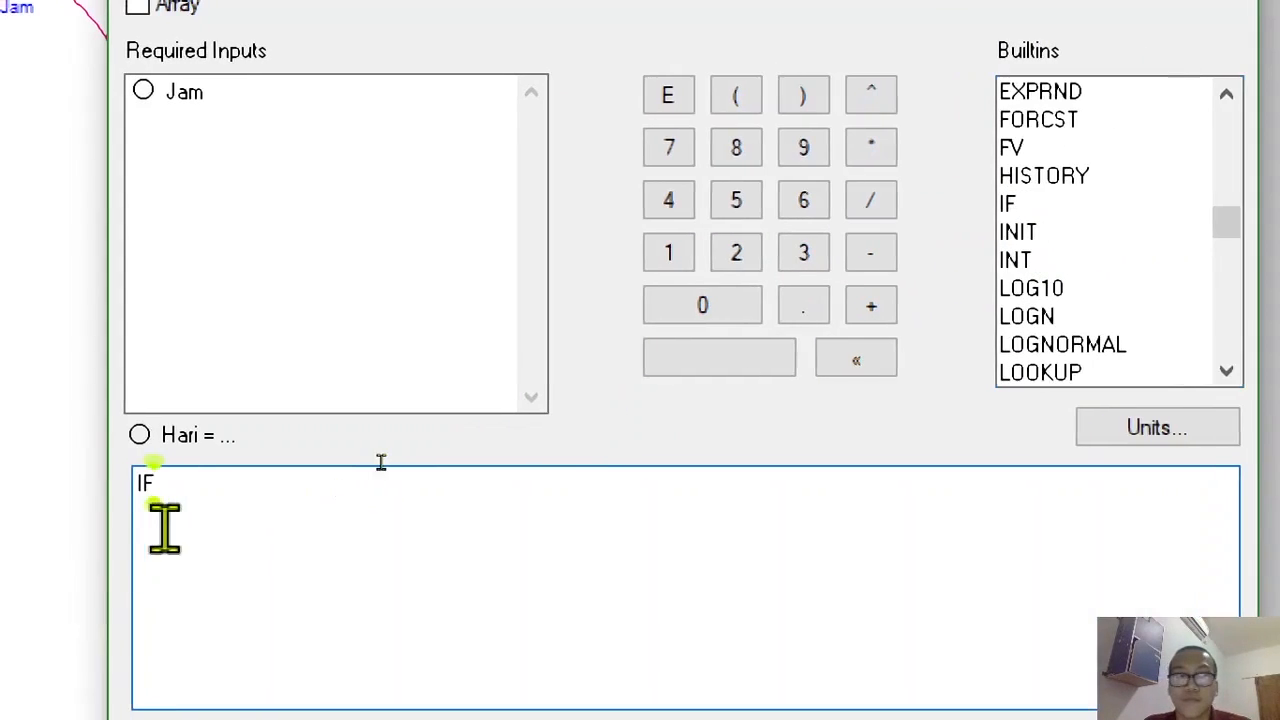
pyautogui.write('(')
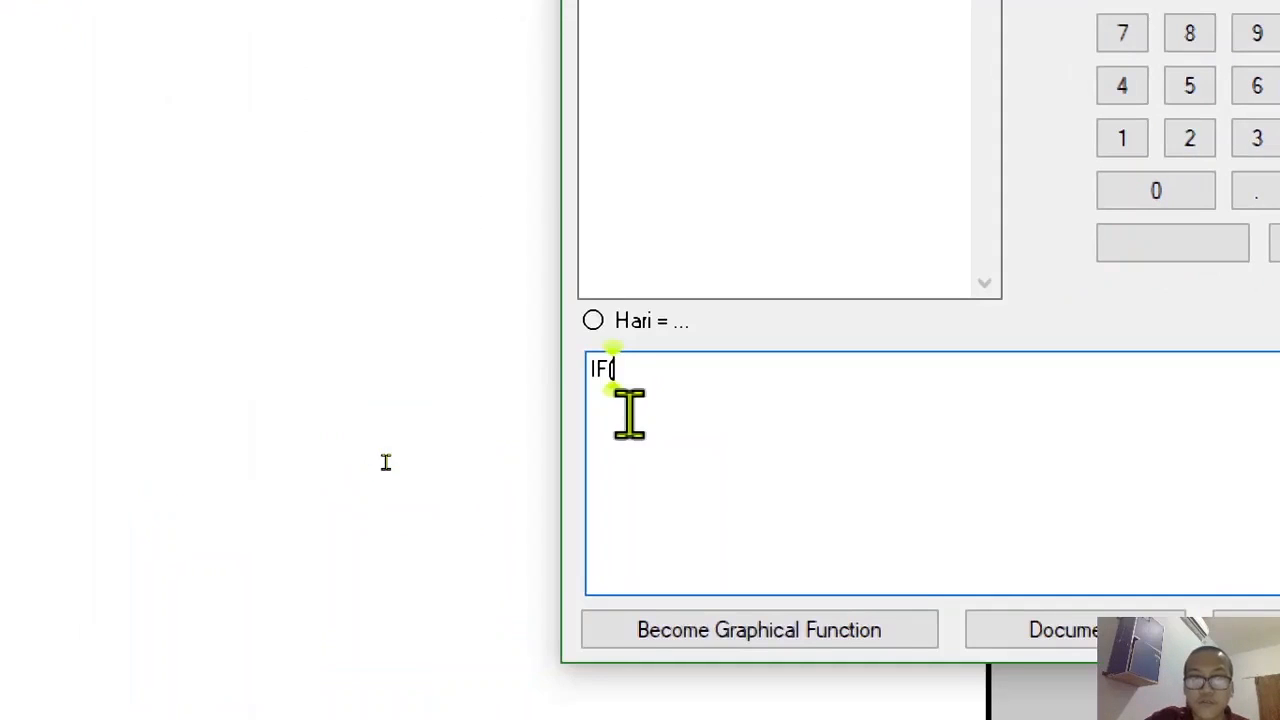
pyautogui.write(')')
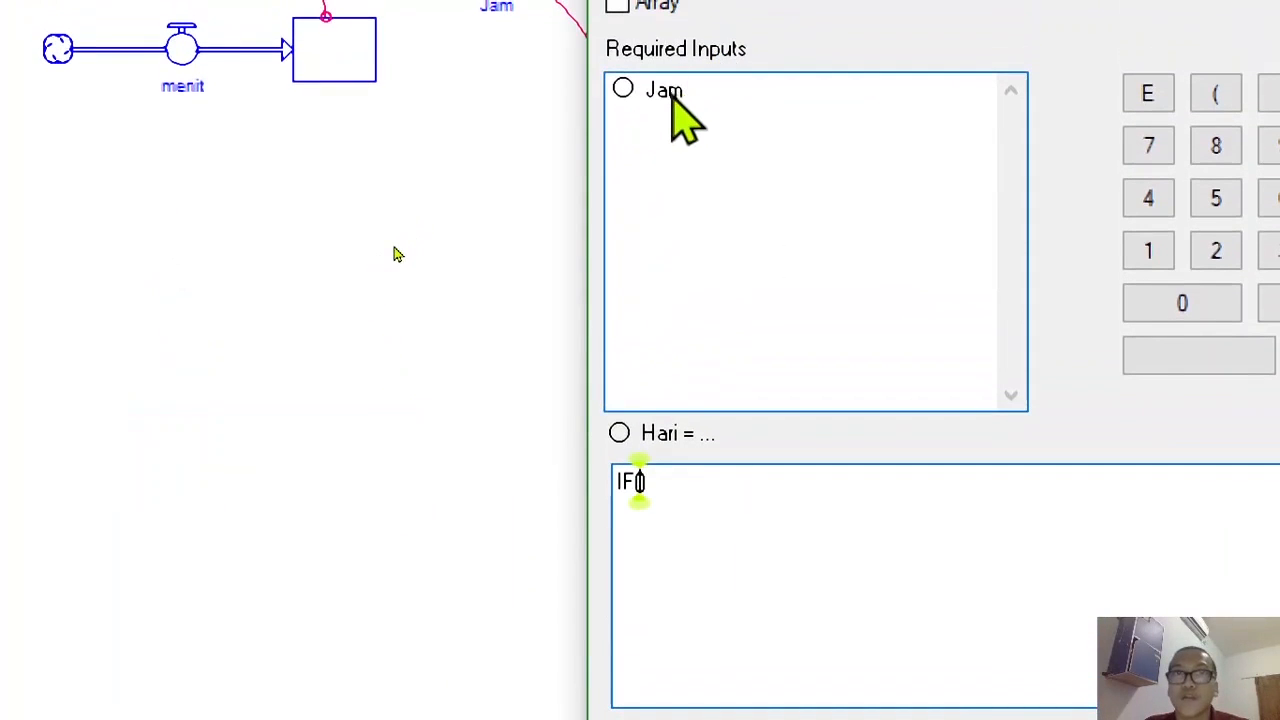
pyautogui.click(670, 96)
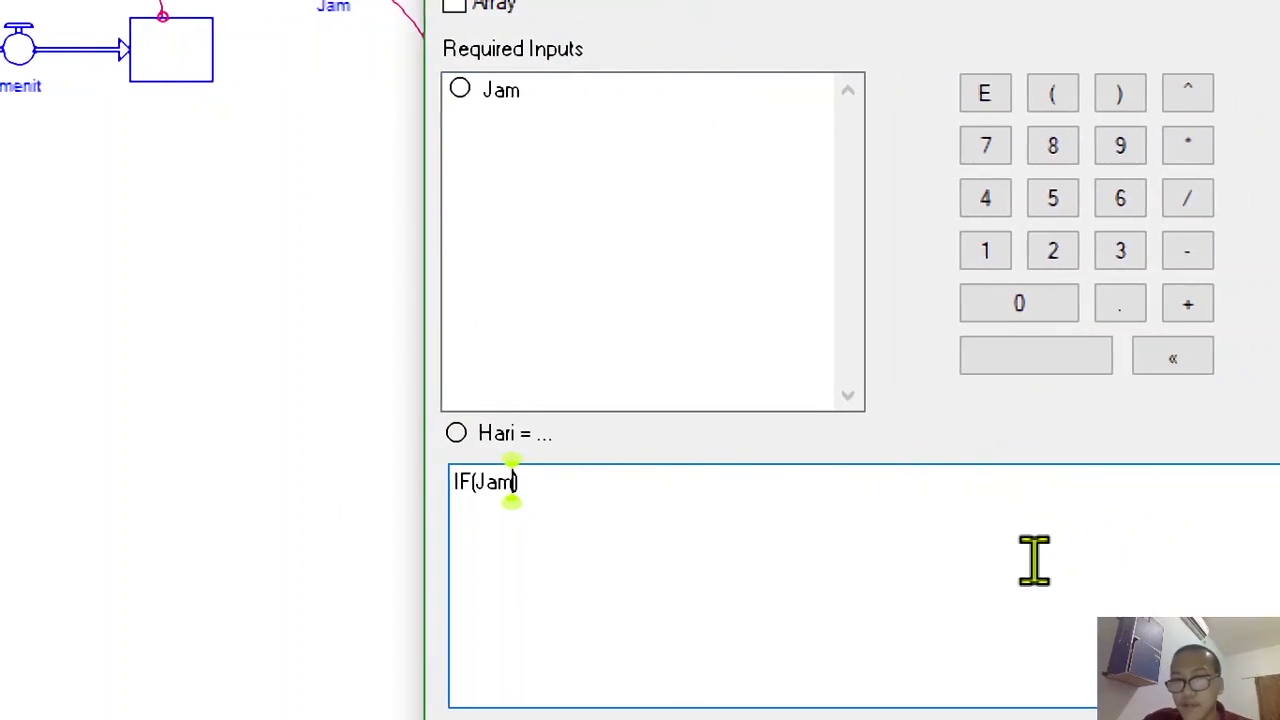
pyautogui.write('=')
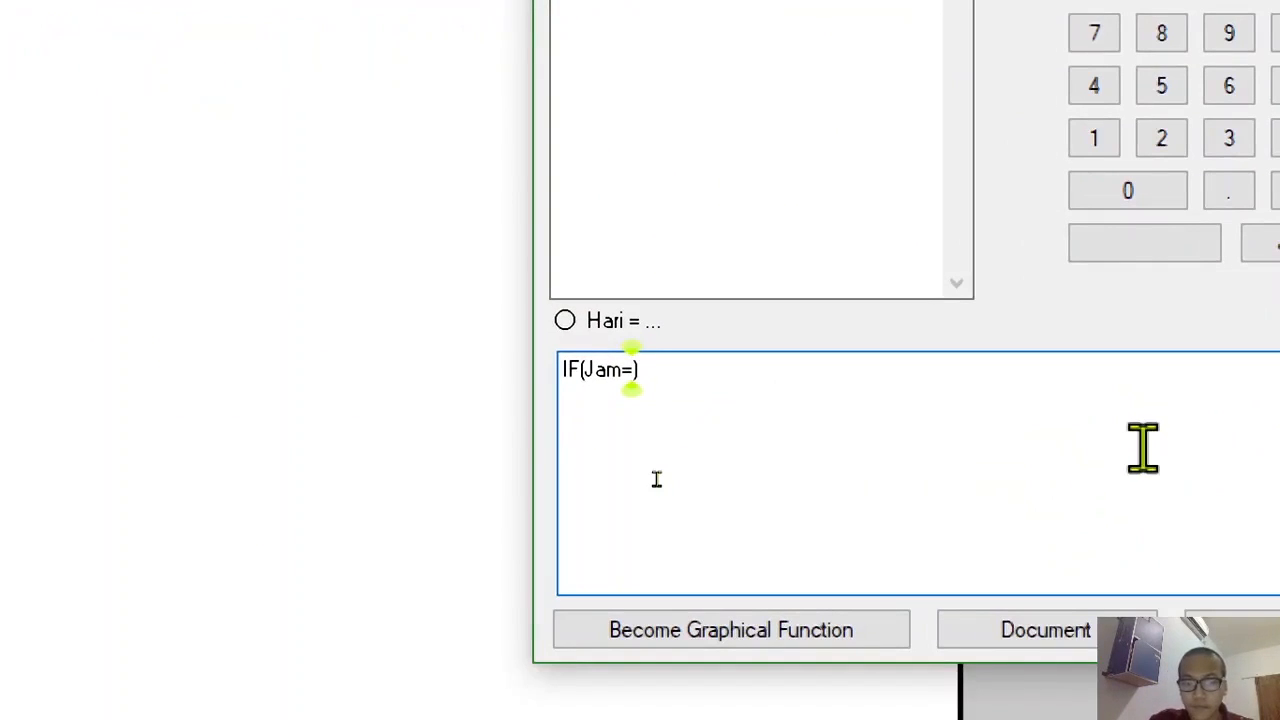
pyautogui.write('24')
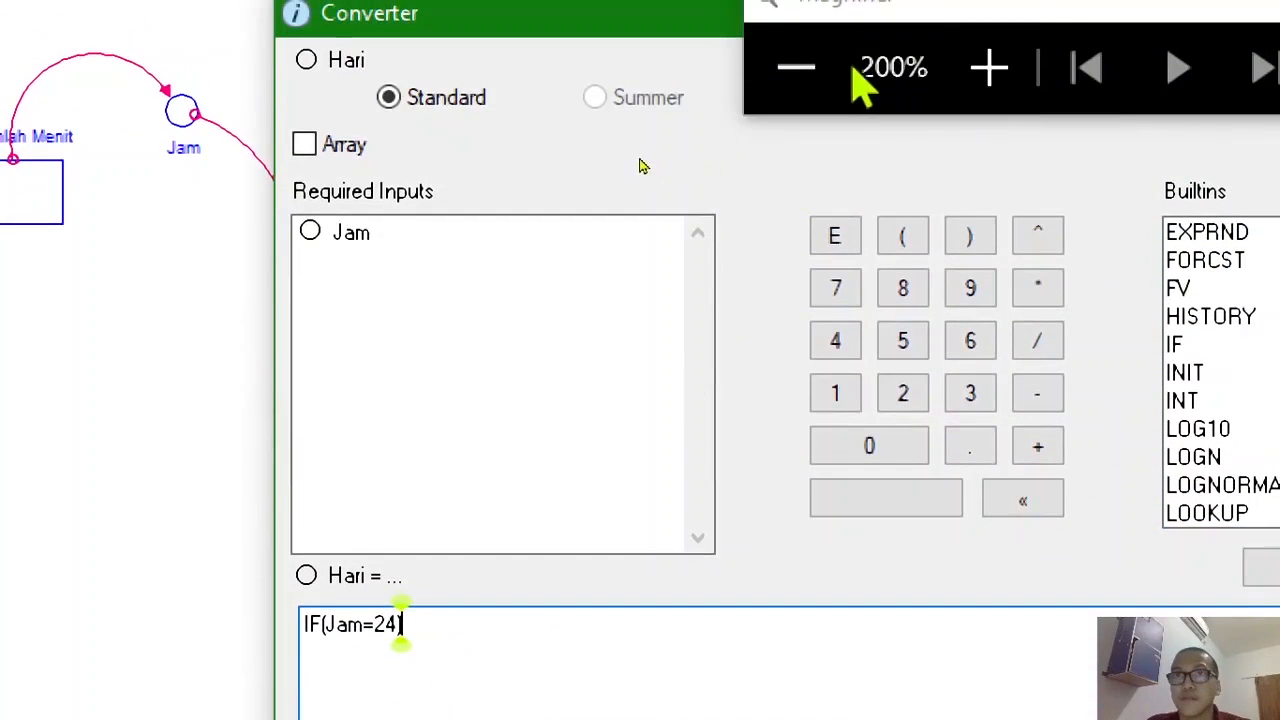
# Step: Add a second line to the Hari equation using the THEN builtin with the value 1
pyautogui.click(830, 66)
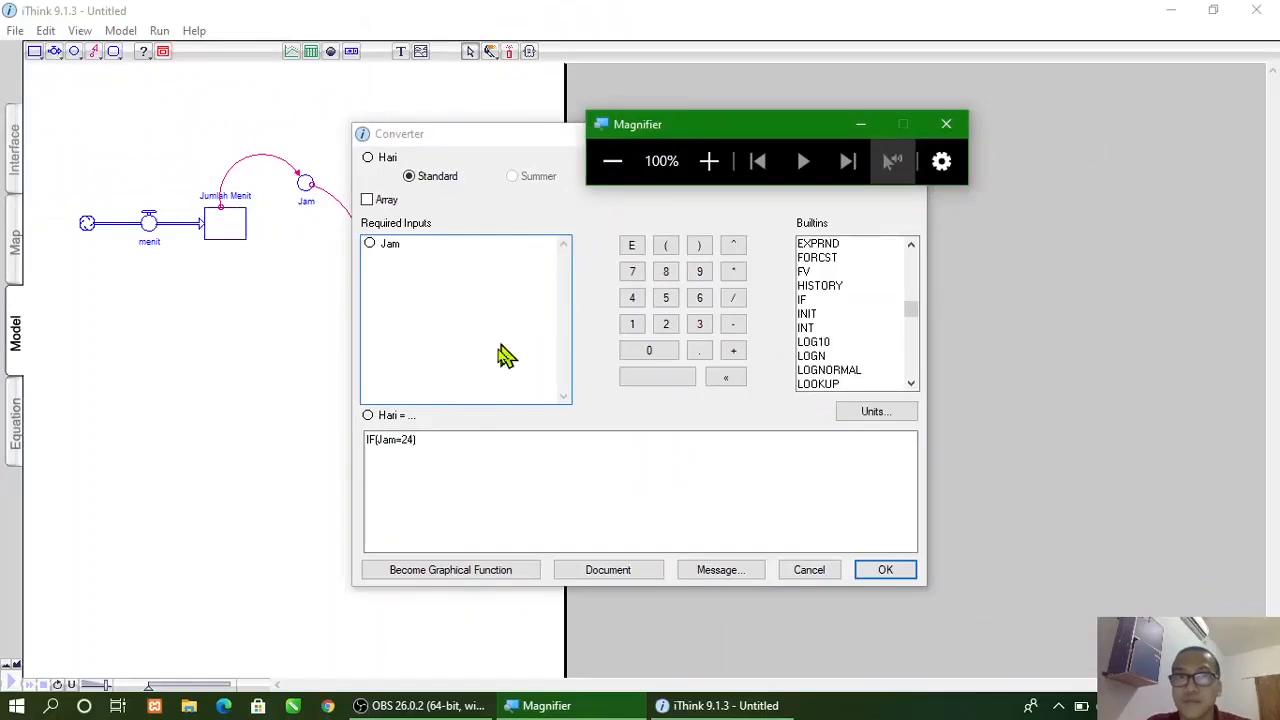
pyautogui.doubleClick(445, 441)
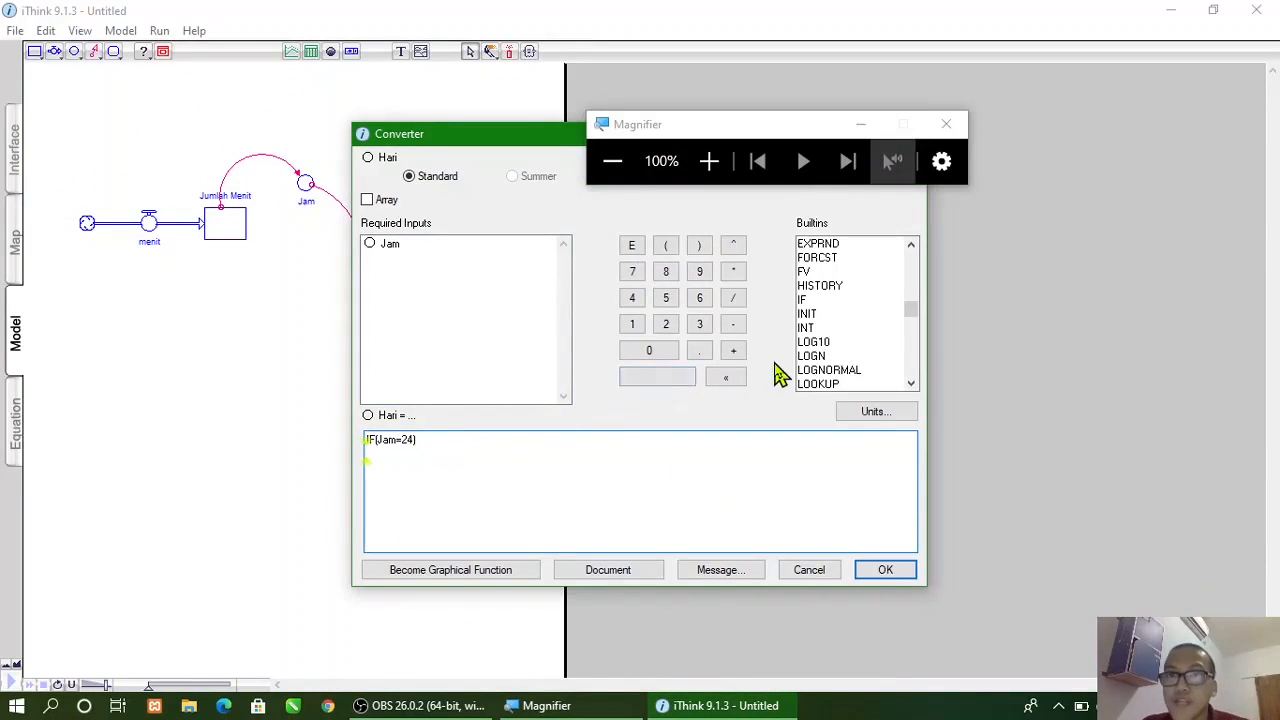
pyautogui.moveTo(918, 328); pyautogui.dragTo(885, 385)
pyautogui.doubleClick(824, 357)
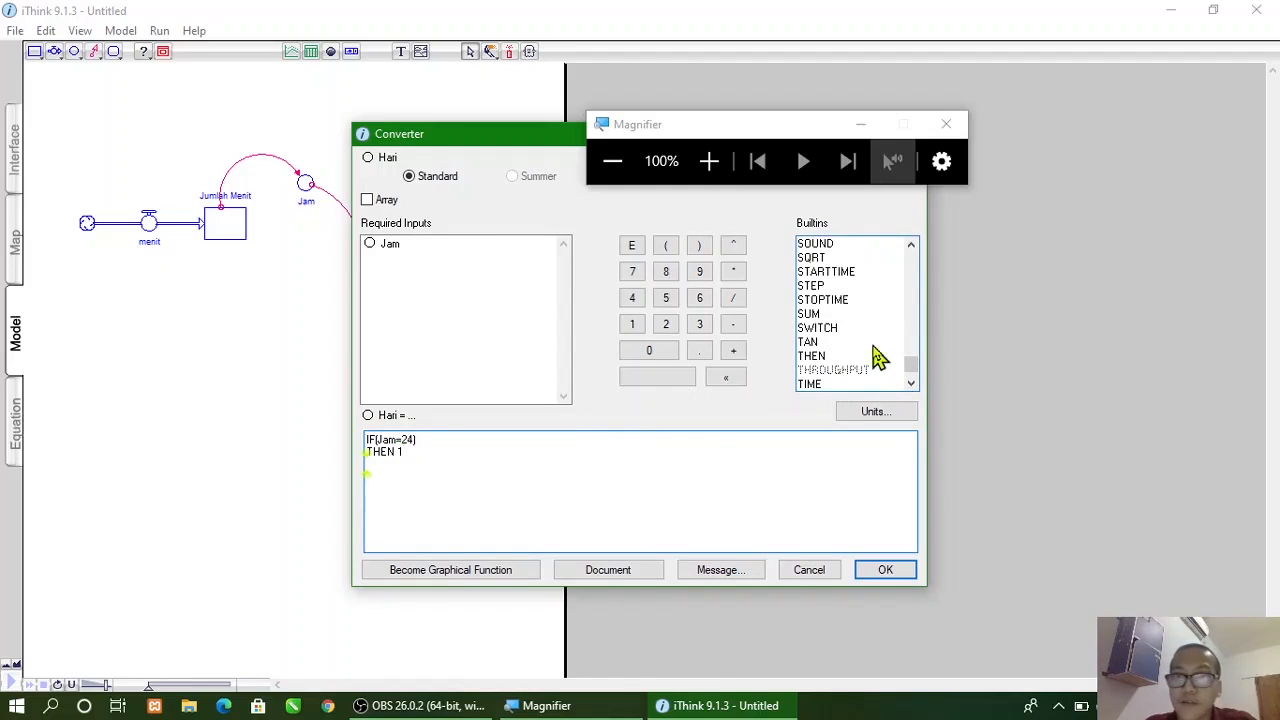
# Step: Insert the SWITCH builtin on the third line of the Hari equation, with the ELSE builtin inside its parentheses
pyautogui.doubleClick(818, 328)
pyautogui.scroll(8, 836, 336)
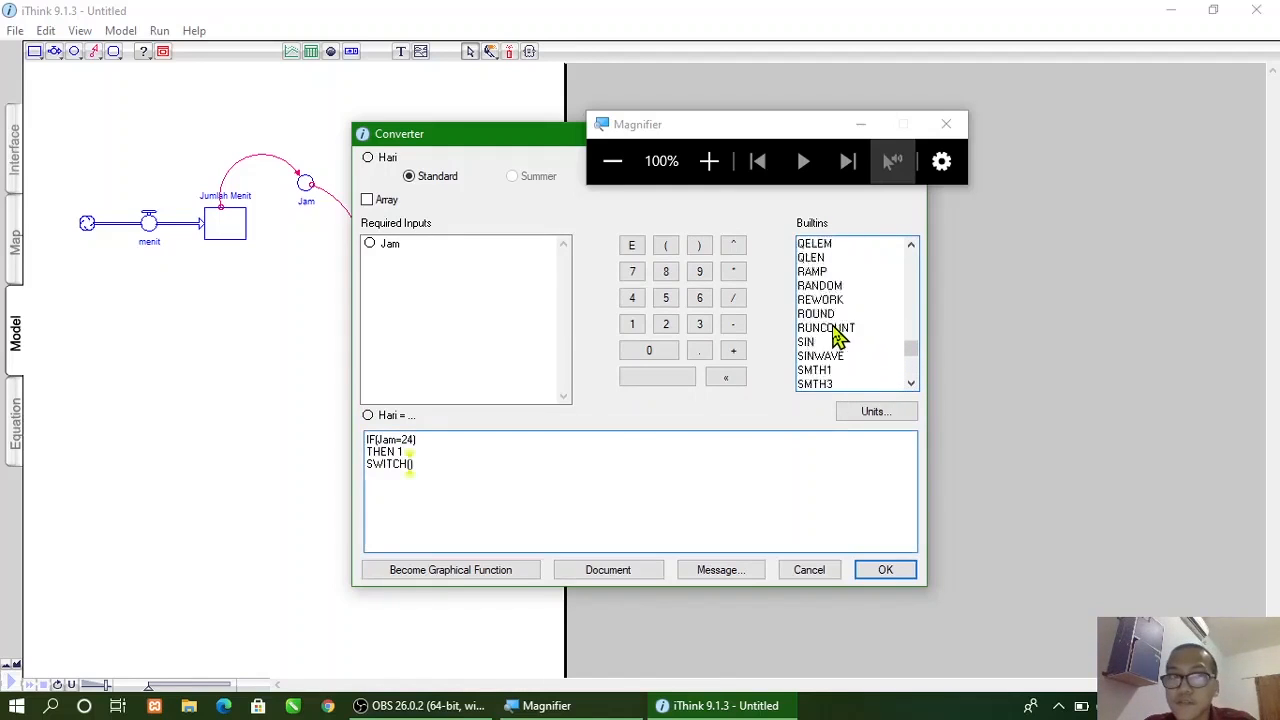
pyautogui.scroll(7, 838, 340)
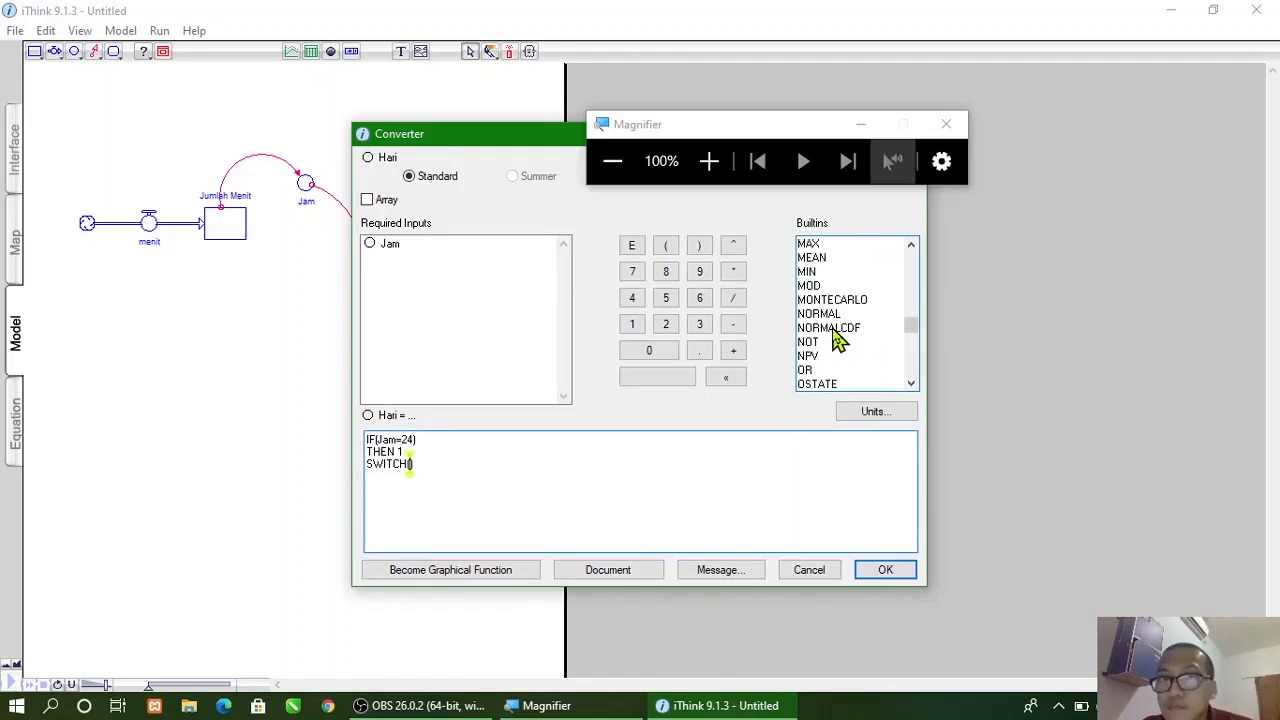
pyautogui.scroll(3, 838, 340)
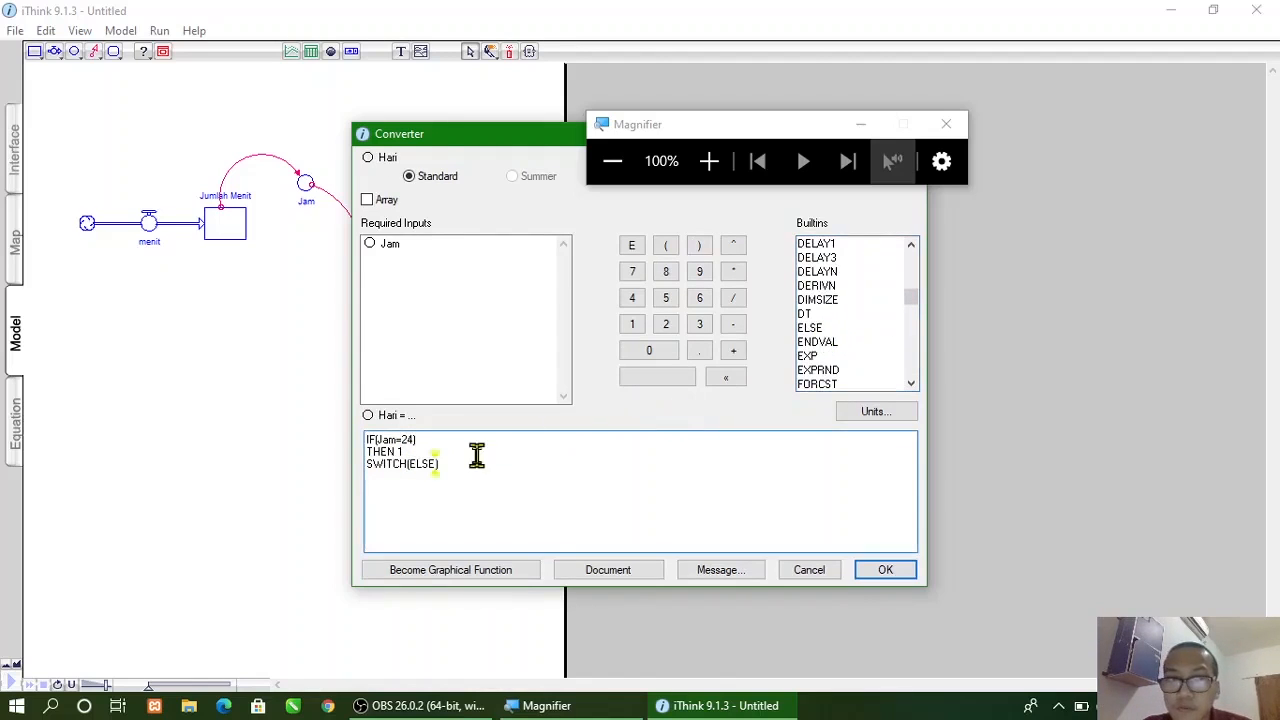
# Step: Remove SWITCH and both parentheses from the equation's third line, keeping only ELSE
pyautogui.click(712, 174)
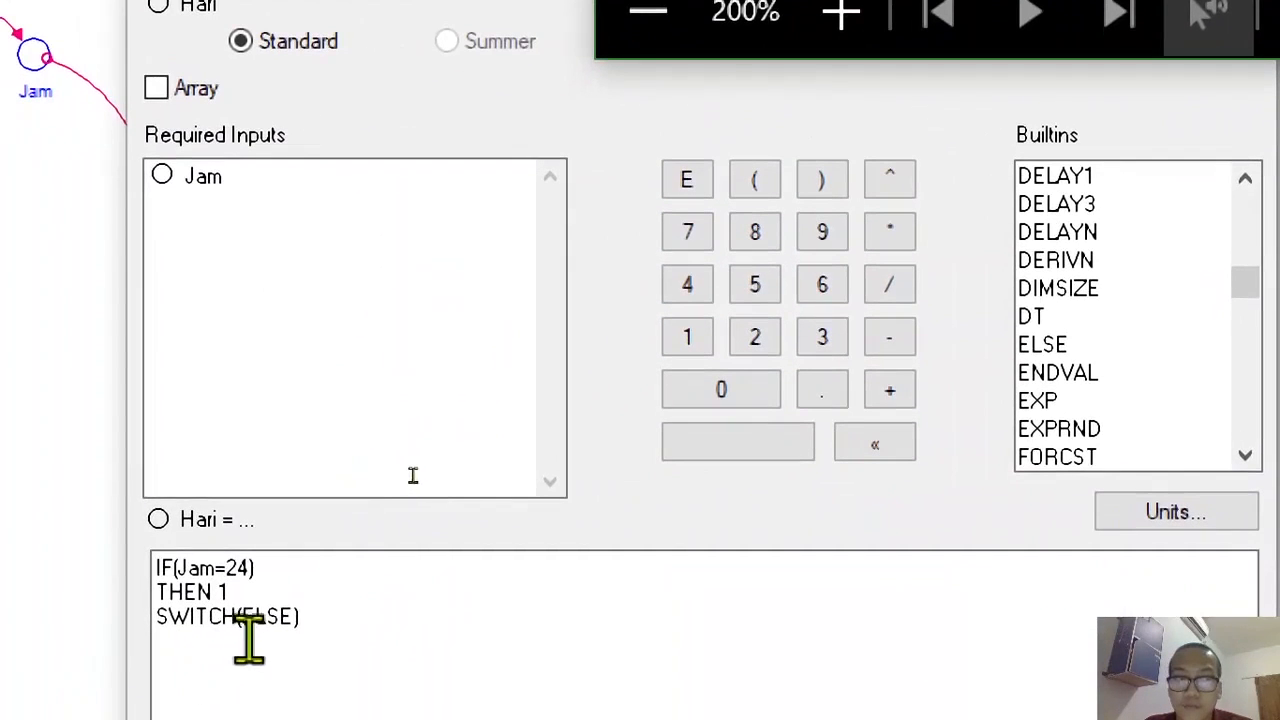
pyautogui.click(242, 628)
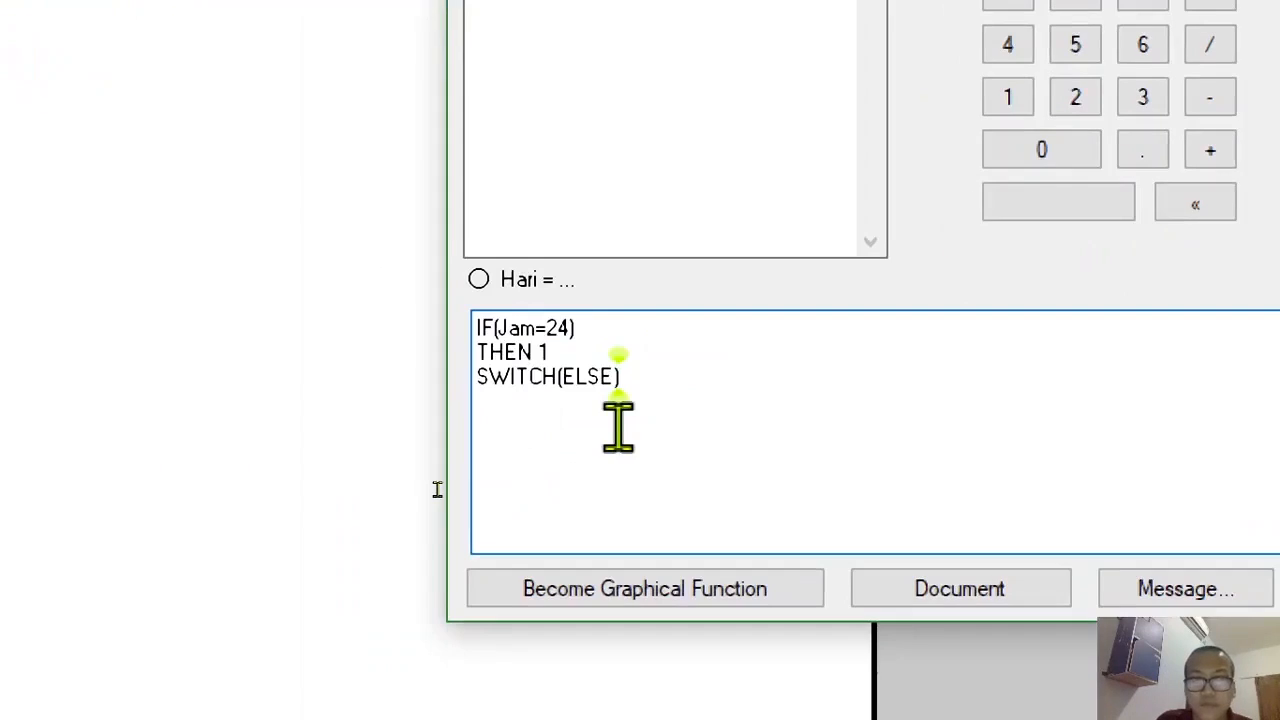
pyautogui.click(240, 617)
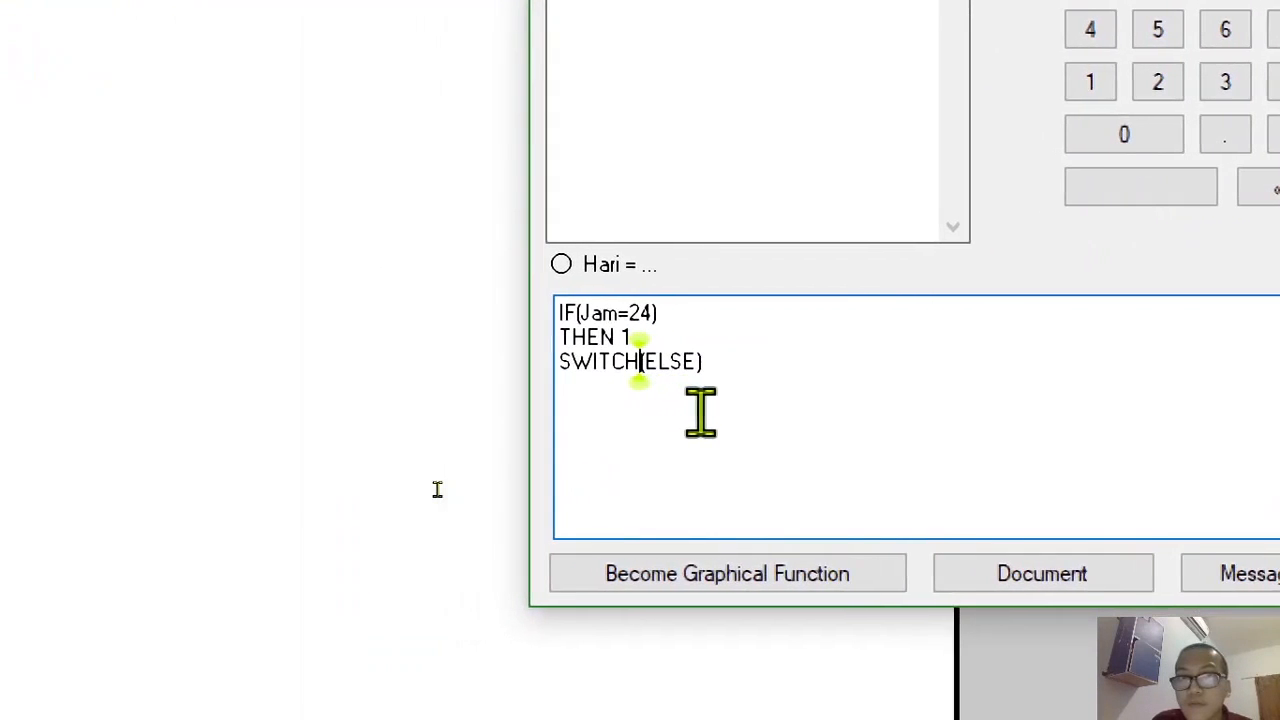
pyautogui.press('BackSpace')
pyautogui.press('BackSpace')
pyautogui.press('BackSpace')
pyautogui.press('BackSpace')
pyautogui.press('BackSpace')
pyautogui.press('BackSpace')
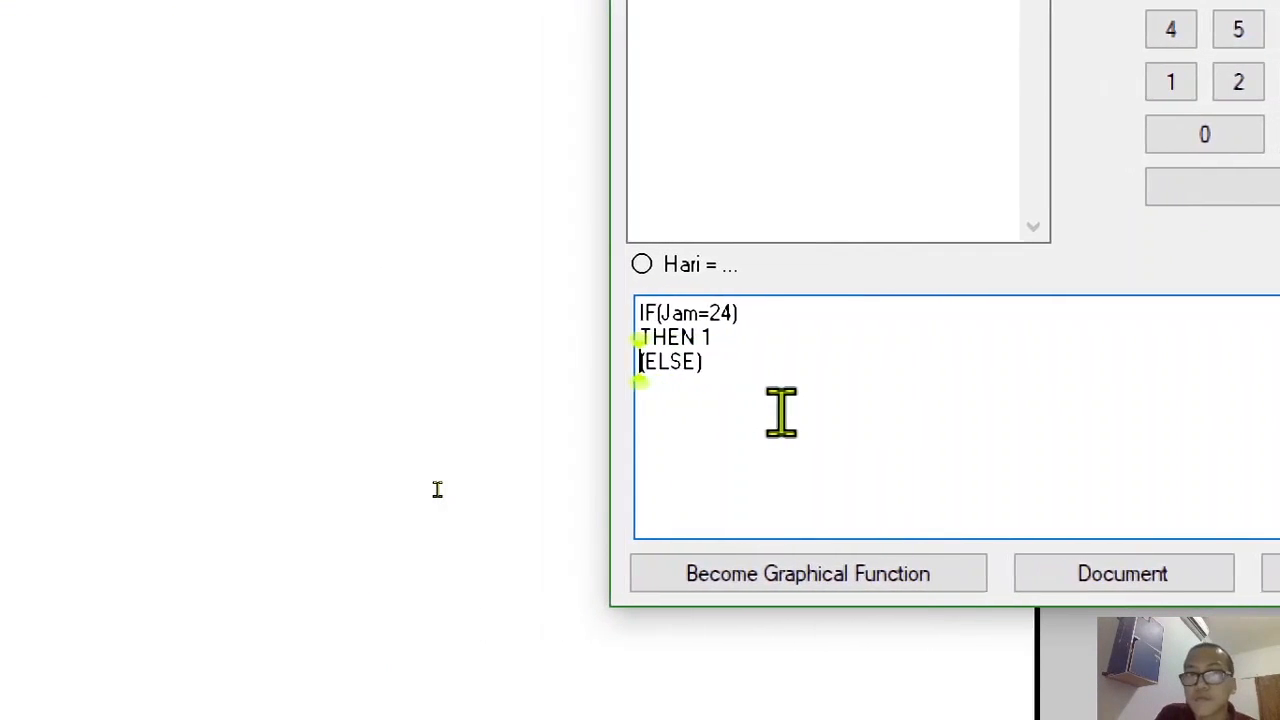
pyautogui.press('Right')
pyautogui.press('Right')
pyautogui.press('Right')
pyautogui.press('Right')
pyautogui.press('BackSpace')
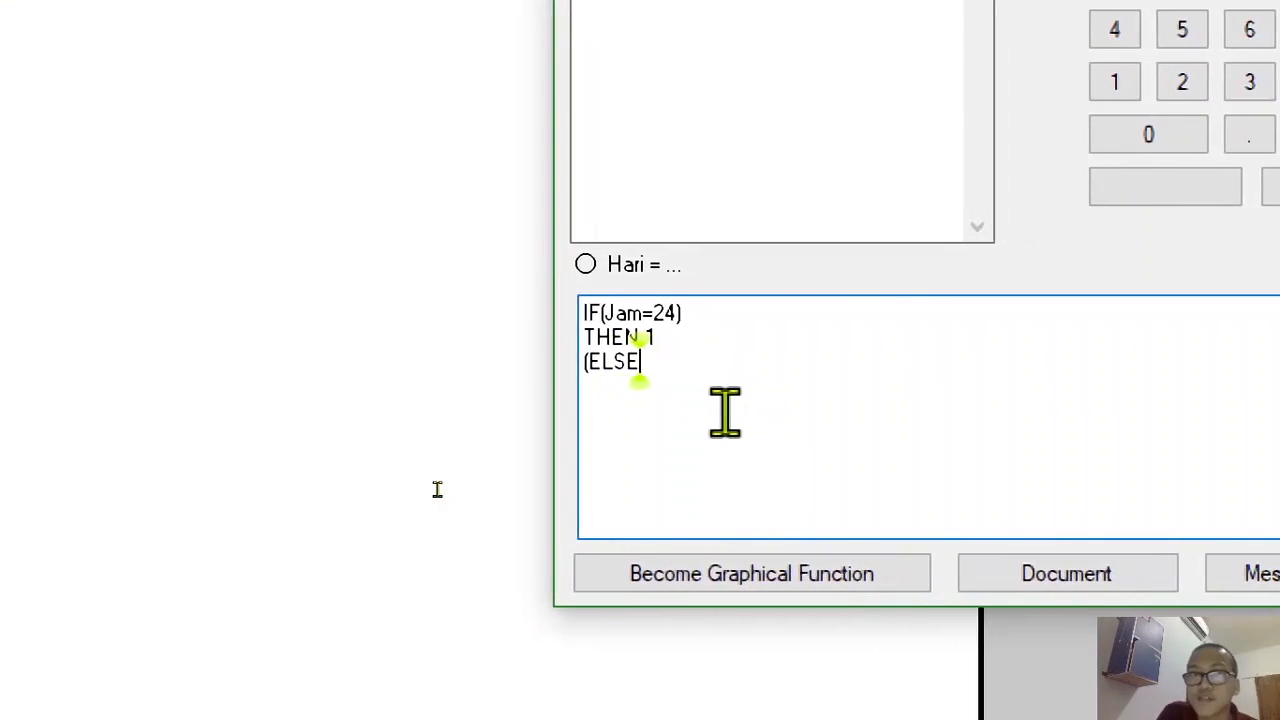
pyautogui.press('Left')
pyautogui.press('Left')
pyautogui.press('Left')
pyautogui.press('BackSpace')
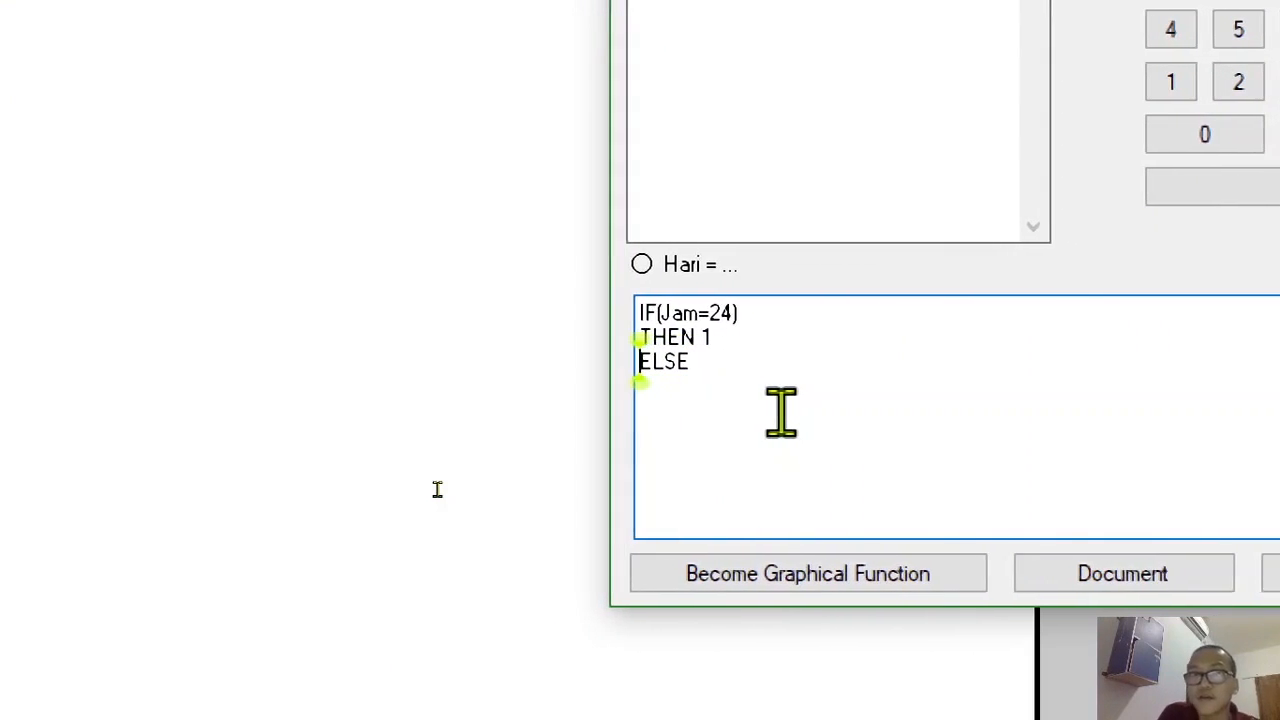
# Step: Complete the ELSE branch with the value 0 and accept the Hari converter's equation
pyautogui.press('Right')
pyautogui.press('Right')
pyautogui.press('Right')
pyautogui.press('Right')
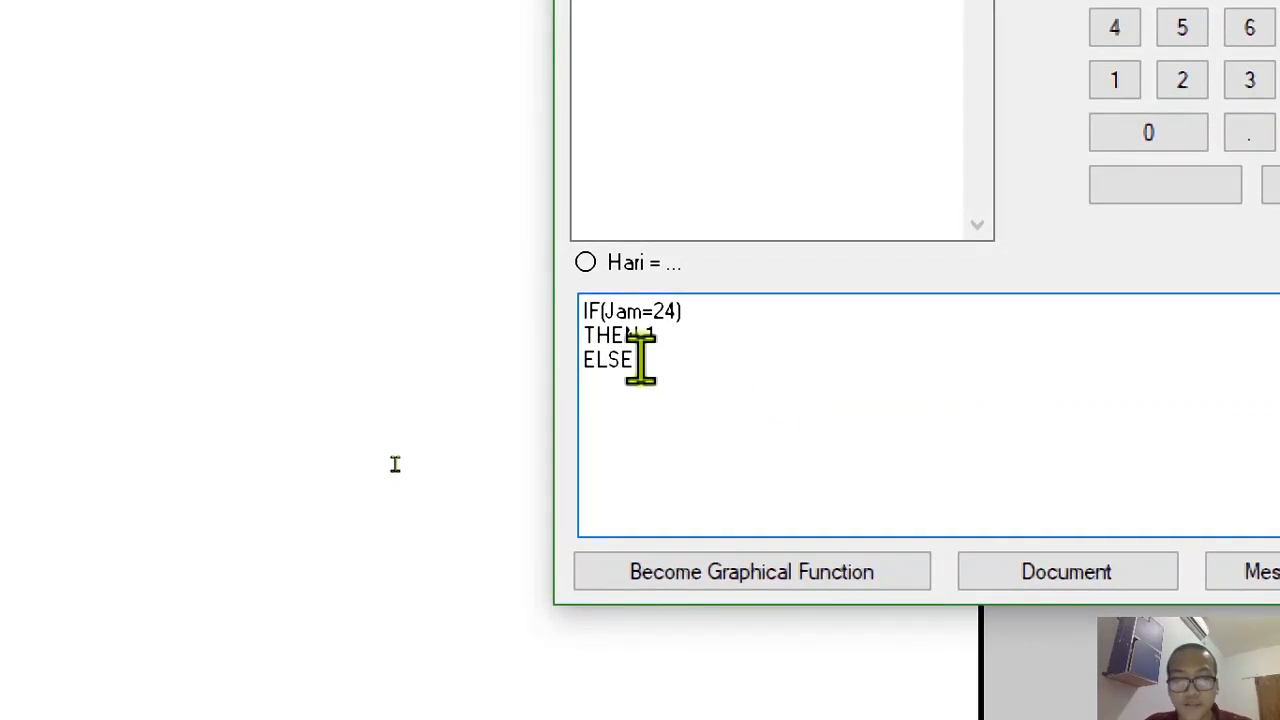
pyautogui.write('0')
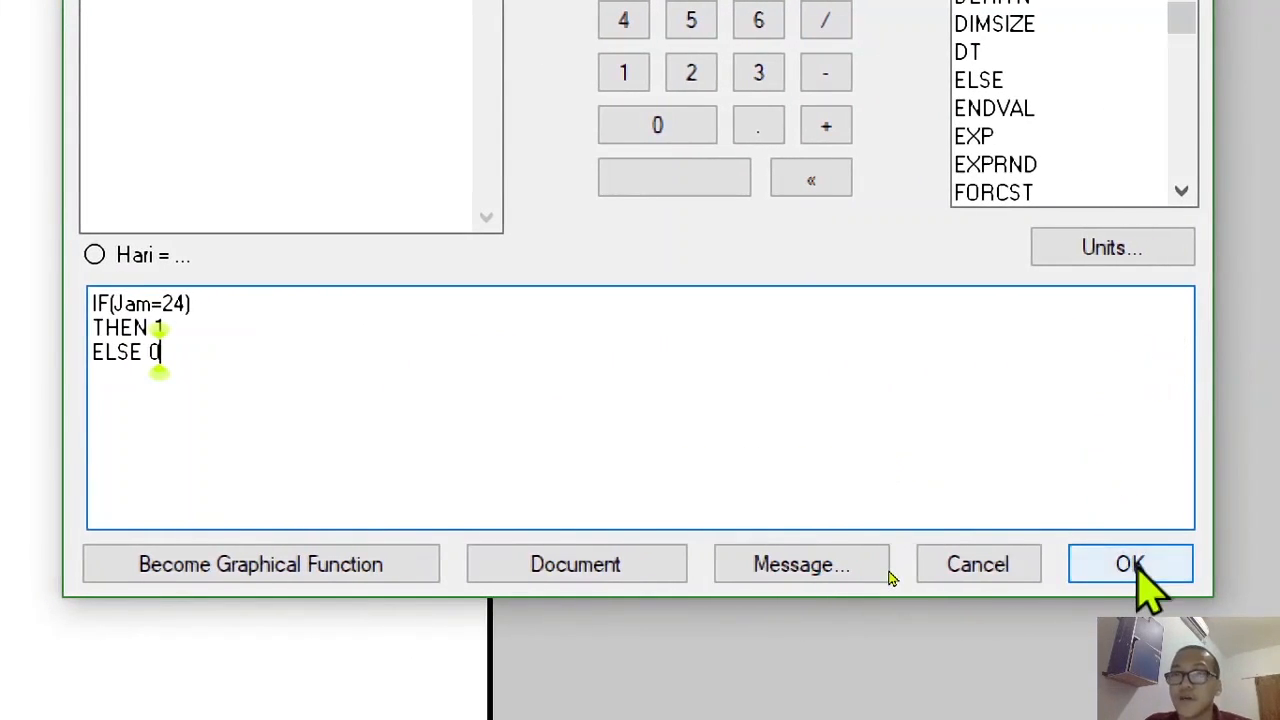
pyautogui.click(1130, 564)
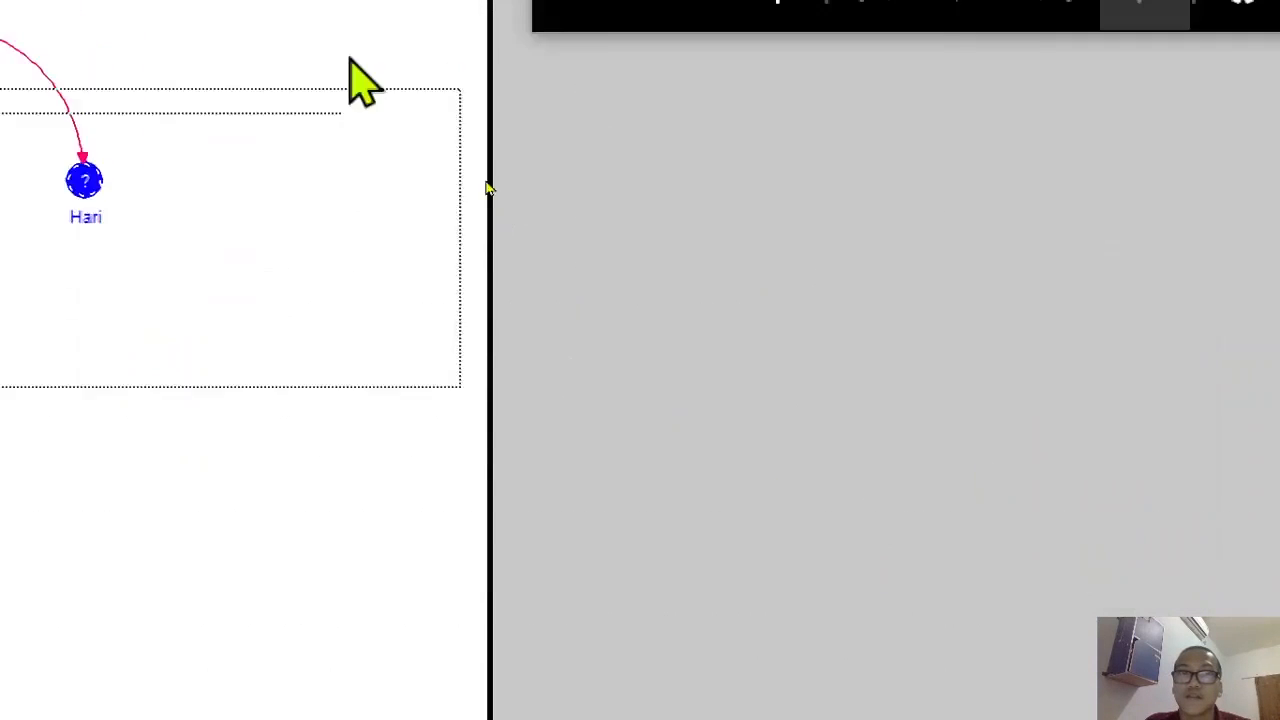
# Step: Run the simulation of the completed Jumlah Menit, Jam and Hari model
pyautogui.click(580, 88)
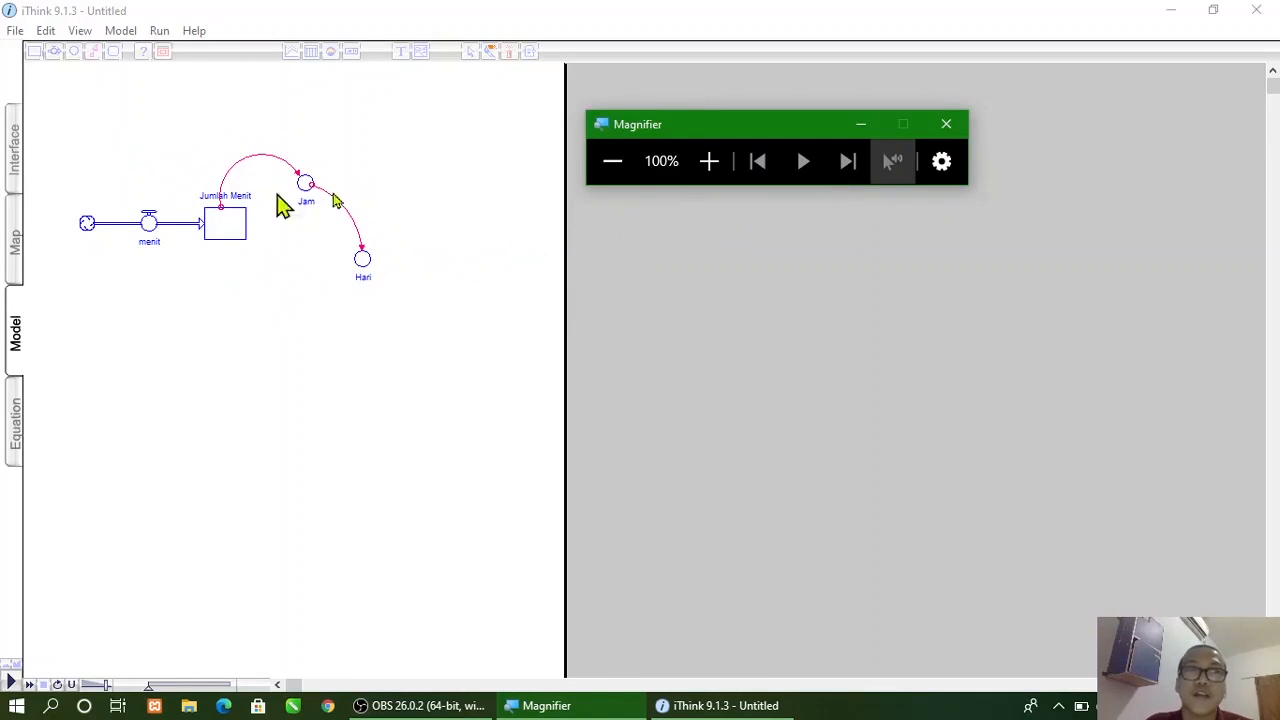
pyautogui.click(709, 161)
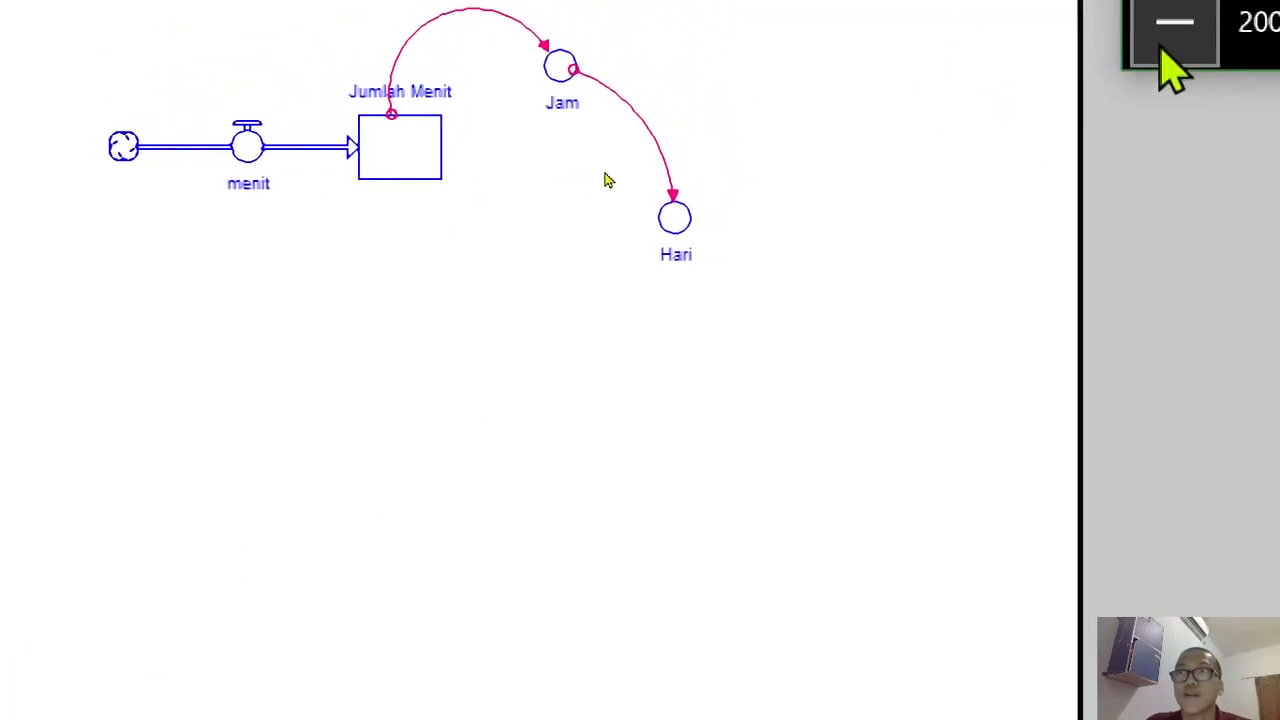
pyautogui.click(1168, 40)
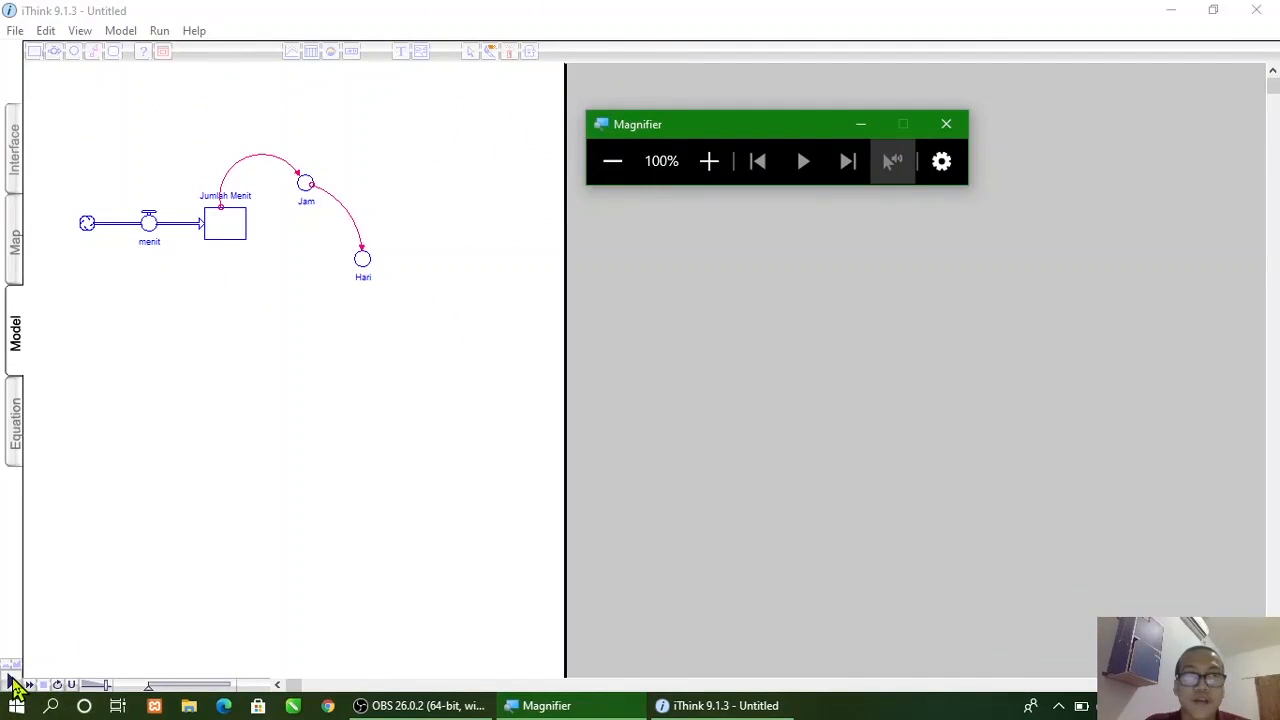
pyautogui.click(13, 684)
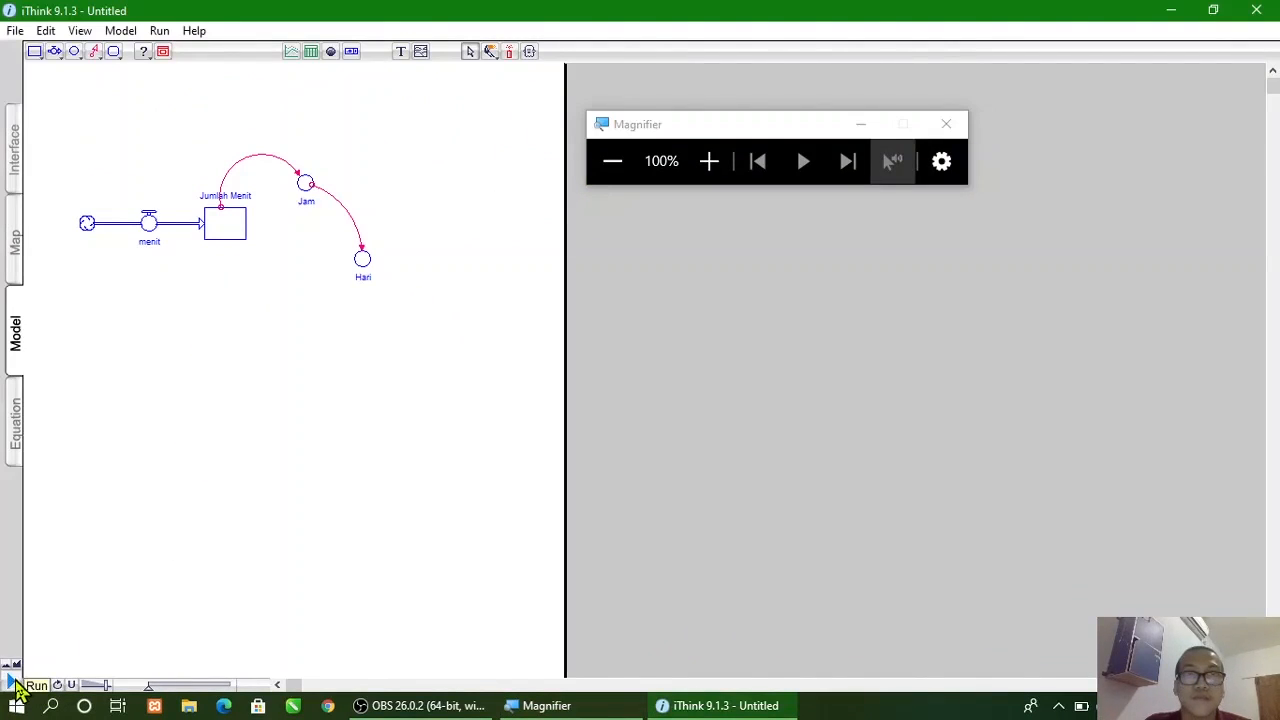
pyautogui.click(13, 684)
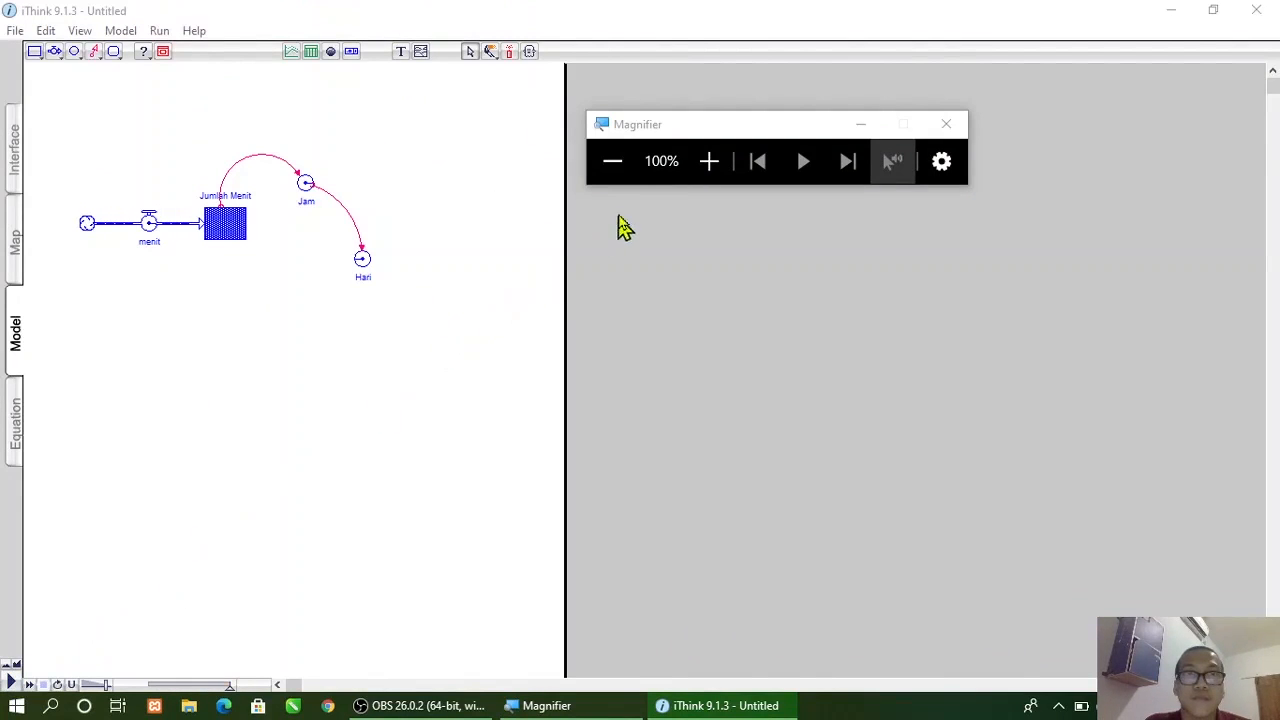
pyautogui.click(709, 161)
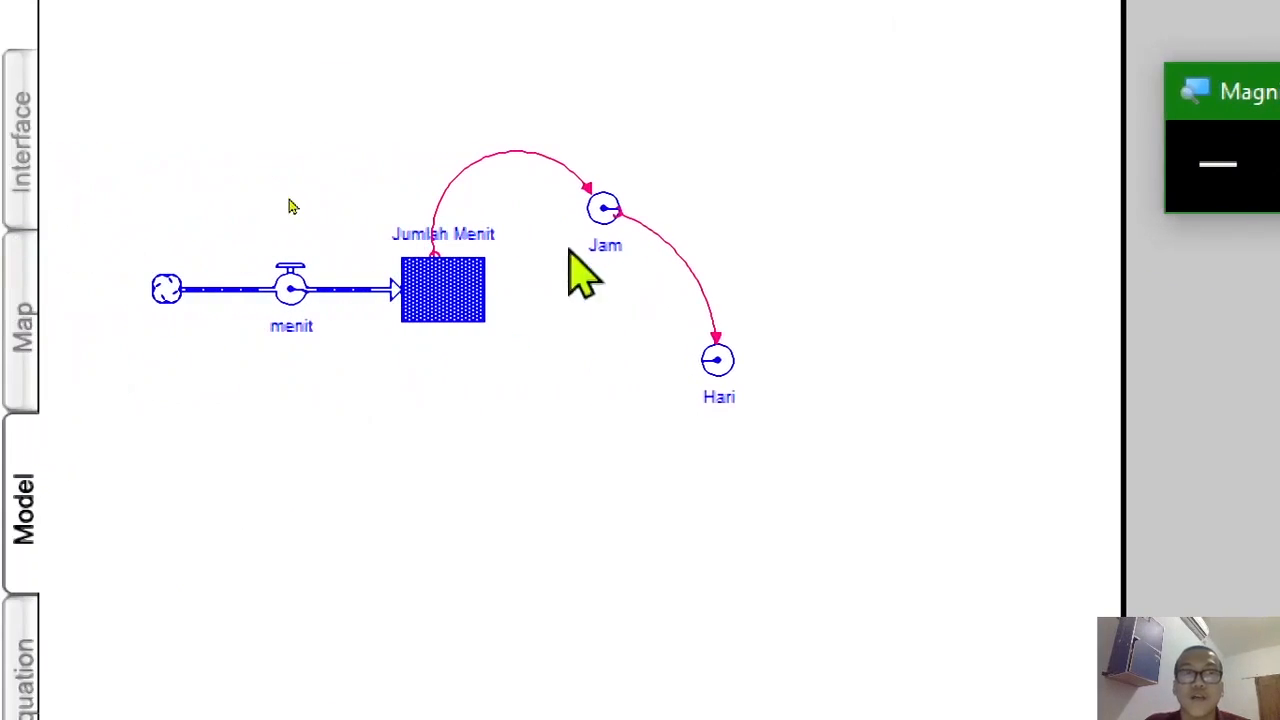
pyautogui.click(1160, 172)
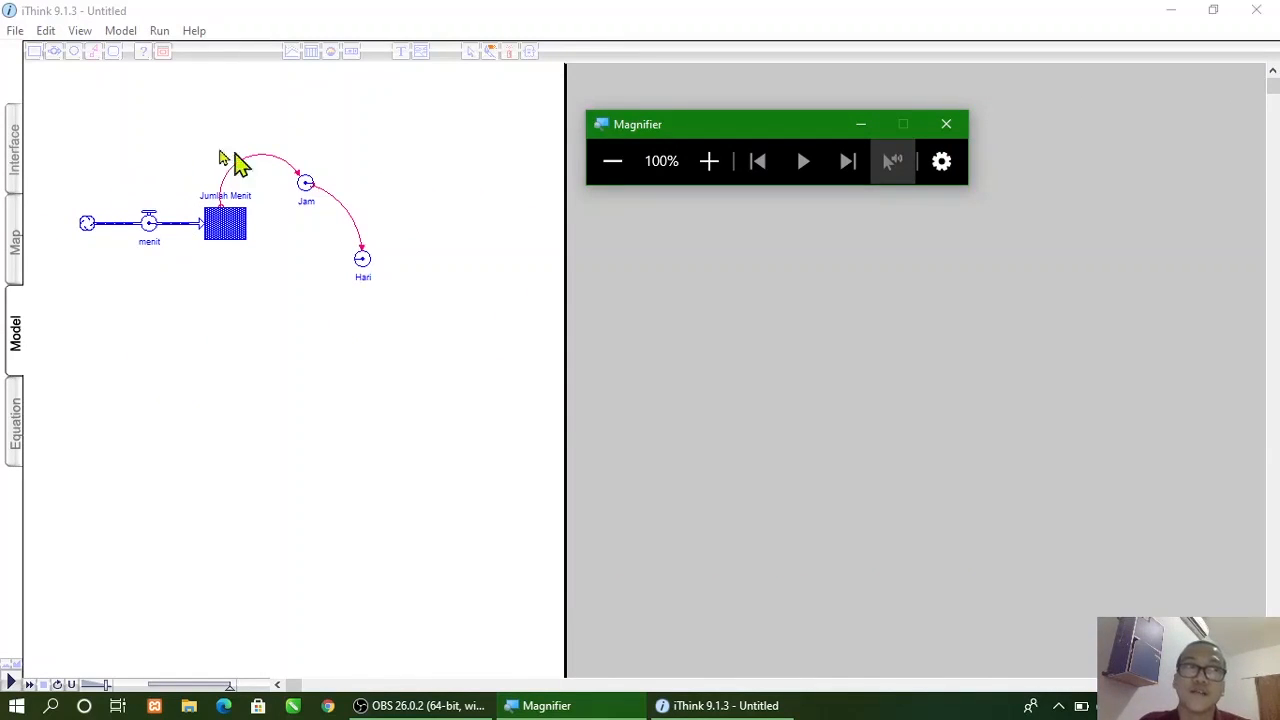
# Step: Switch to the Interface layer and place a new table pad on the blank page
pyautogui.click(22, 150)
pyautogui.click(20, 145)
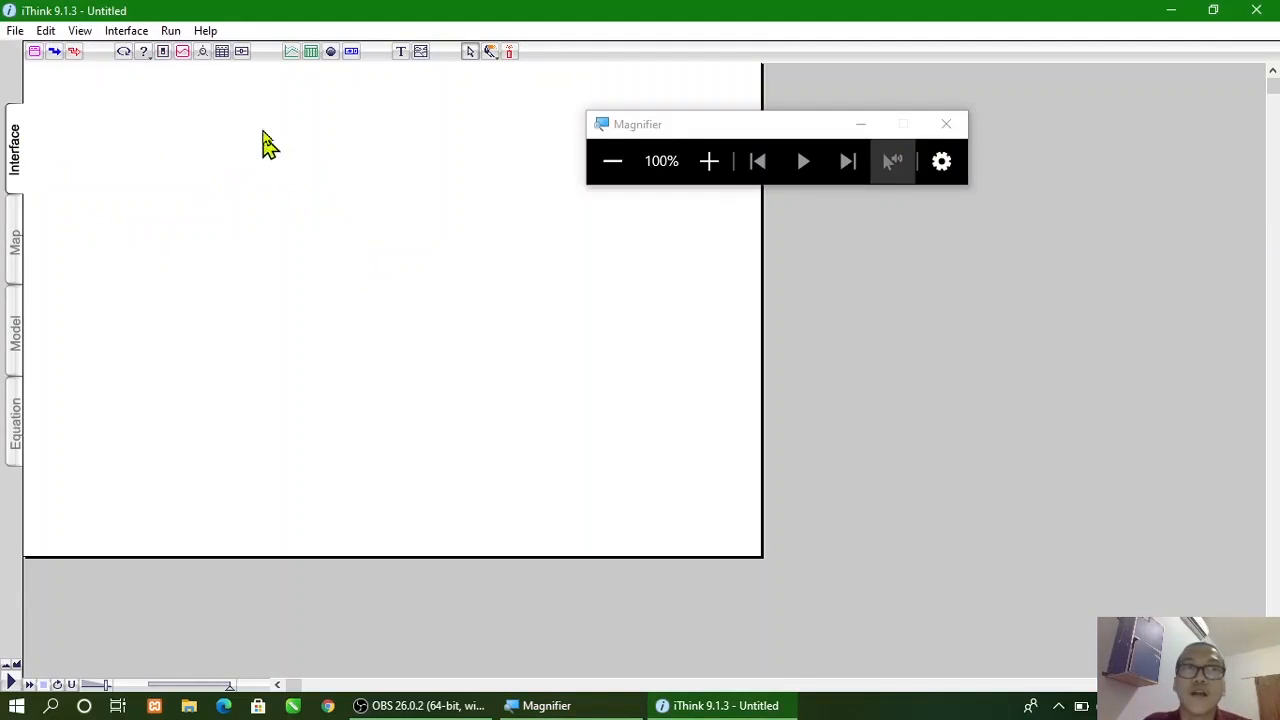
pyautogui.click(311, 52)
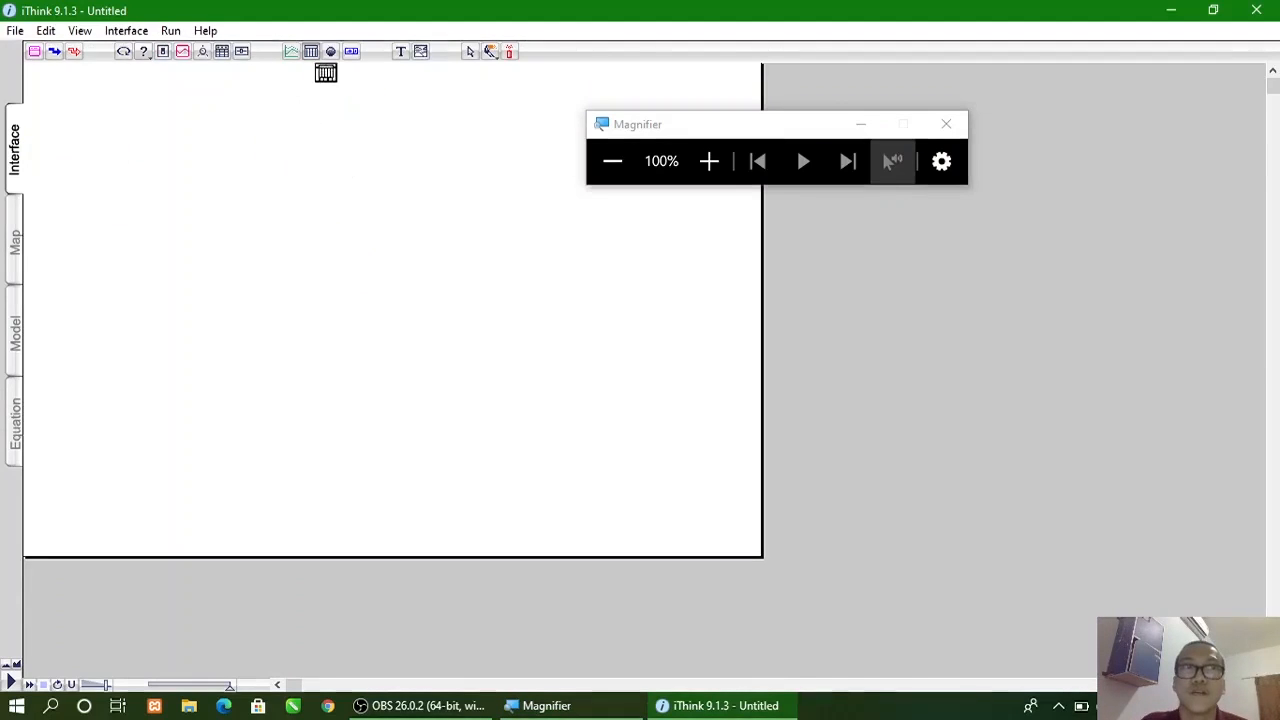
pyautogui.click(708, 172)
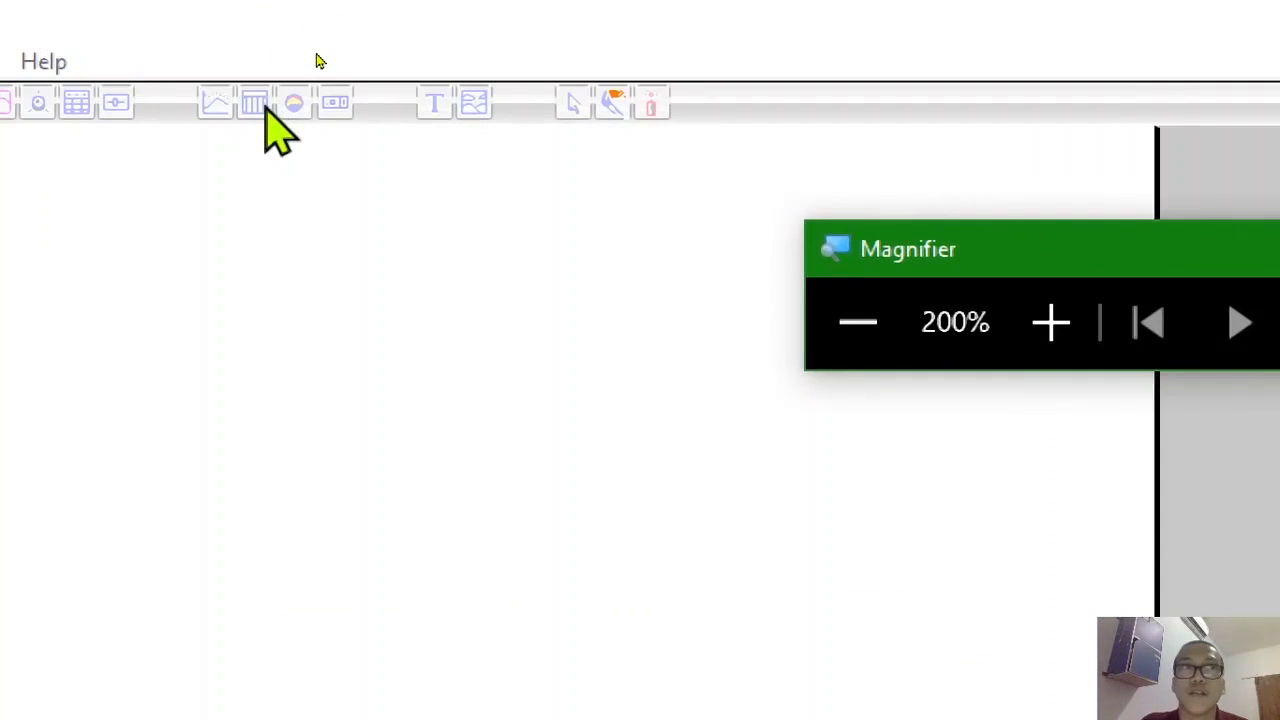
pyautogui.click(266, 108)
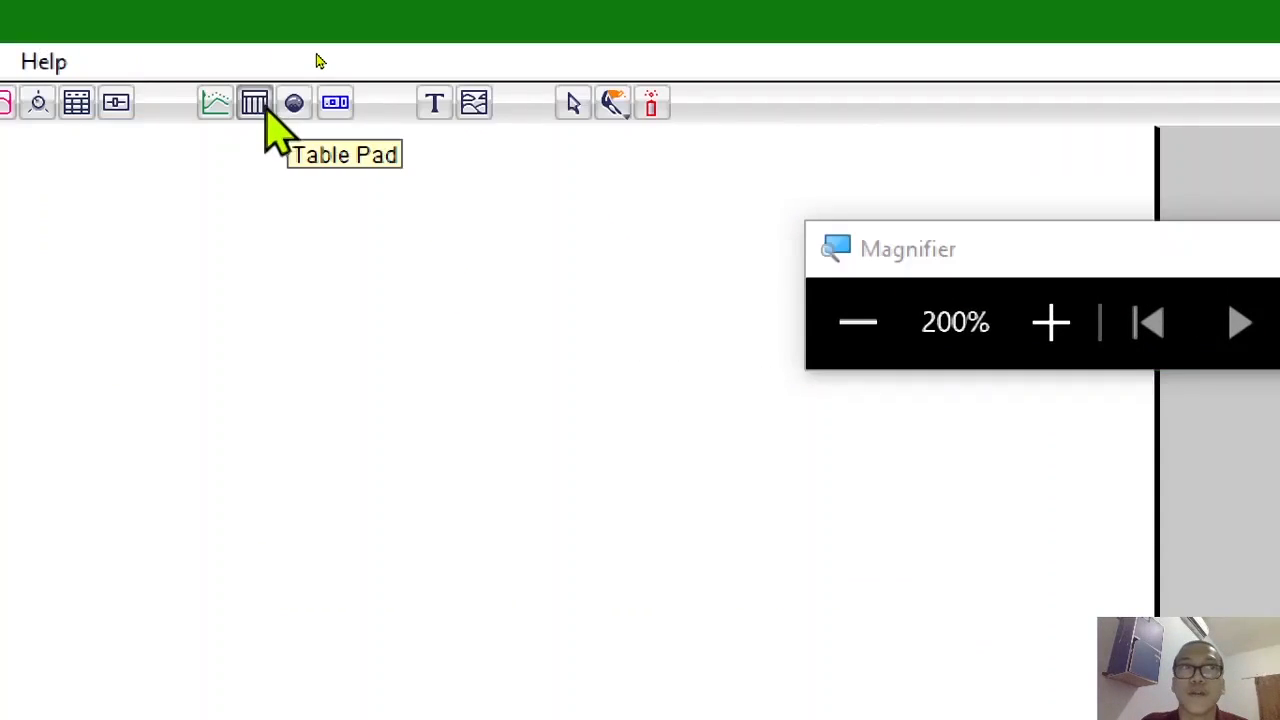
pyautogui.click(266, 110)
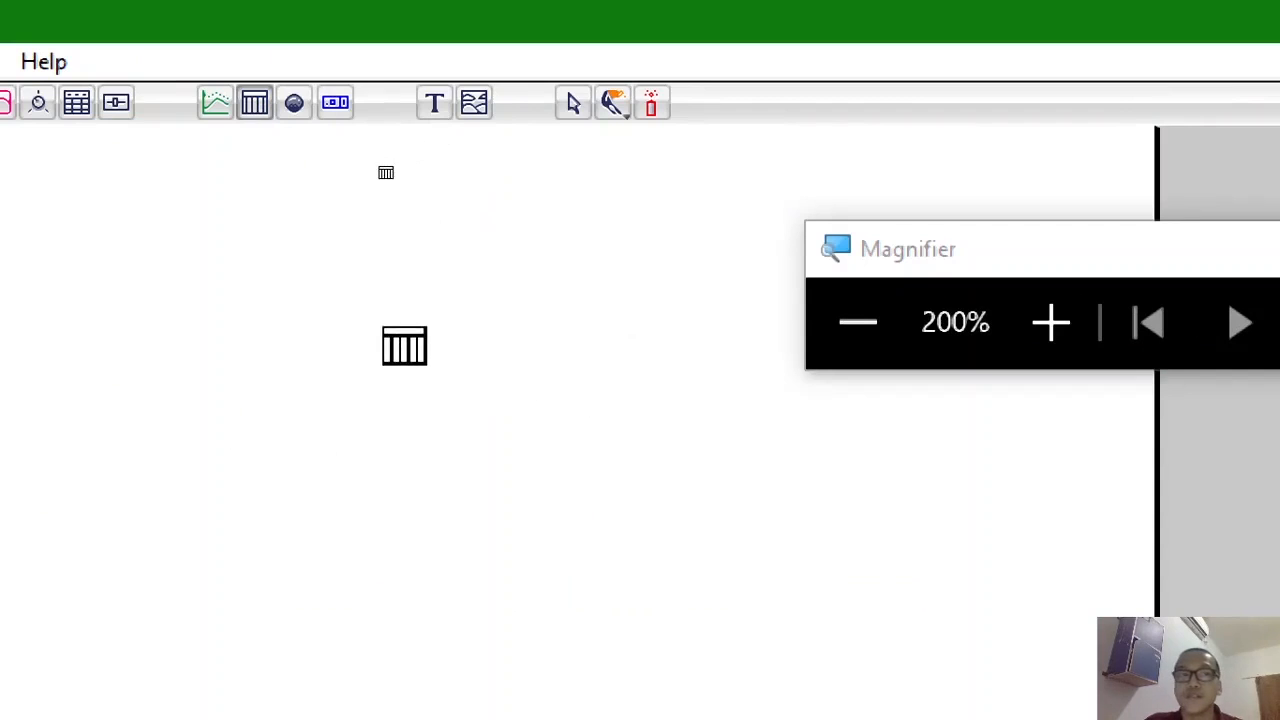
pyautogui.click(425, 360)
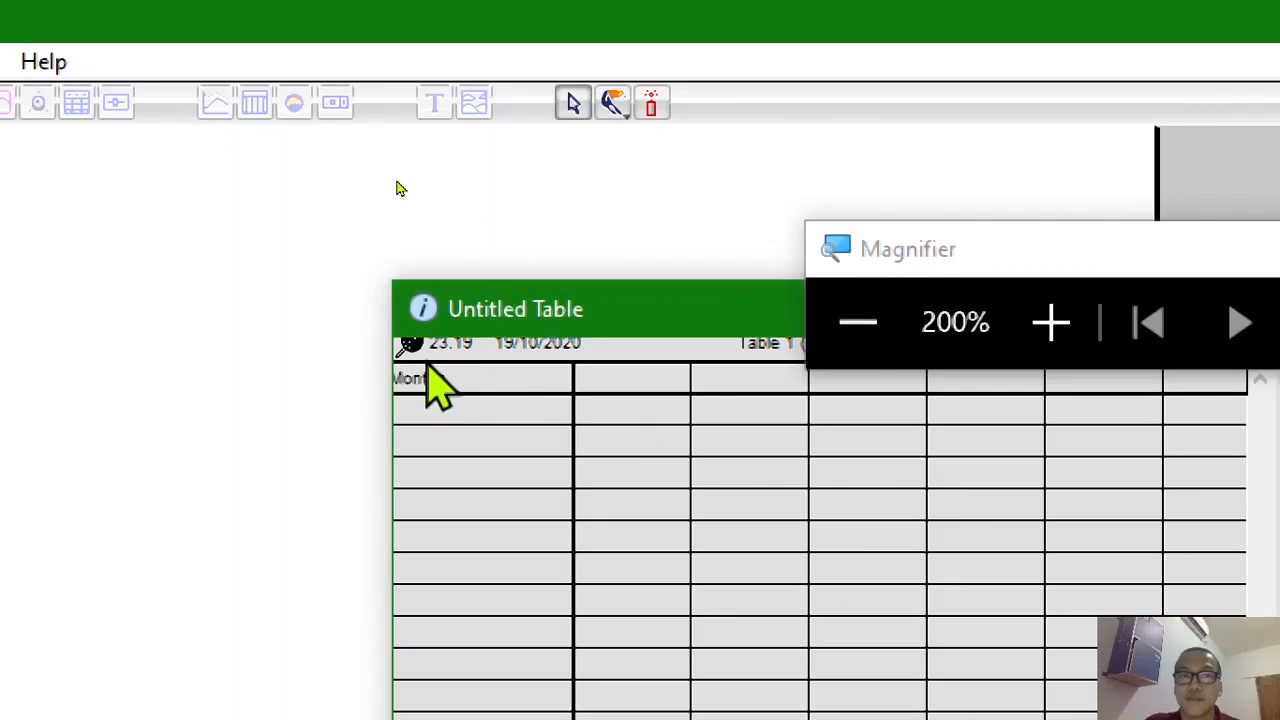
# Step: Open the untitled table's definition and add Jumlah_Menit, Jam and Hari, in that order, as its reported variables
pyautogui.moveTo(884, 260); pyautogui.dragTo(1005, 245)
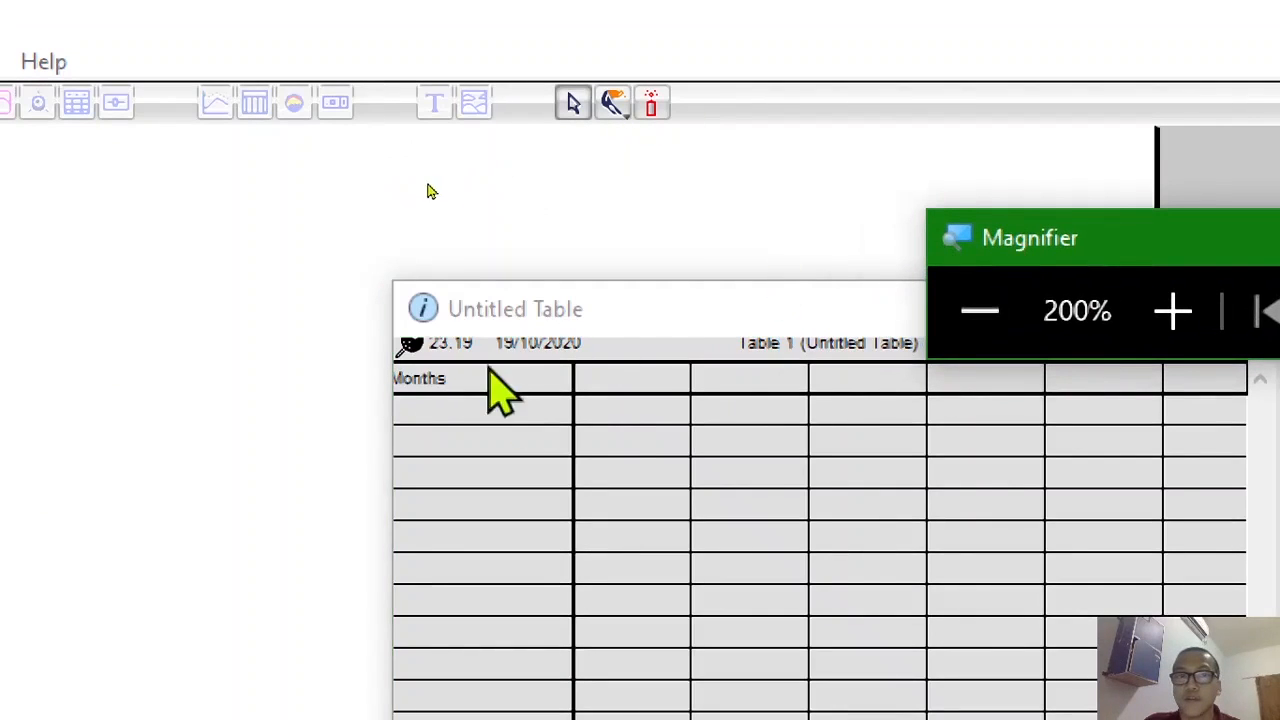
pyautogui.click(415, 360)
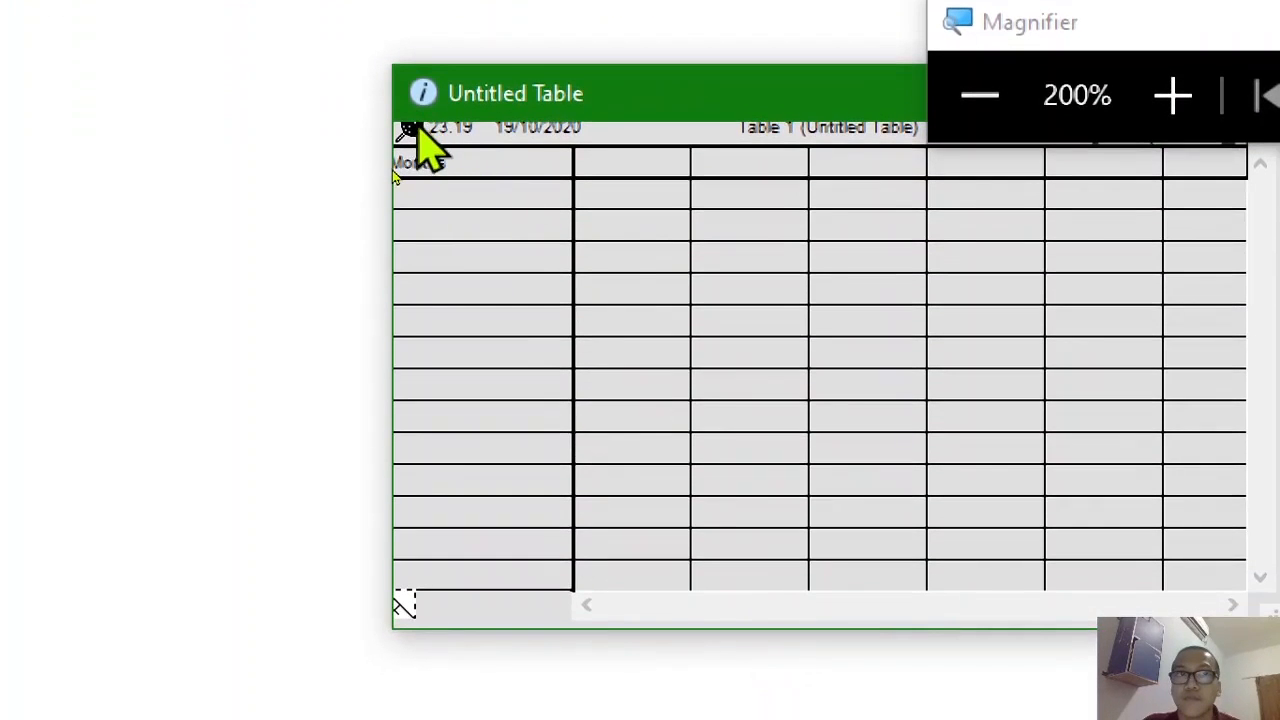
pyautogui.doubleClick(853, 265)
pyautogui.click(980, 95)
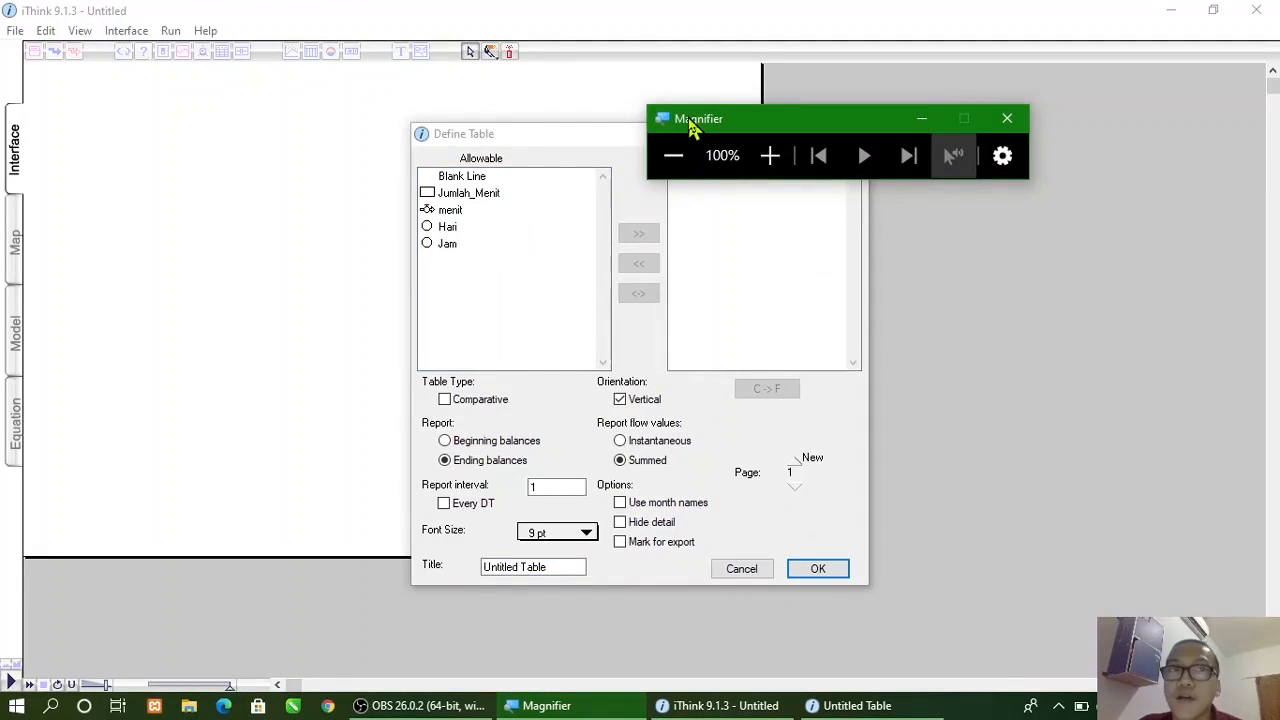
pyautogui.moveTo(690, 125); pyautogui.dragTo(725, 95)
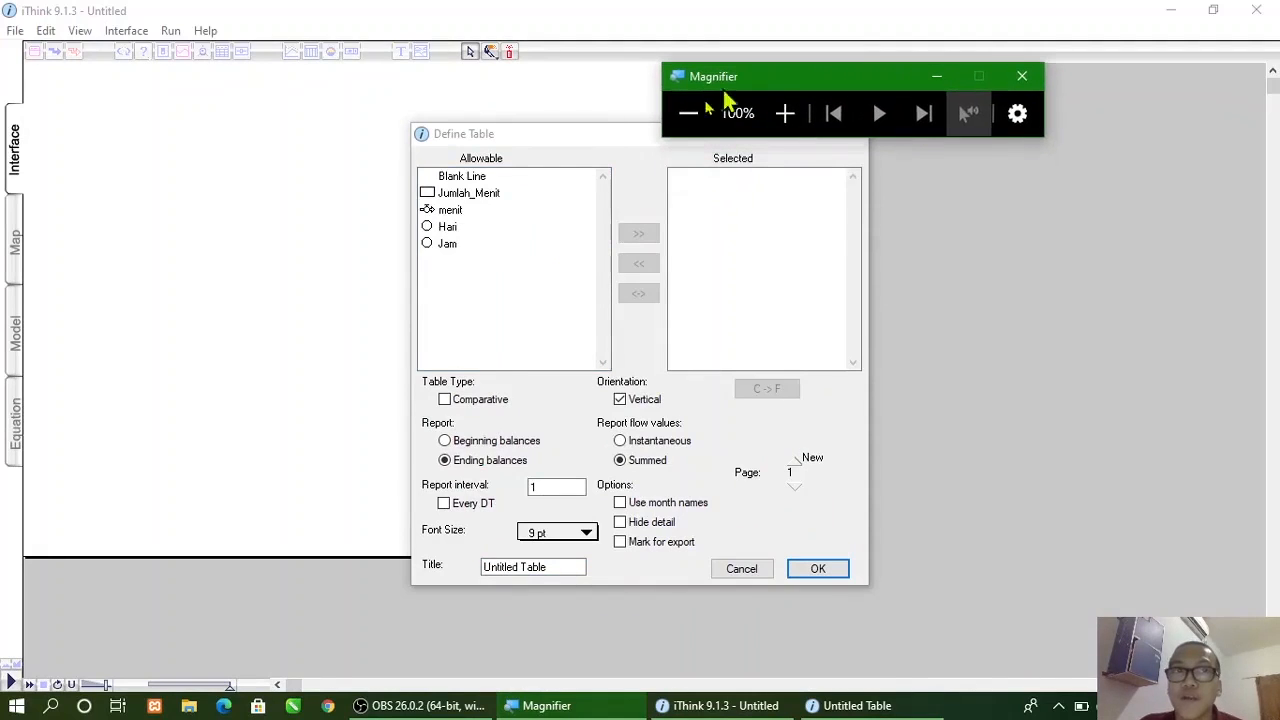
pyautogui.click(506, 193)
pyautogui.click(506, 195)
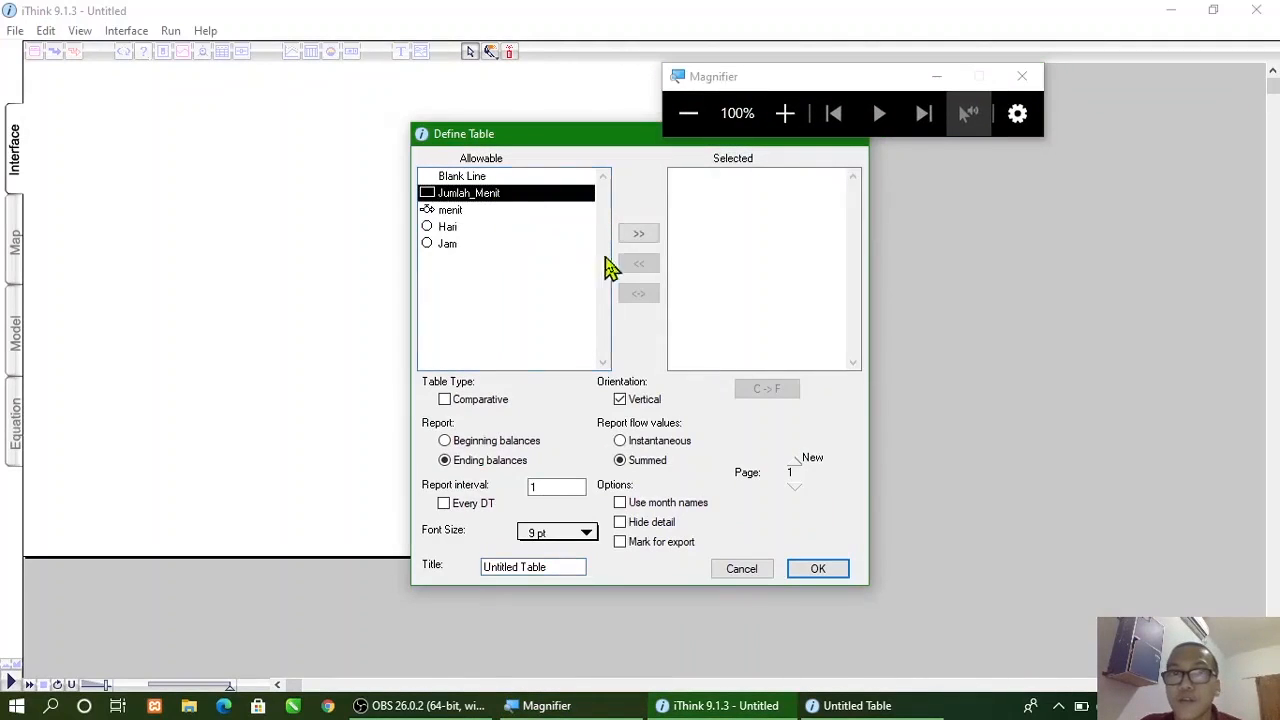
pyautogui.click(640, 236)
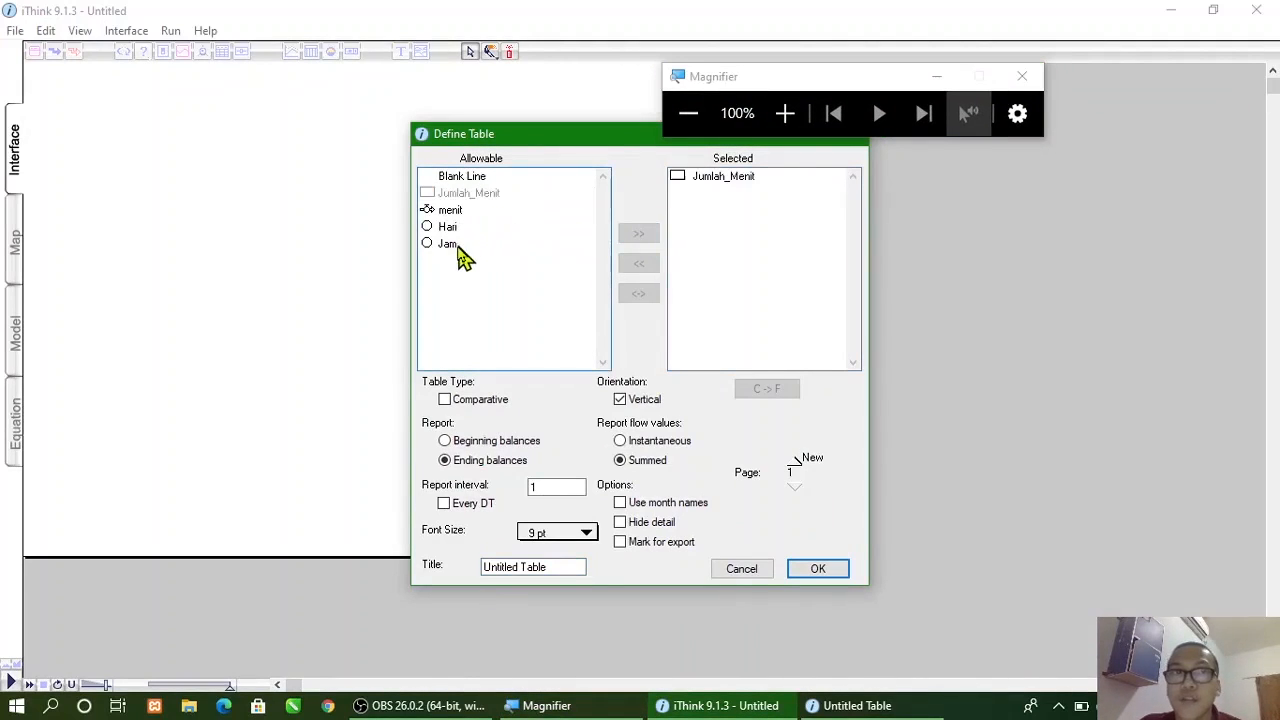
pyautogui.click(452, 244)
pyautogui.click(630, 235)
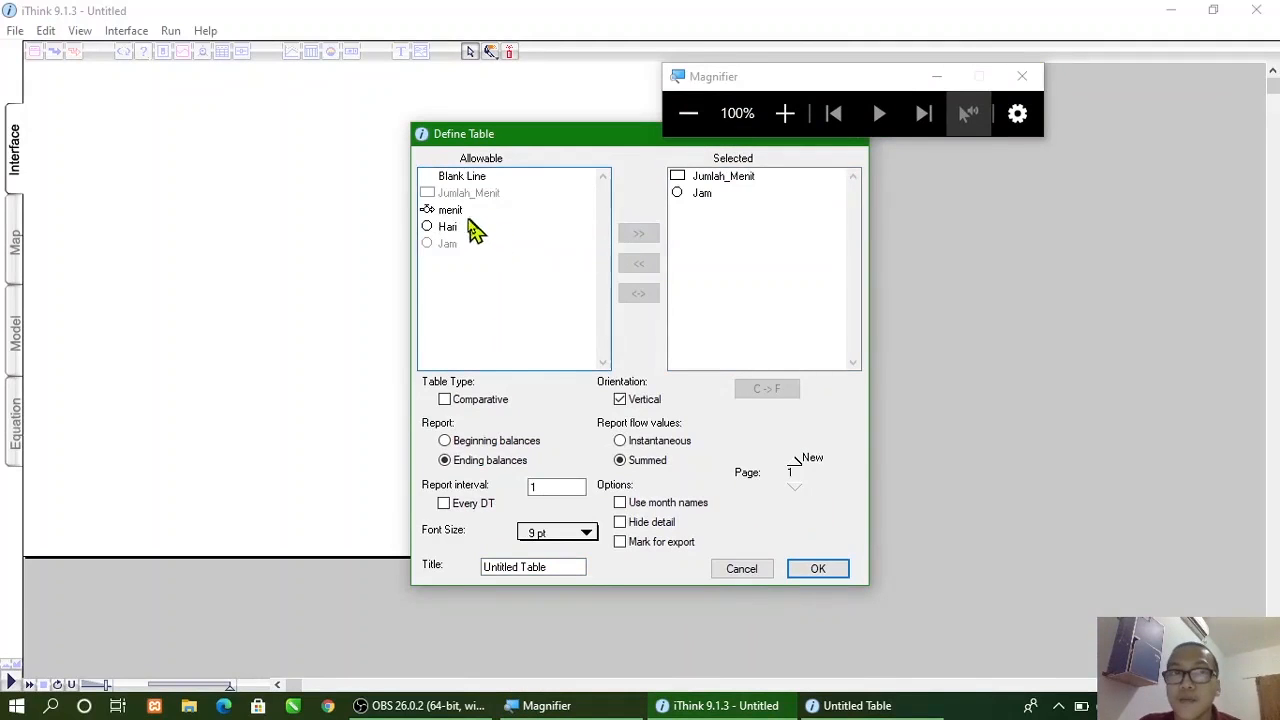
pyautogui.click(455, 228)
pyautogui.click(638, 236)
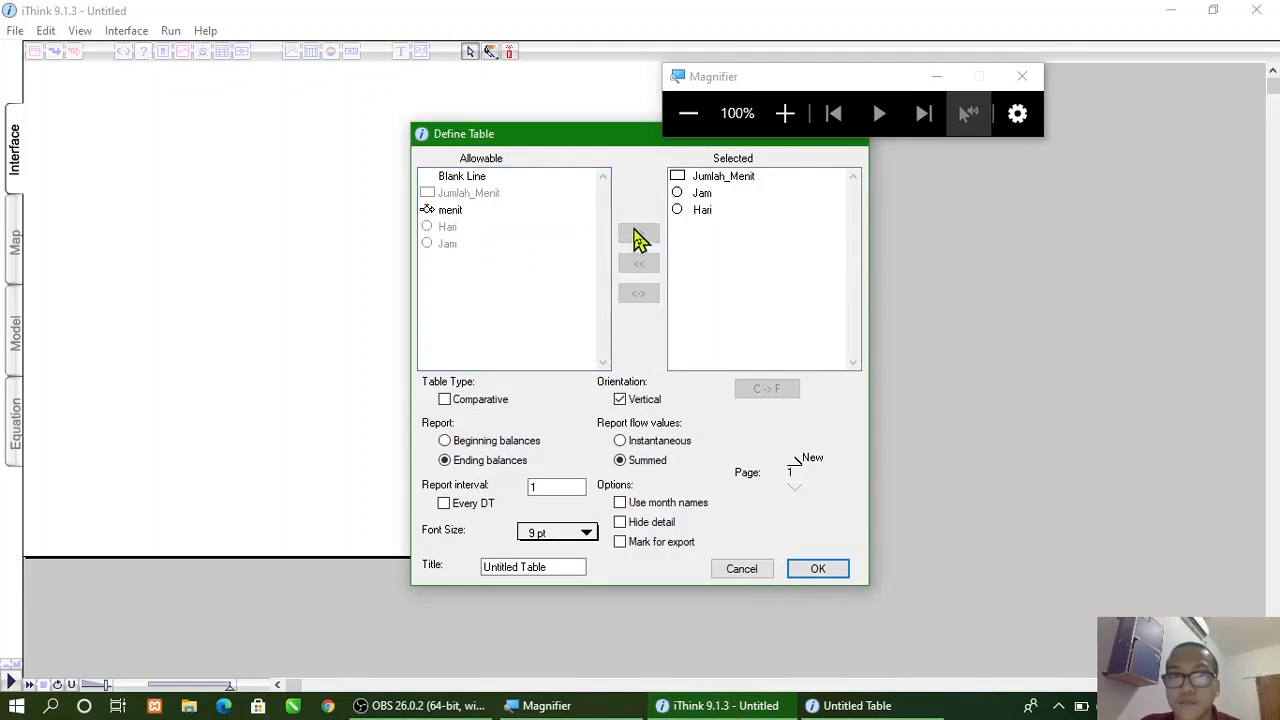
# Step: Title the table "Konversi Menit ke Jam ke Hari"
pyautogui.click(785, 113)
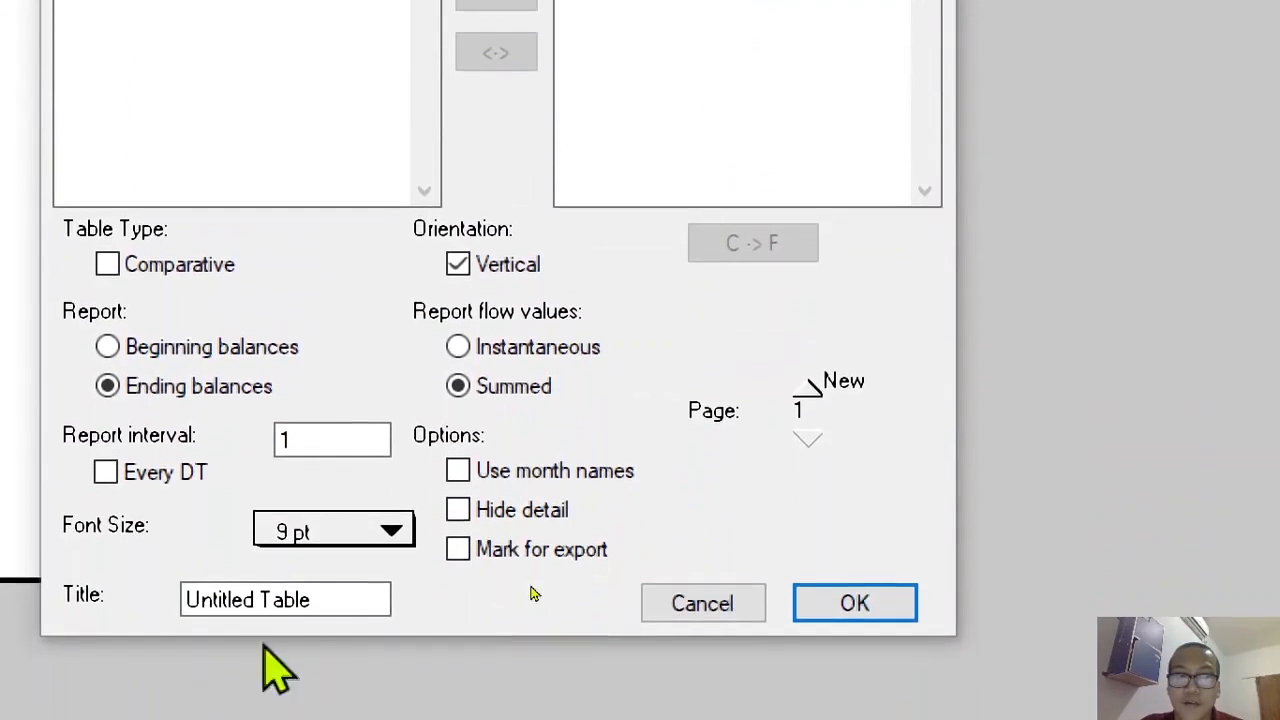
pyautogui.click(329, 604)
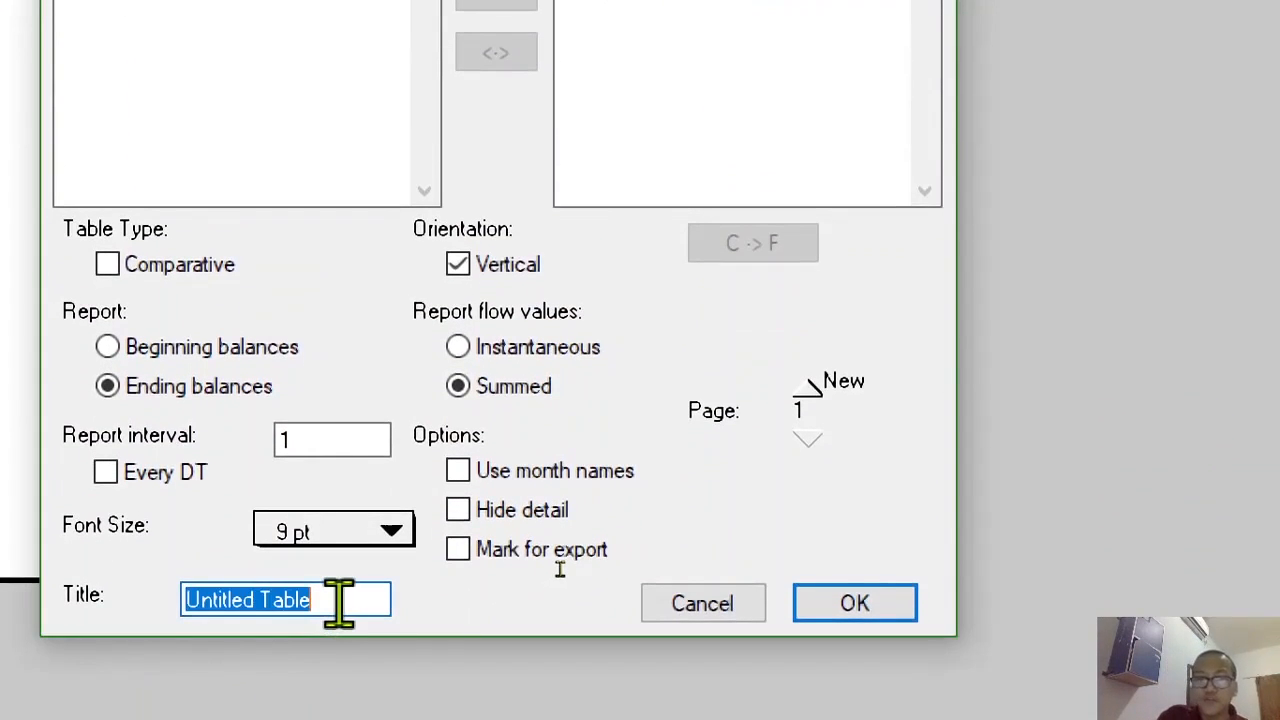
pyautogui.write('Konversi')
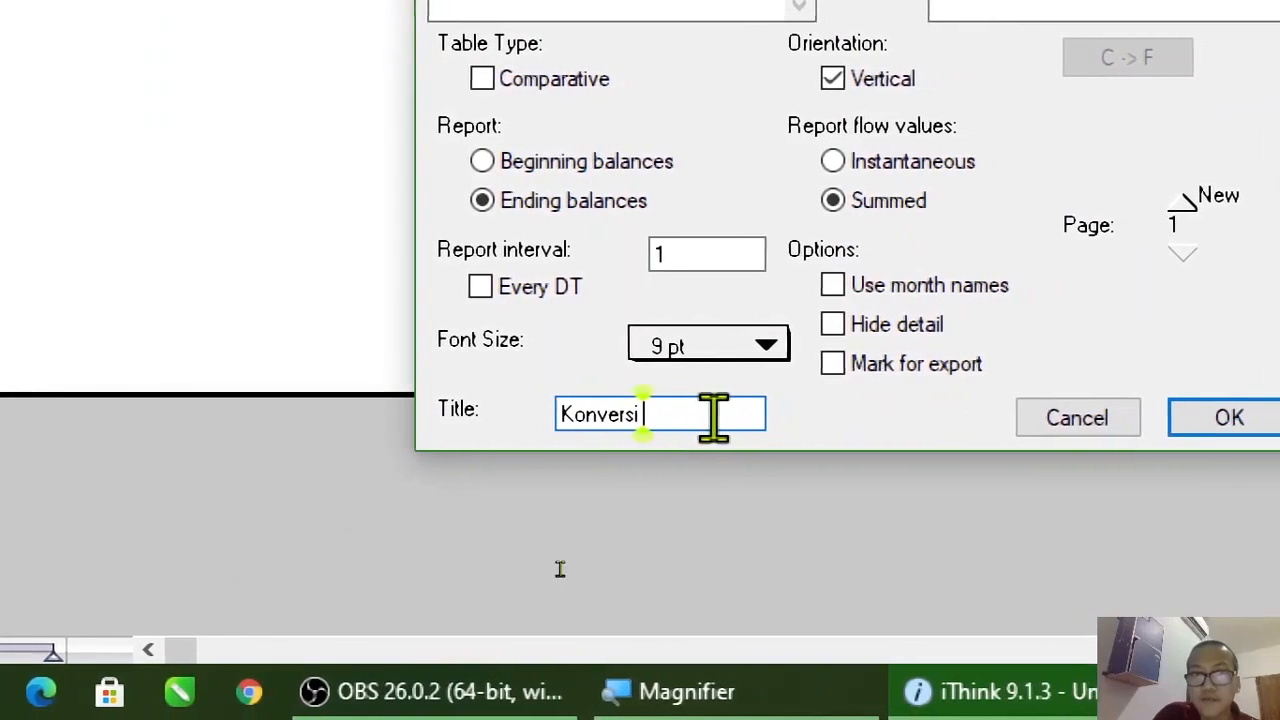
pyautogui.write(' Menit ke')
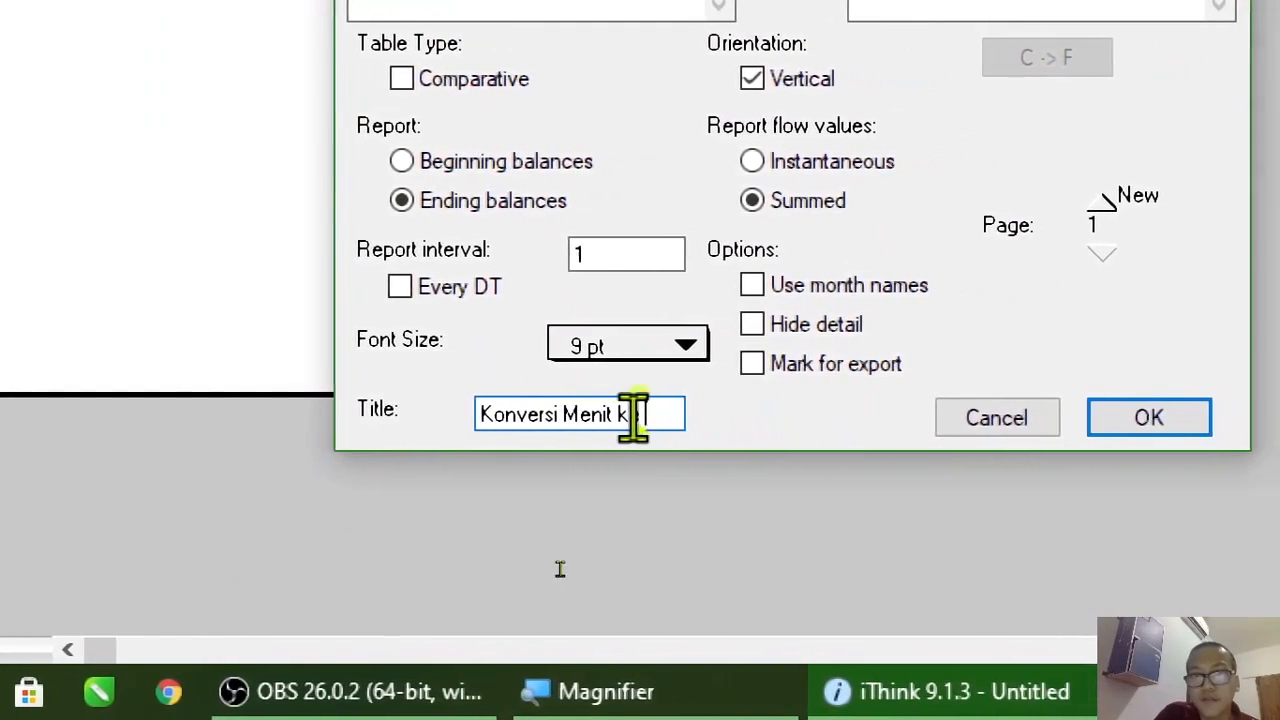
pyautogui.write(' Jam ke Ha')
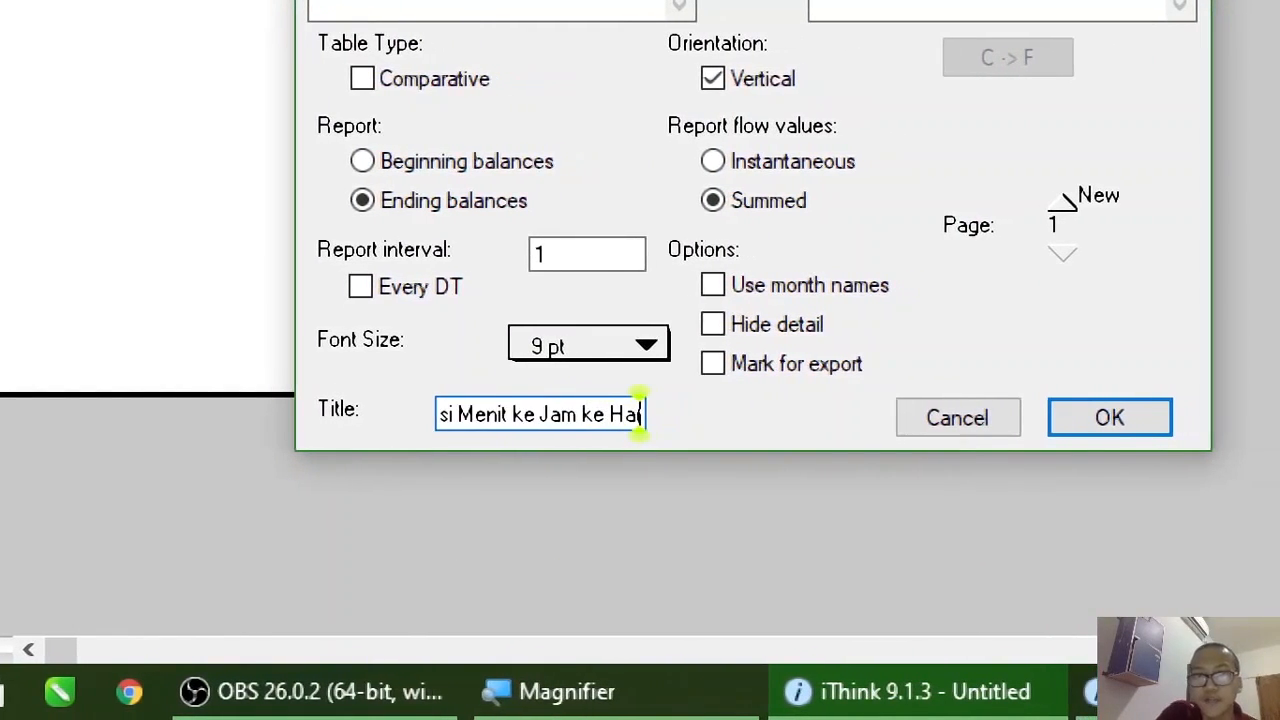
pyautogui.write('ri')
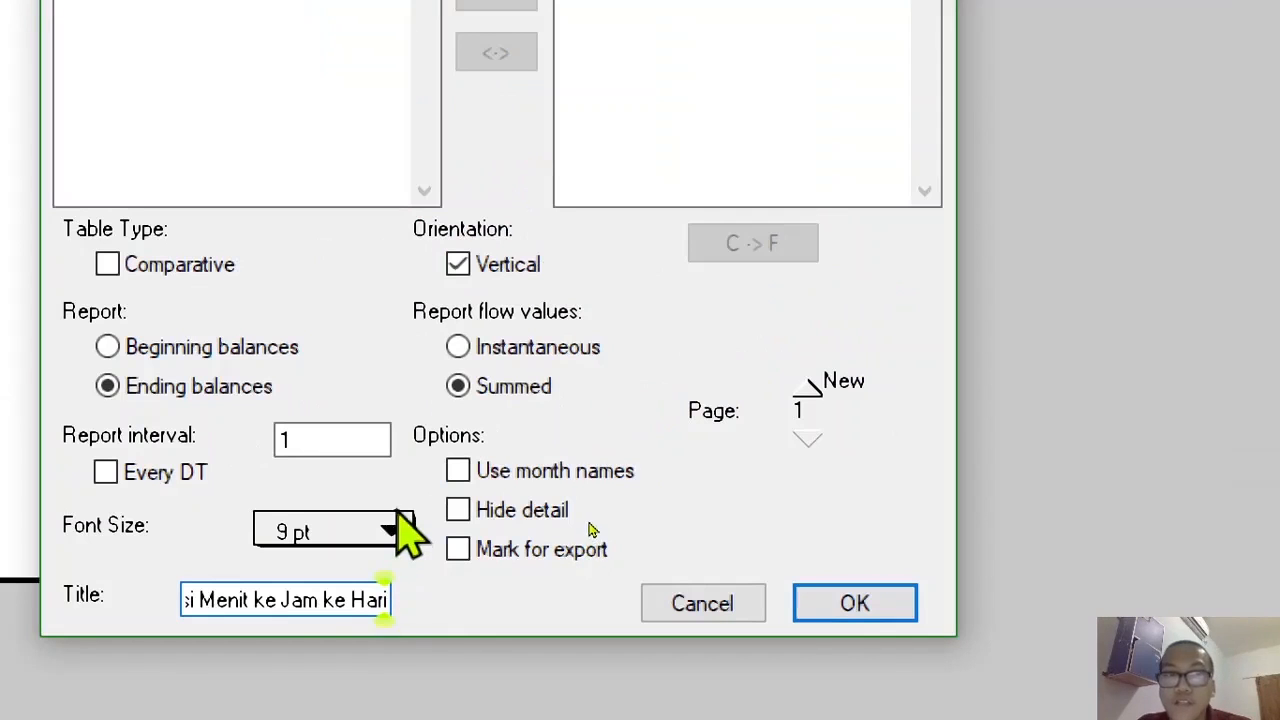
# Step: Set the table's font size to 12 pt and accept the table definition
pyautogui.click(646, 344)
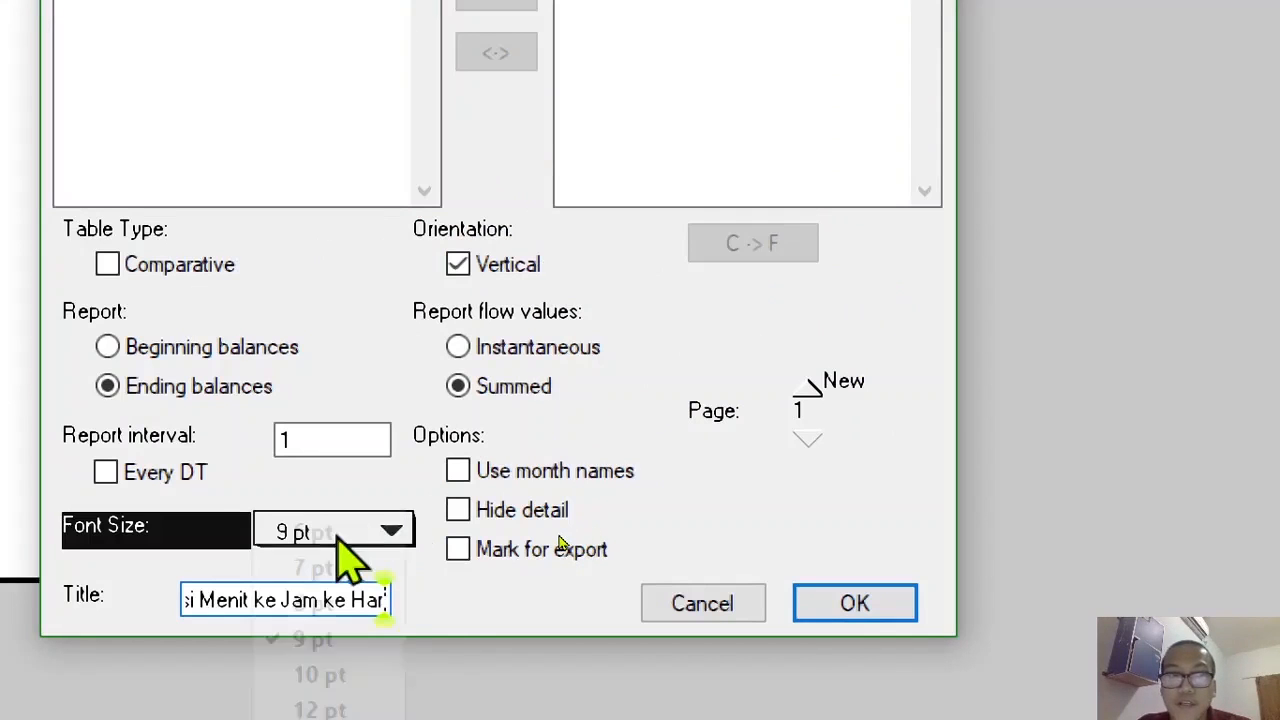
pyautogui.click(330, 705)
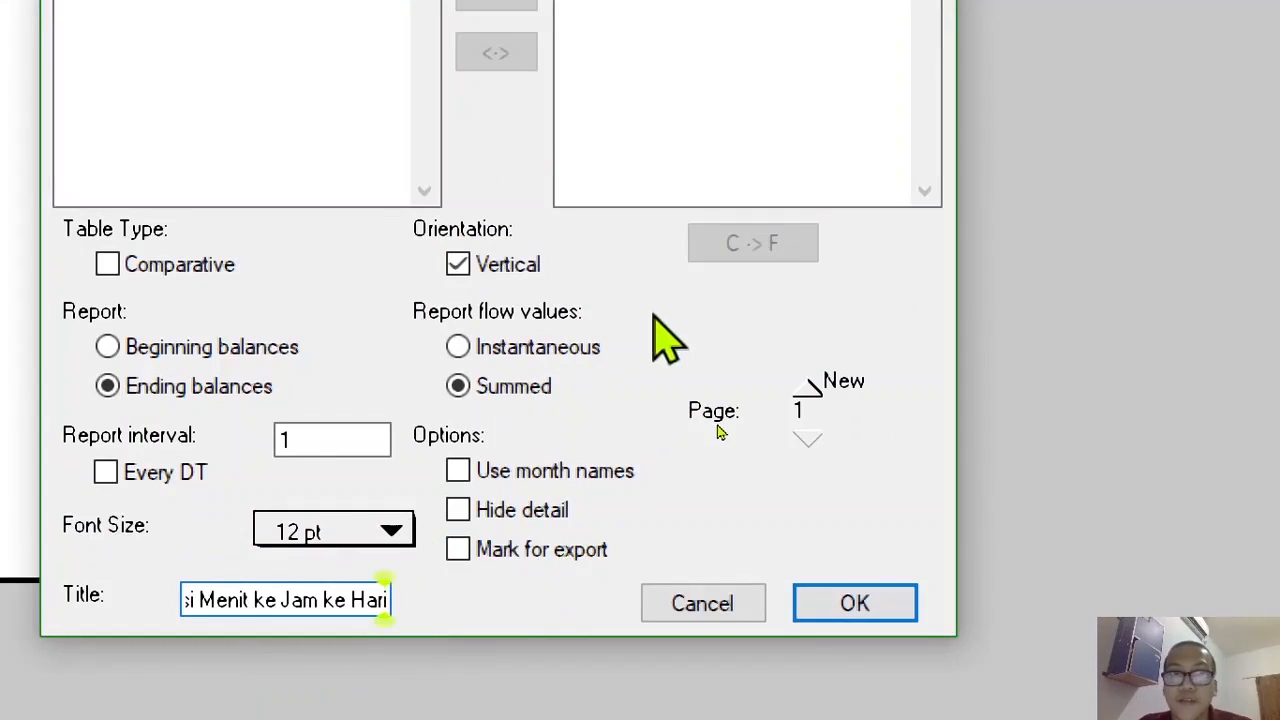
pyautogui.click(866, 600)
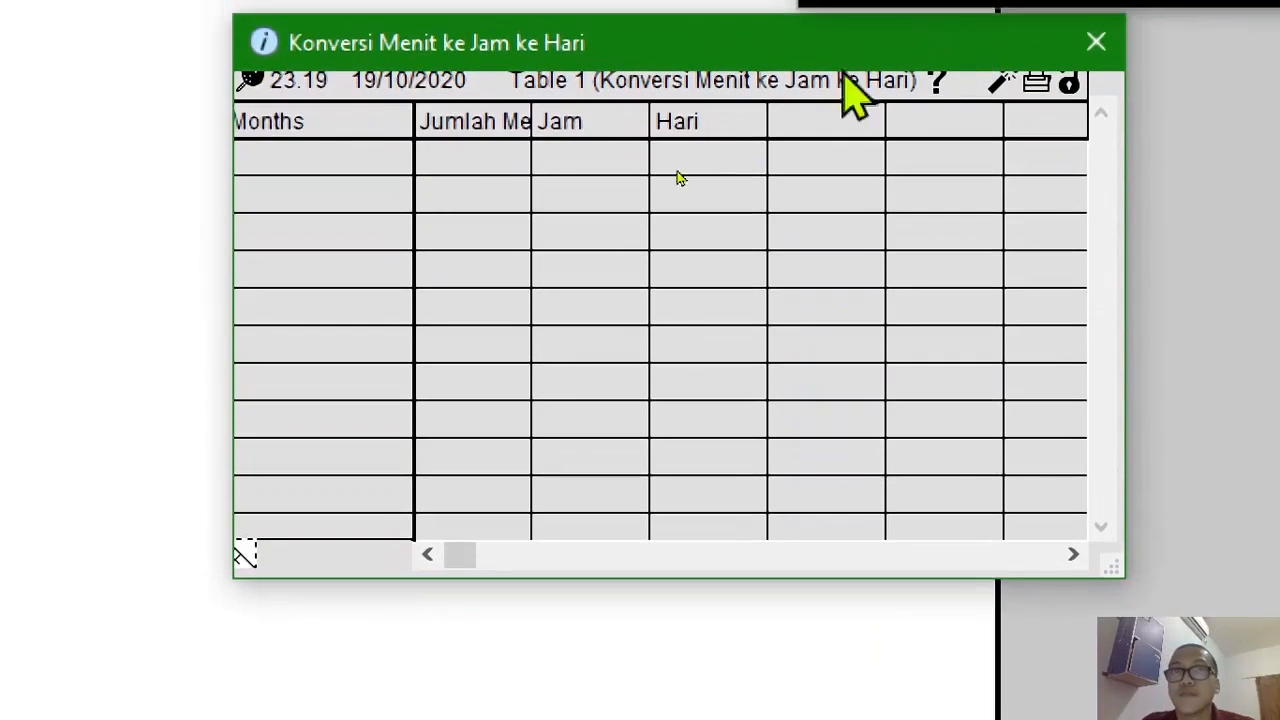
# Step: Pin the table to the interface page and run the simulation to fill it, showing the rows from Initial
pyautogui.click(249, 84)
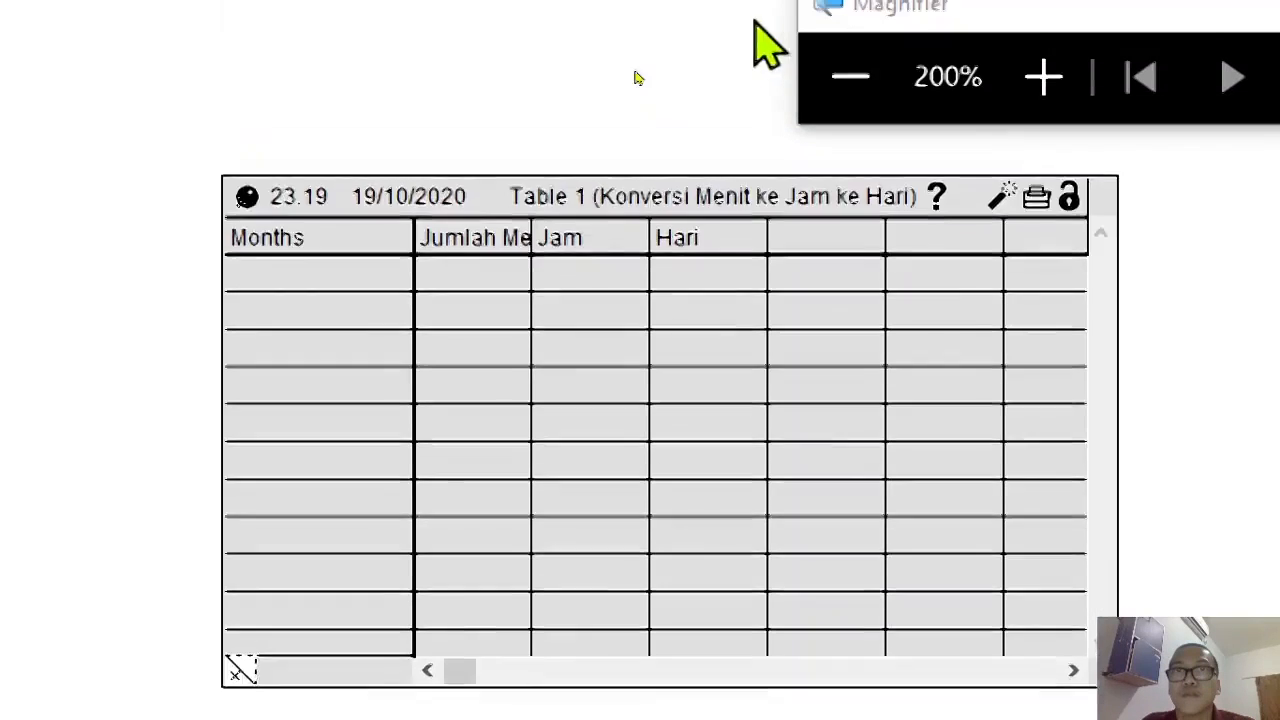
pyautogui.click(850, 77)
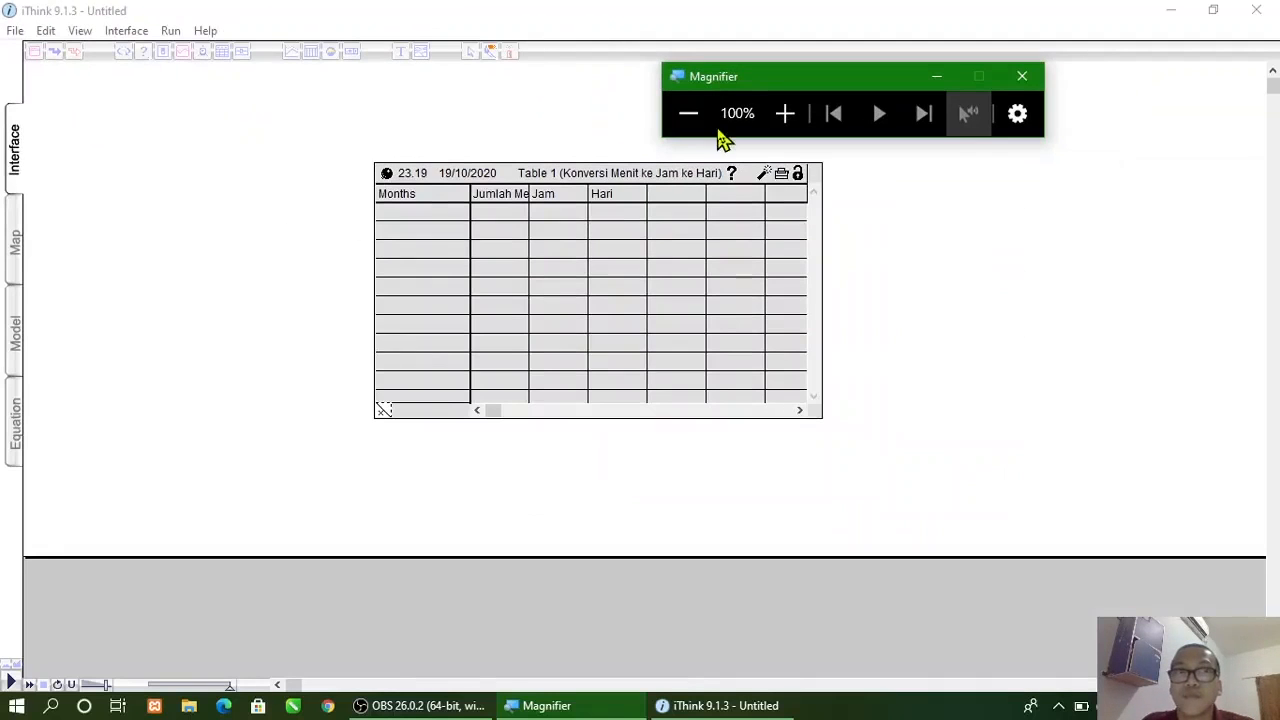
pyautogui.click(12, 686)
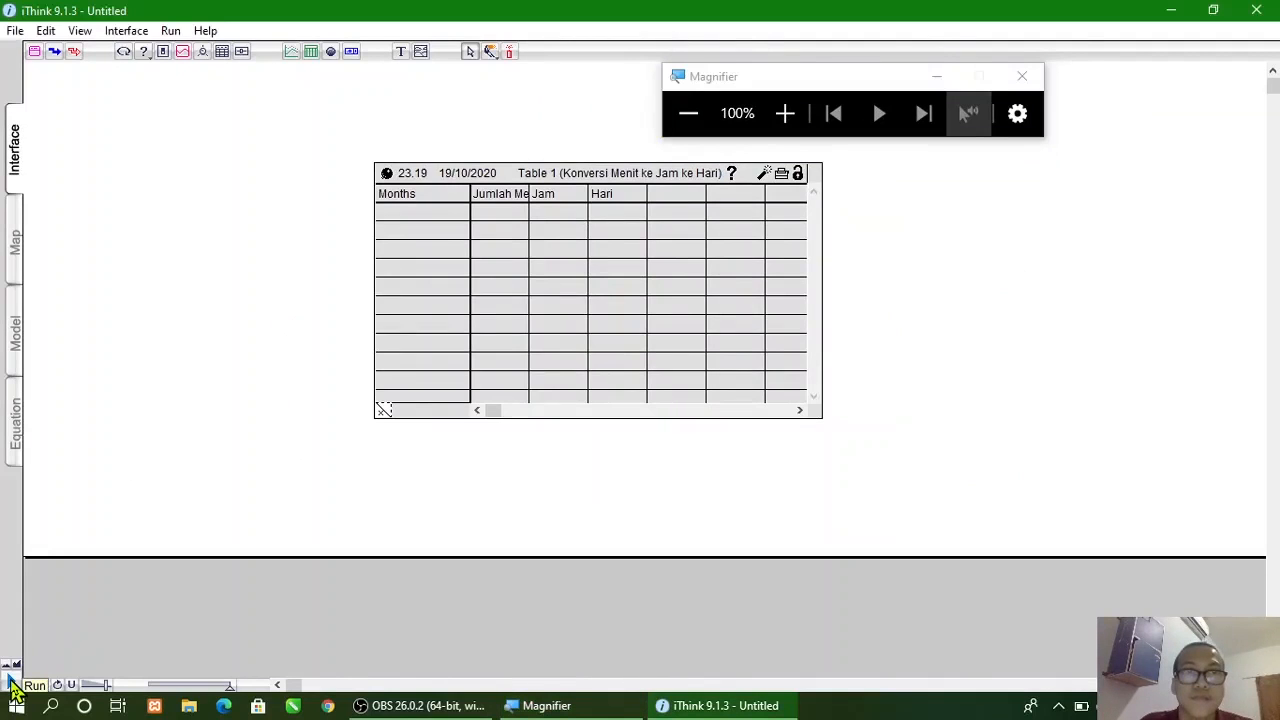
pyautogui.click(12, 686)
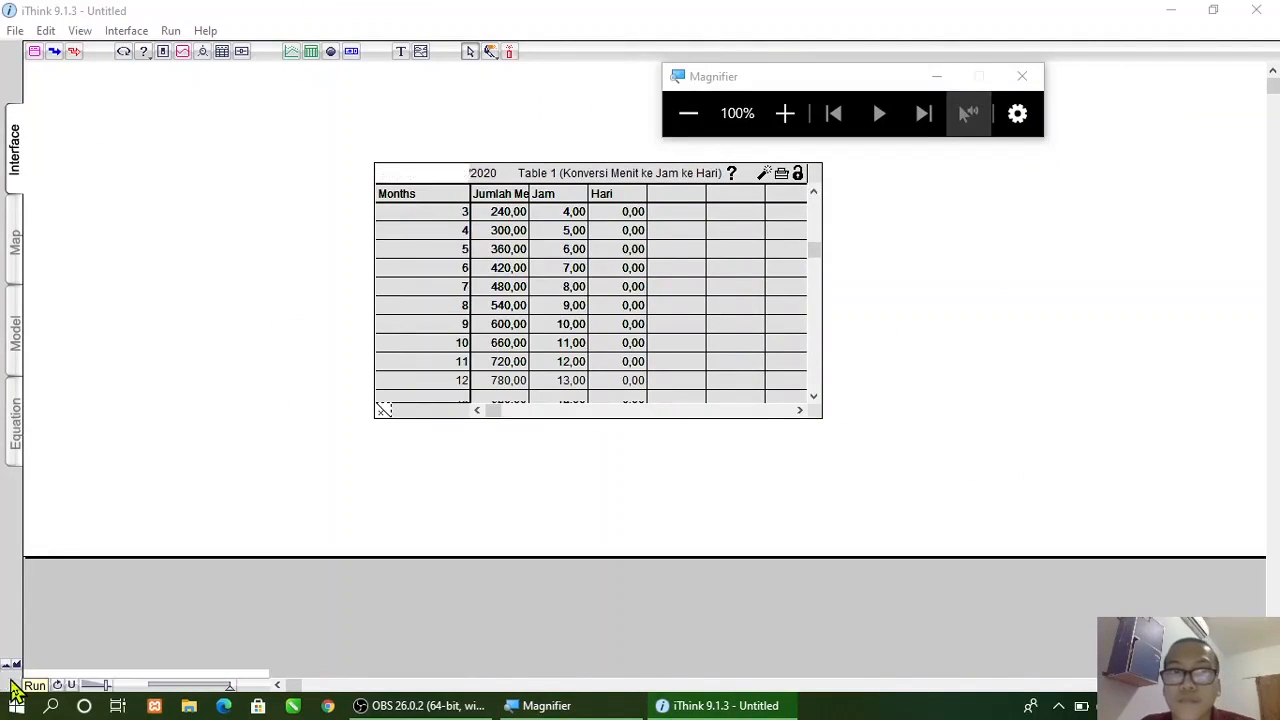
pyautogui.click(814, 252)
pyautogui.moveTo(823, 199); pyautogui.dragTo(799, 210)
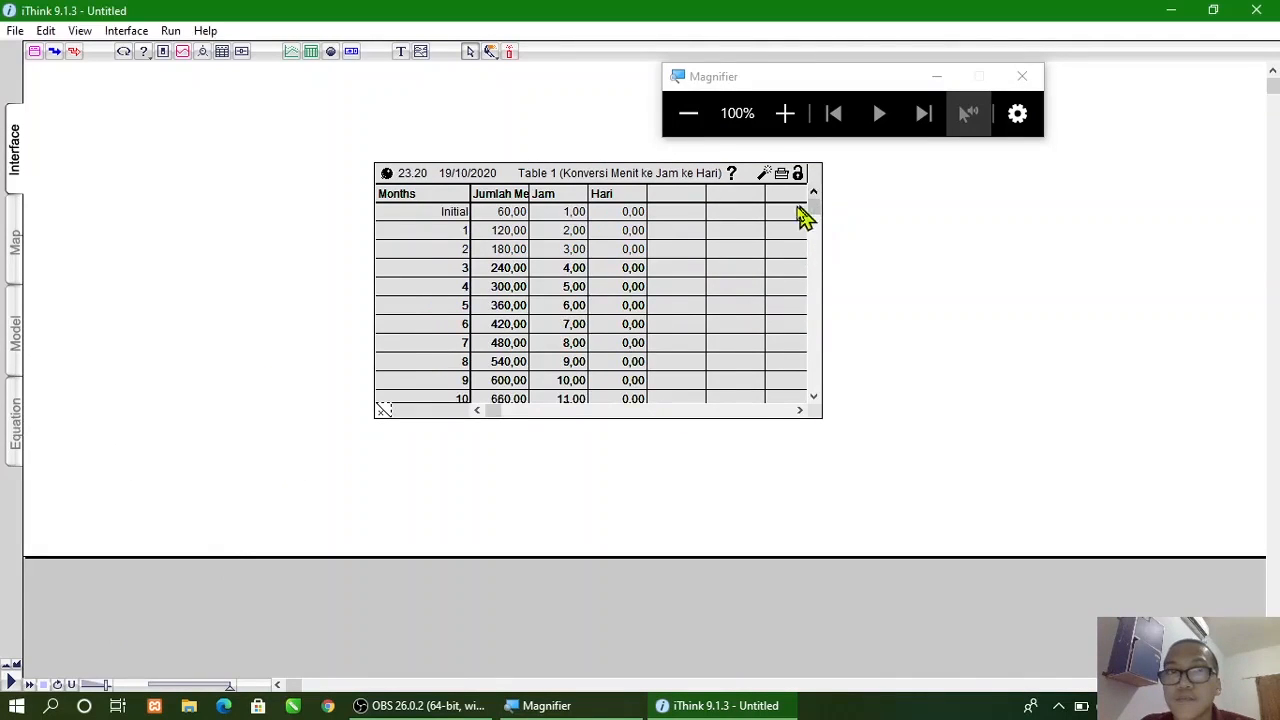
# Step: In the run specifications, end the simulation at 24, set the unit of time to Other with the name Time, and accept
pyautogui.click(785, 113)
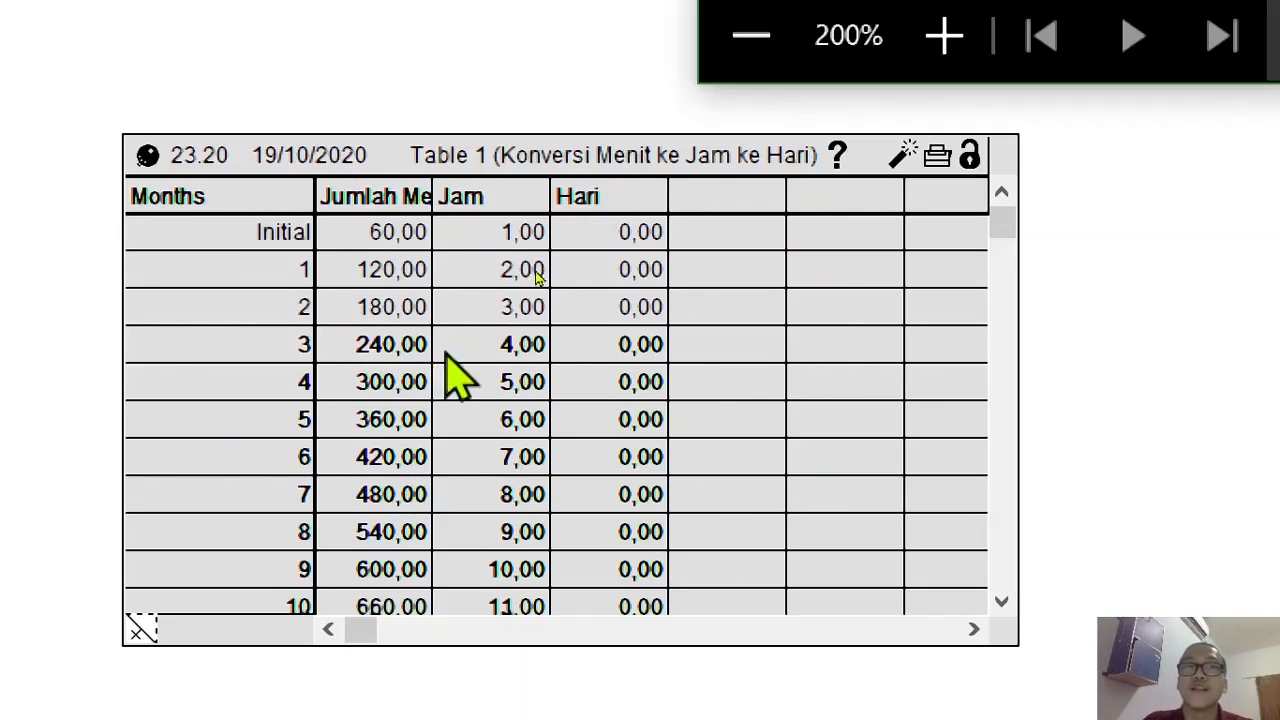
pyautogui.click(742, 50)
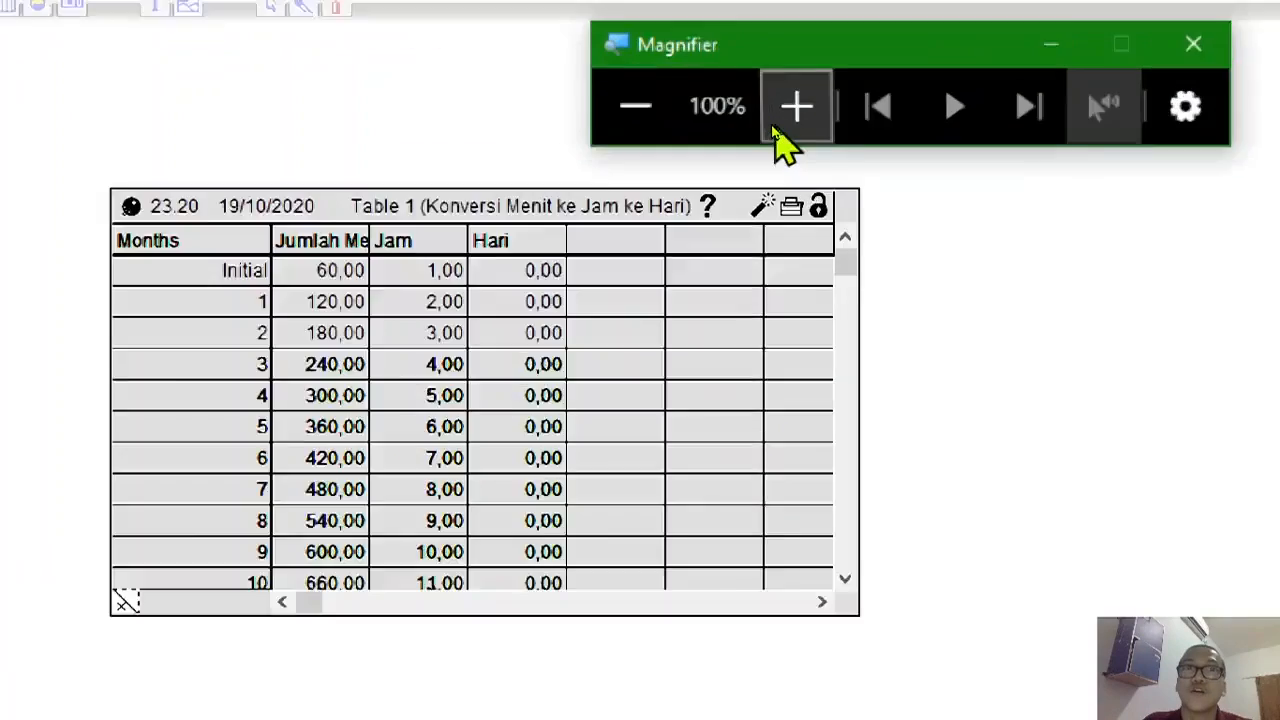
pyautogui.click(784, 114)
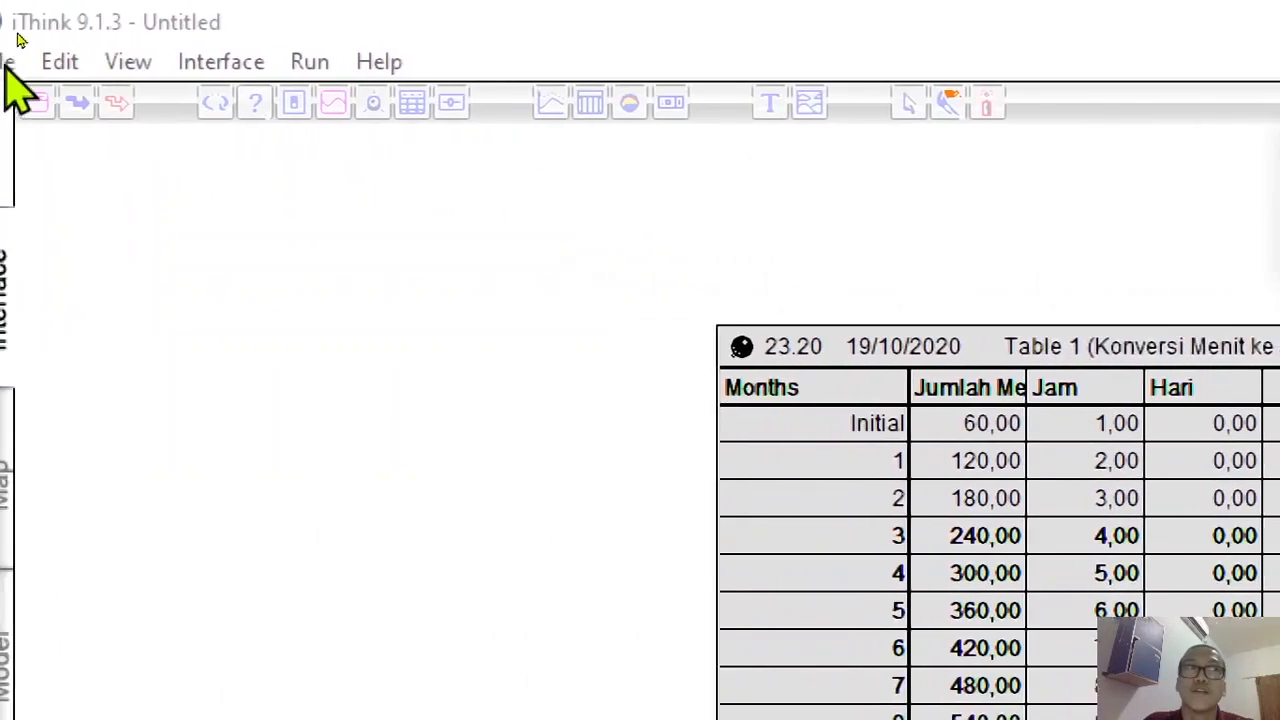
pyautogui.click(343, 63)
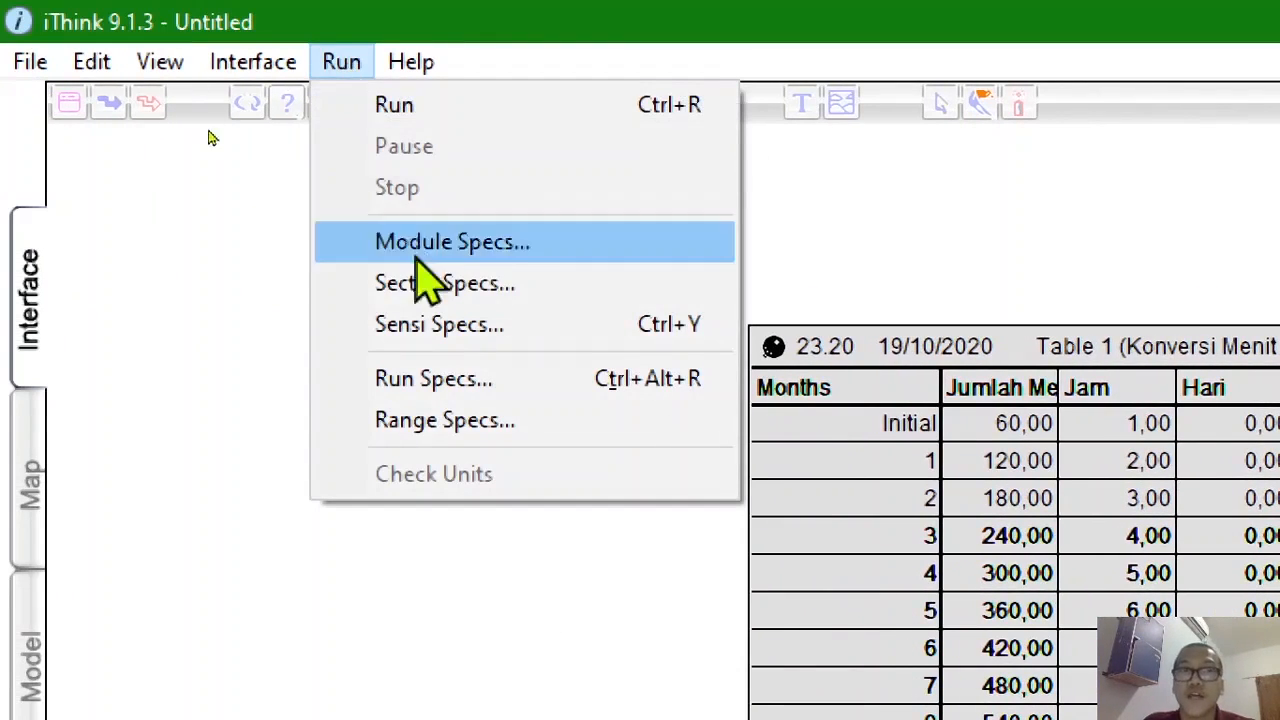
pyautogui.click(440, 382)
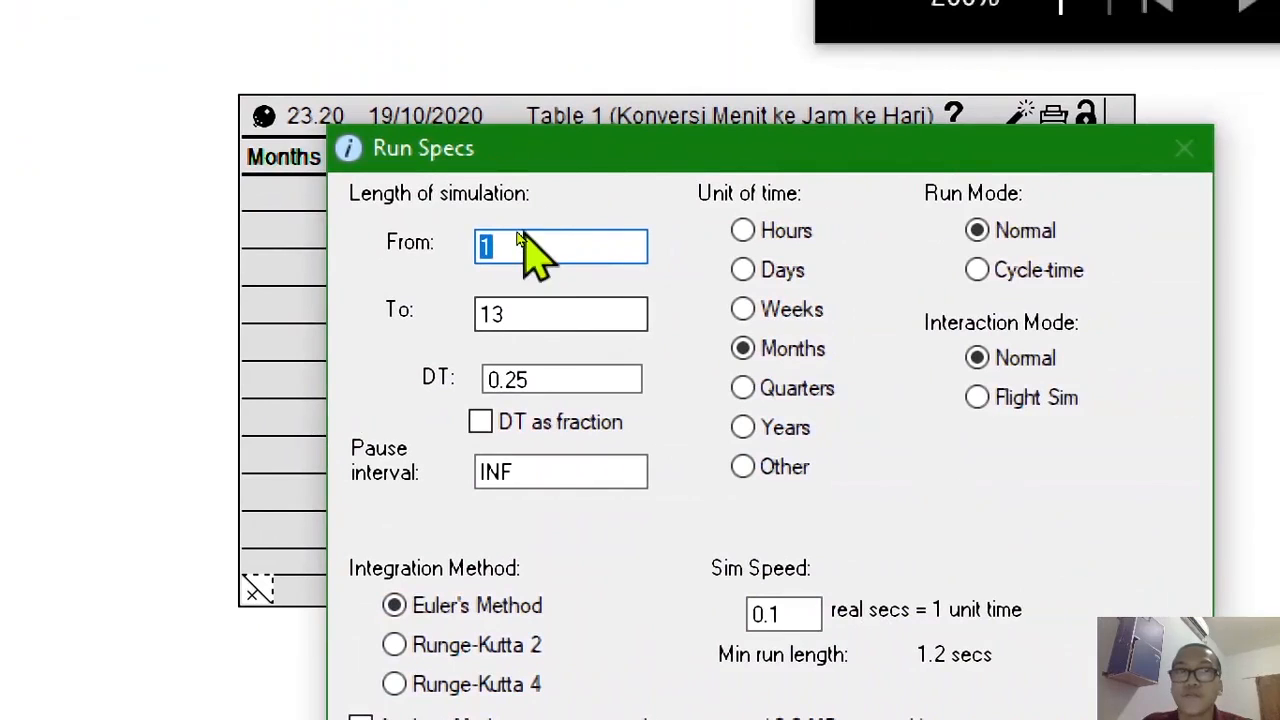
pyautogui.click(505, 313)
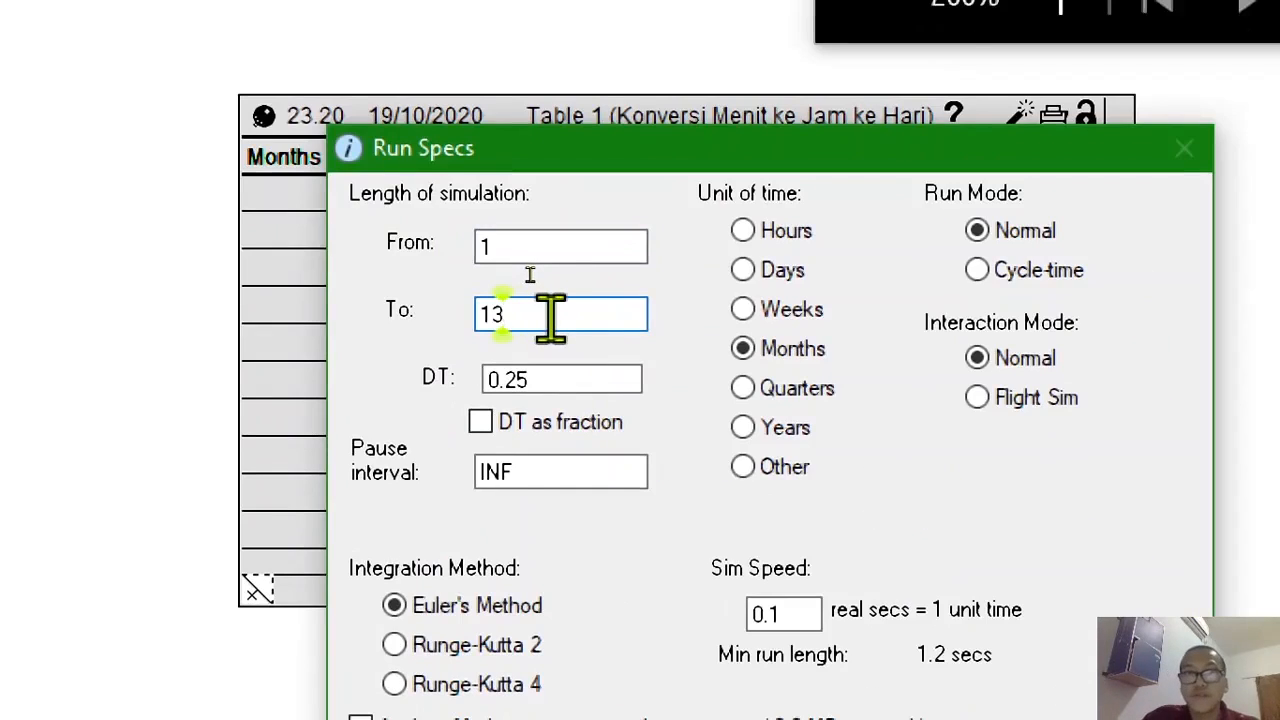
pyautogui.press('BackSpace')
pyautogui.press('BackSpace')
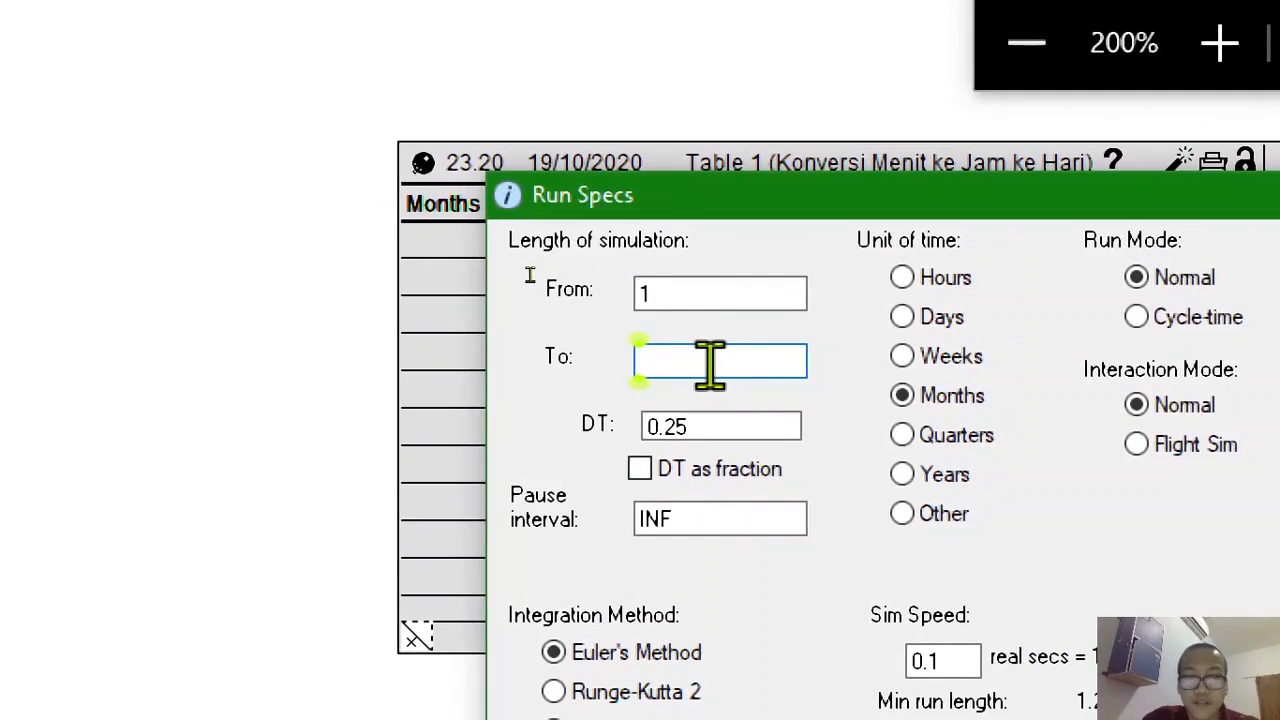
pyautogui.write('24')
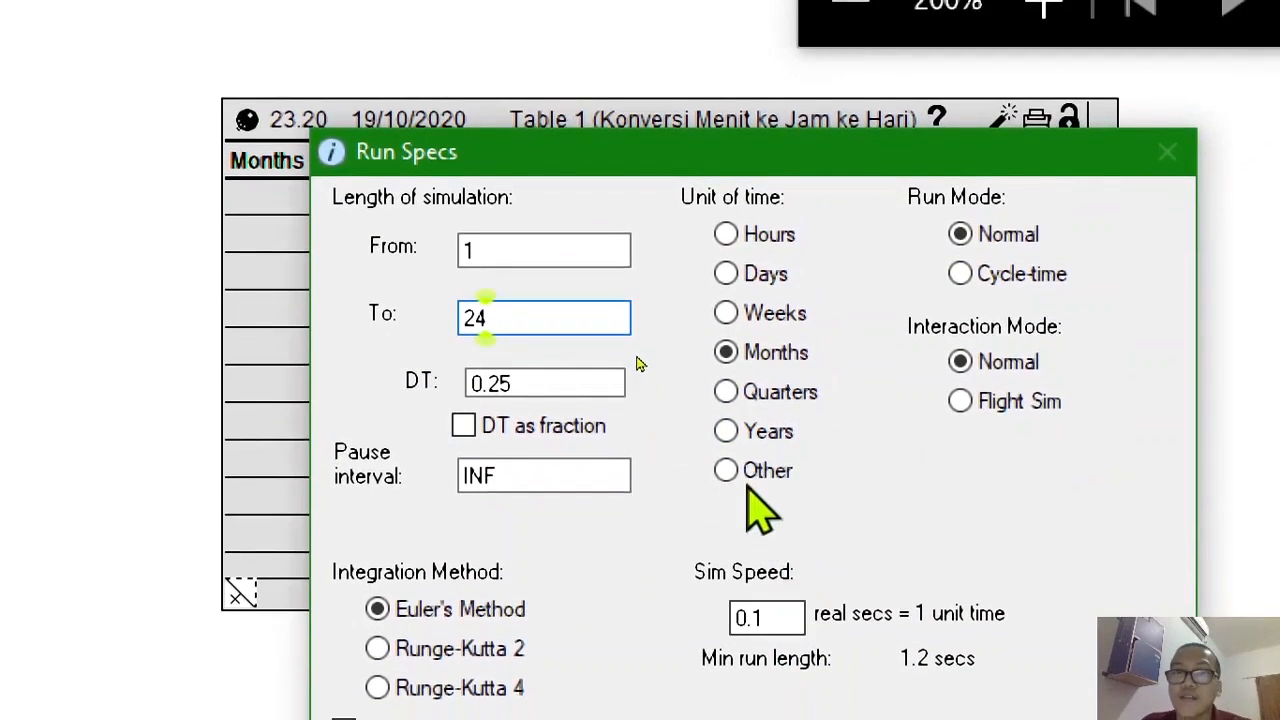
pyautogui.click(737, 476)
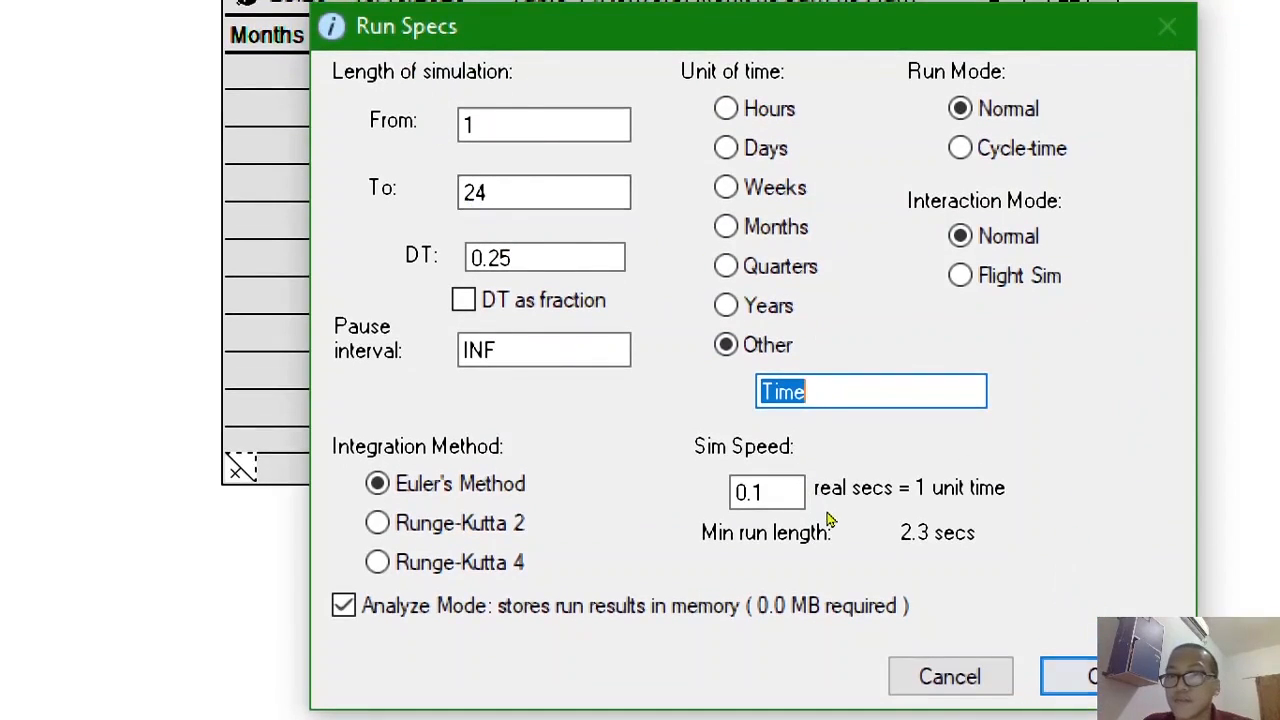
pyautogui.press('Return')
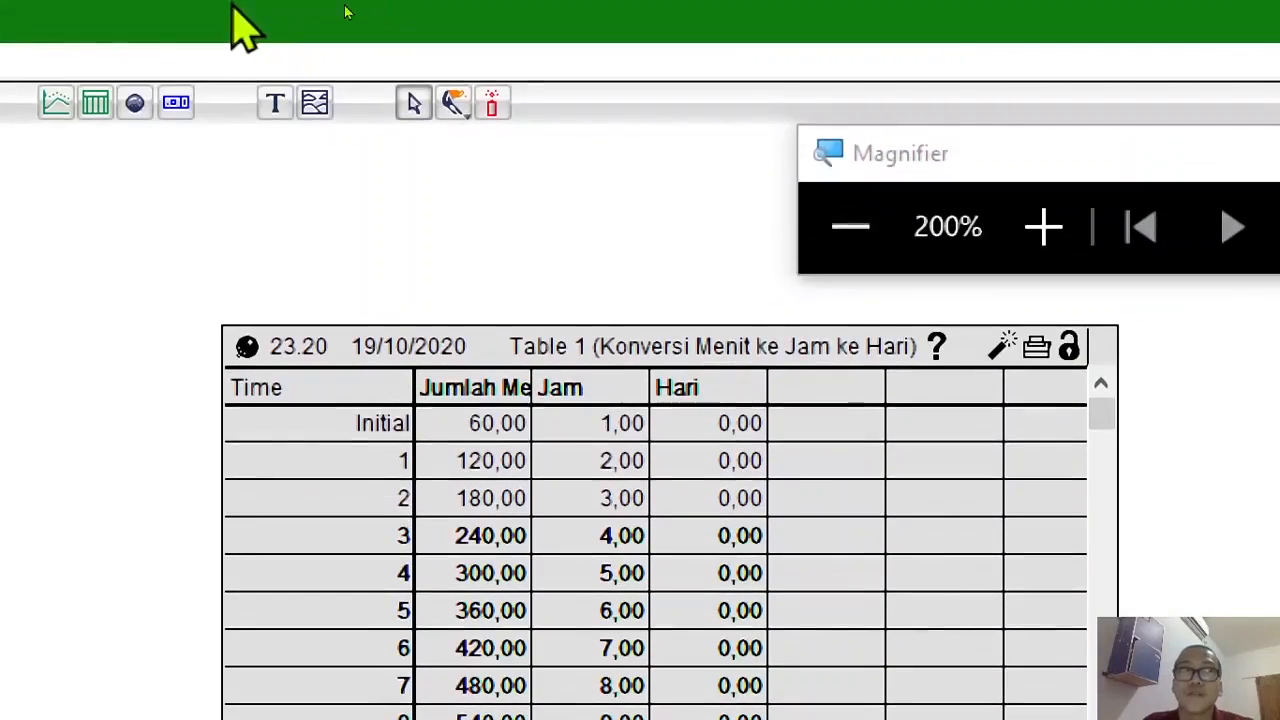
# Step: Open the range specifications and set the scale minimum of Jumlah_Menit to 0
pyautogui.click(145, 61)
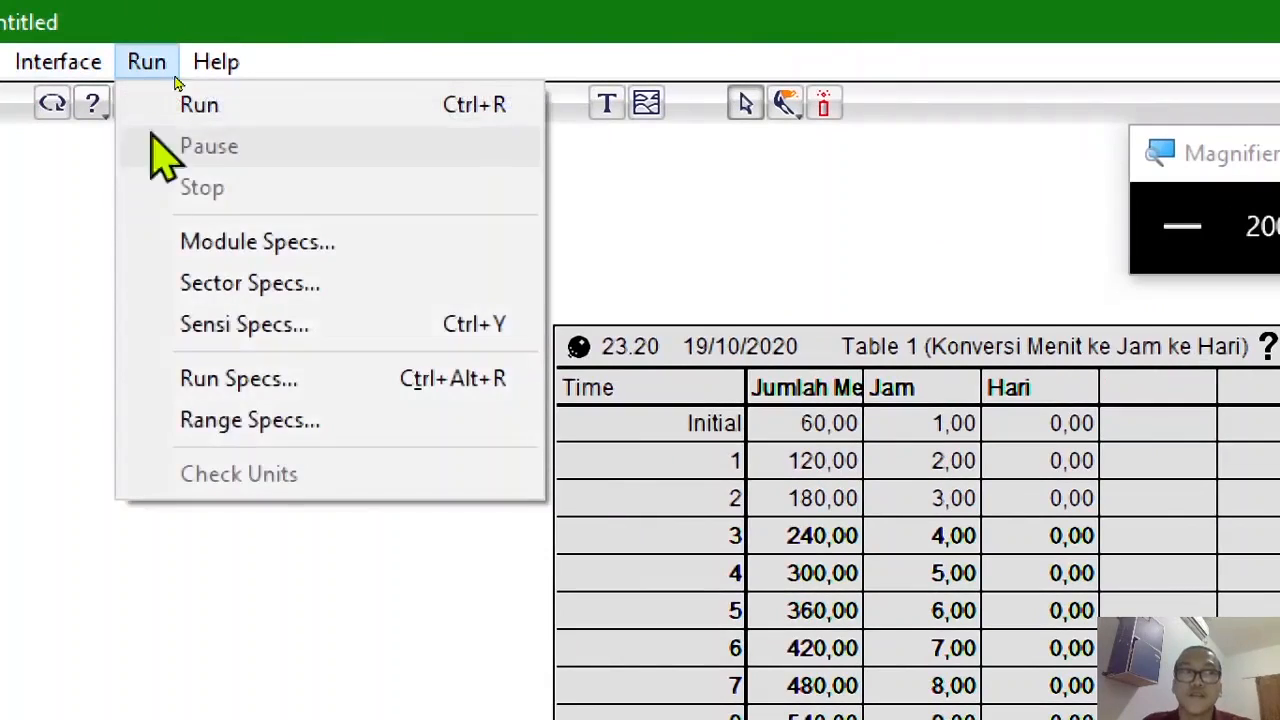
pyautogui.click(222, 422)
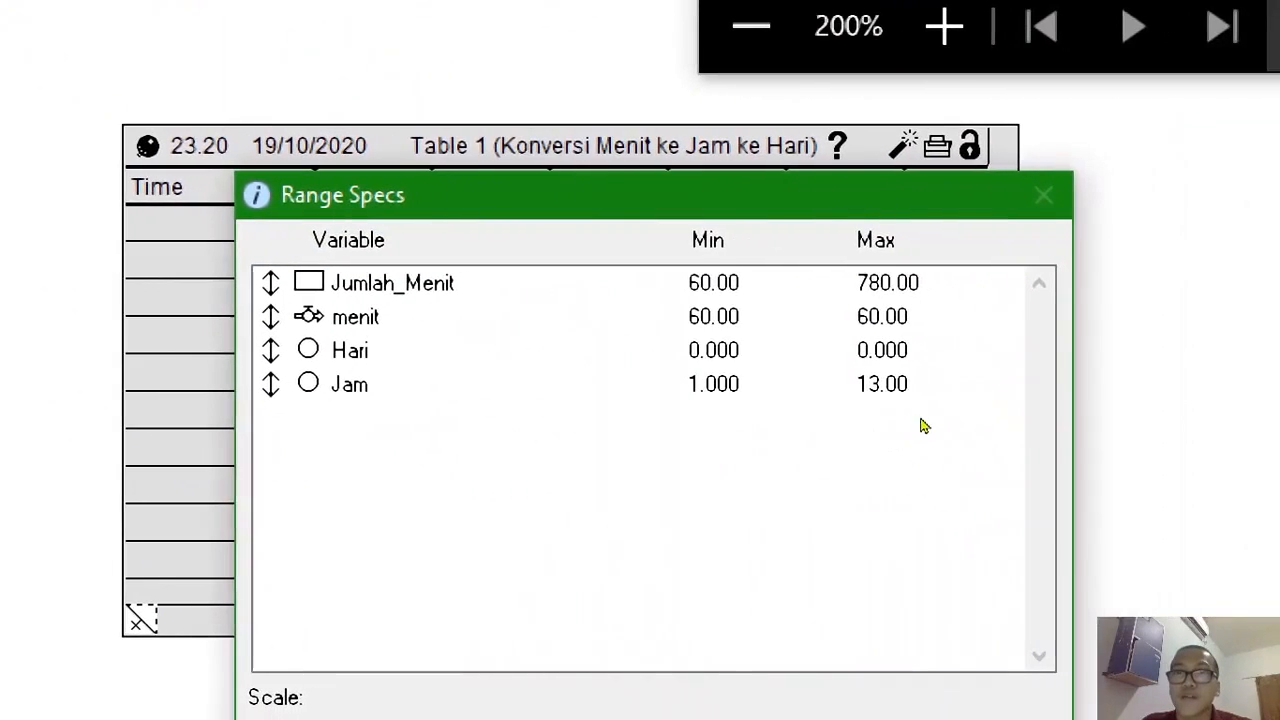
pyautogui.click(717, 286)
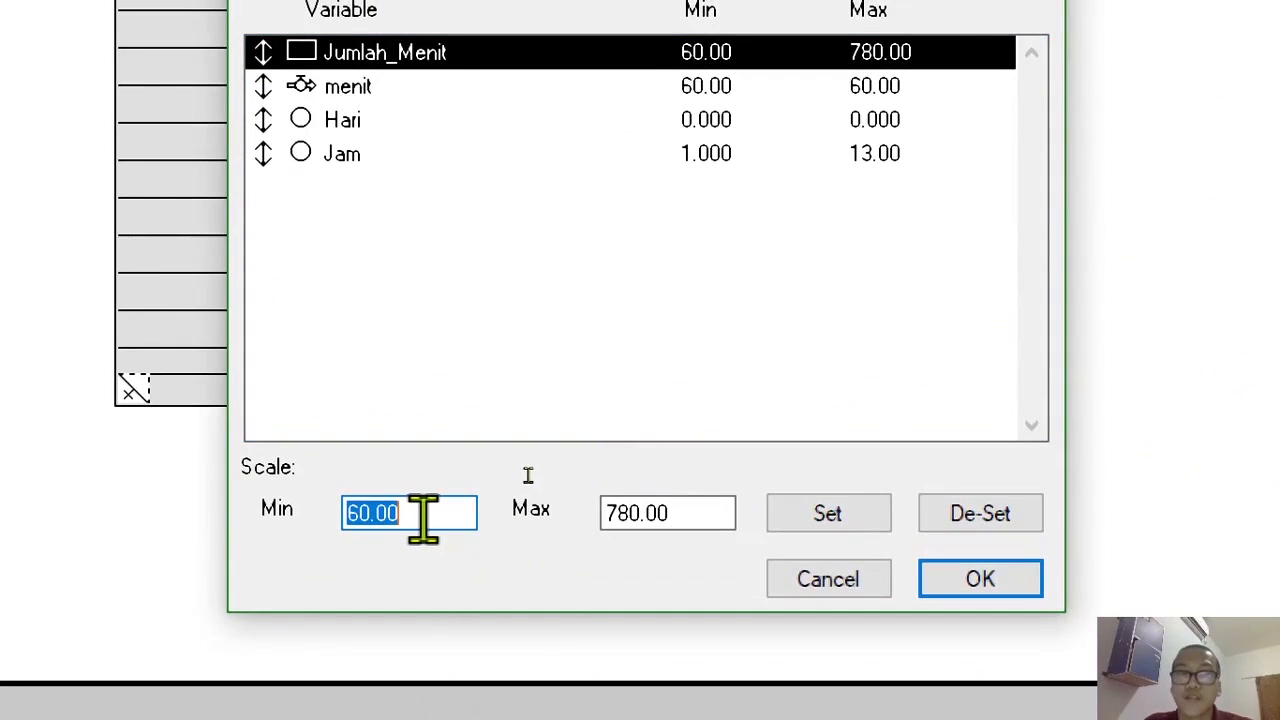
pyautogui.press('BackSpace')
pyautogui.press('BackSpace')
pyautogui.press('BackSpace')
pyautogui.press('BackSpace')
pyautogui.press('BackSpace')
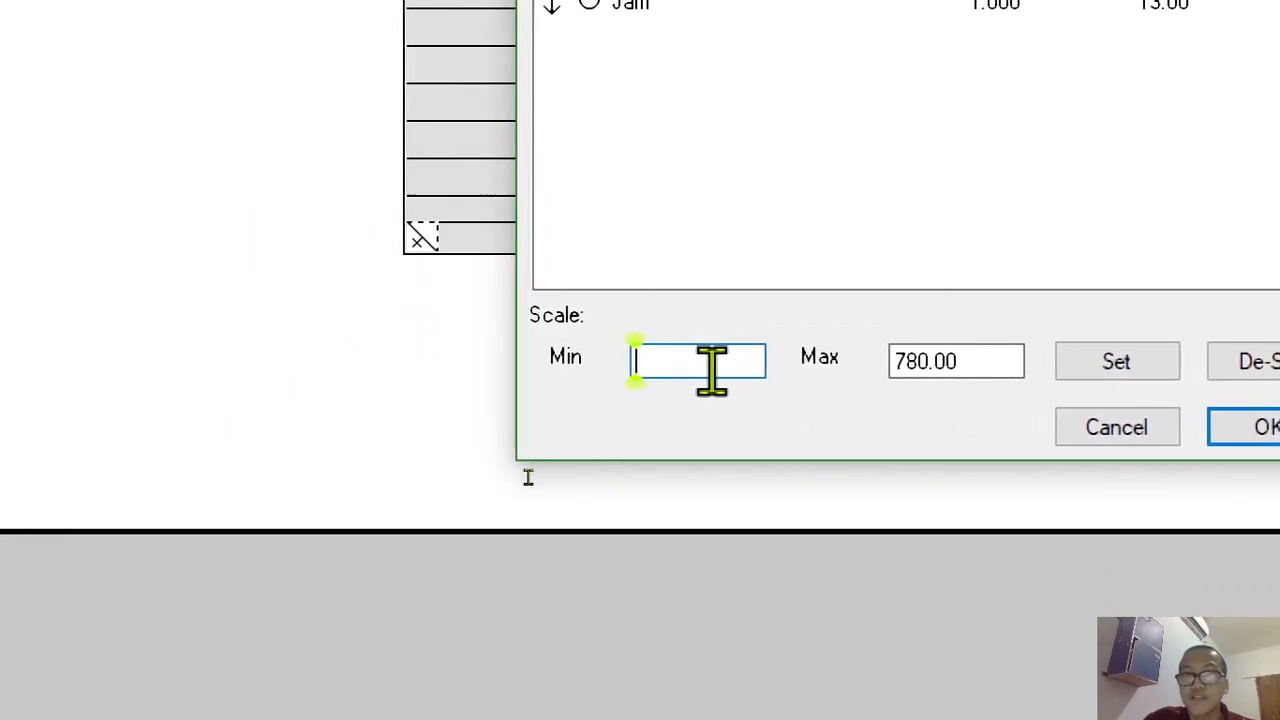
pyautogui.write('0')
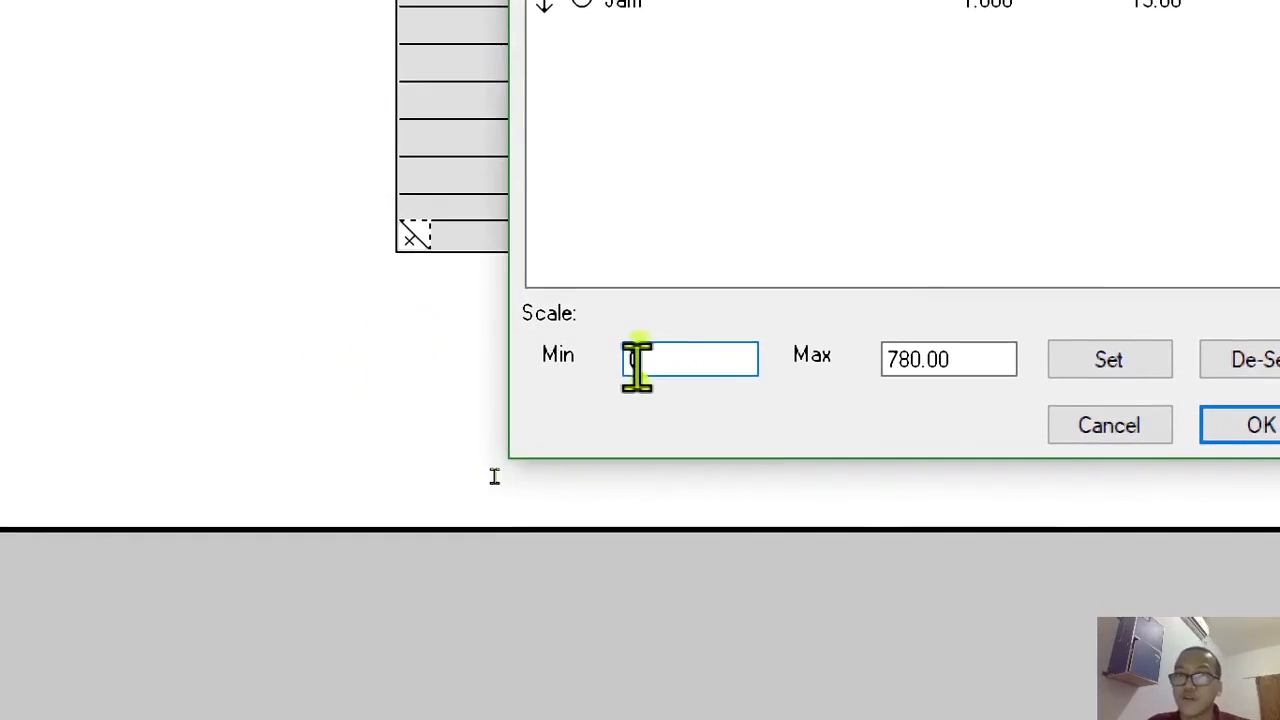
# Step: Set the scale maximum of Jumlah_Menit to 1440 and apply it
pyautogui.click(986, 370)
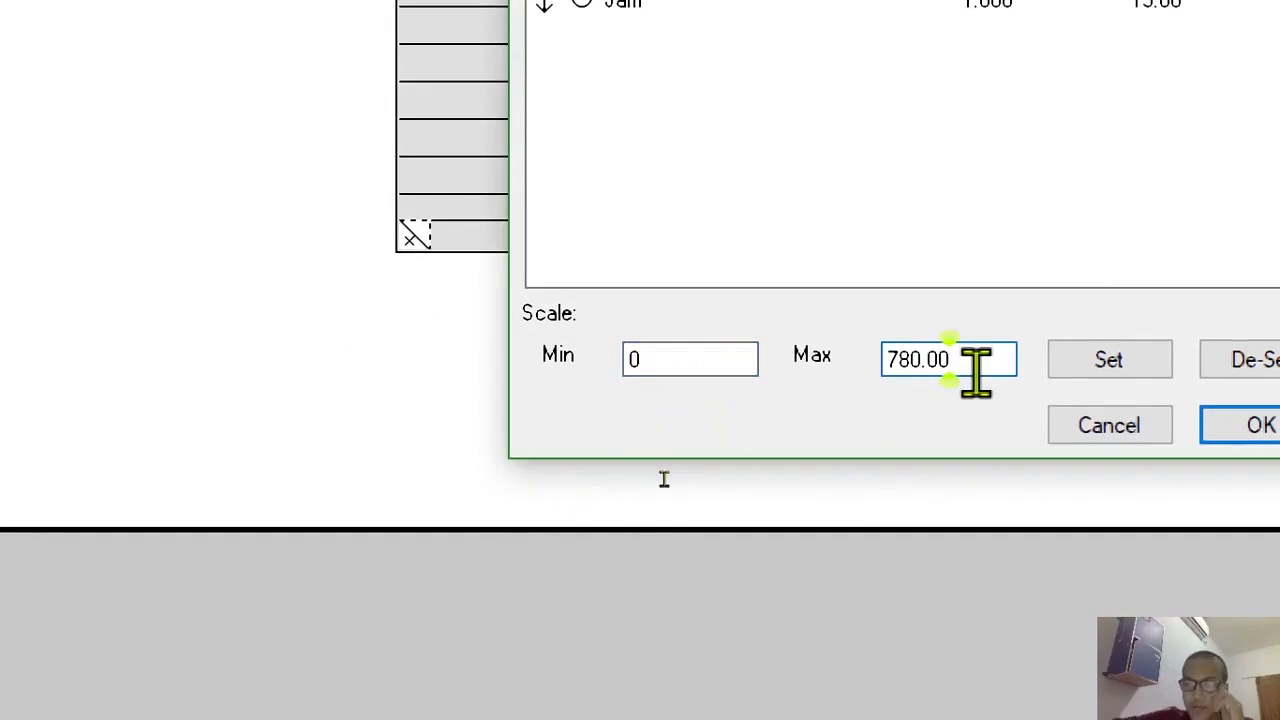
pyautogui.press('BackSpace')
pyautogui.press('BackSpace')
pyautogui.press('BackSpace')
pyautogui.press('BackSpace')
pyautogui.press('BackSpace')
pyautogui.press('BackSpace')
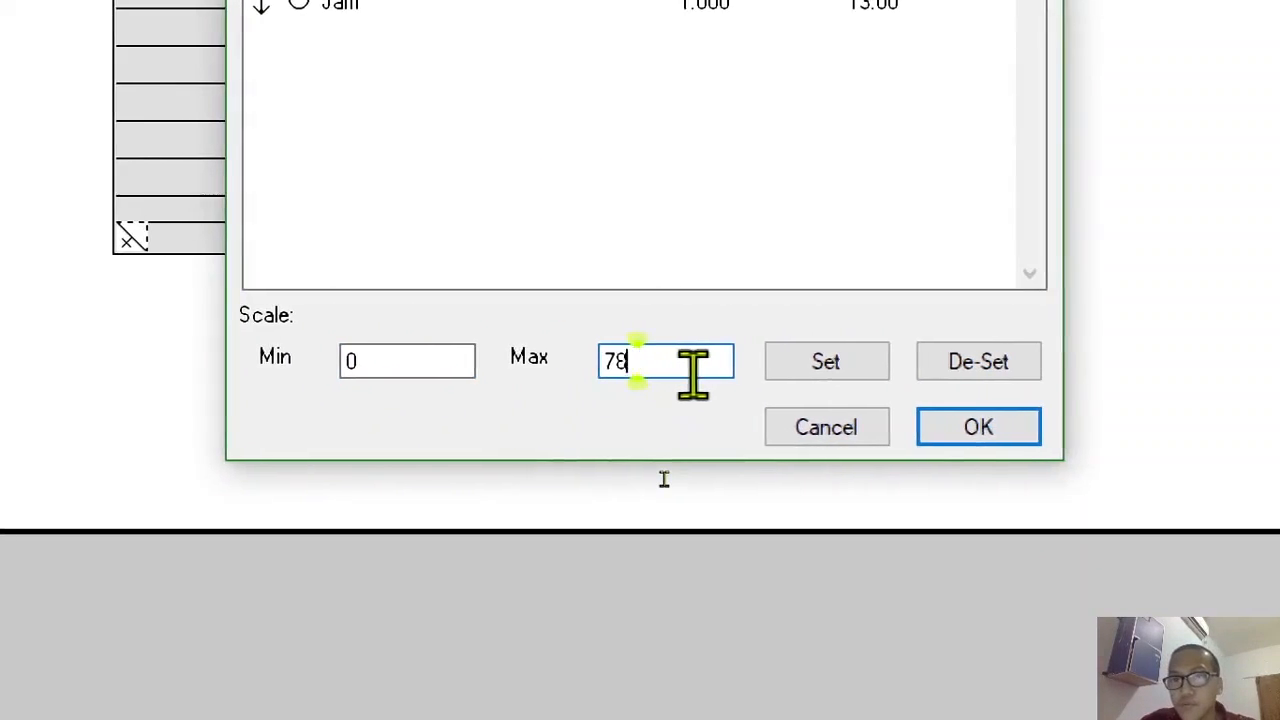
pyautogui.write('1440')
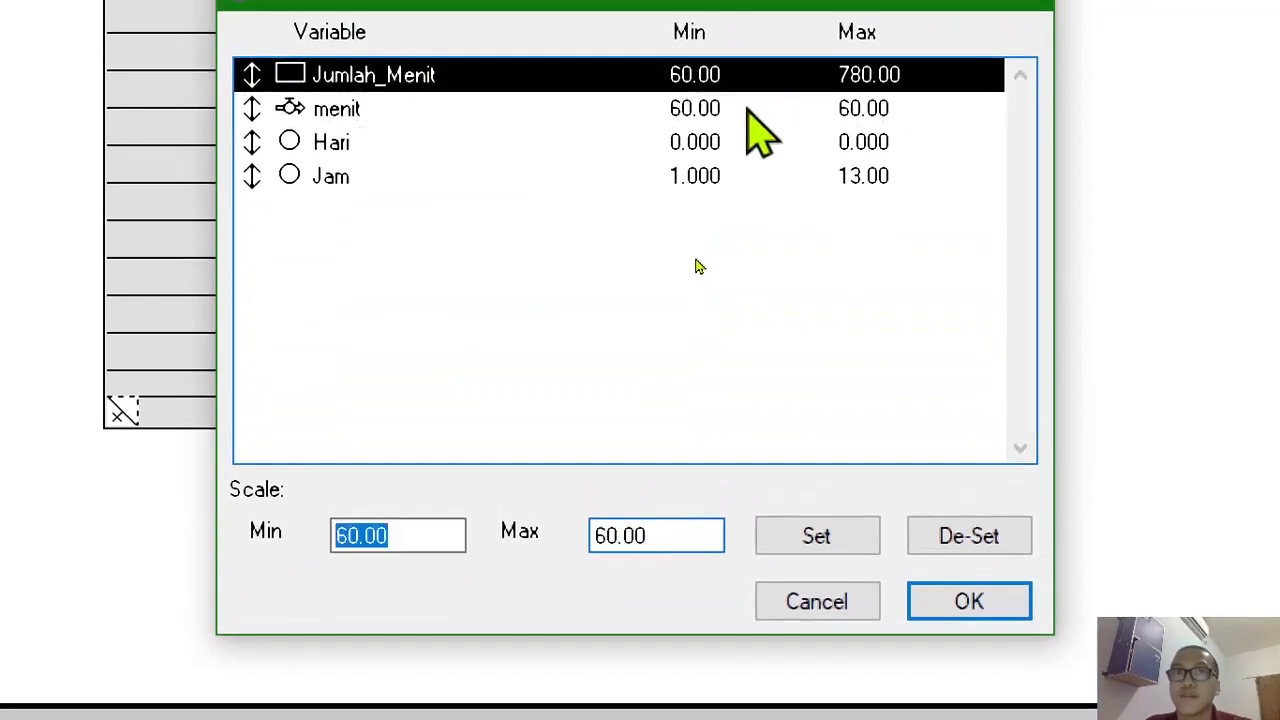
pyautogui.click(748, 113)
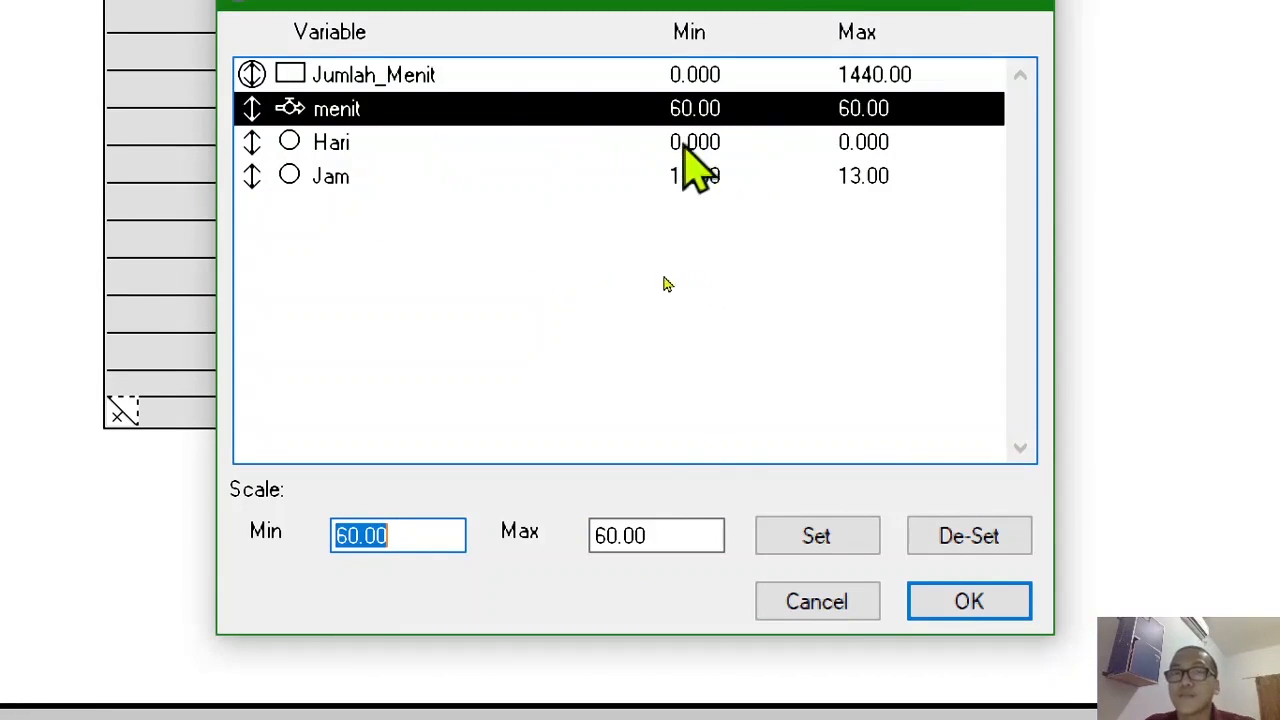
# Step: Set the scale maximum of Hari to 1.000 in the range specifications
pyautogui.click(682, 140)
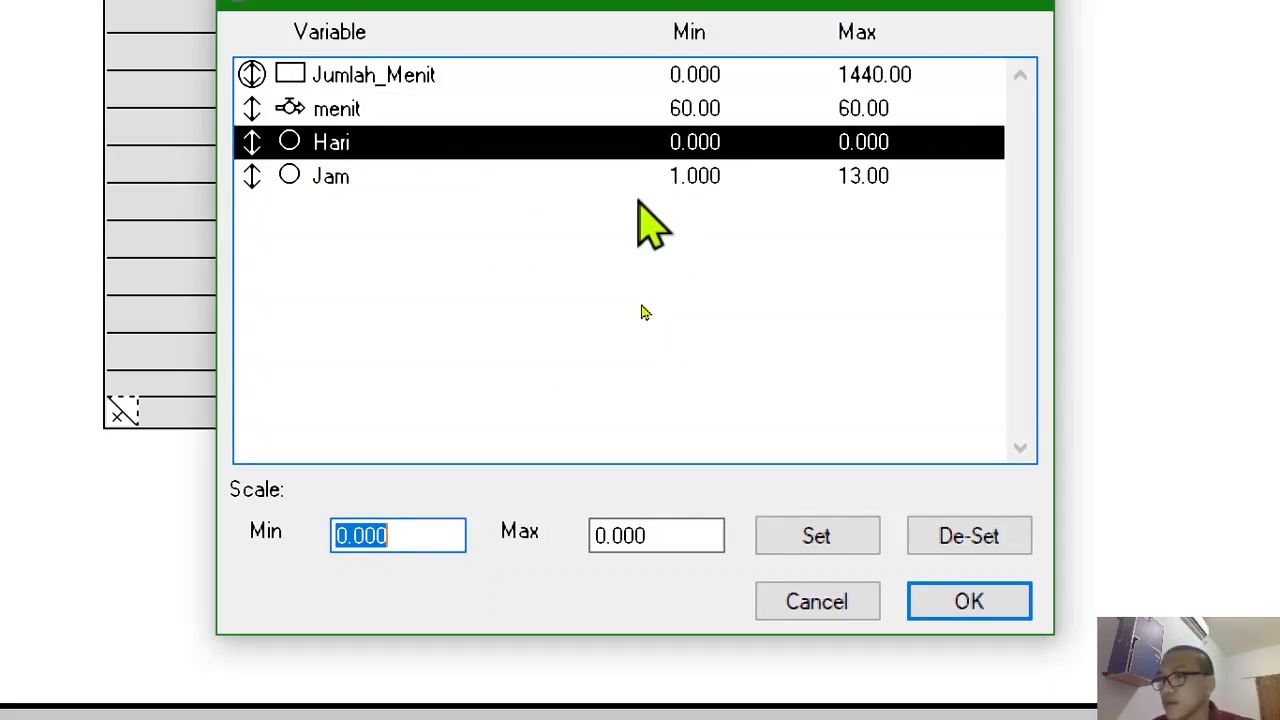
pyautogui.click(645, 535)
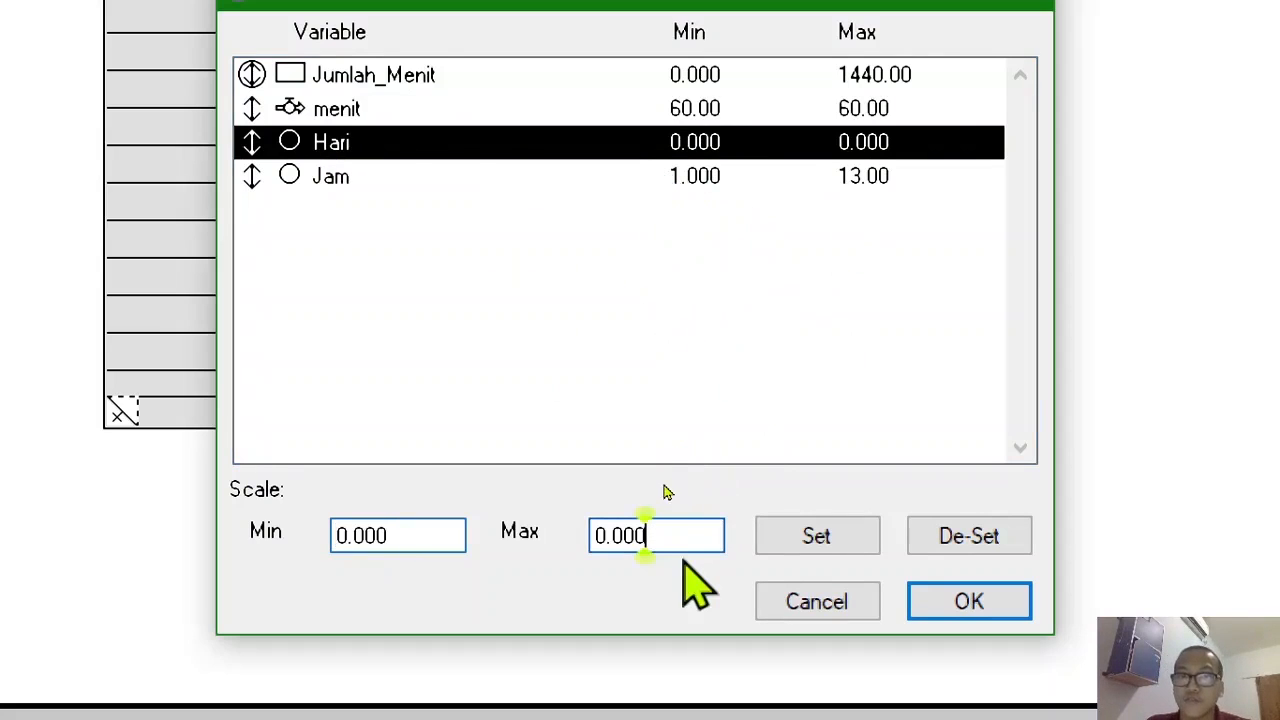
pyautogui.press('Left')
pyautogui.press('Left')
pyautogui.press('Left')
pyautogui.press('Left')
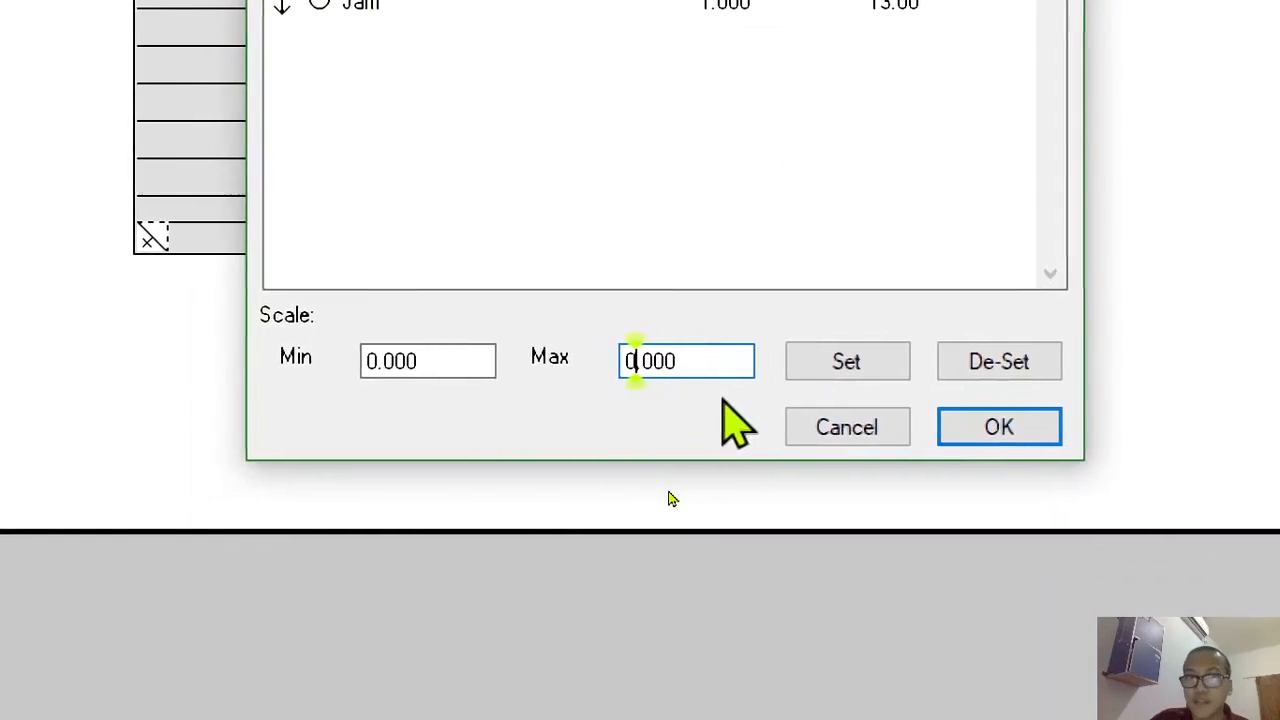
pyautogui.press('Right')
pyautogui.press('Left')
pyautogui.press('BackSpace')
pyautogui.write('1')
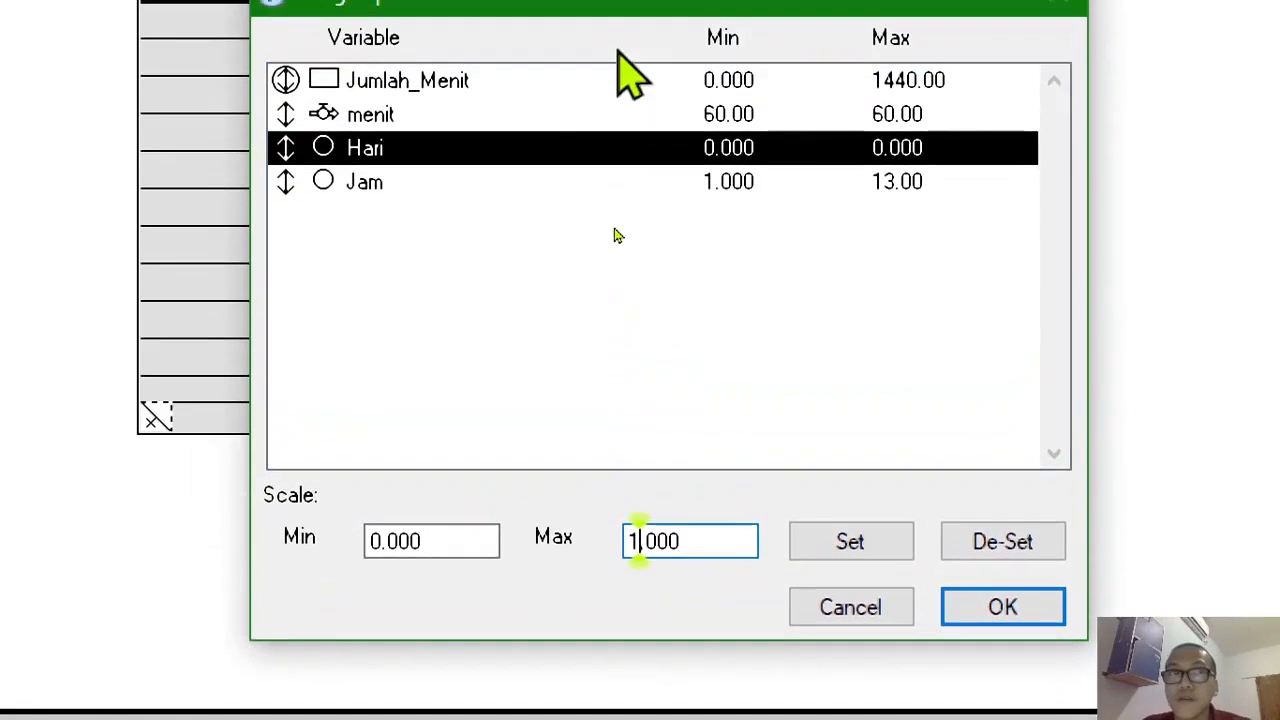
# Step: Set the scale maximum of Jam to 24.00 and accept the range specifications
pyautogui.click(474, 190)
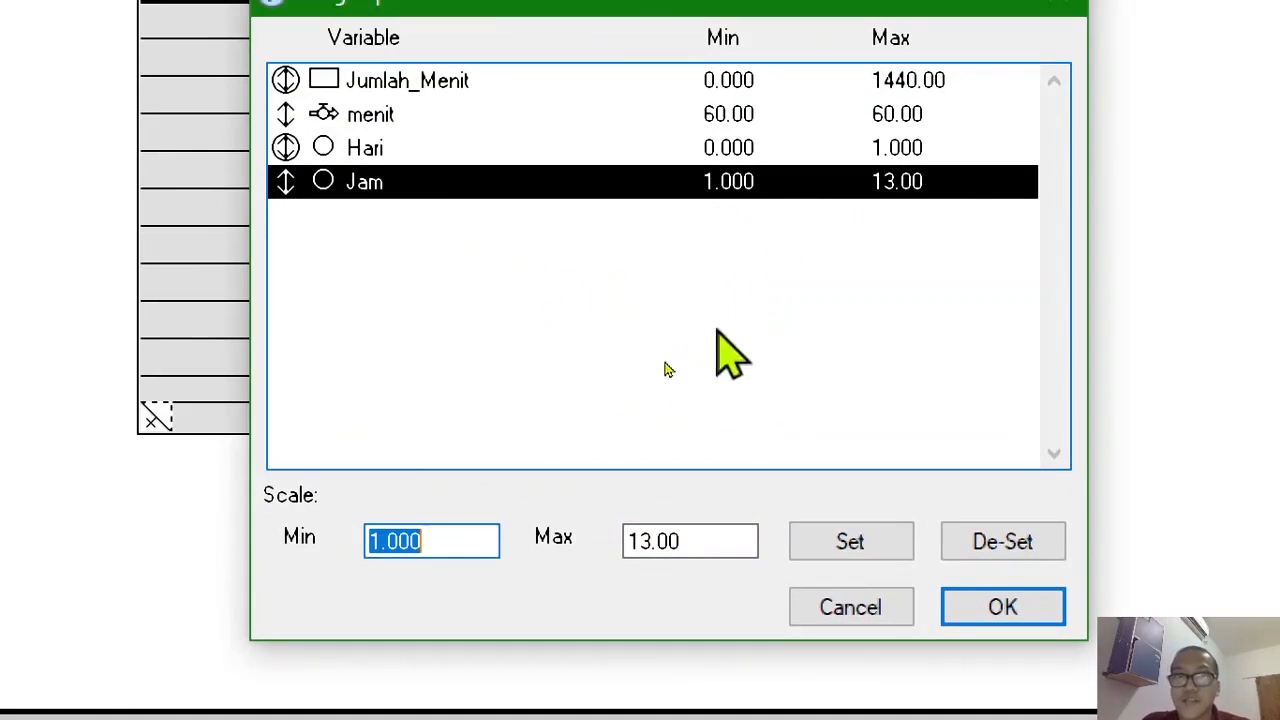
pyautogui.click(679, 541)
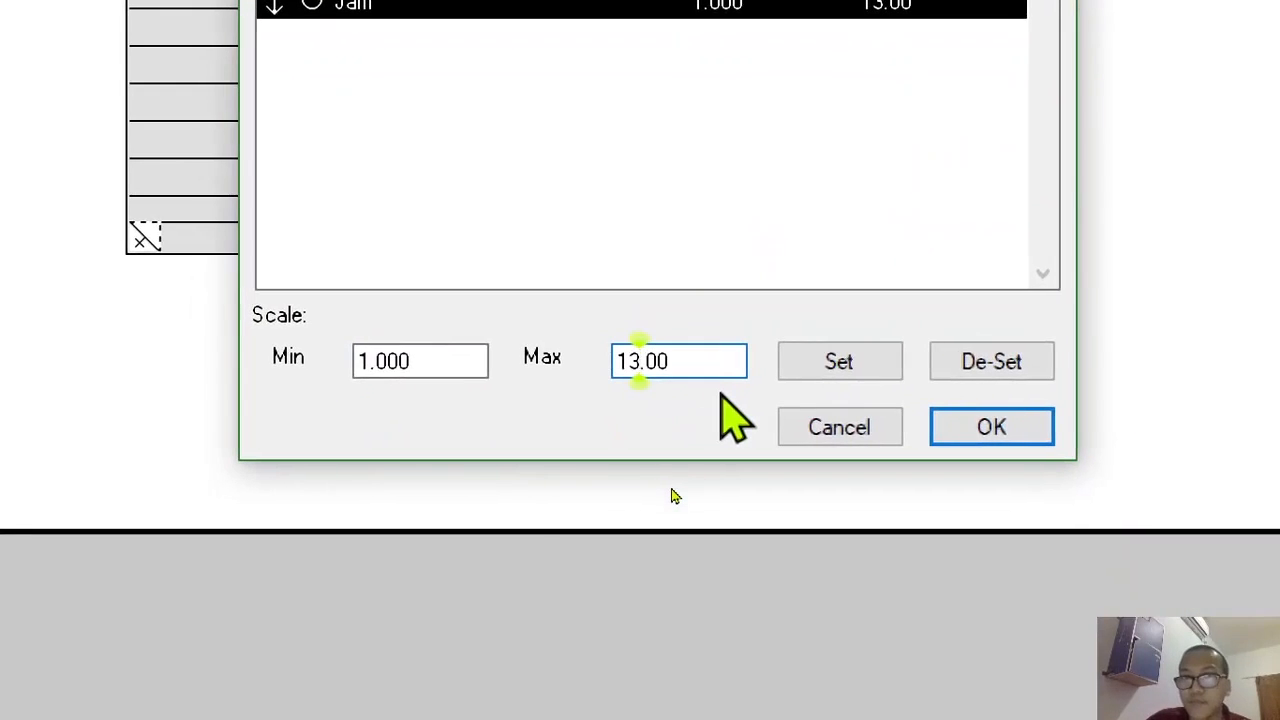
pyautogui.press('BackSpace')
pyautogui.press('BackSpace')
pyautogui.press('BackSpace')
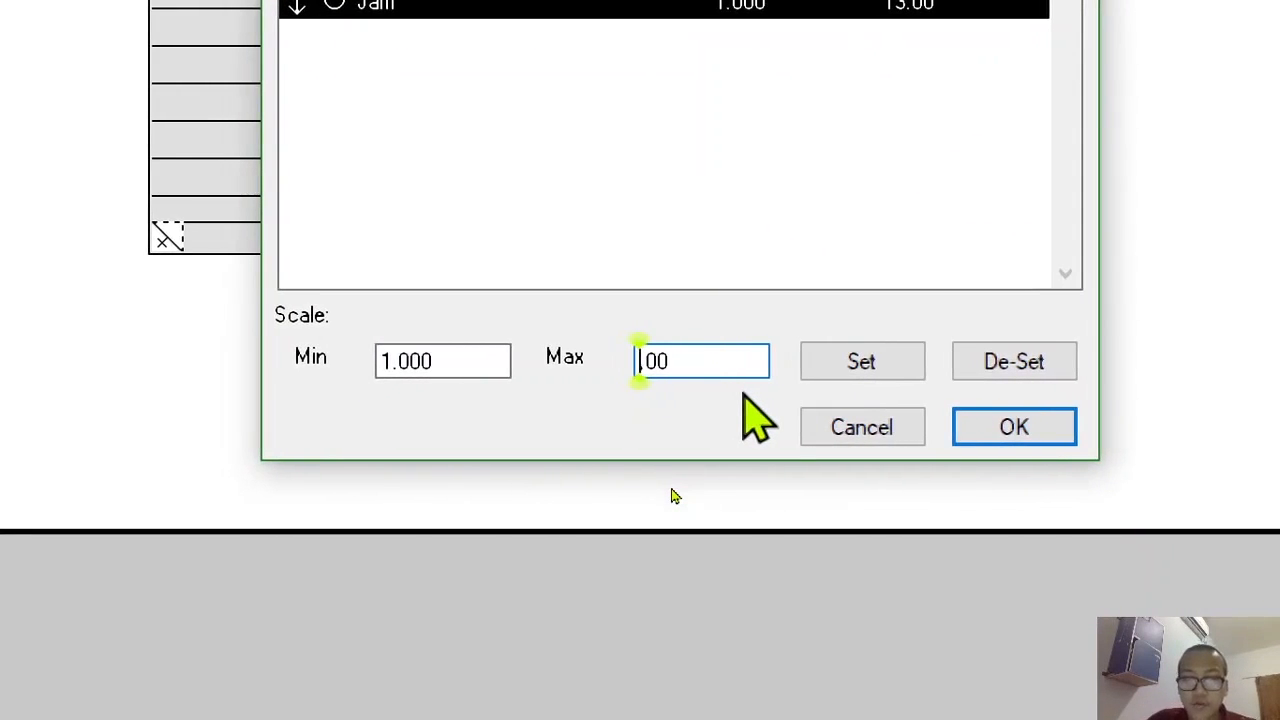
pyautogui.write('24')
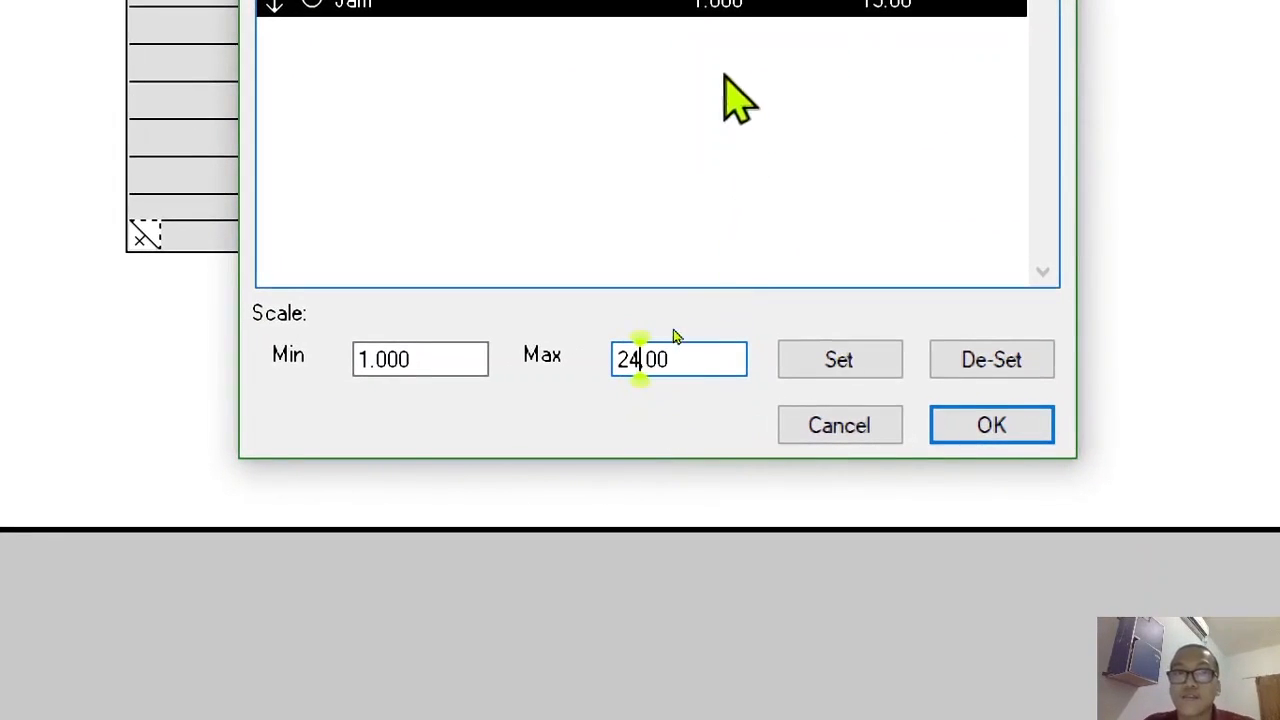
pyautogui.write('.')
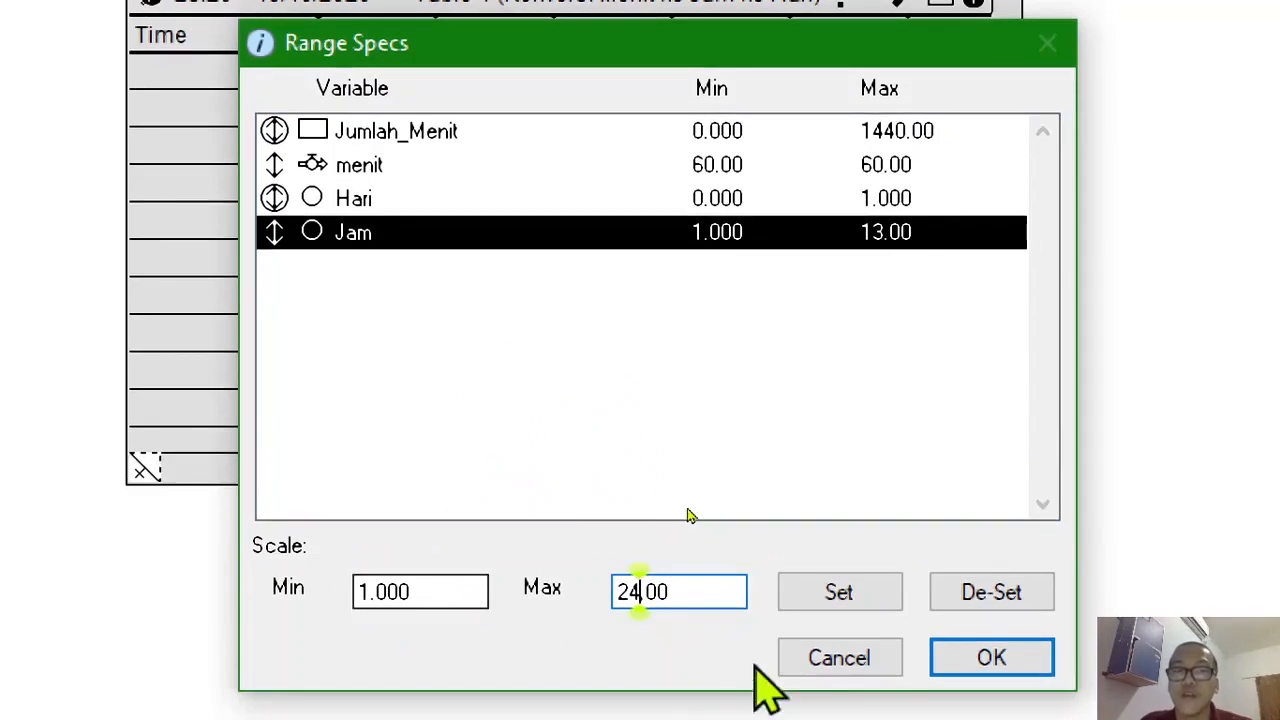
pyautogui.press('Return')
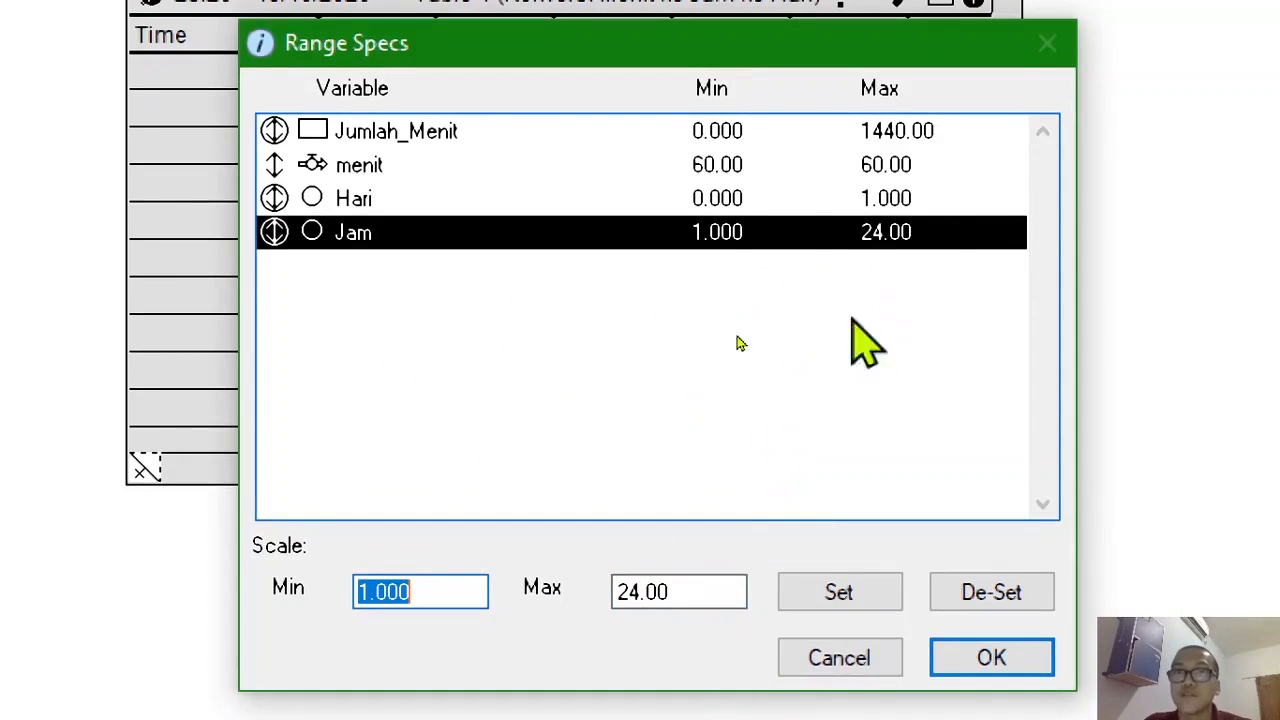
pyautogui.click(990, 658)
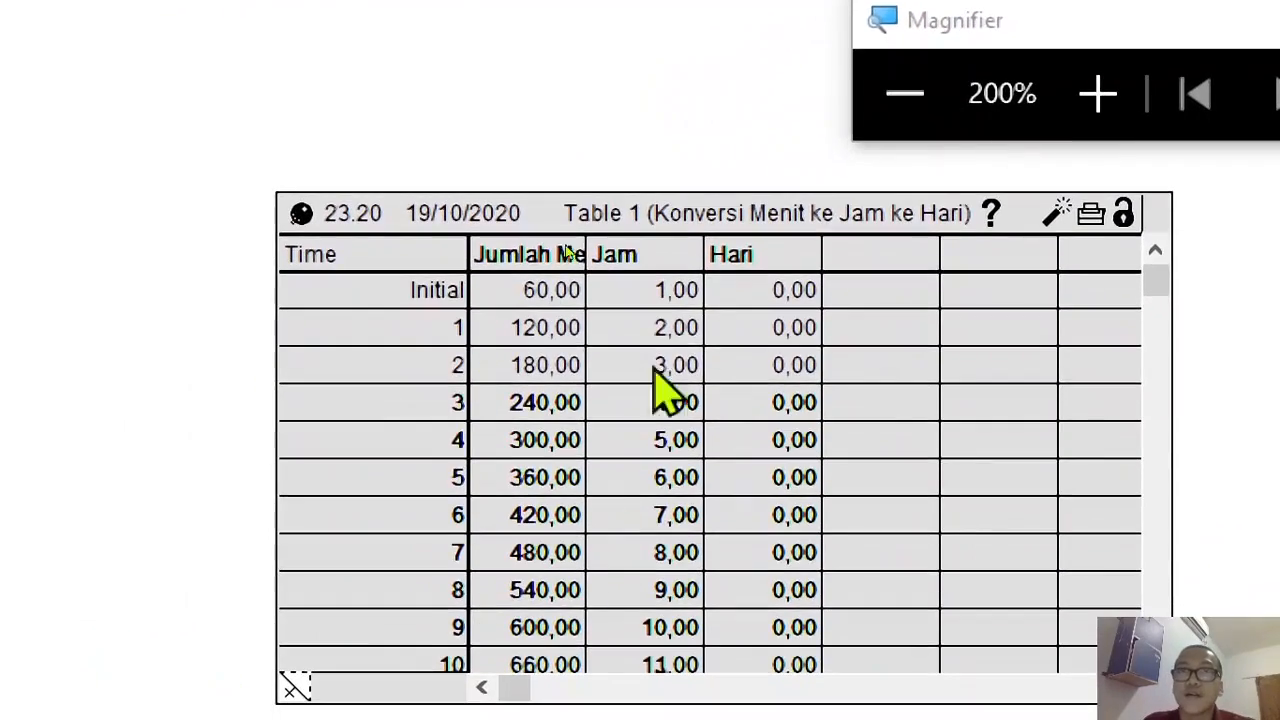
# Step: Run the simulation again to refill the conversion table over the longer simulation length
pyautogui.click(905, 95)
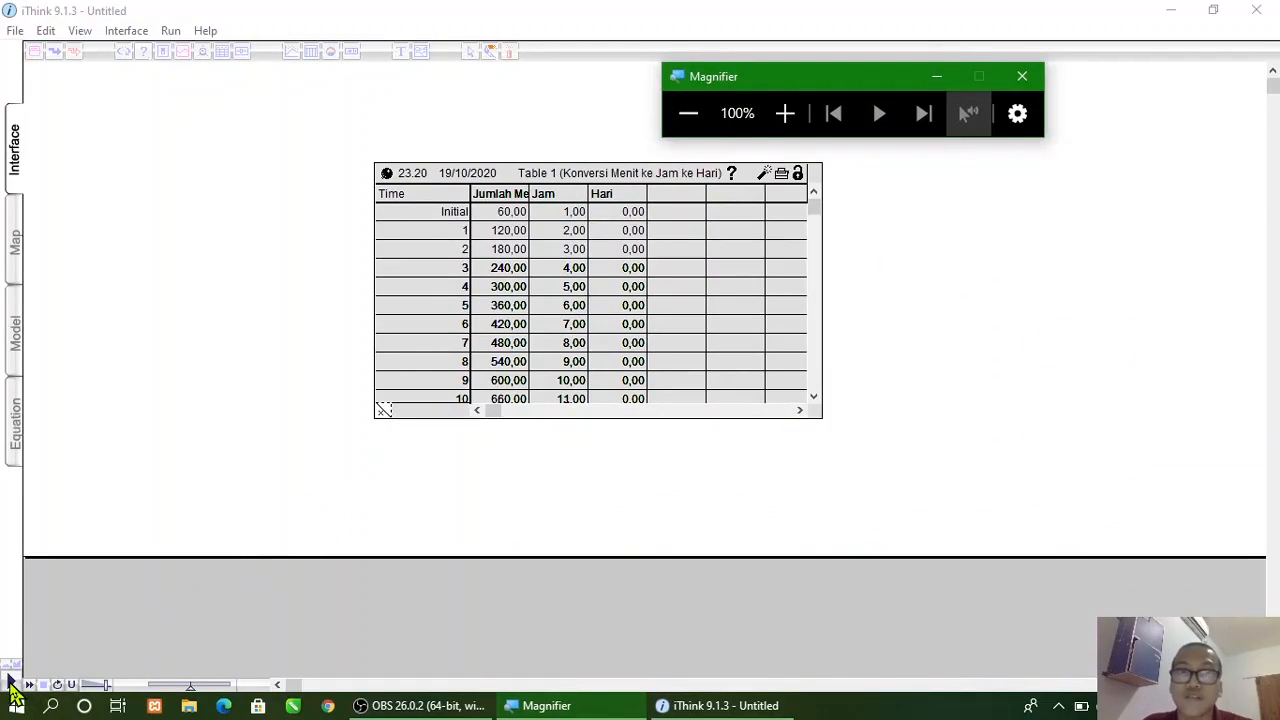
pyautogui.click(11, 686)
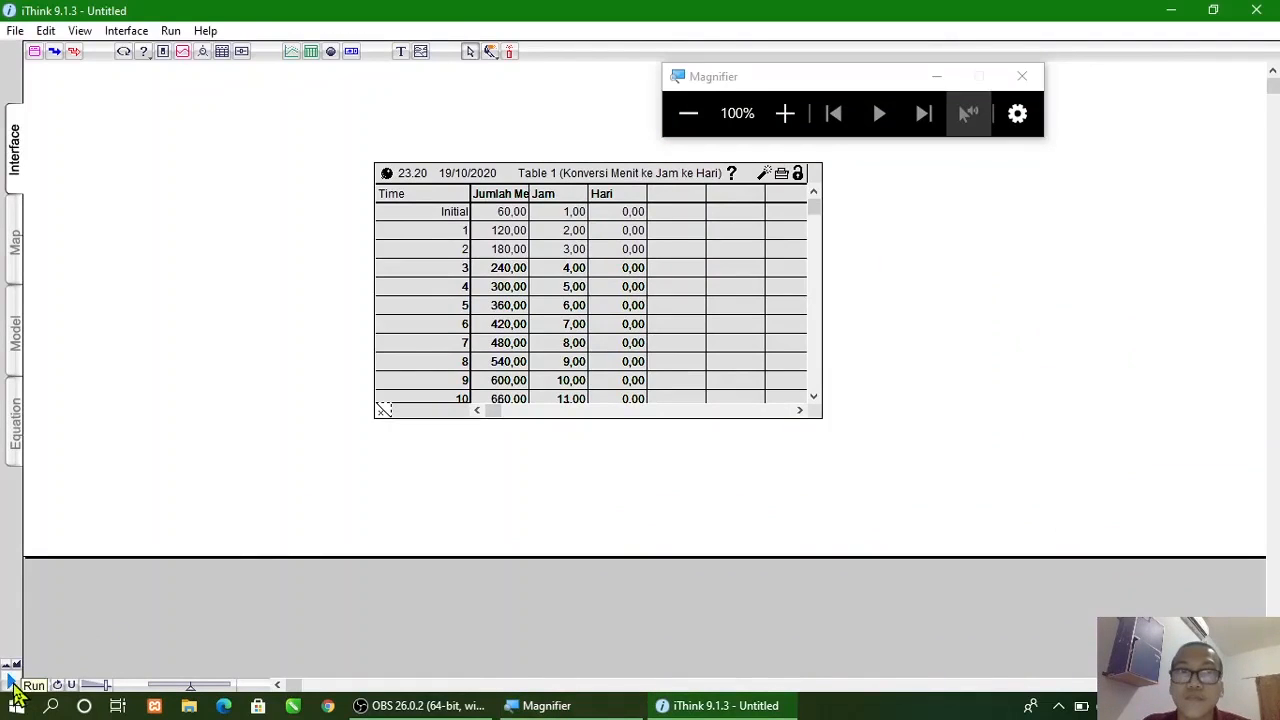
pyautogui.click(13, 685)
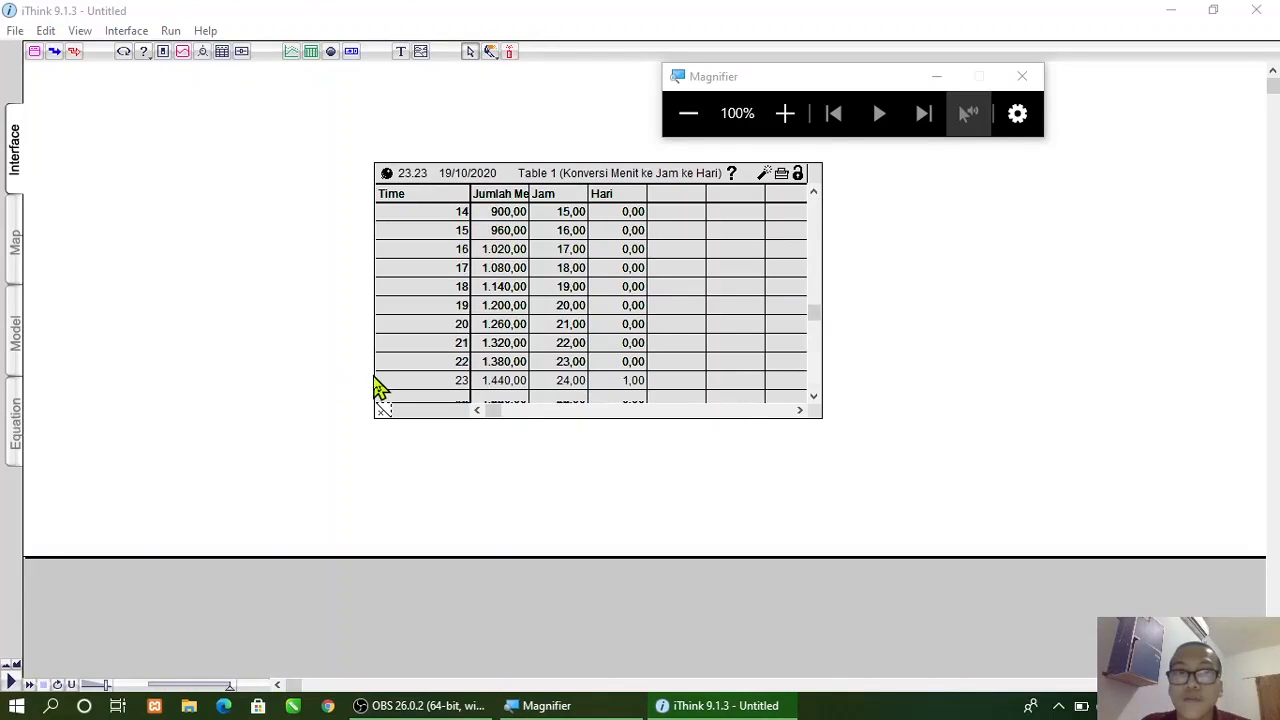
# Step: Examine the Jumlah Menit, Jam and Hari values in the table from the Initial row through time 23
pyautogui.click(816, 317)
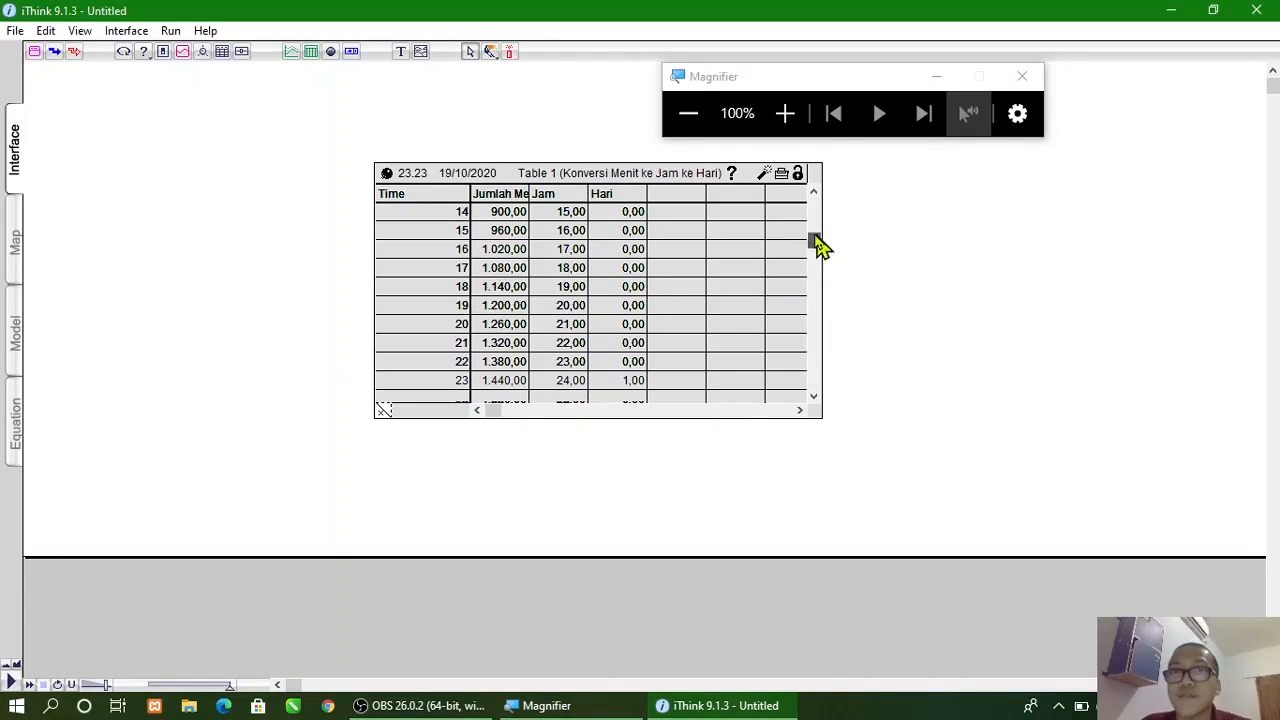
pyautogui.click(776, 121)
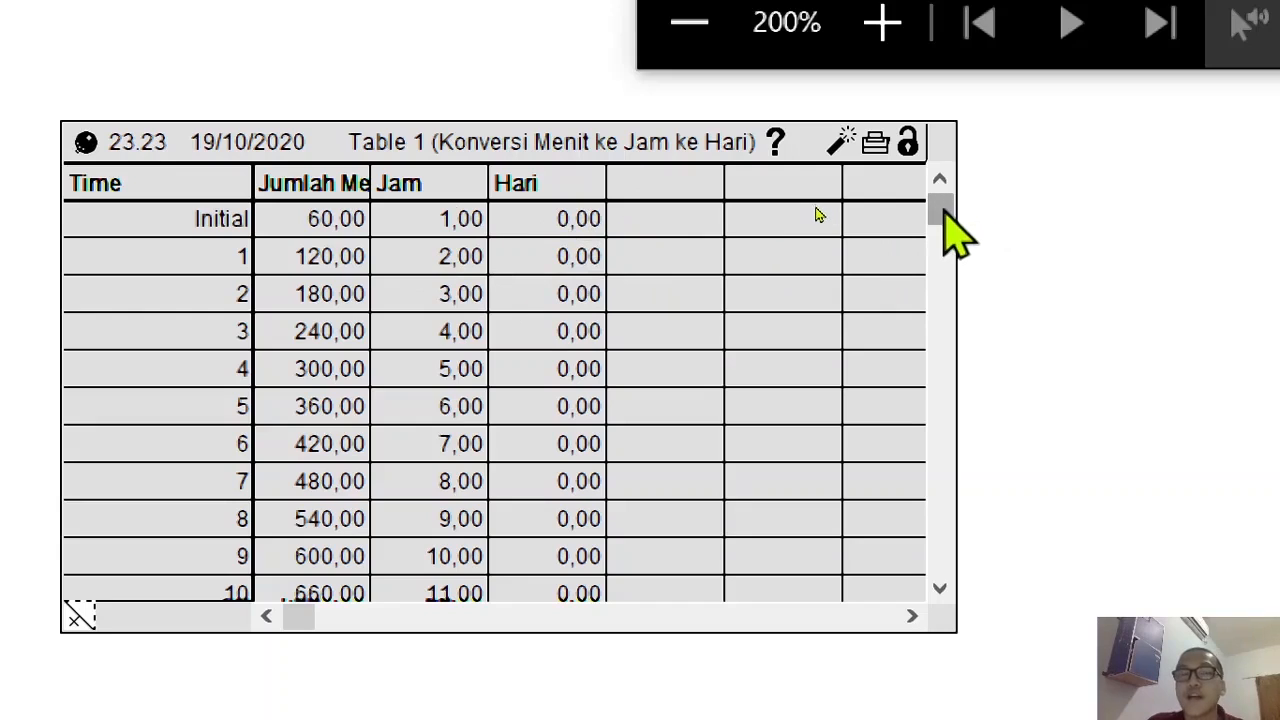
pyautogui.moveTo(945, 228); pyautogui.dragTo(945, 229)
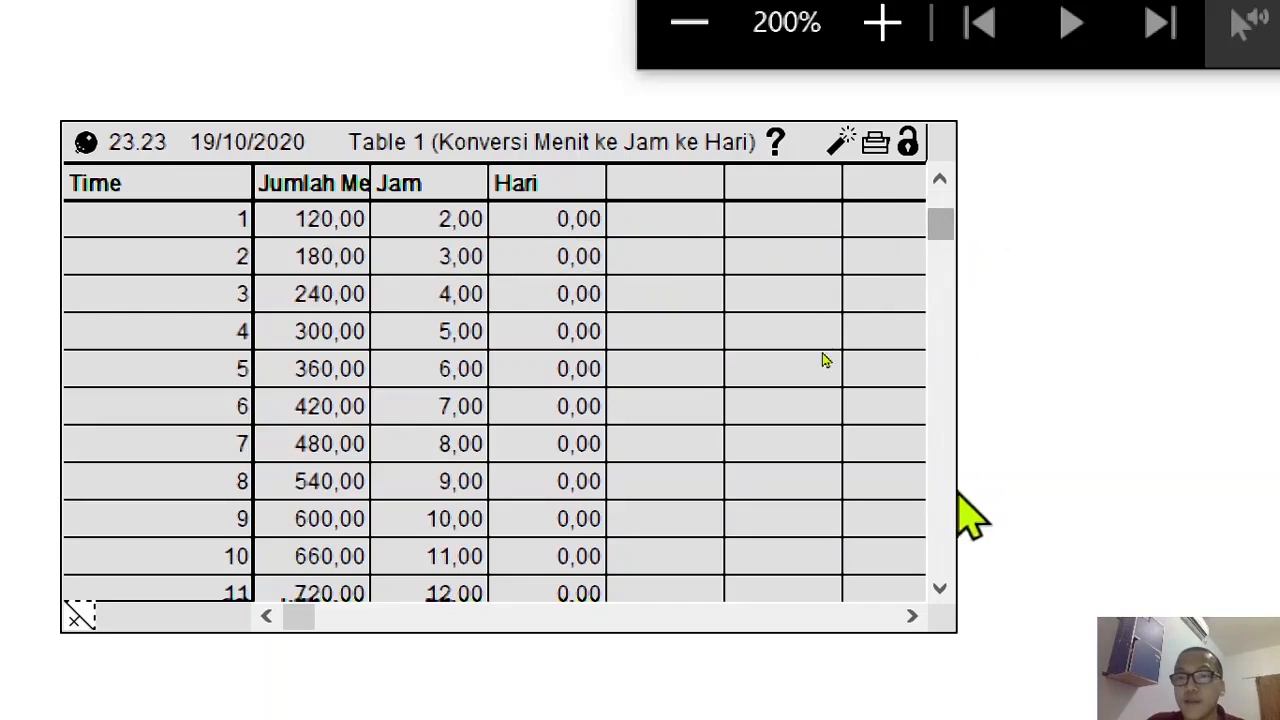
pyautogui.click(941, 588)
pyautogui.click(941, 588)
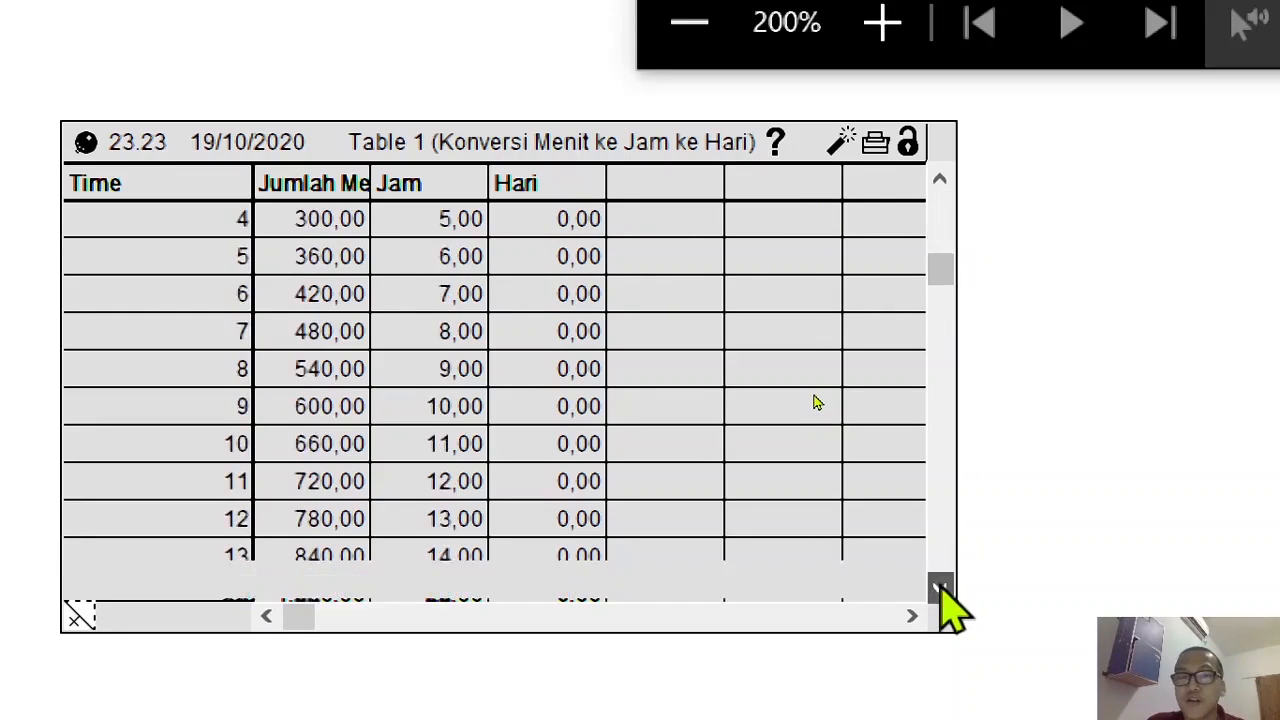
pyautogui.click(941, 588)
pyautogui.click(941, 588)
pyautogui.click(941, 588)
pyautogui.click(941, 588)
pyautogui.click(941, 588)
pyautogui.click(941, 588)
pyautogui.click(941, 588)
pyautogui.click(941, 588)
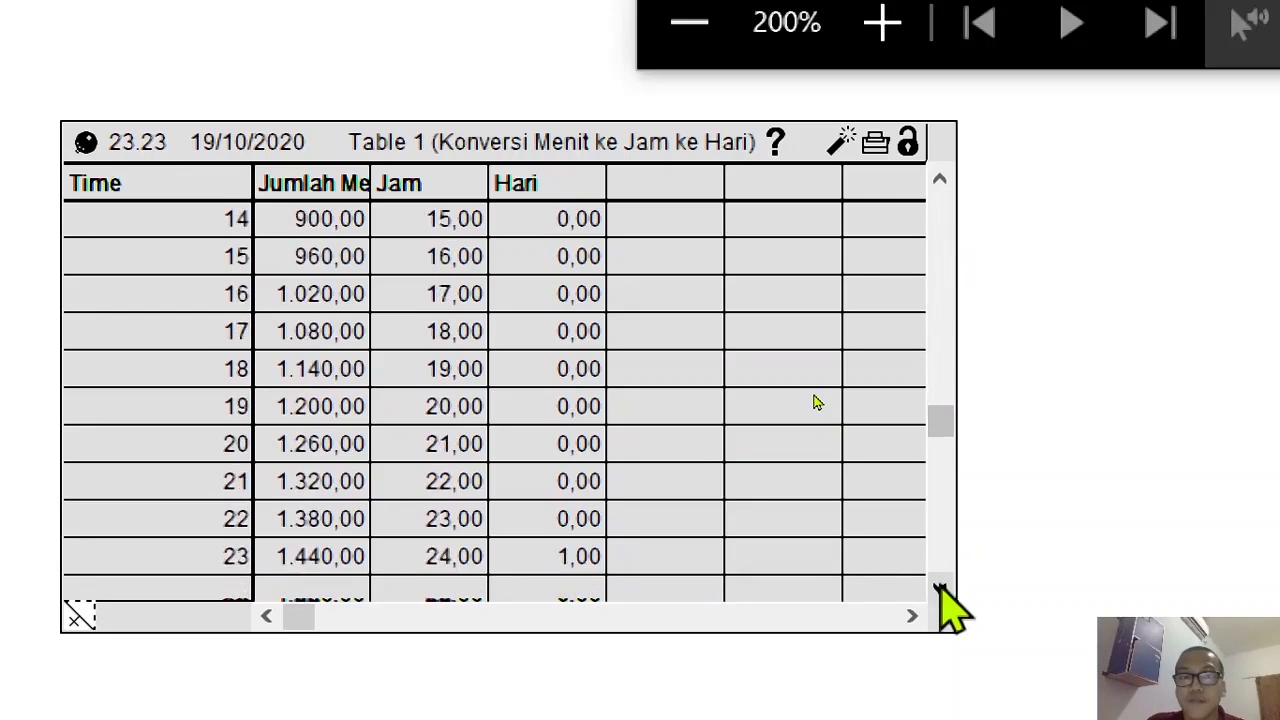
pyautogui.click(941, 588)
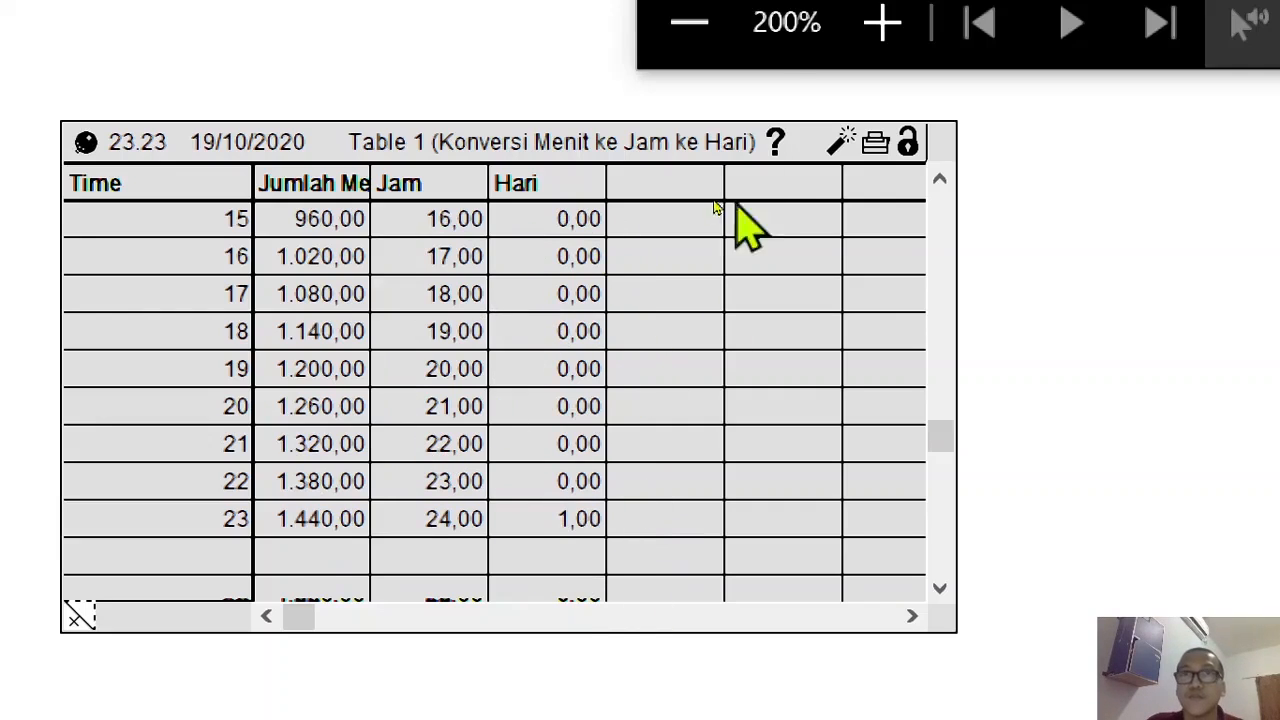
# Step: Place a new graph pad on the interface page in the empty area beside the conversion table
pyautogui.click(690, 28)
pyautogui.click(890, 262)
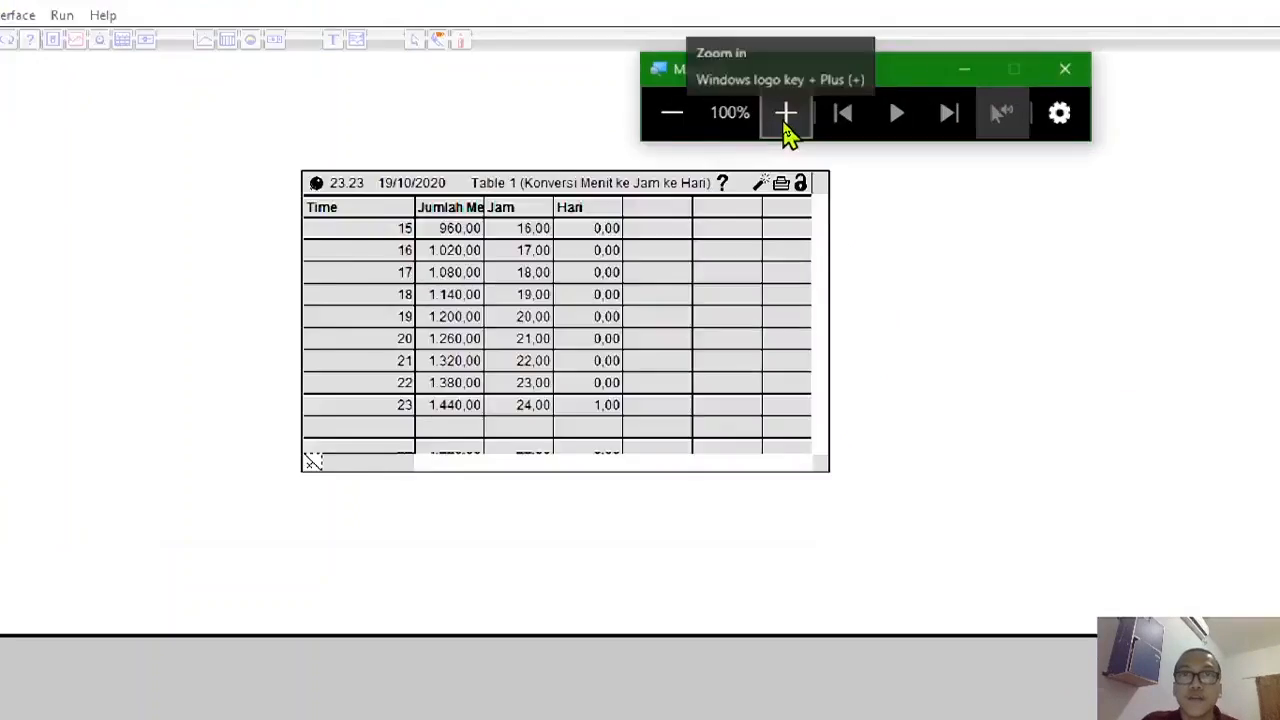
pyautogui.click(785, 115)
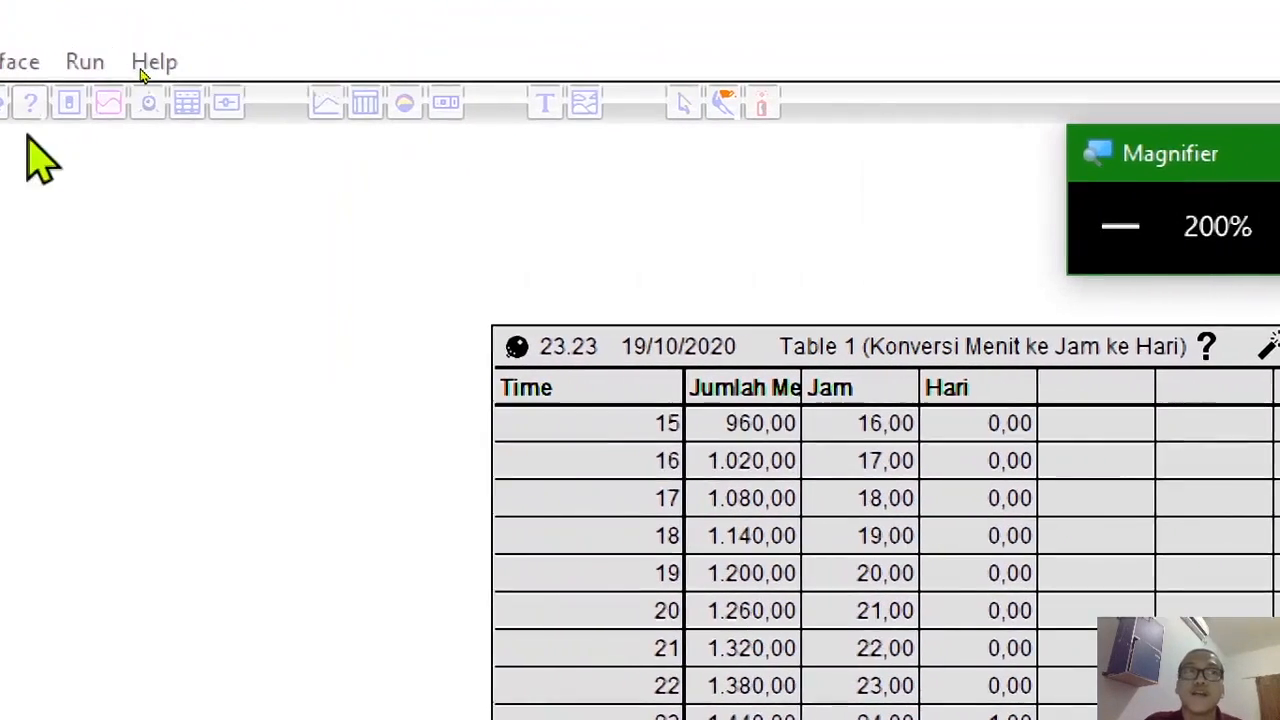
pyautogui.click(367, 217)
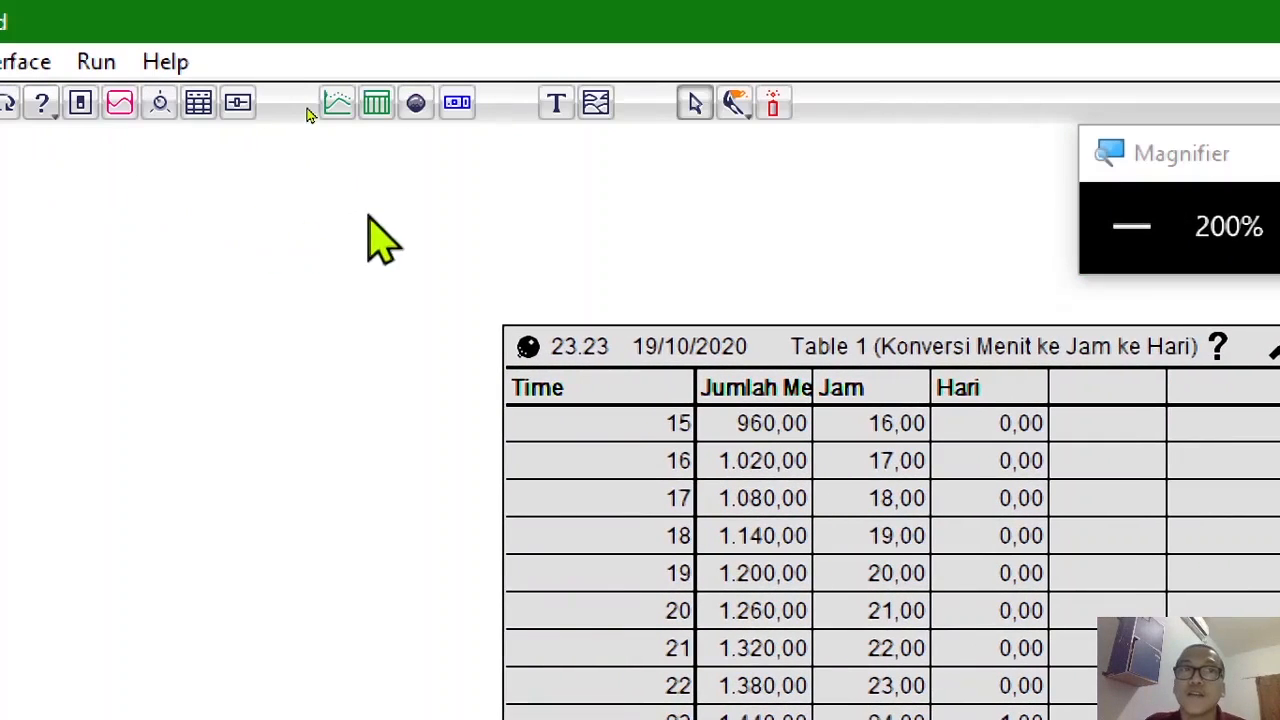
pyautogui.click(338, 104)
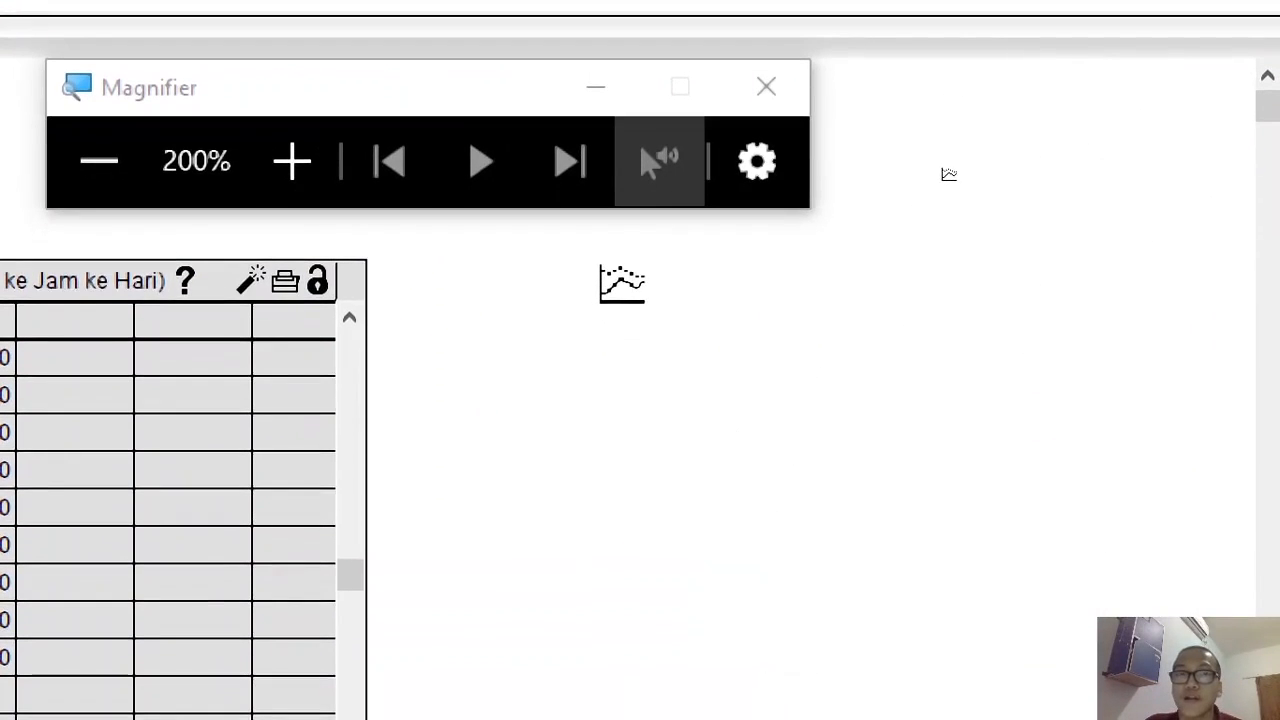
pyautogui.click(553, 276)
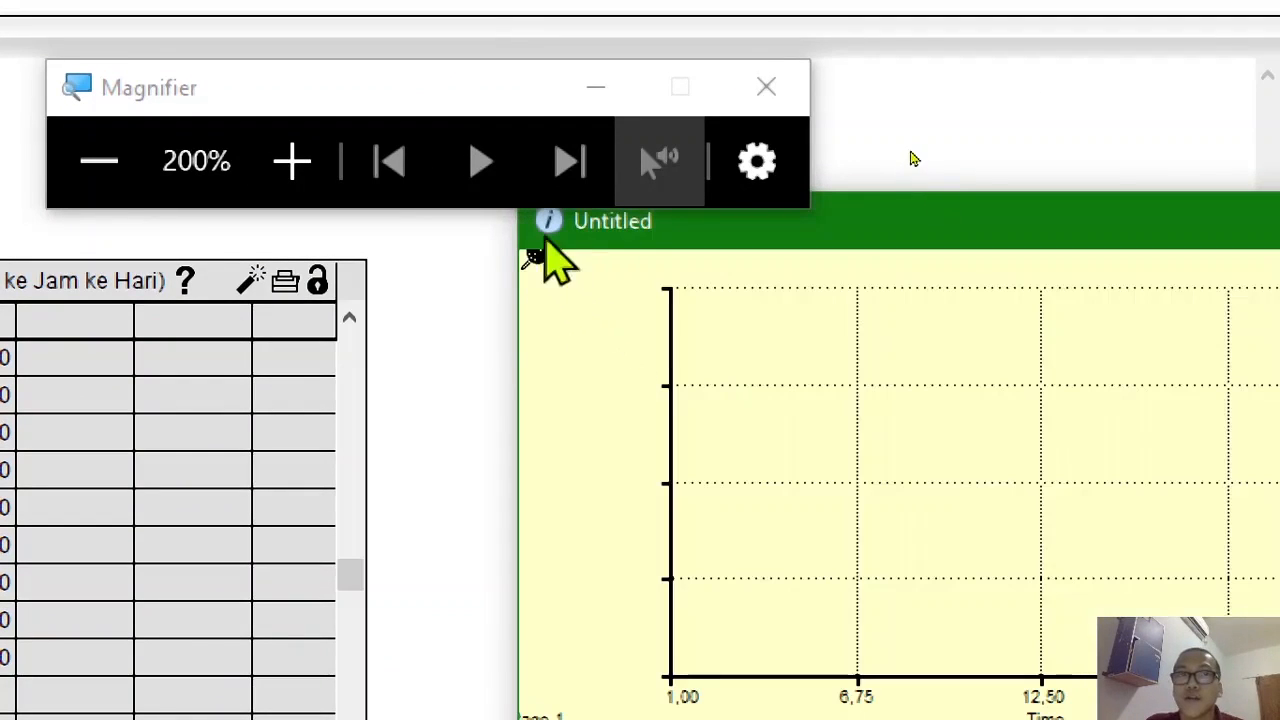
pyautogui.click(99, 161)
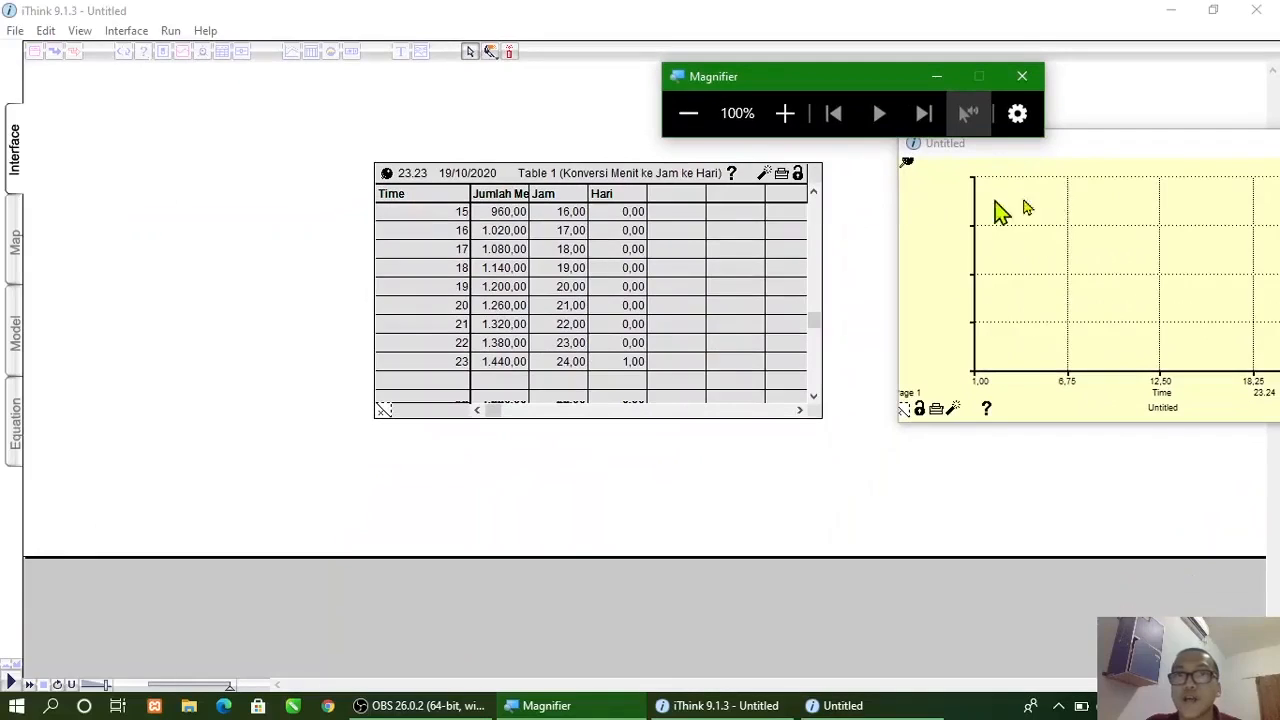
# Step: Move the blank graph pad directly beside the conversion table and pin it to the interface page
pyautogui.click(1059, 145)
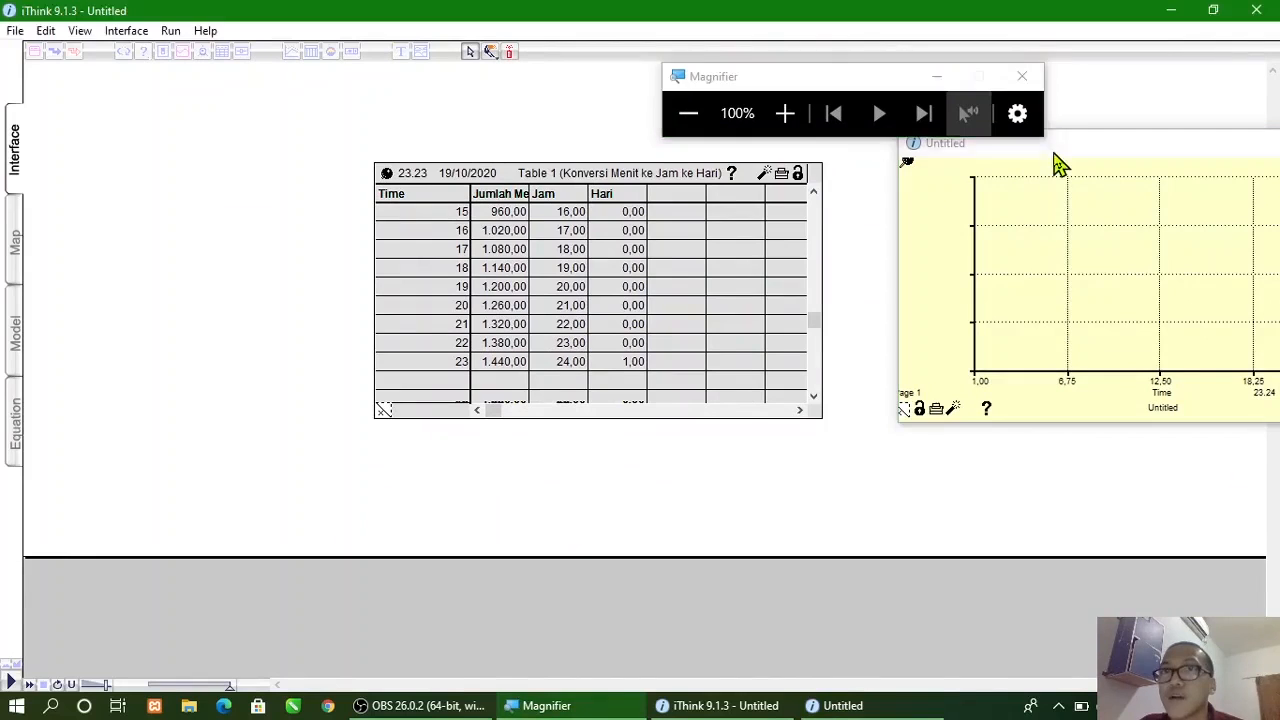
pyautogui.moveTo(1071, 163); pyautogui.dragTo(994, 186)
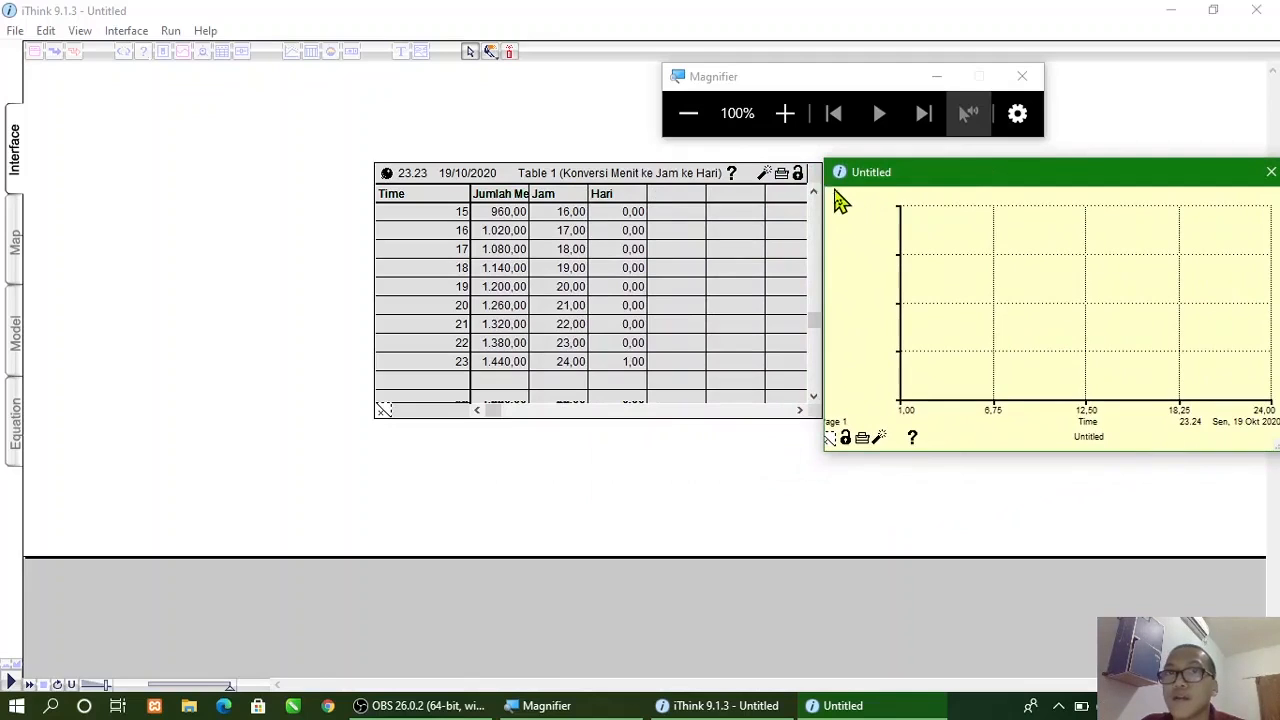
pyautogui.click(834, 190)
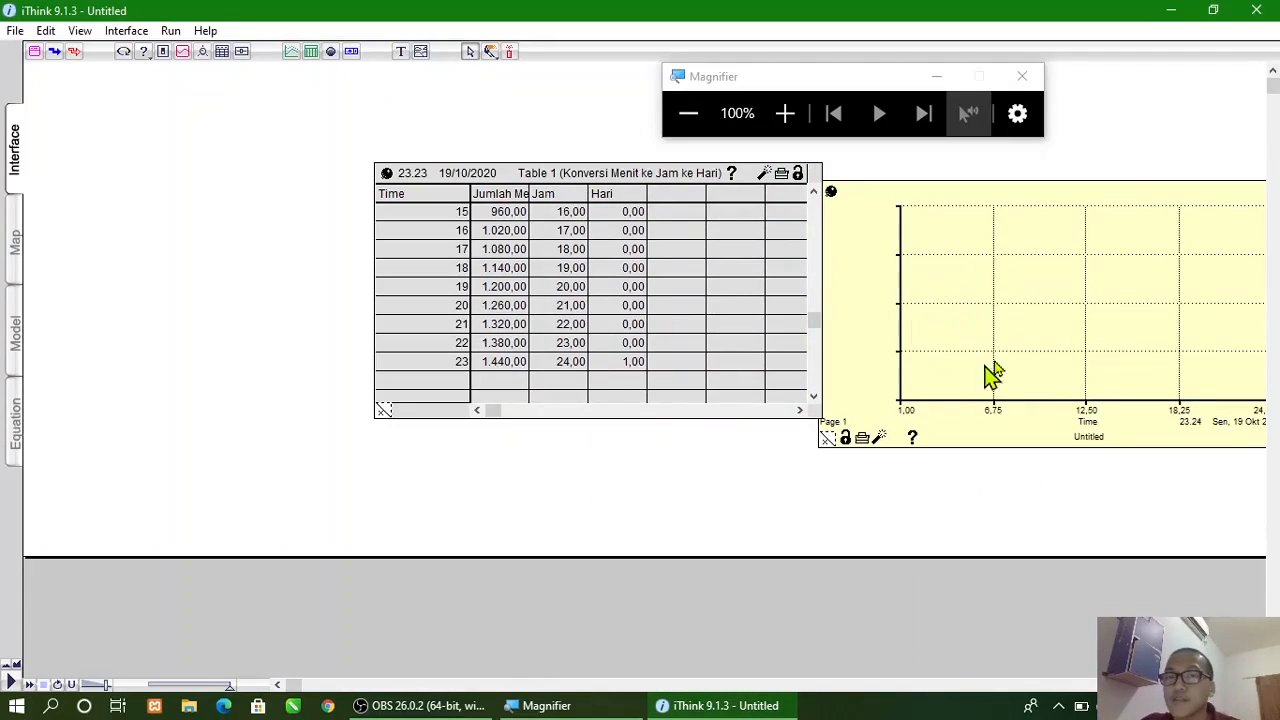
# Step: Define the graph as a time series plotting Jumlah_Menit, Jam and Hari, in that order
pyautogui.doubleClick(944, 300)
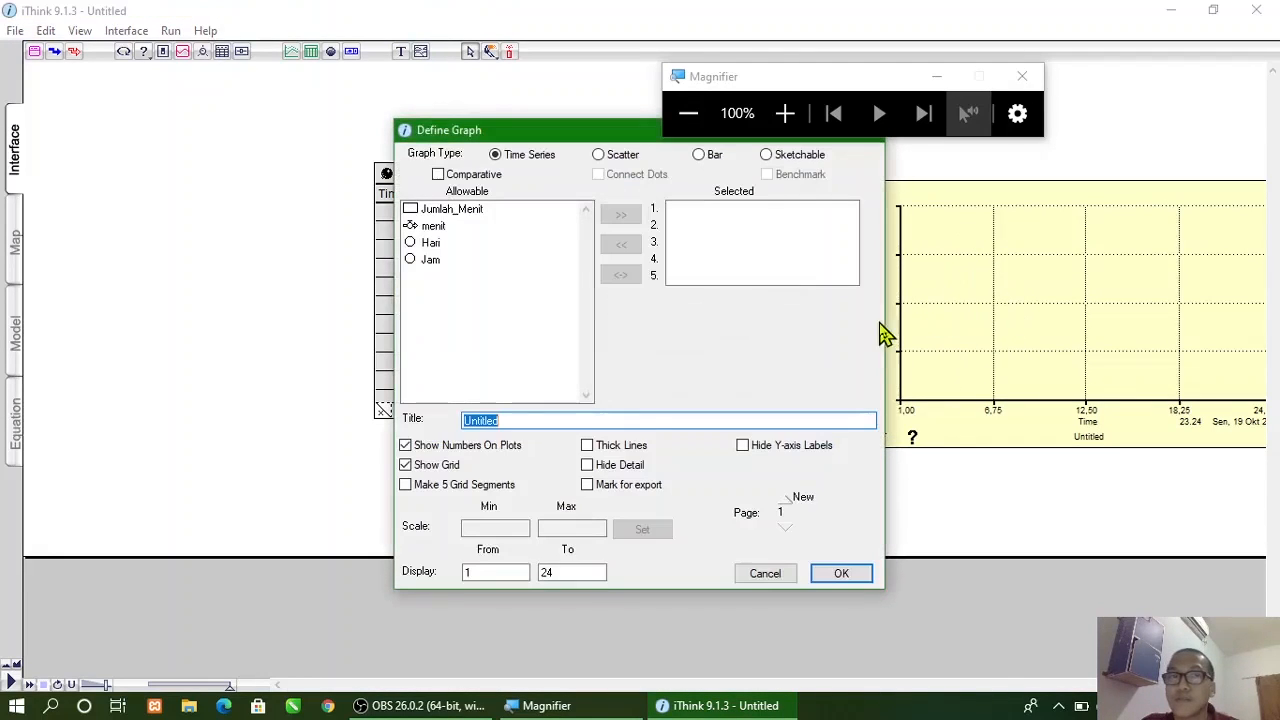
pyautogui.click(785, 113)
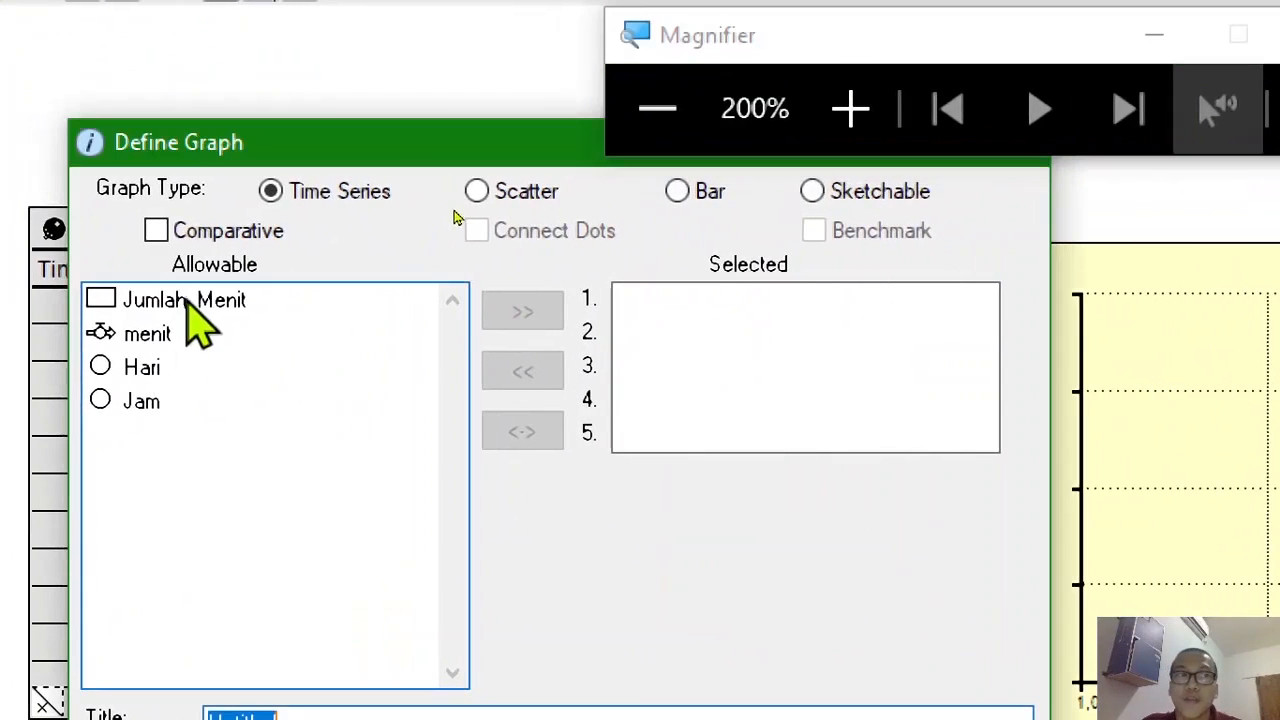
pyautogui.click(170, 300)
pyautogui.click(522, 311)
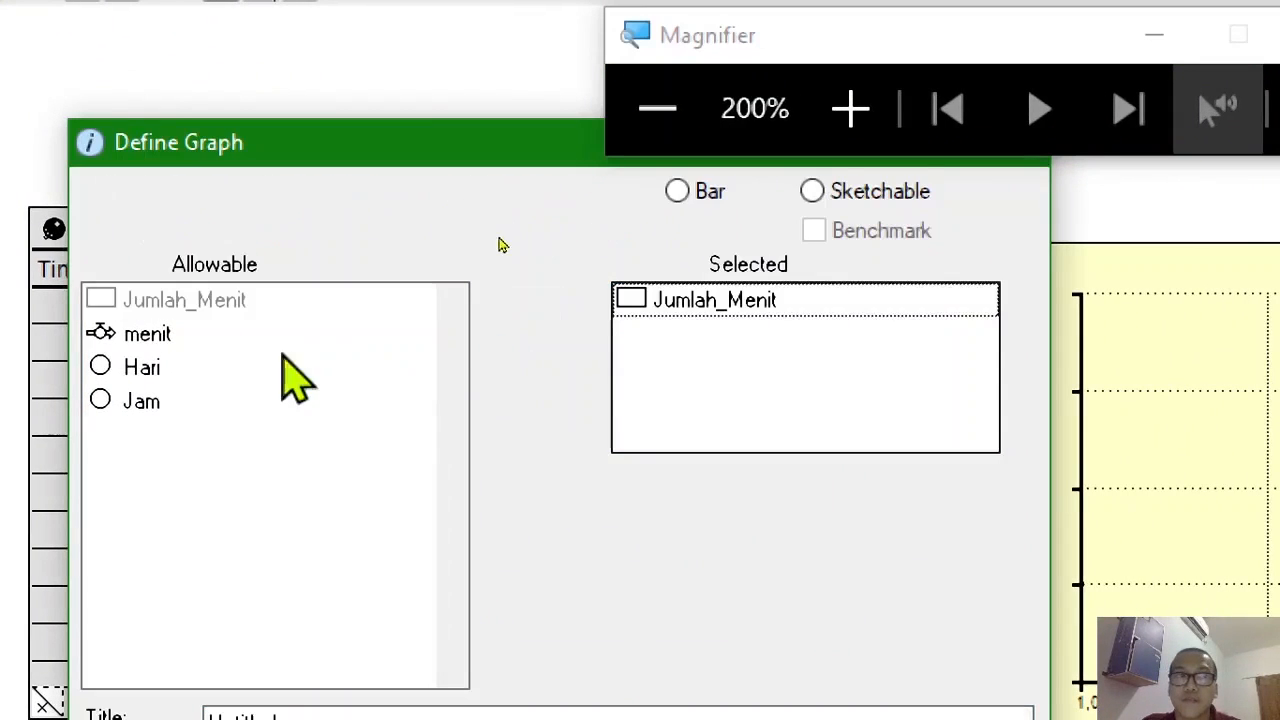
pyautogui.click(140, 405)
pyautogui.click(548, 310)
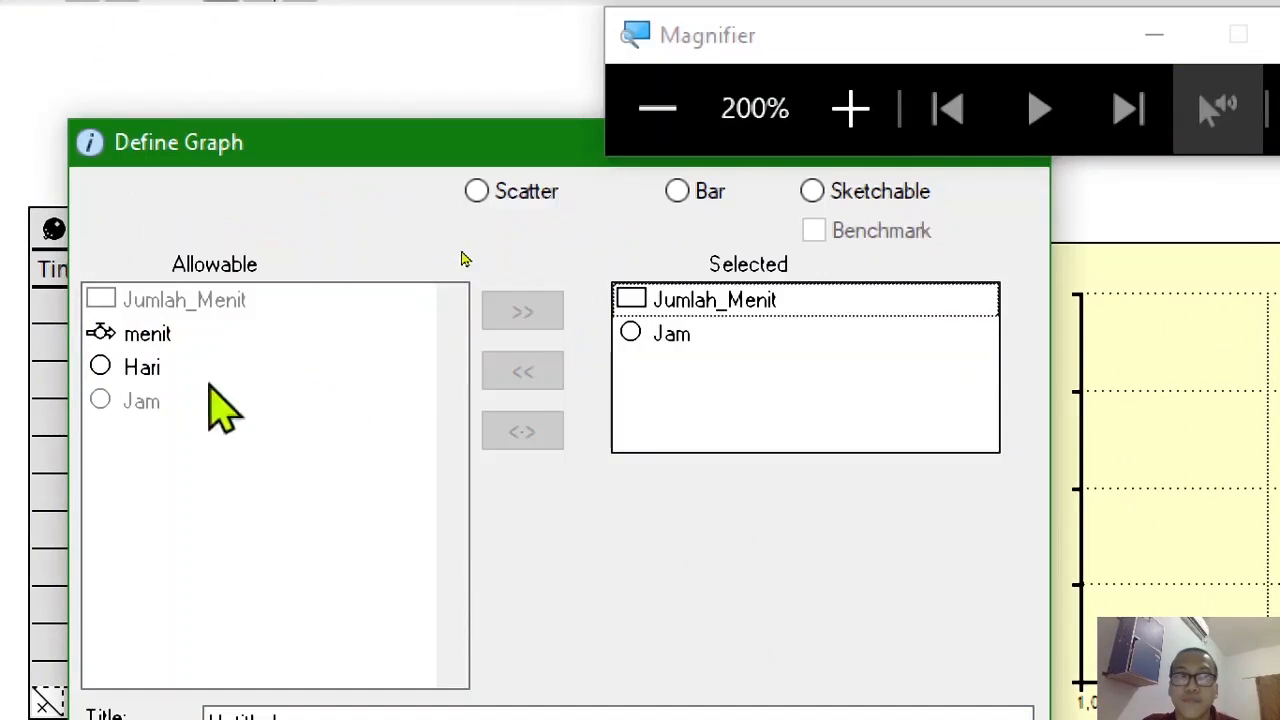
pyautogui.click(128, 368)
pyautogui.click(540, 308)
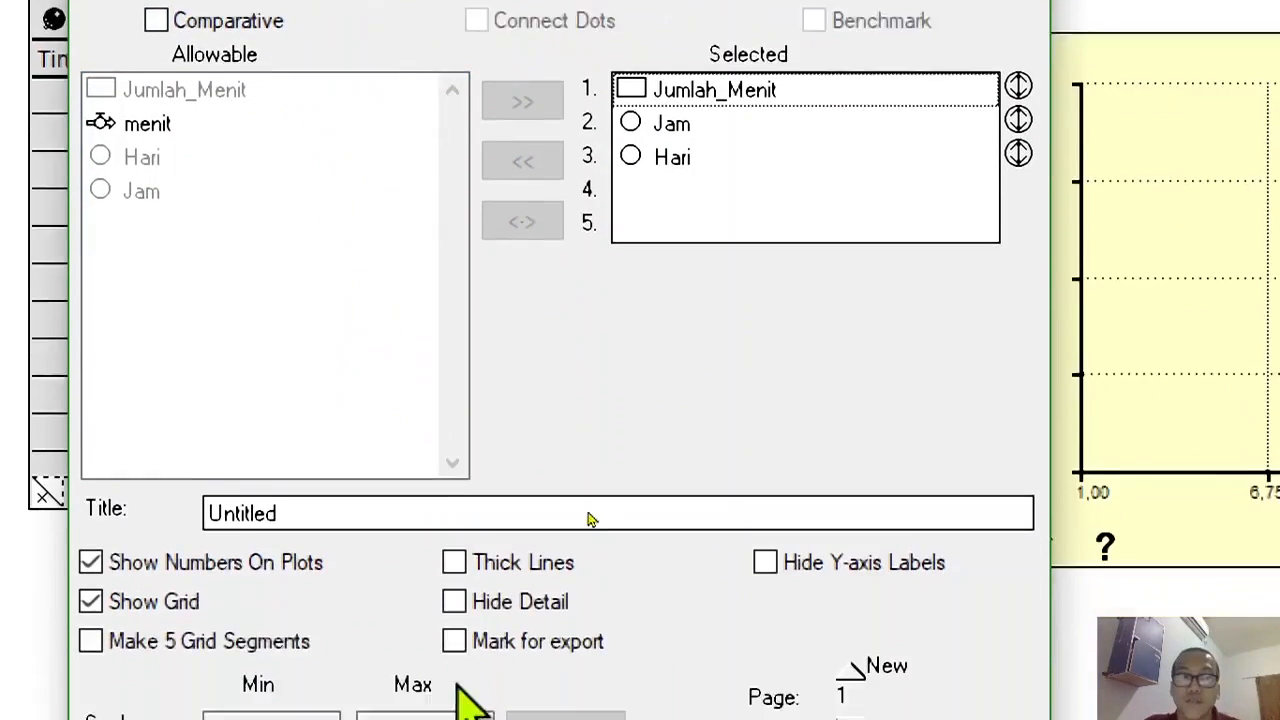
# Step: Title the graph "Konversi Menit ke Jam ke Hari", enable Thick Lines and accept the graph definition
pyautogui.click(285, 414)
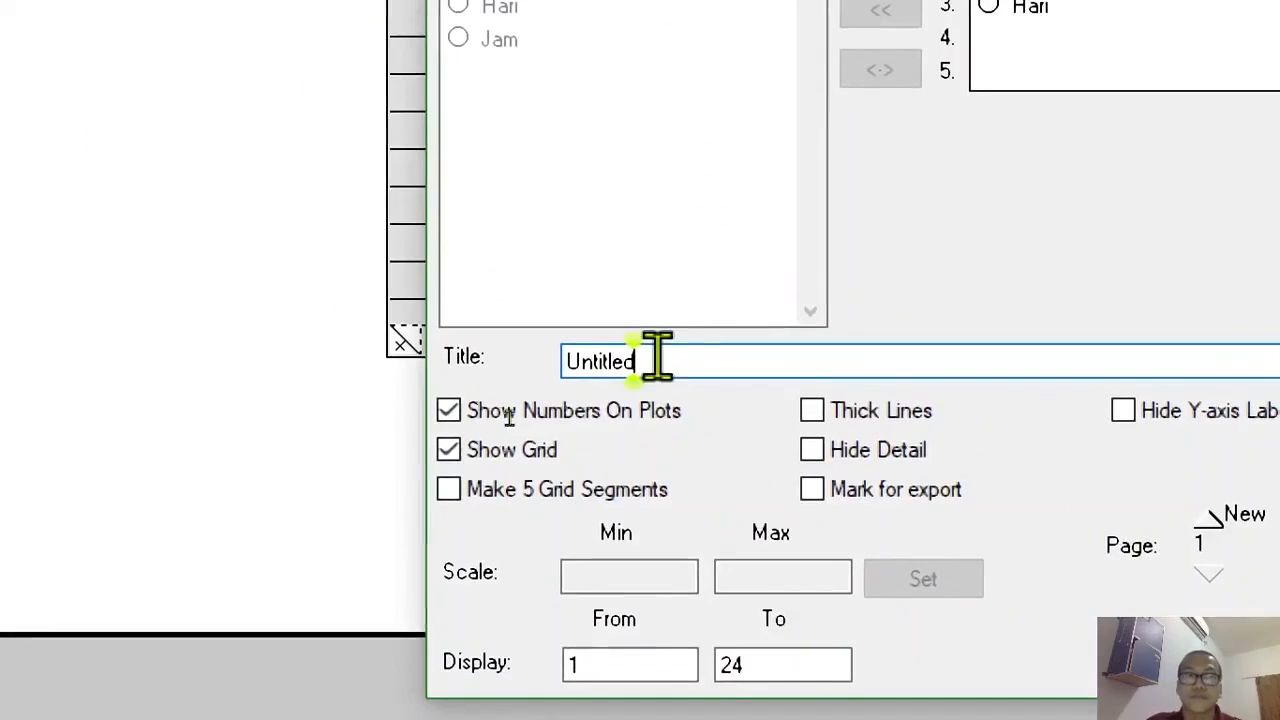
pyautogui.press('BackSpace')
pyautogui.press('BackSpace')
pyautogui.press('BackSpace')
pyautogui.press('BackSpace')
pyautogui.press('BackSpace')
pyautogui.press('BackSpace')
pyautogui.press('BackSpace')
pyautogui.press('BackSpace')
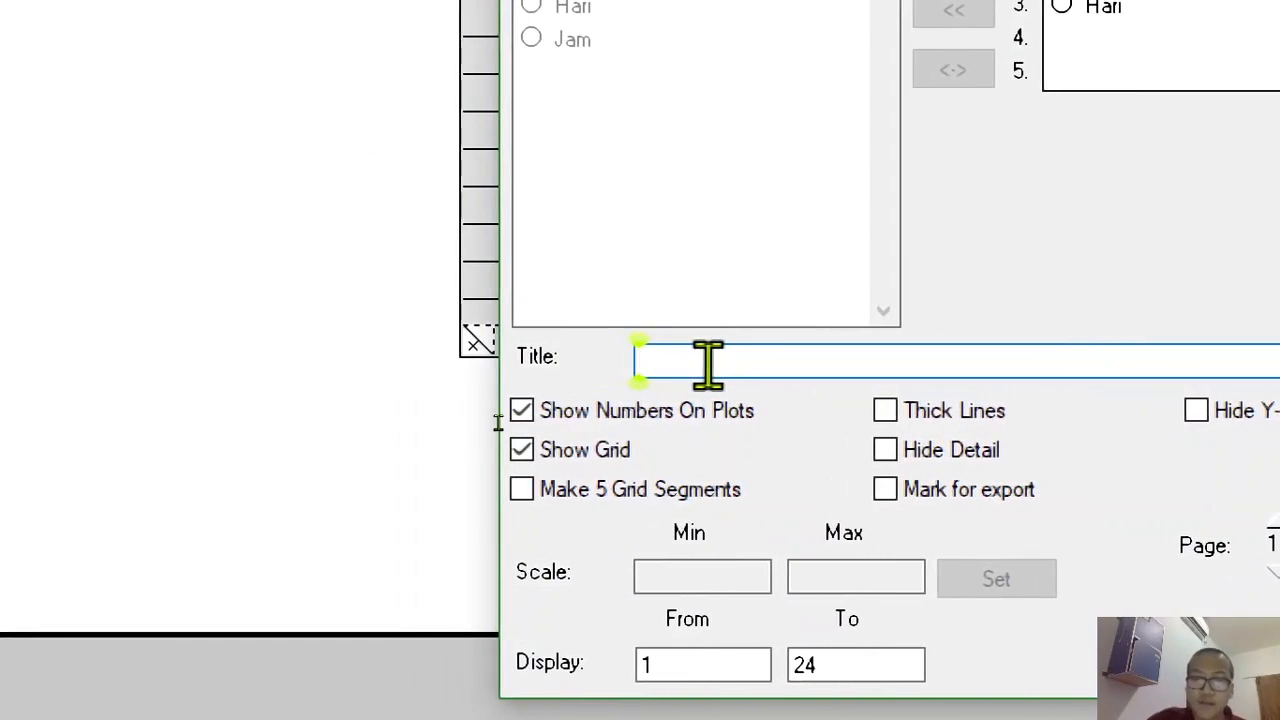
pyautogui.write('Konversi Jam')
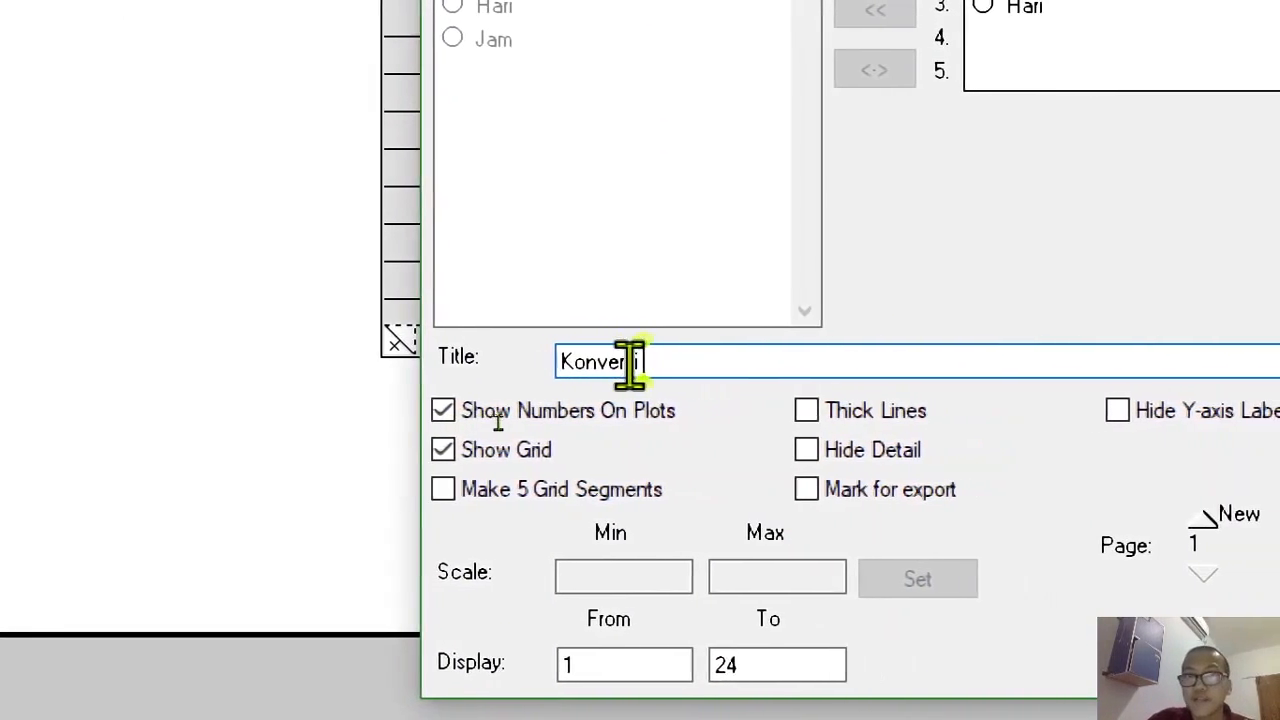
pyautogui.write(' Ke')
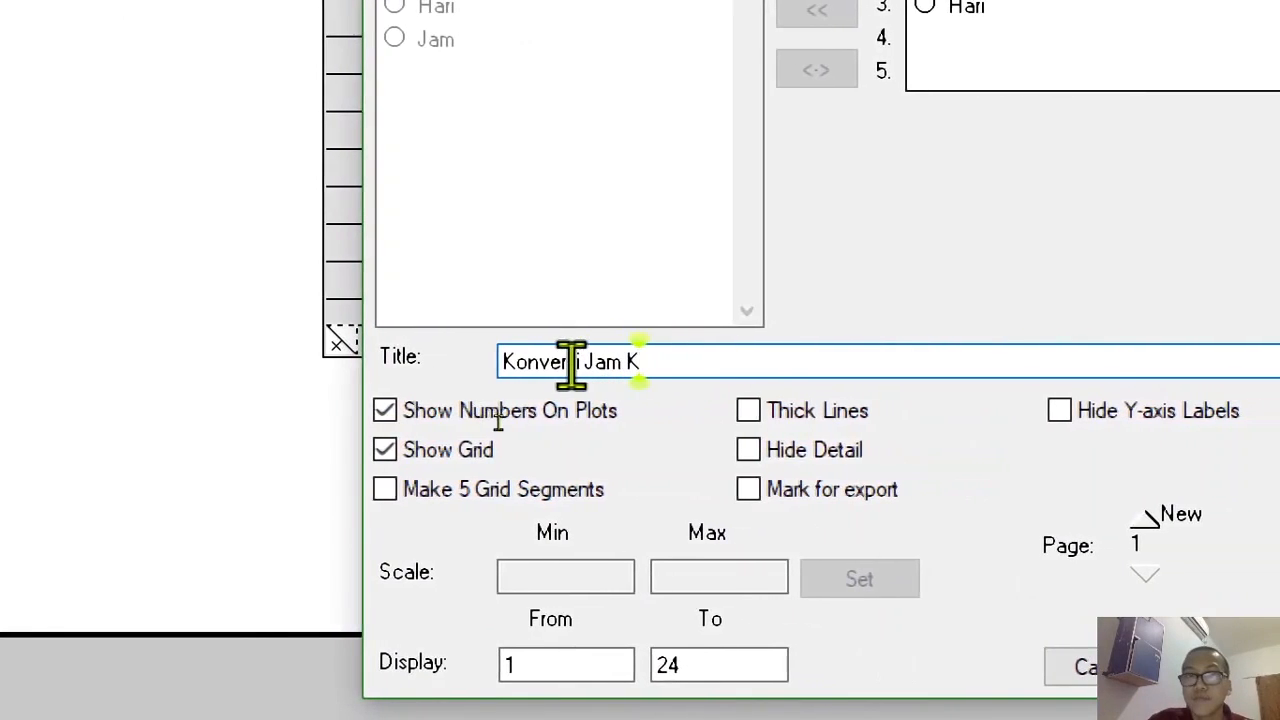
pyautogui.press('BackSpace')
pyautogui.press('BackSpace')
pyautogui.press('BackSpace')
pyautogui.press('BackSpace')
pyautogui.press('BackSpace')
pyautogui.press('BackSpace')
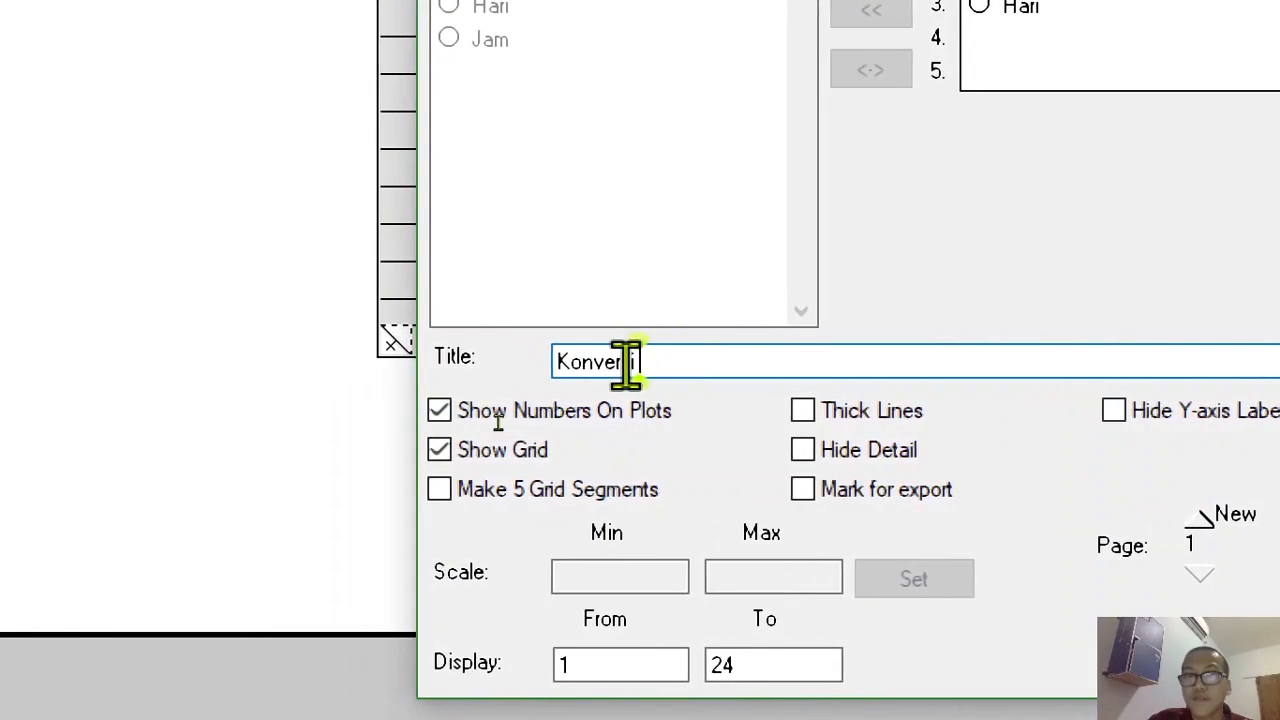
pyautogui.write('Menit ke Jam ')
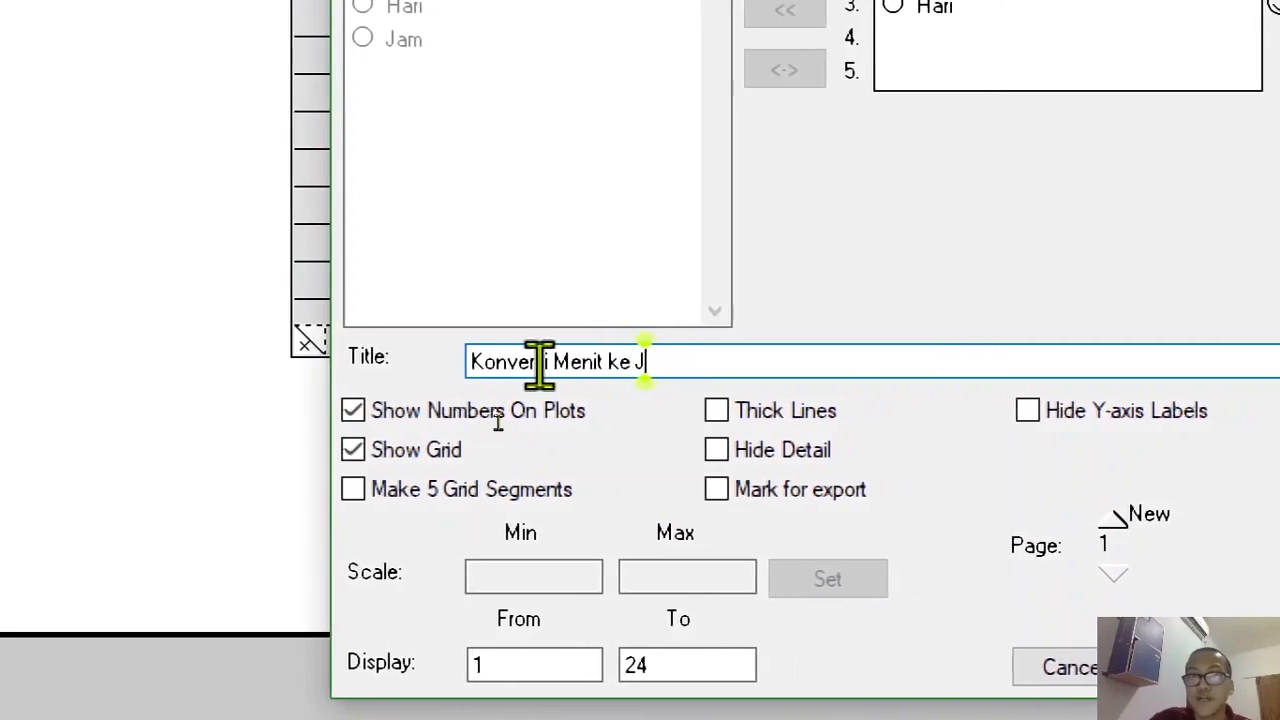
pyautogui.write('da')
pyautogui.press('BackSpace')
pyautogui.press('BackSpace')
pyautogui.write('ke ')
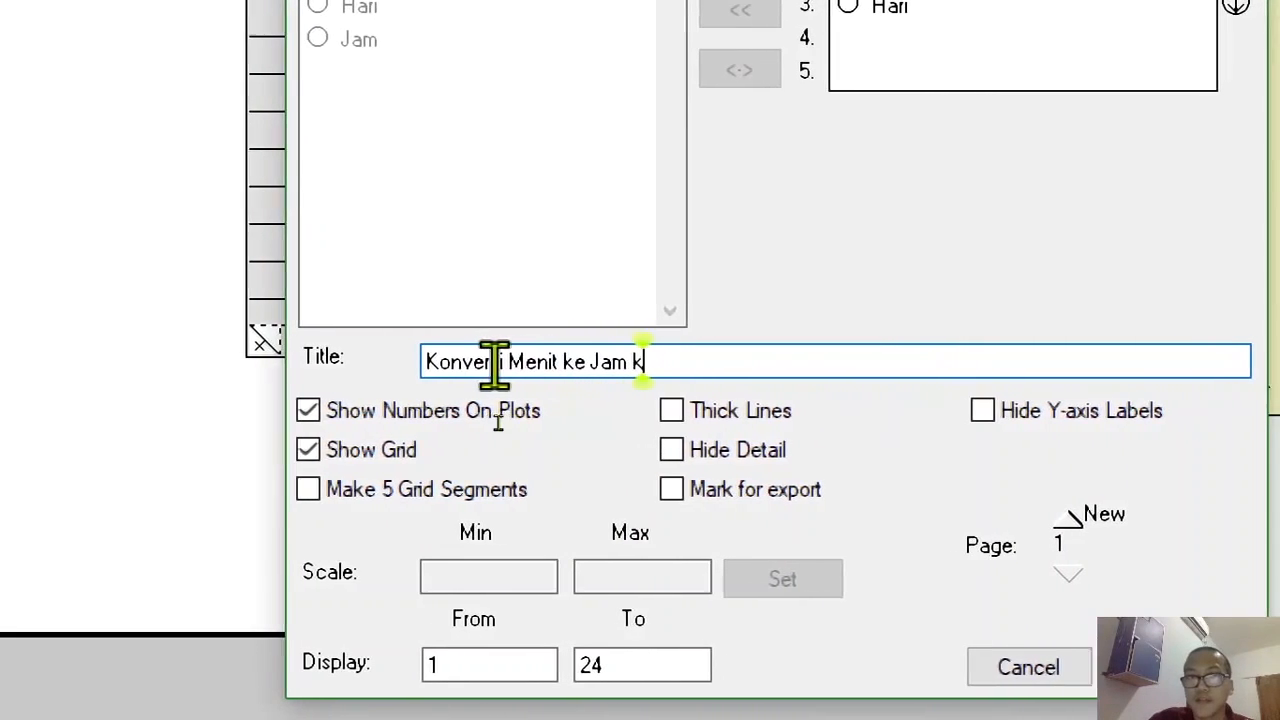
pyautogui.write('Hari')
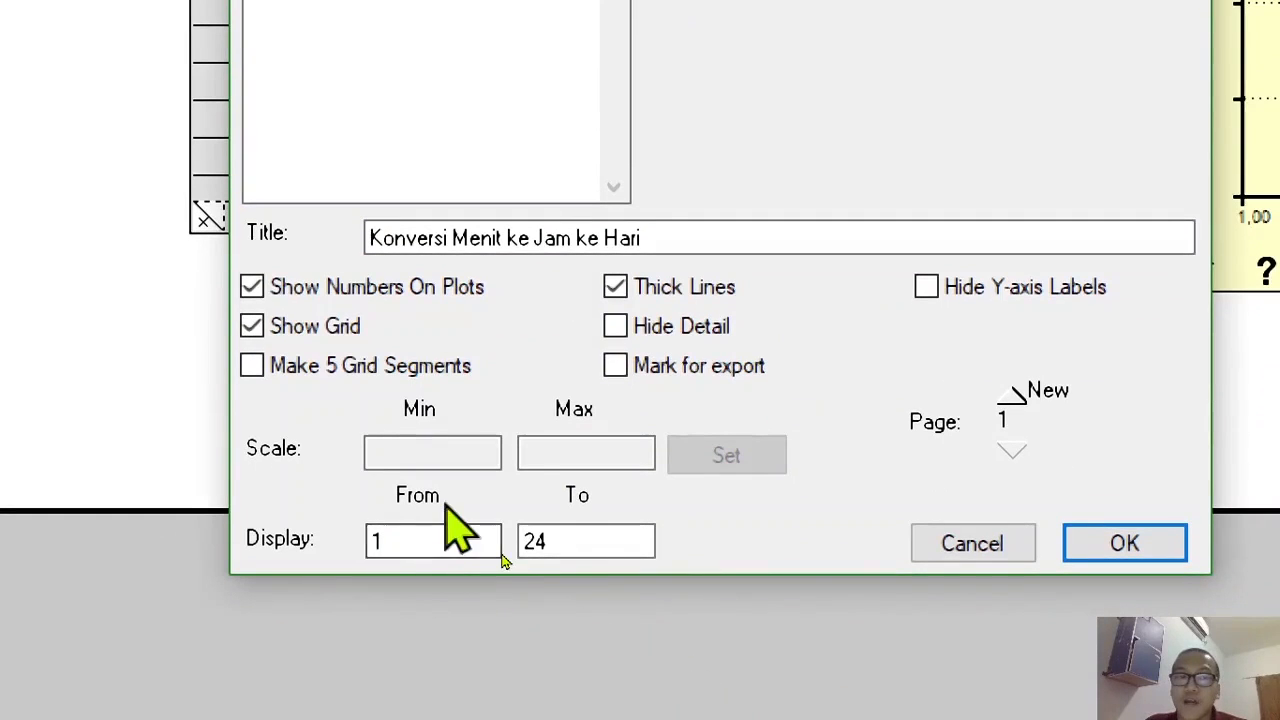
pyautogui.click(574, 540)
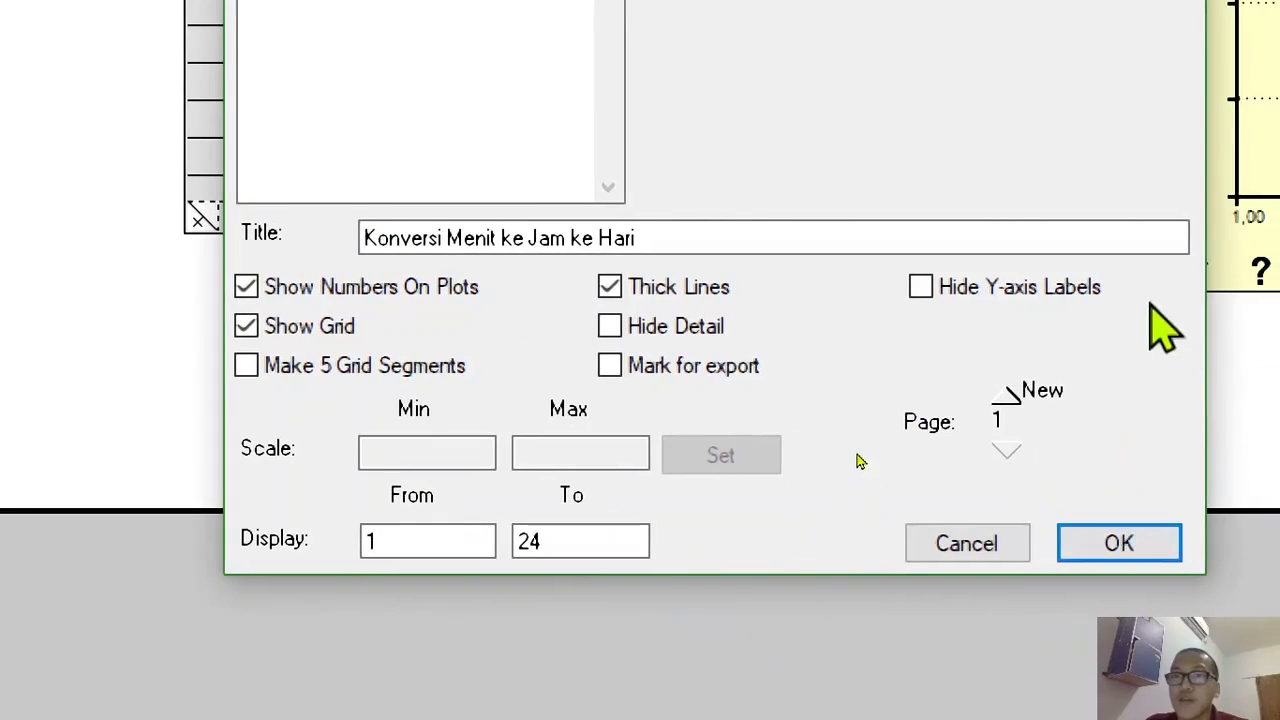
pyautogui.click(1120, 540)
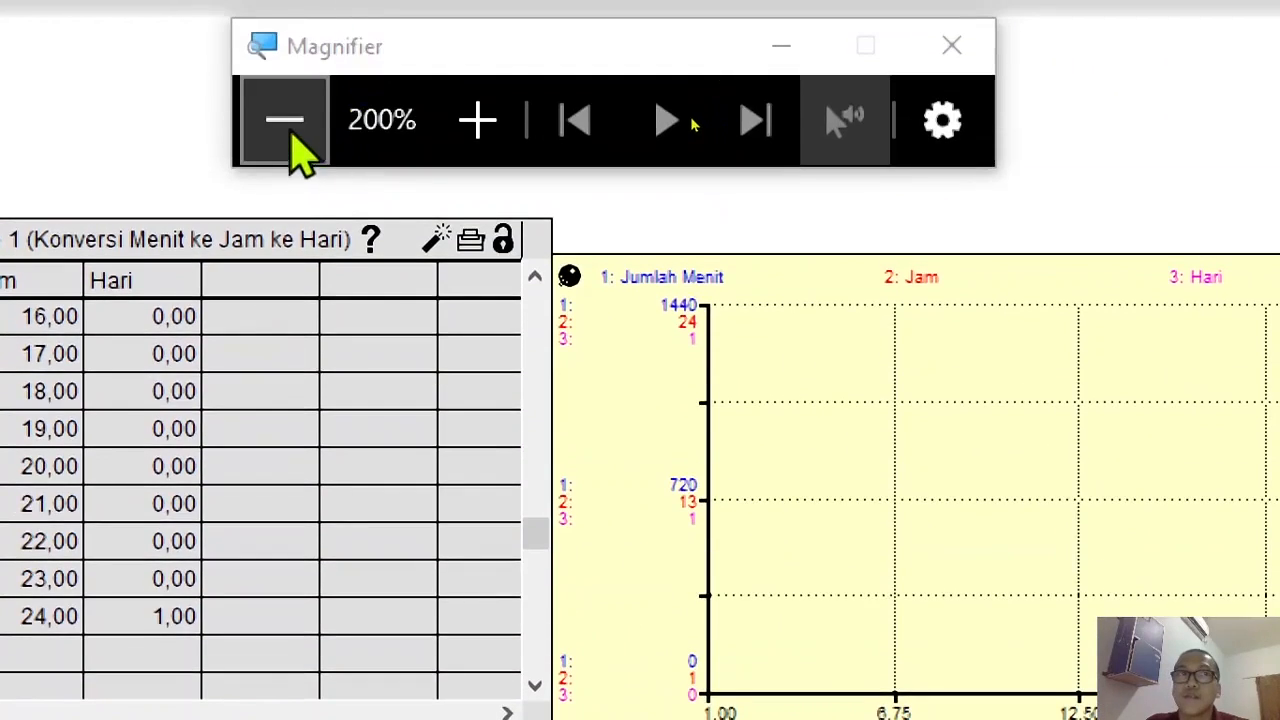
# Step: Run the simulation to plot the three variables in the graph, and return the conversion table to its Initial row
pyautogui.click(288, 122)
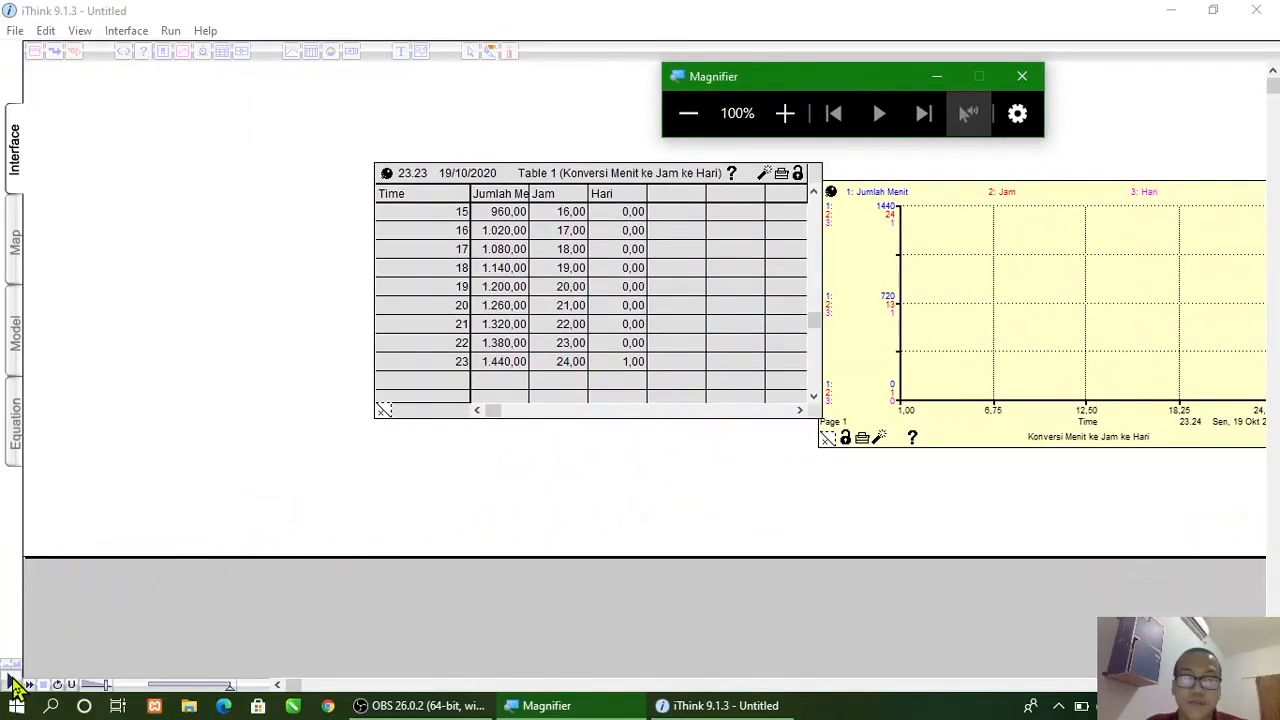
pyautogui.click(13, 685)
pyautogui.click(14, 684)
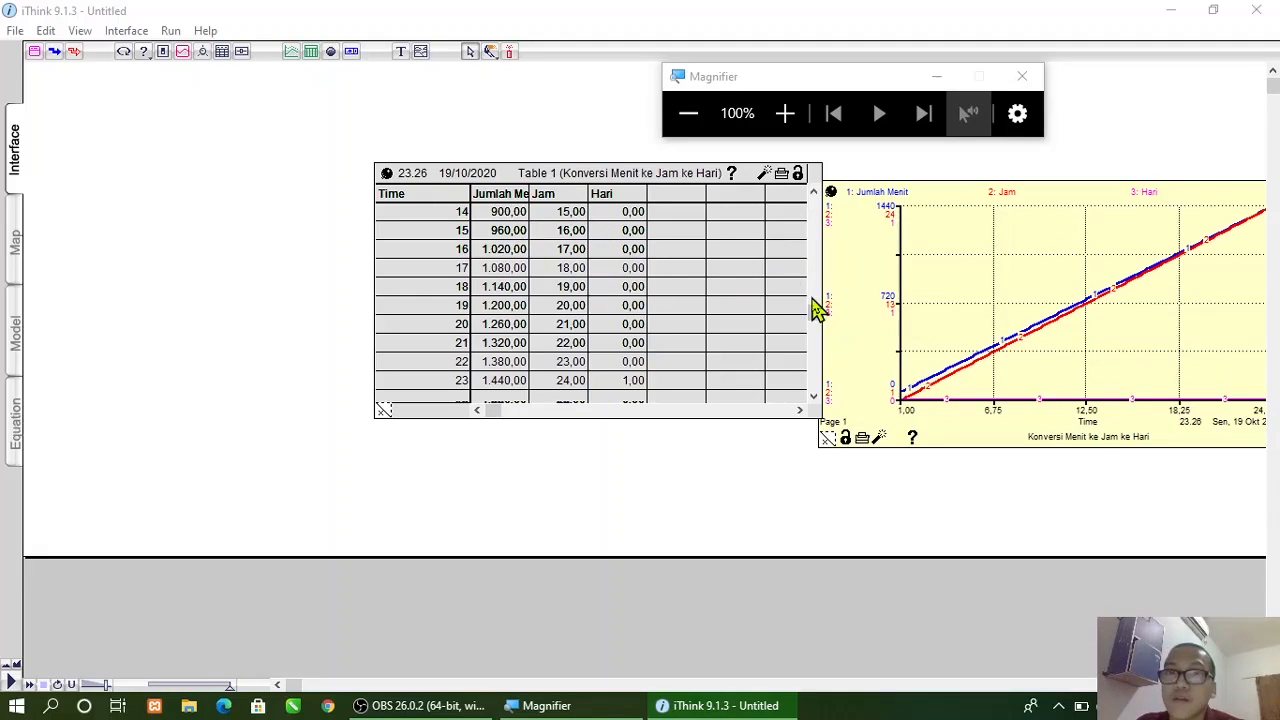
pyautogui.moveTo(815, 320); pyautogui.dragTo(813, 200)
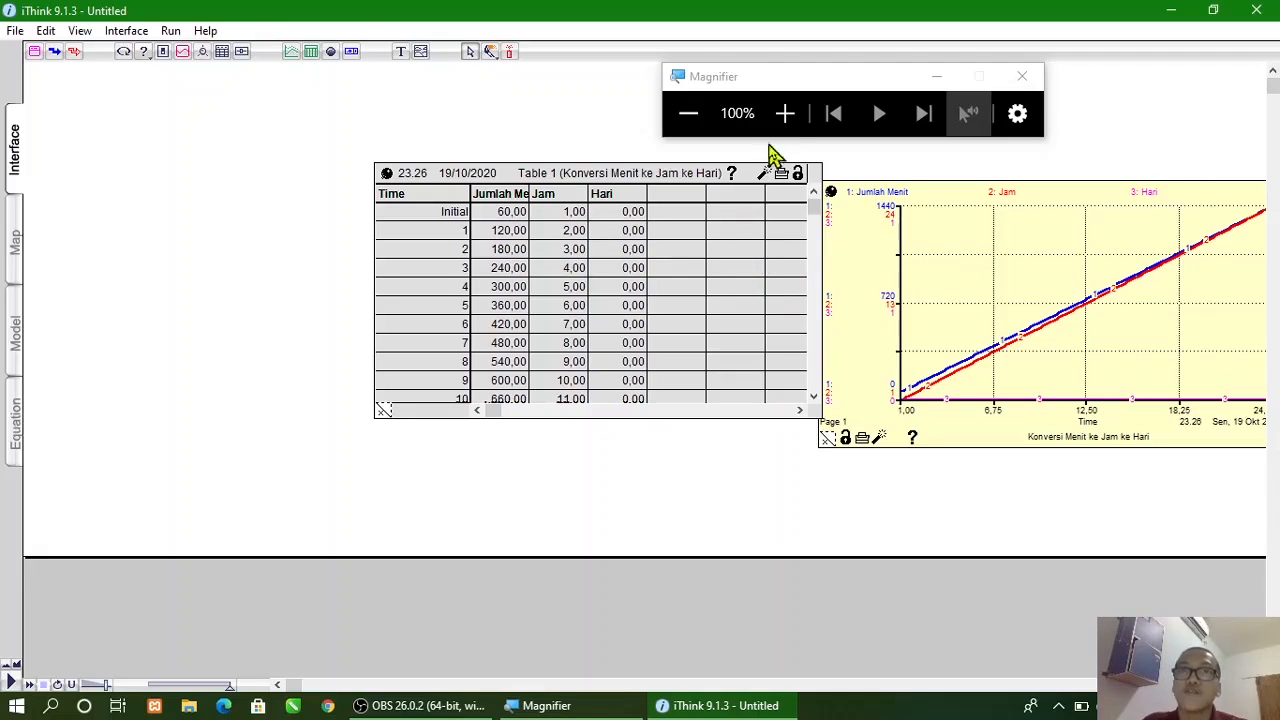
pyautogui.click(786, 116)
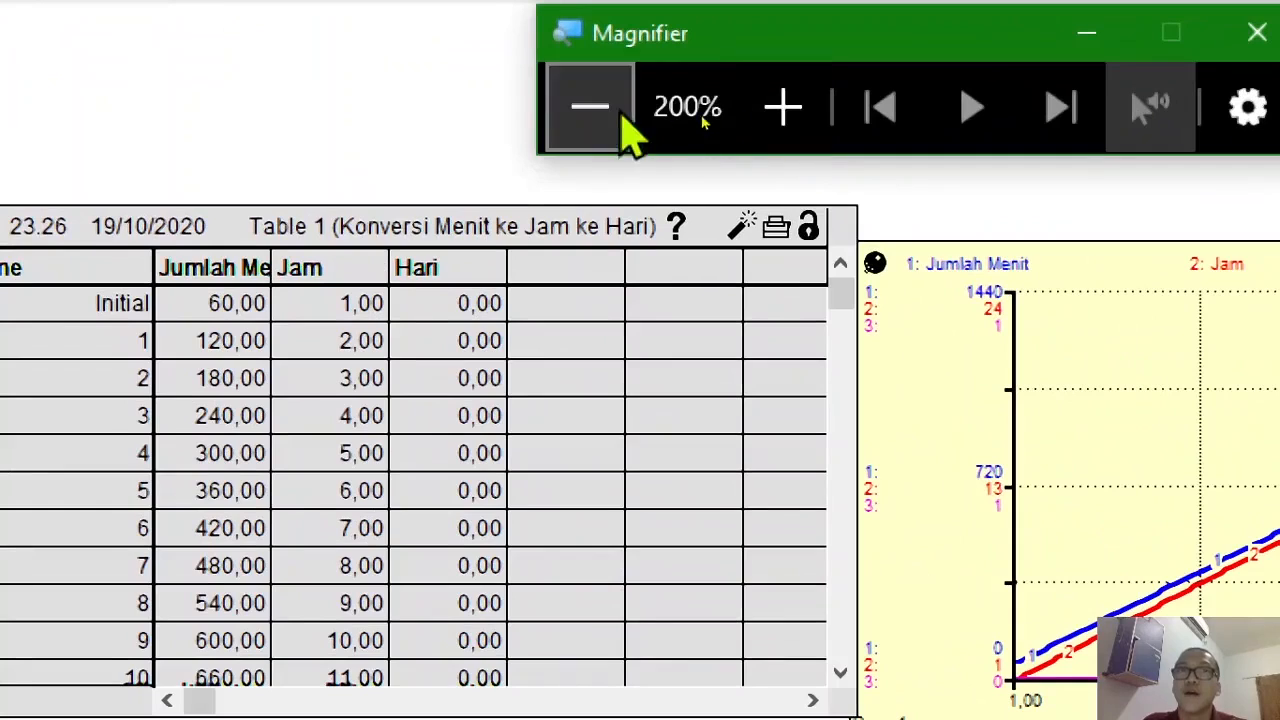
pyautogui.click(600, 110)
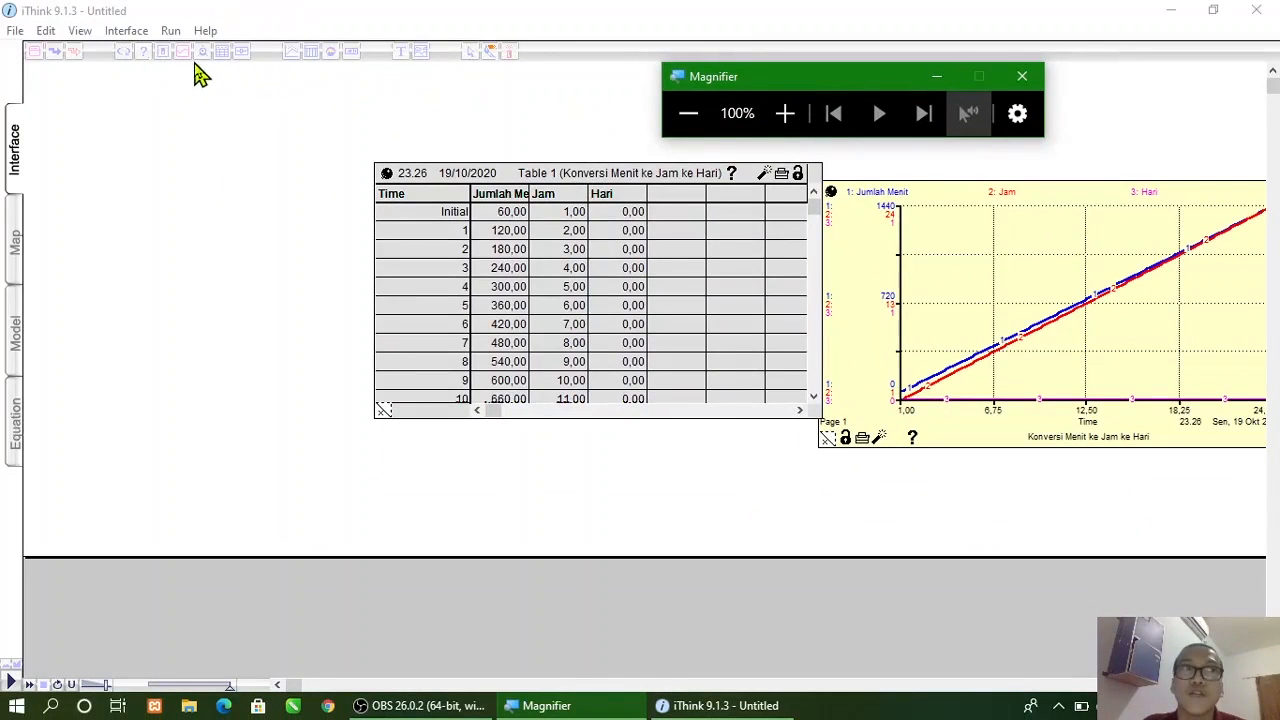
# Step: Place a new button on the interface page in the empty area below the conversion table
pyautogui.click(145, 64)
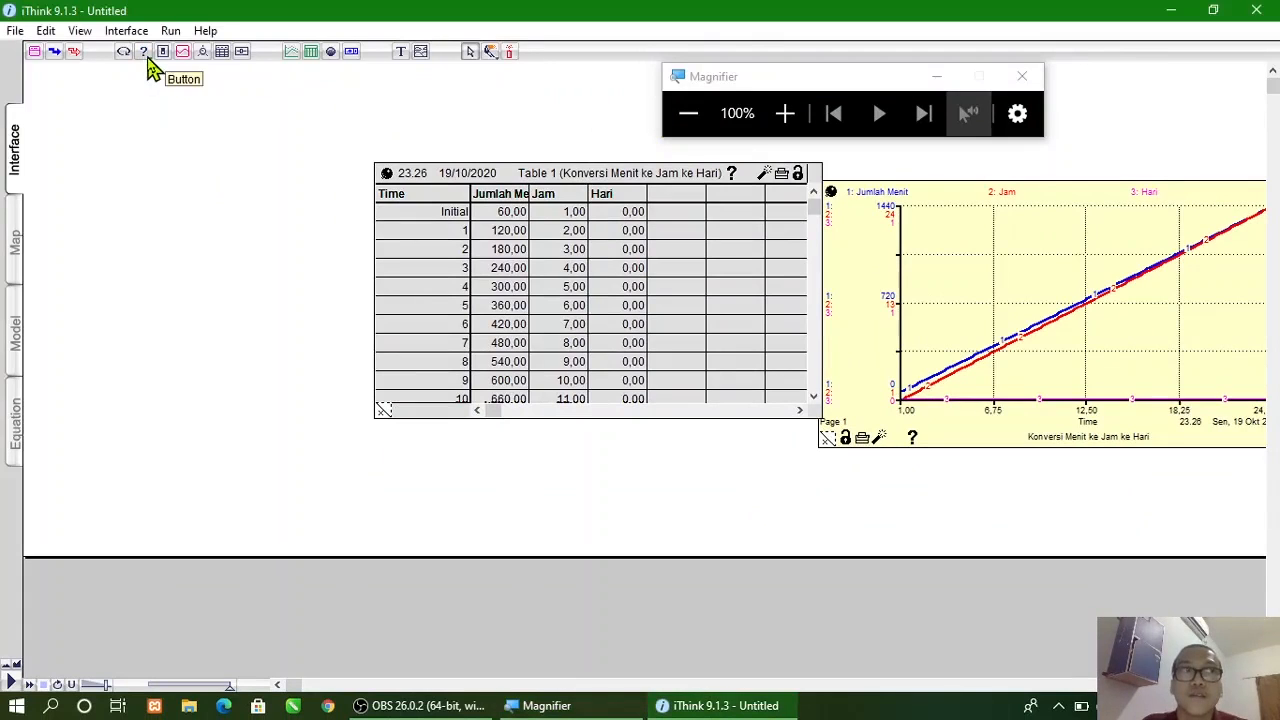
pyautogui.click(785, 113)
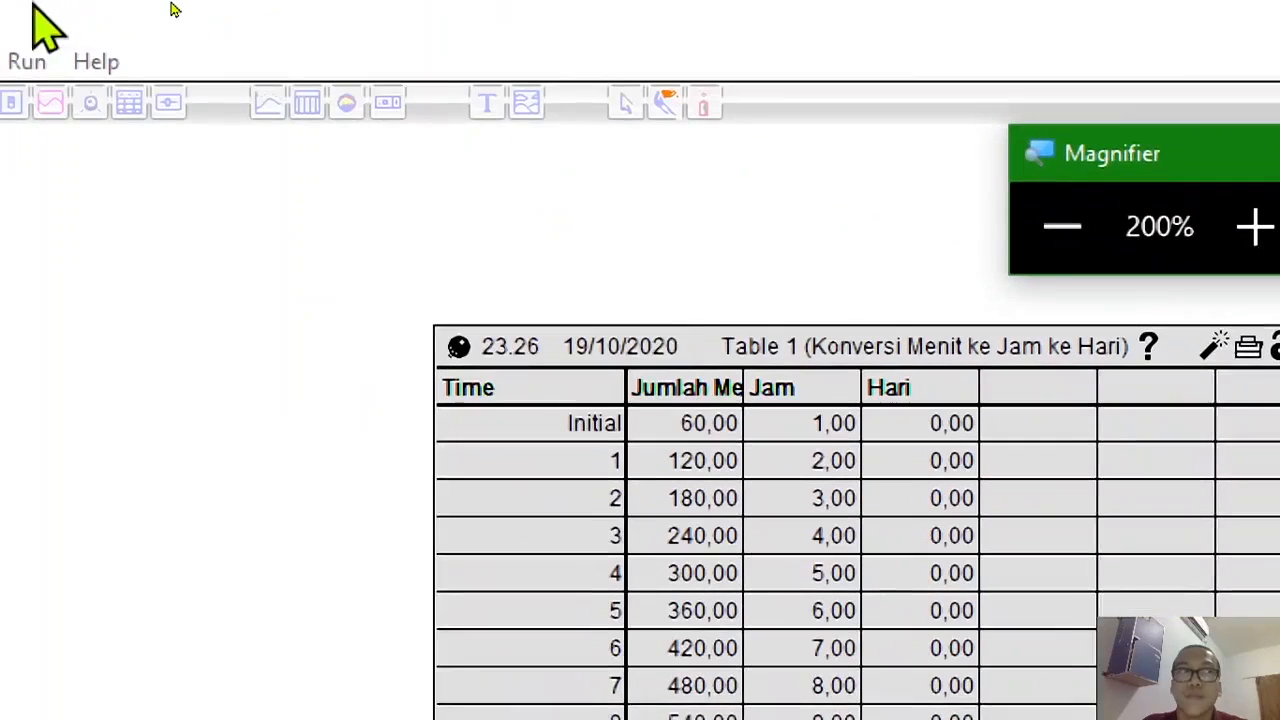
pyautogui.click(54, 116)
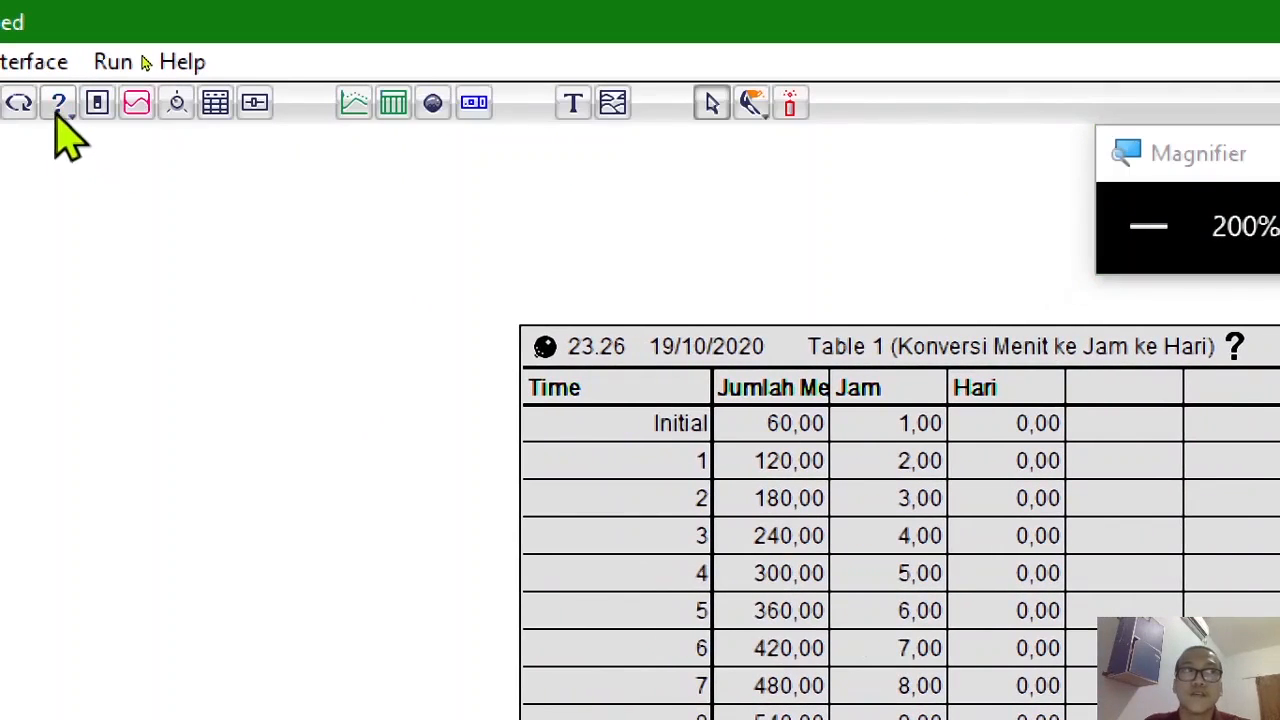
pyautogui.click(58, 102)
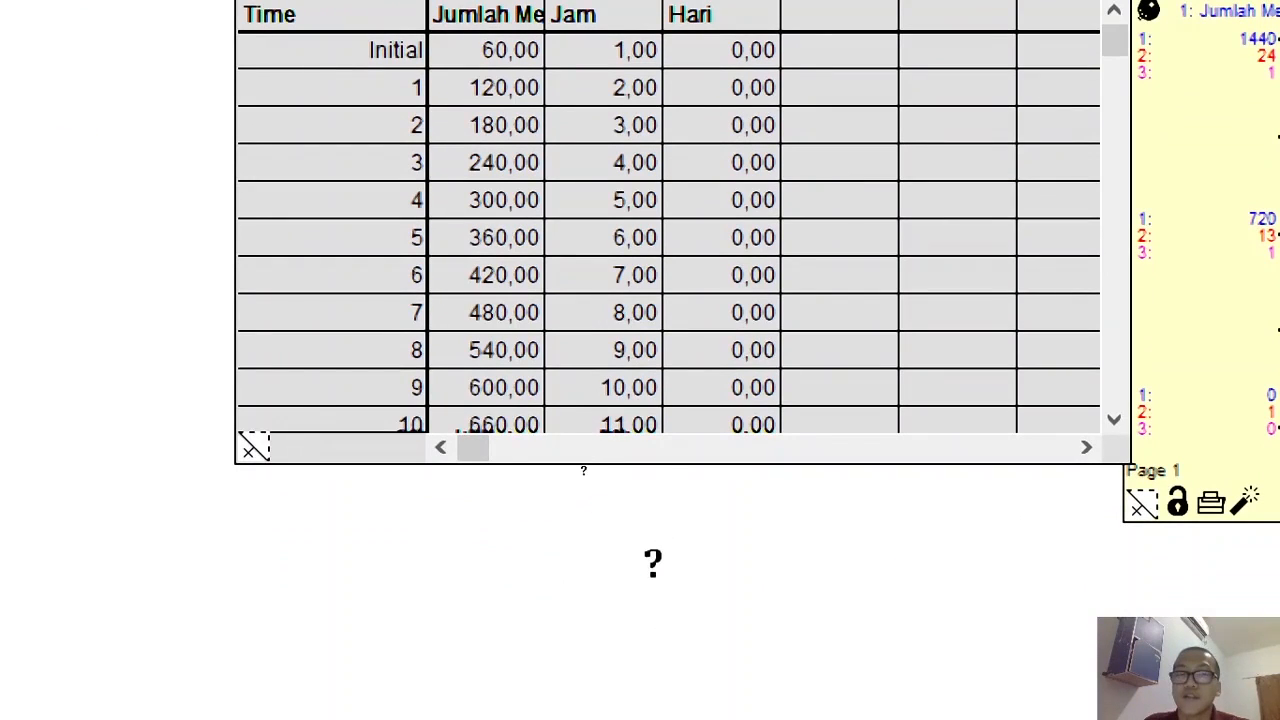
pyautogui.click(652, 563)
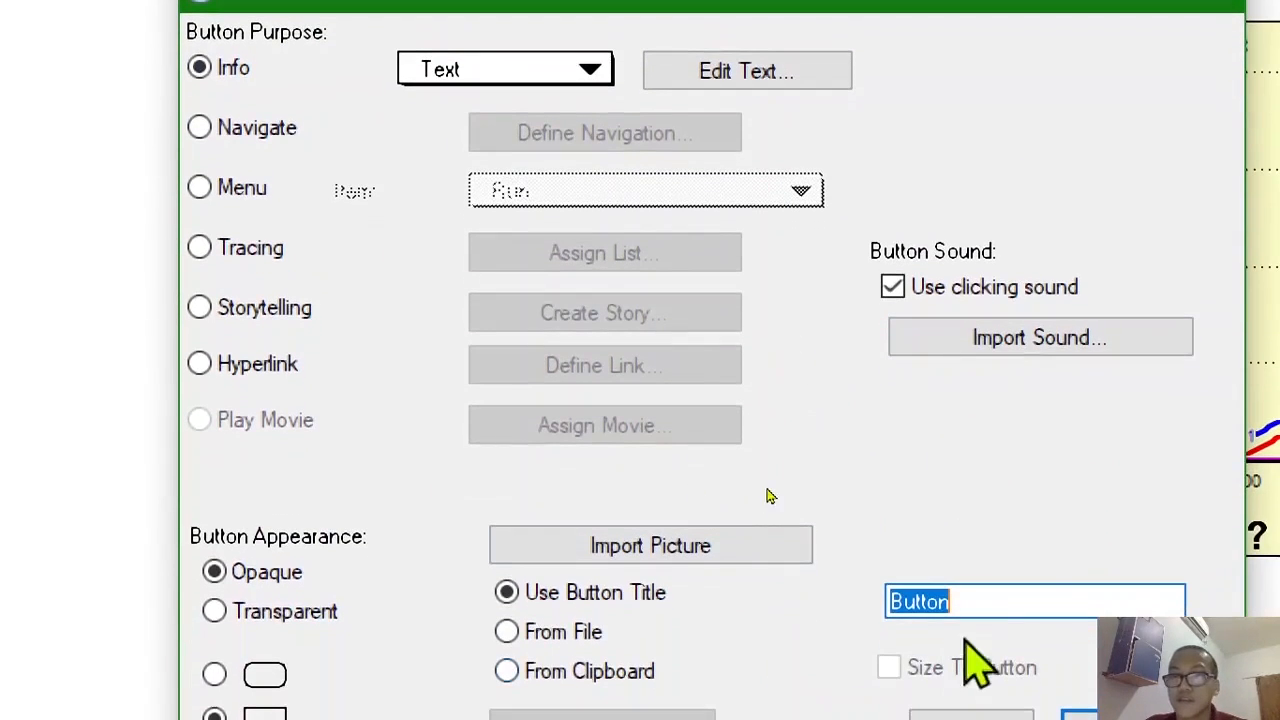
# Step: Set the new button's title to "Run" in its definition
pyautogui.click(985, 709)
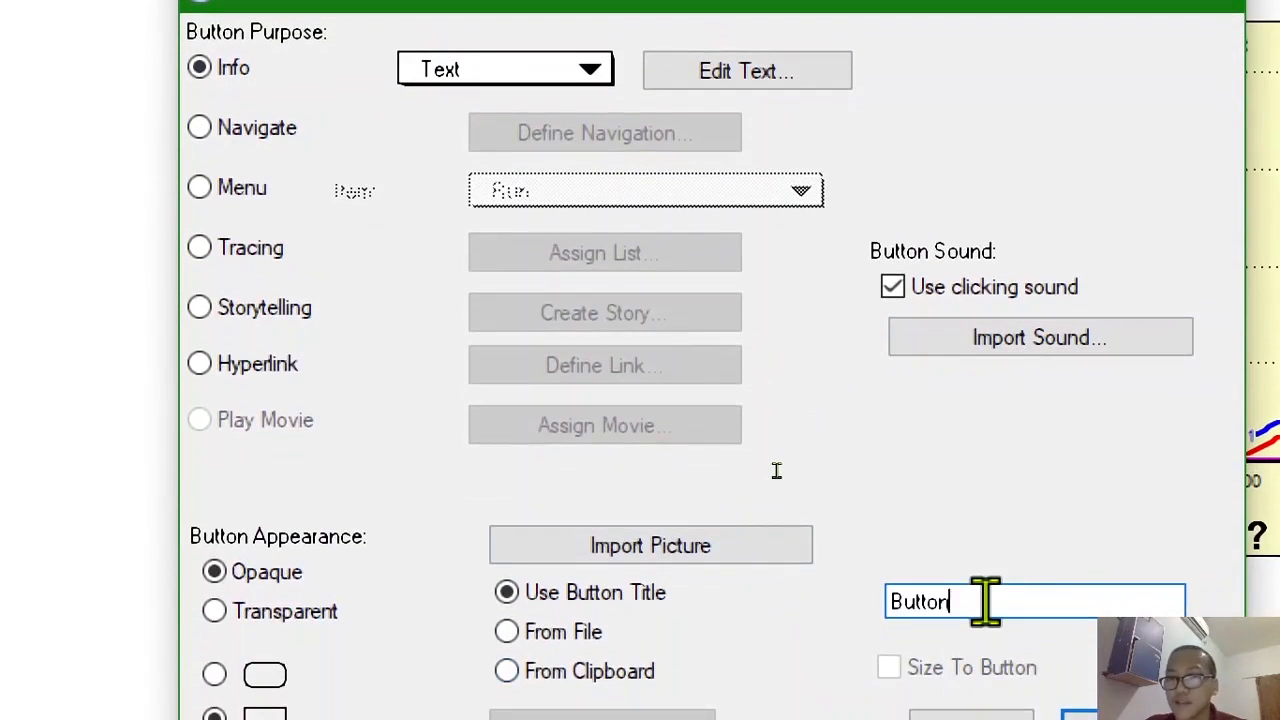
pyautogui.press('BackSpace')
pyautogui.press('BackSpace')
pyautogui.press('BackSpace')
pyautogui.press('BackSpace')
pyautogui.press('BackSpace')
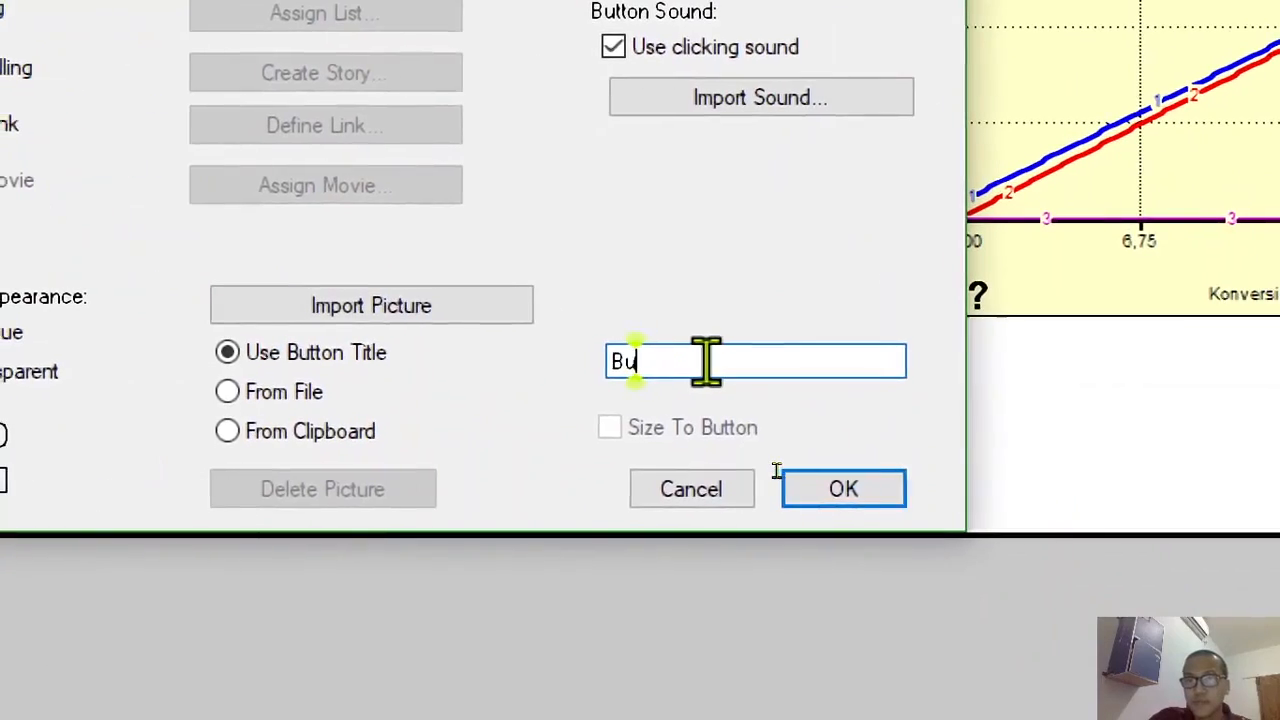
pyautogui.write('Run')
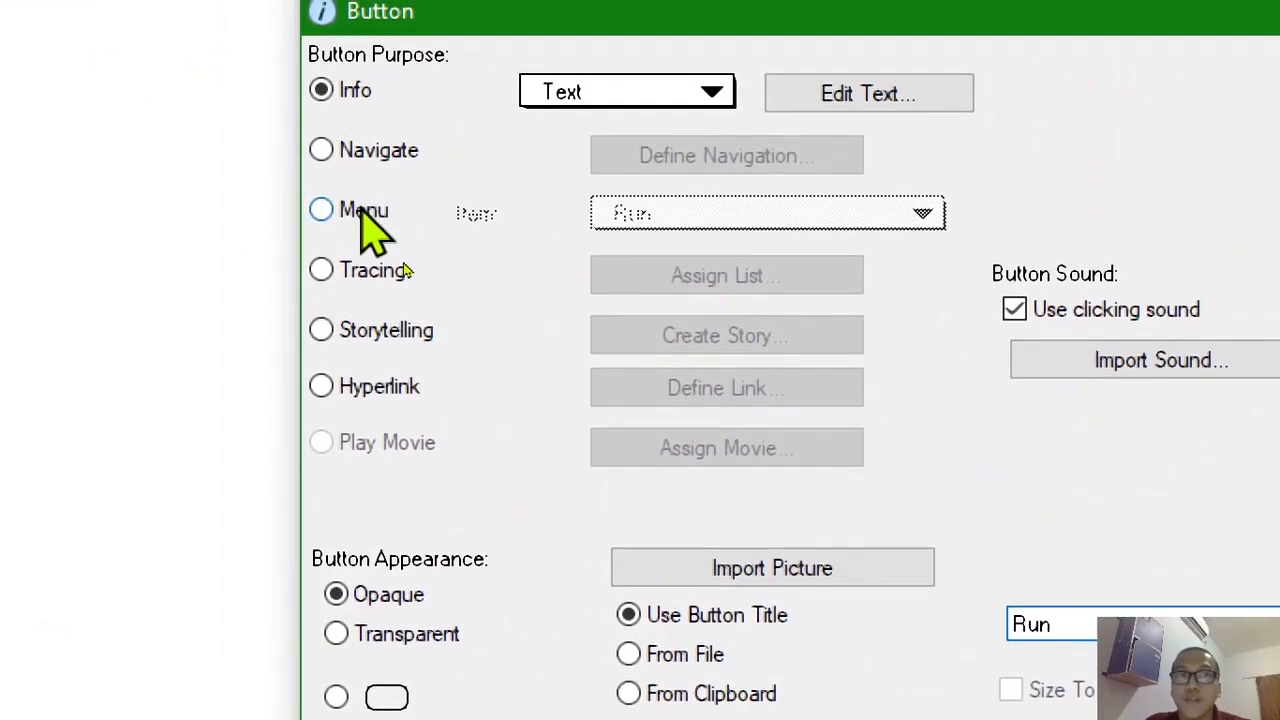
# Step: Give the button the Menu purpose with the Run item and a rounded-corner shape, and accept the settings
pyautogui.click(357, 212)
pyautogui.click(700, 215)
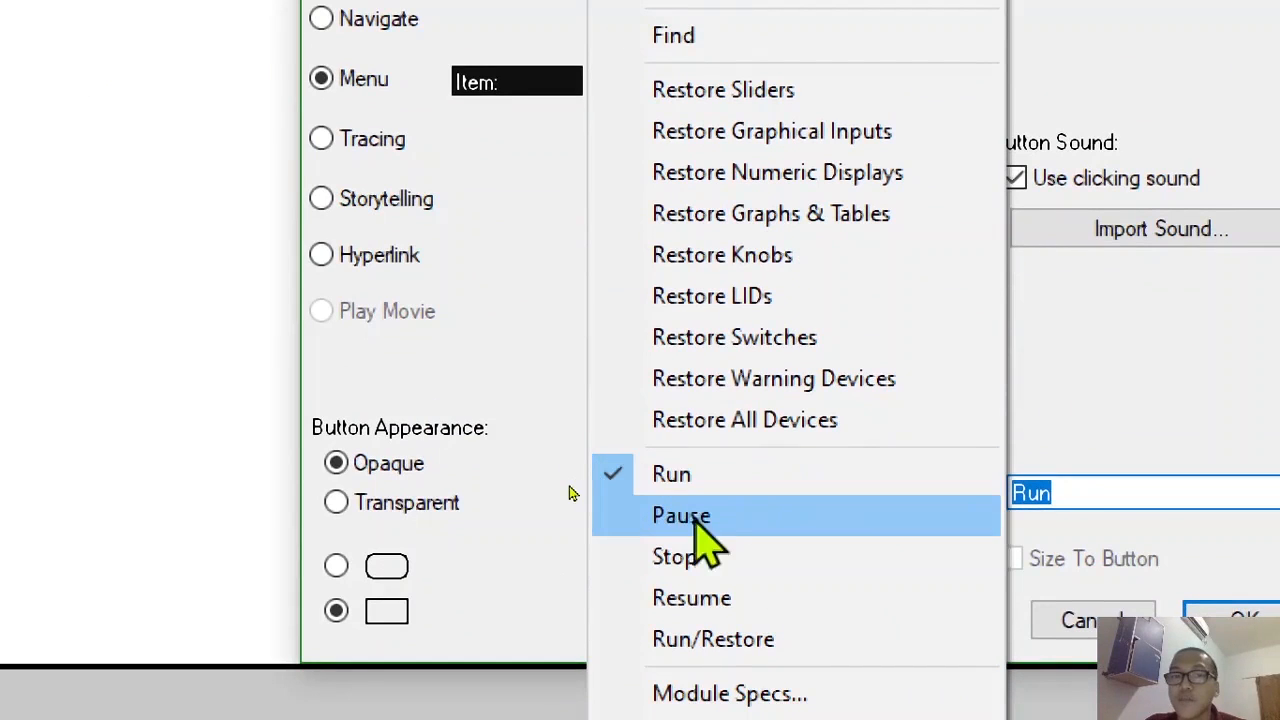
pyautogui.click(755, 484)
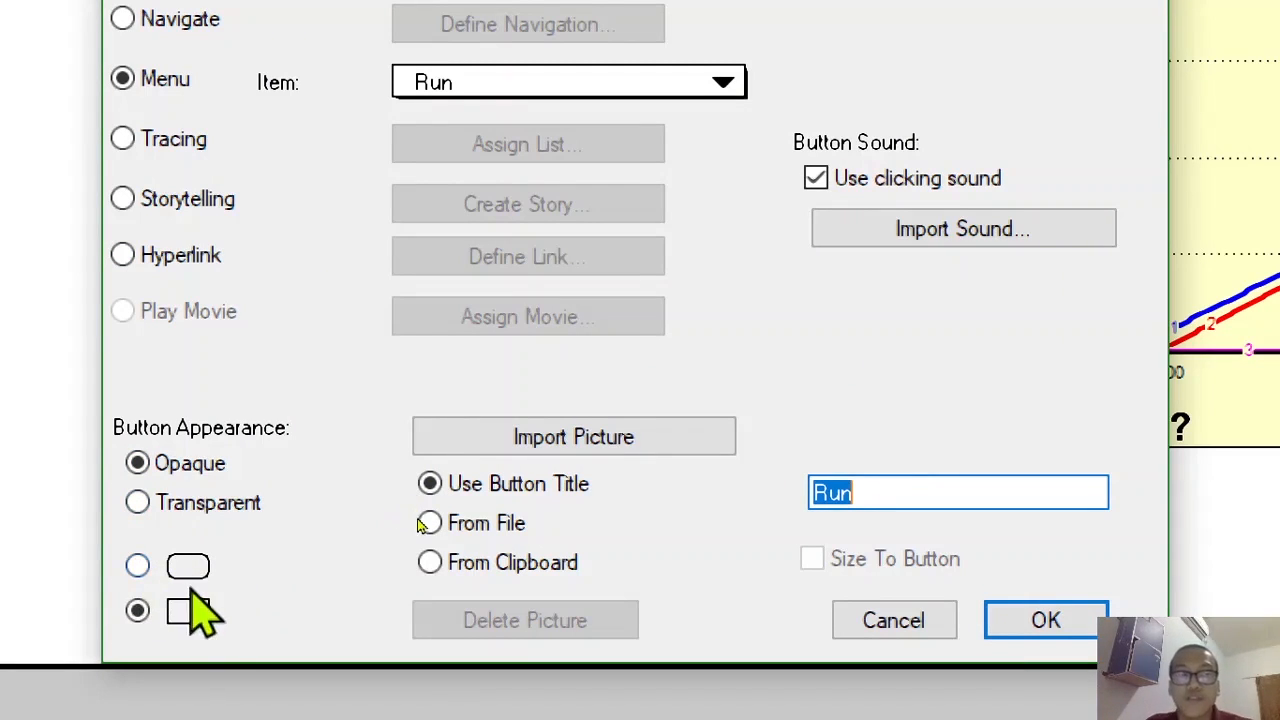
pyautogui.click(138, 566)
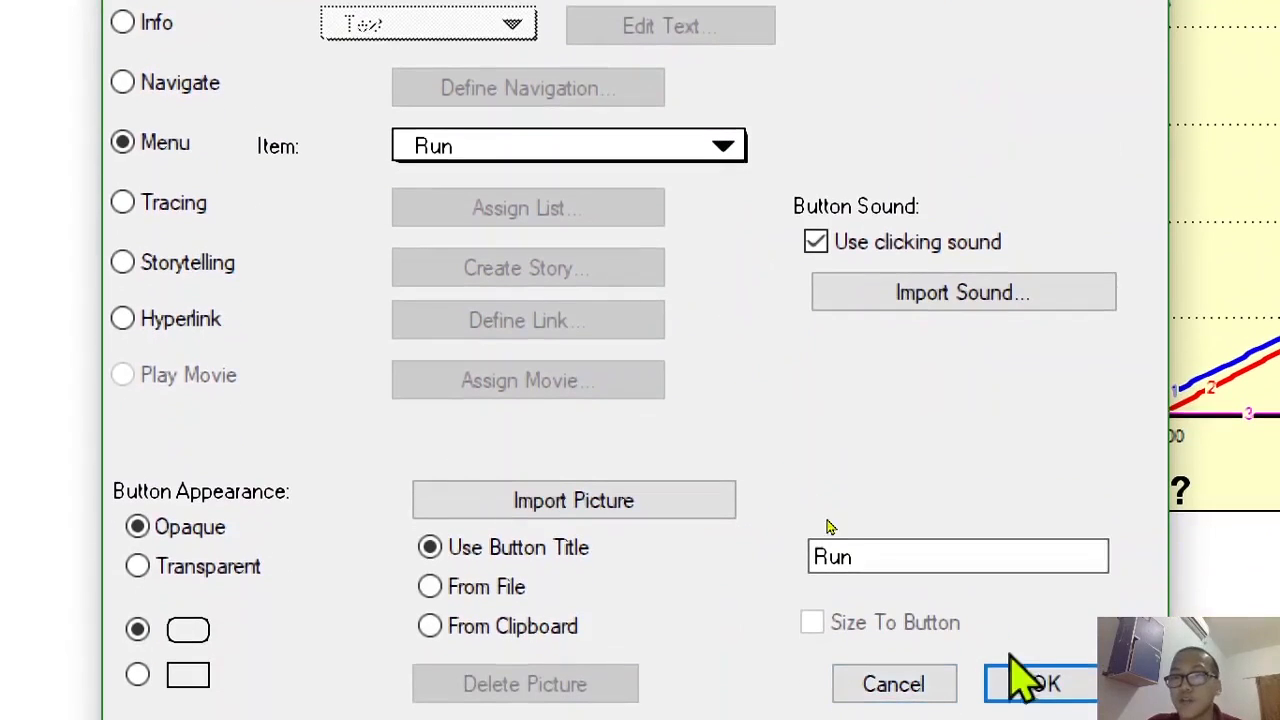
pyautogui.click(1040, 684)
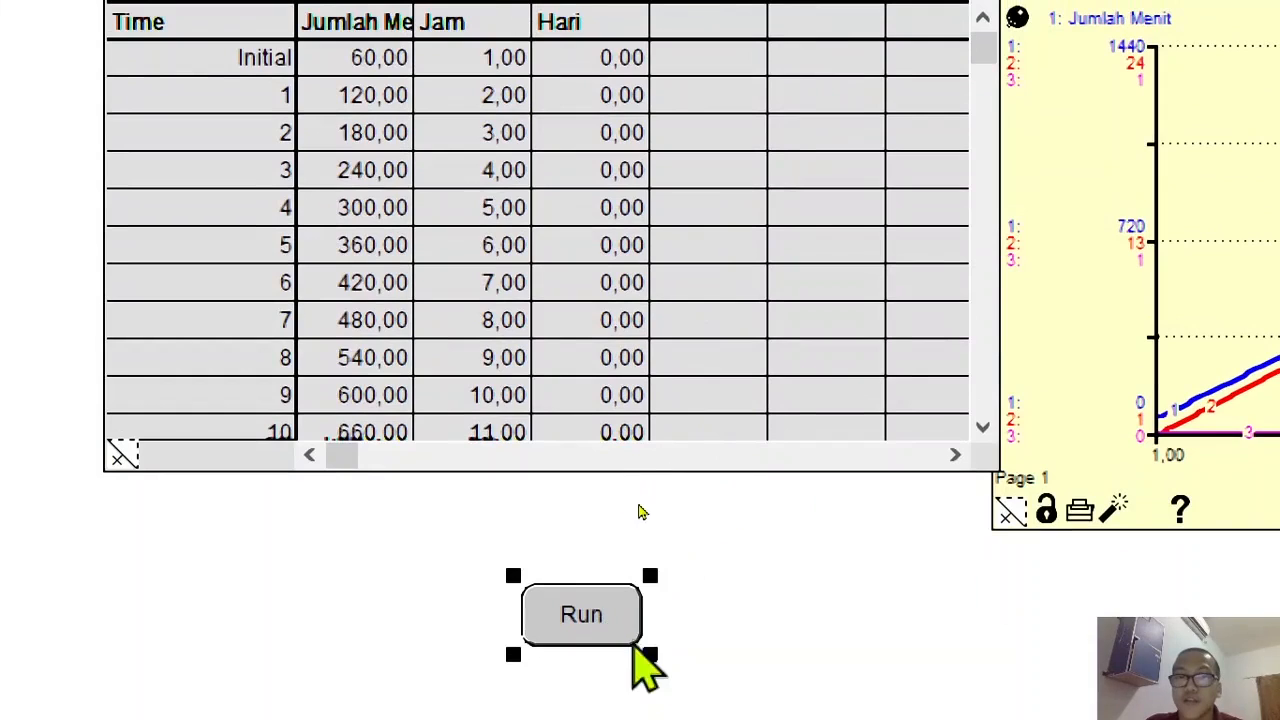
# Step: Return the screen magnification to 100%, deselect the Run button, and run the simulation with that button on the interface page
pyautogui.moveTo(651, 577); pyautogui.dragTo(663, 569)
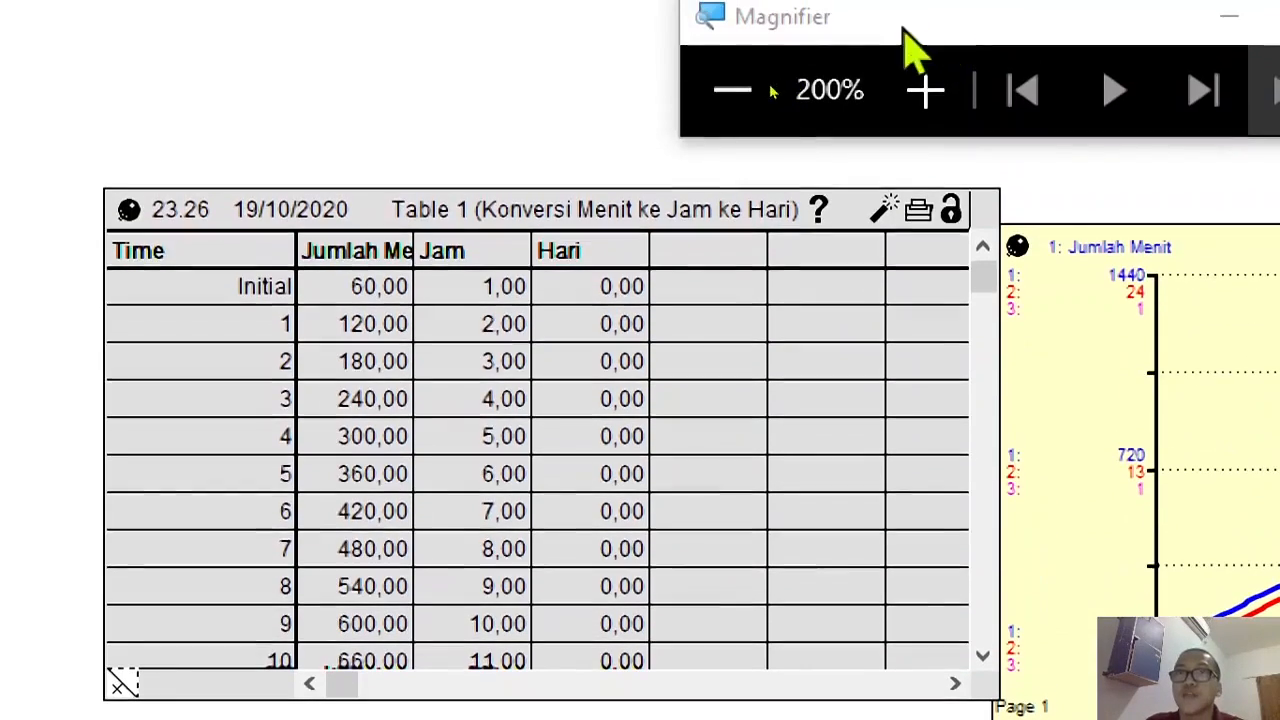
pyautogui.click(752, 86)
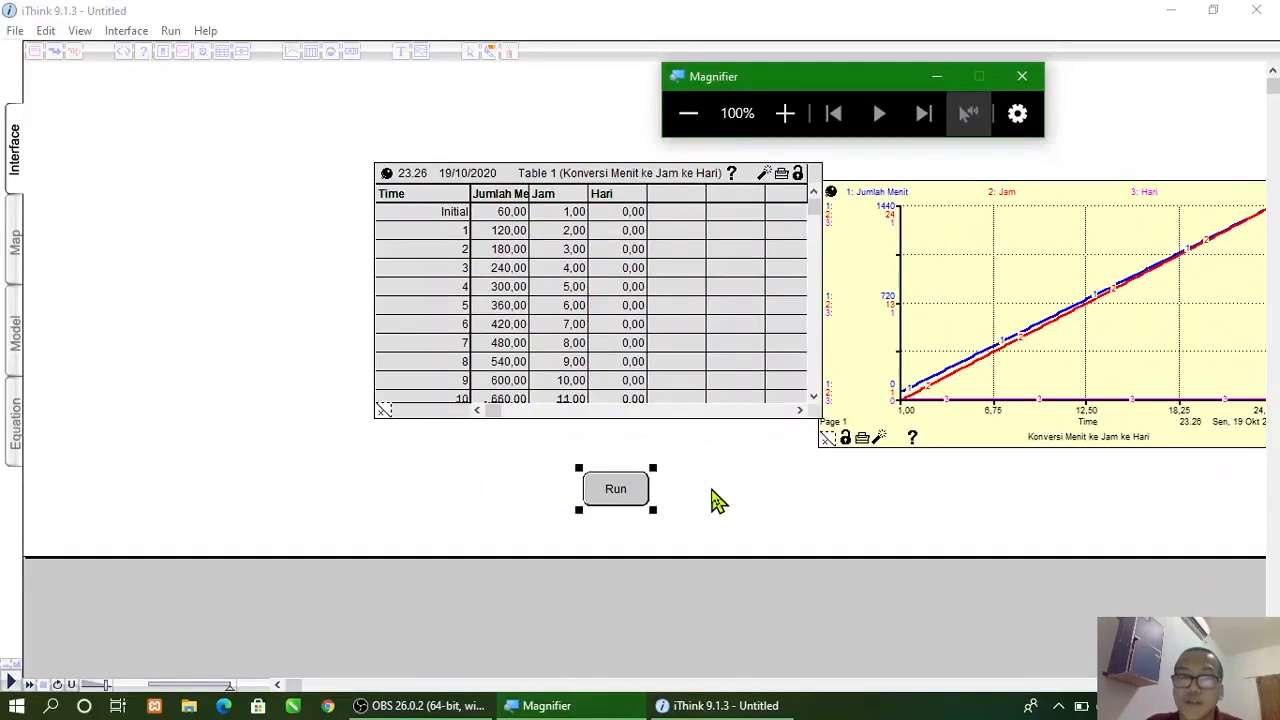
pyautogui.click(540, 474)
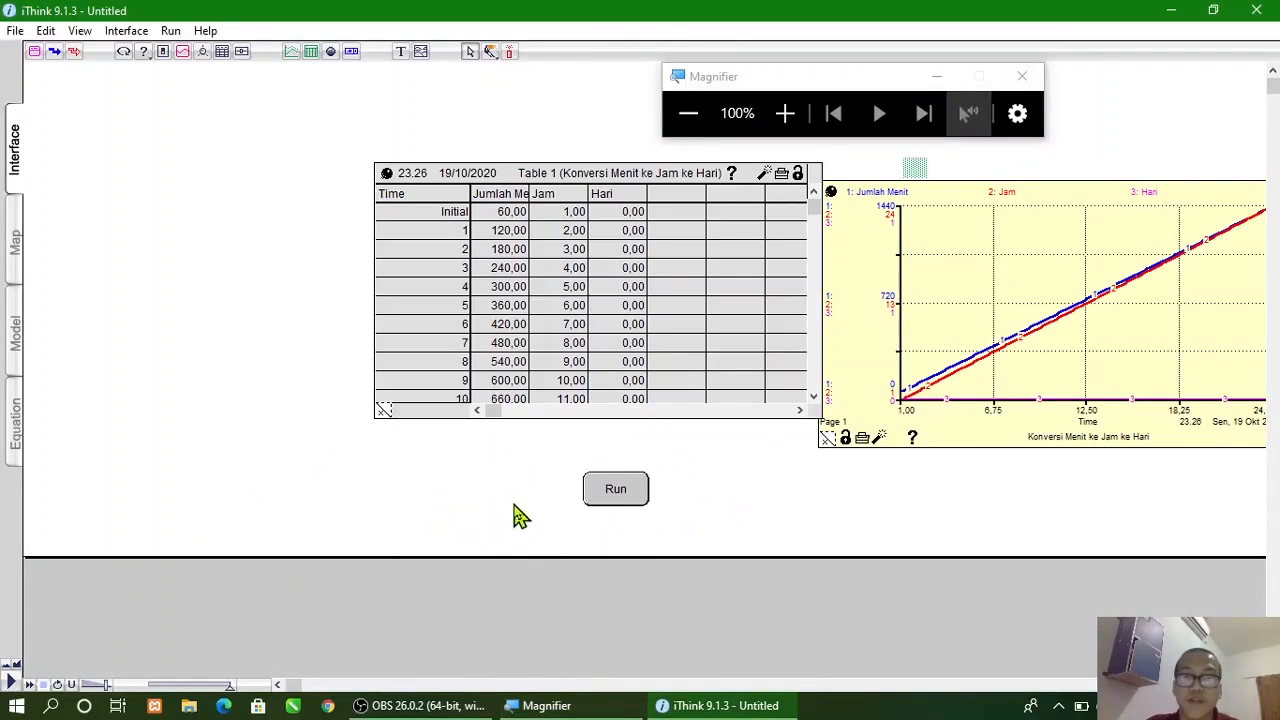
pyautogui.click(615, 489)
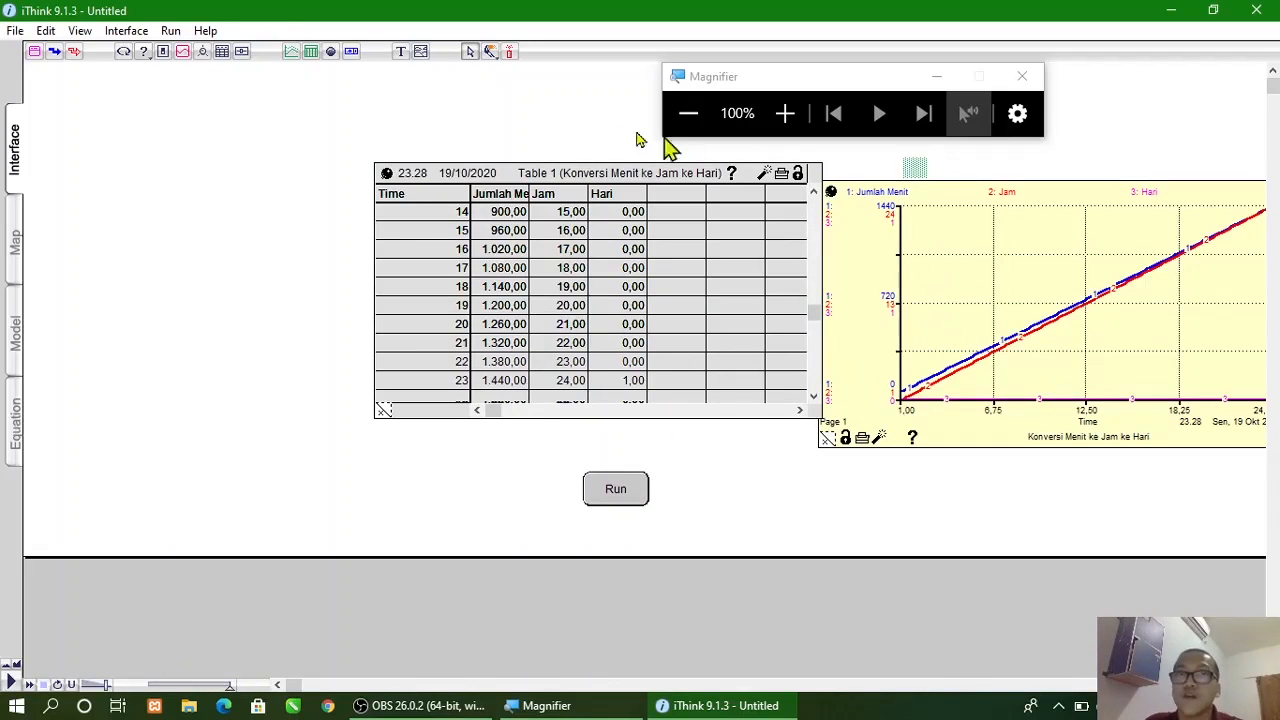
pyautogui.click(18, 243)
pyautogui.click(12, 178)
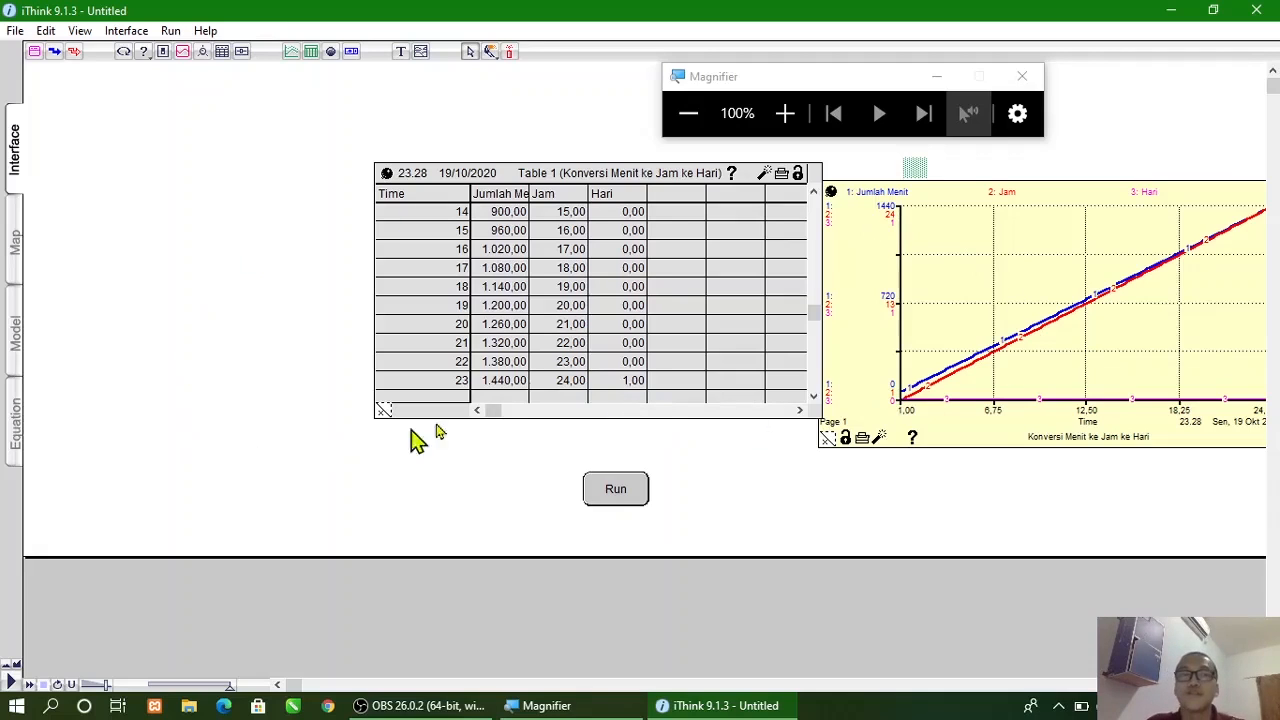
pyautogui.click(15, 243)
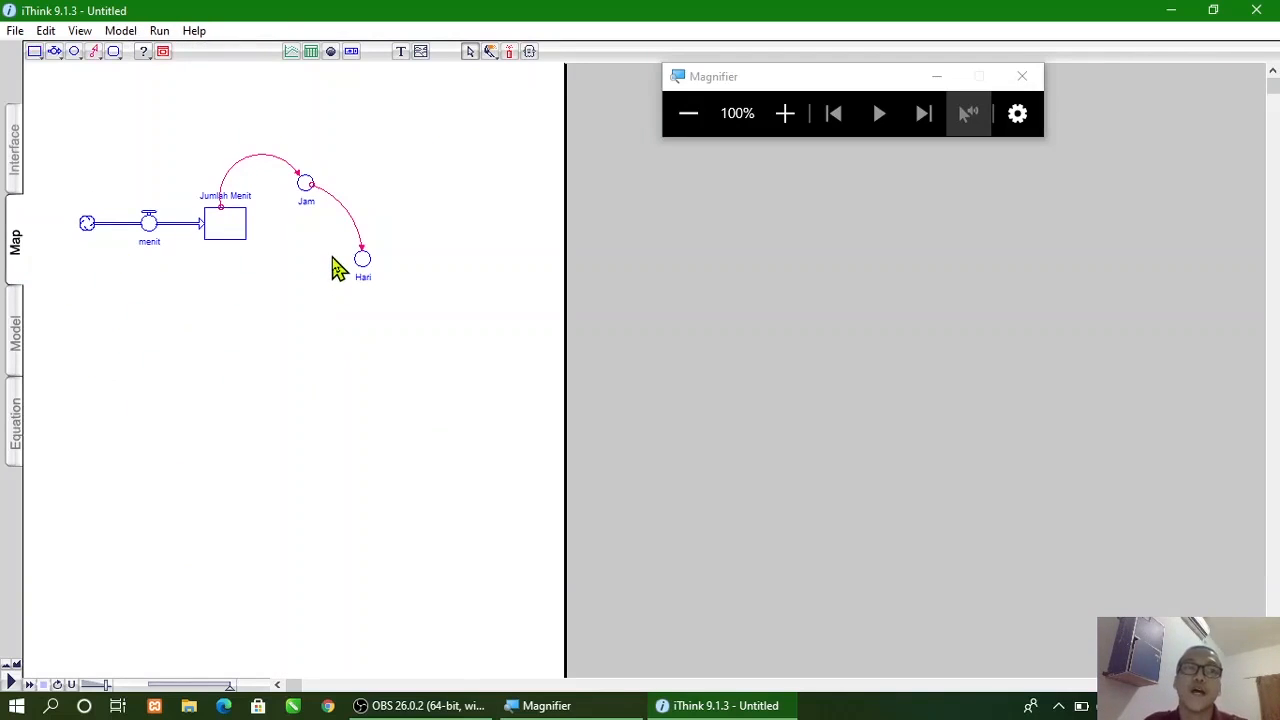
pyautogui.click(15, 152)
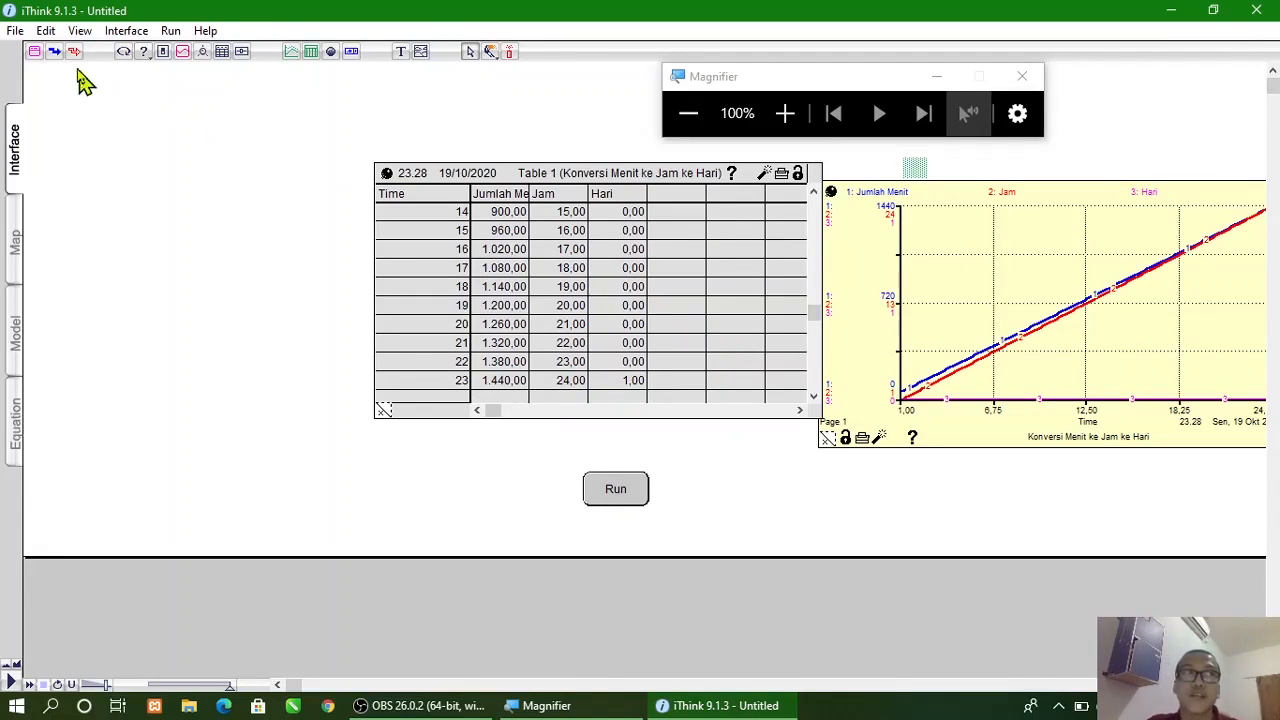
# Step: Save the model as an iThink document named "KONVERSI MENIT KE JAM KE HARI" in the Ithink folder
pyautogui.click(17, 33)
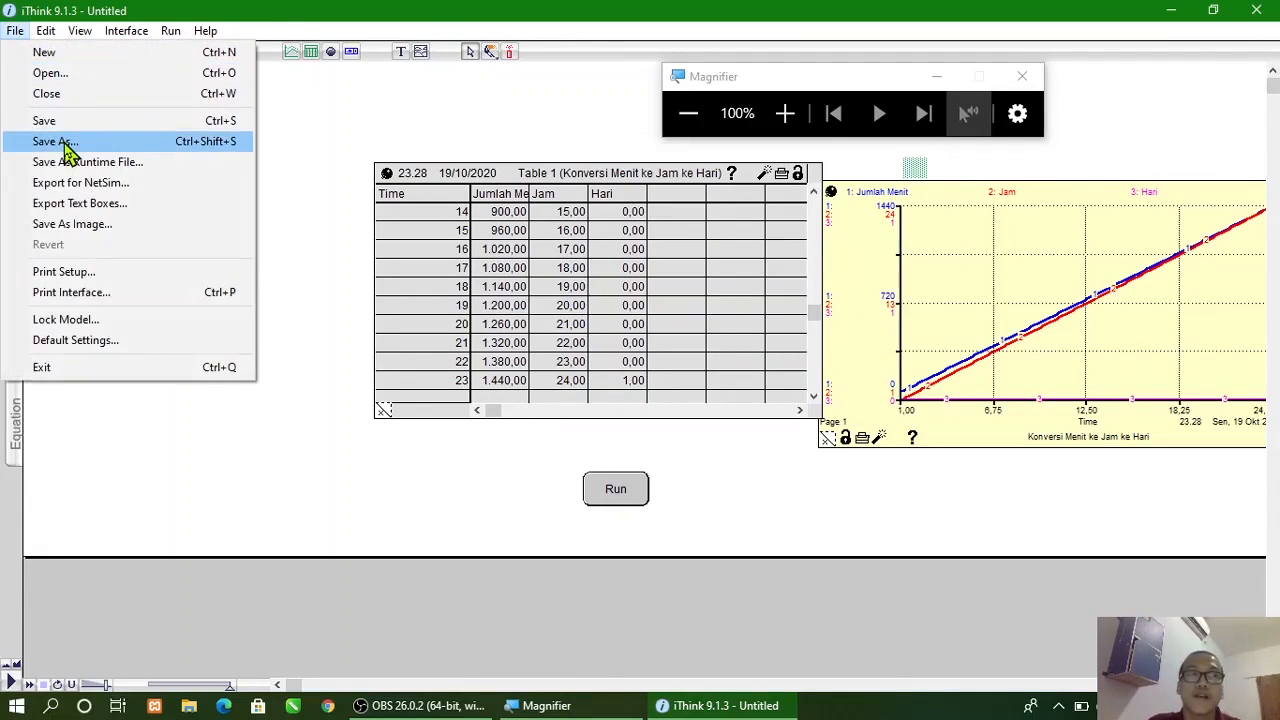
pyautogui.click(48, 147)
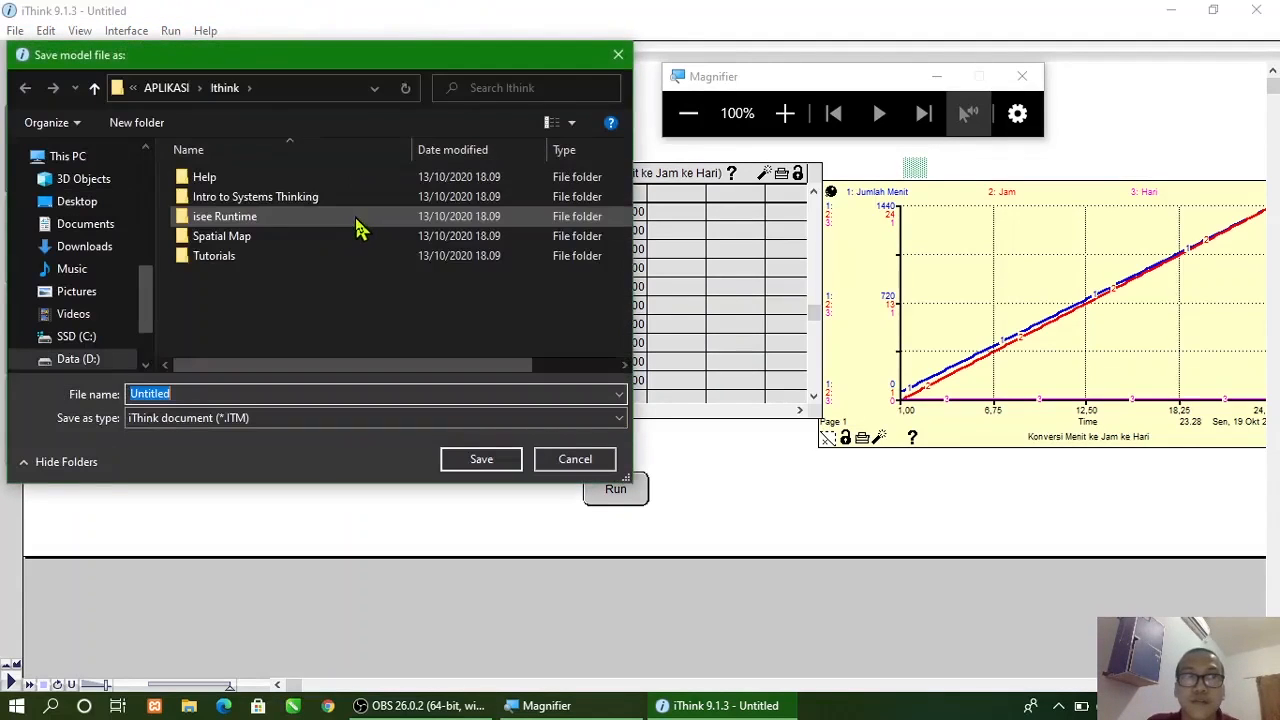
pyautogui.click(170, 393)
pyautogui.doubleClick(210, 393)
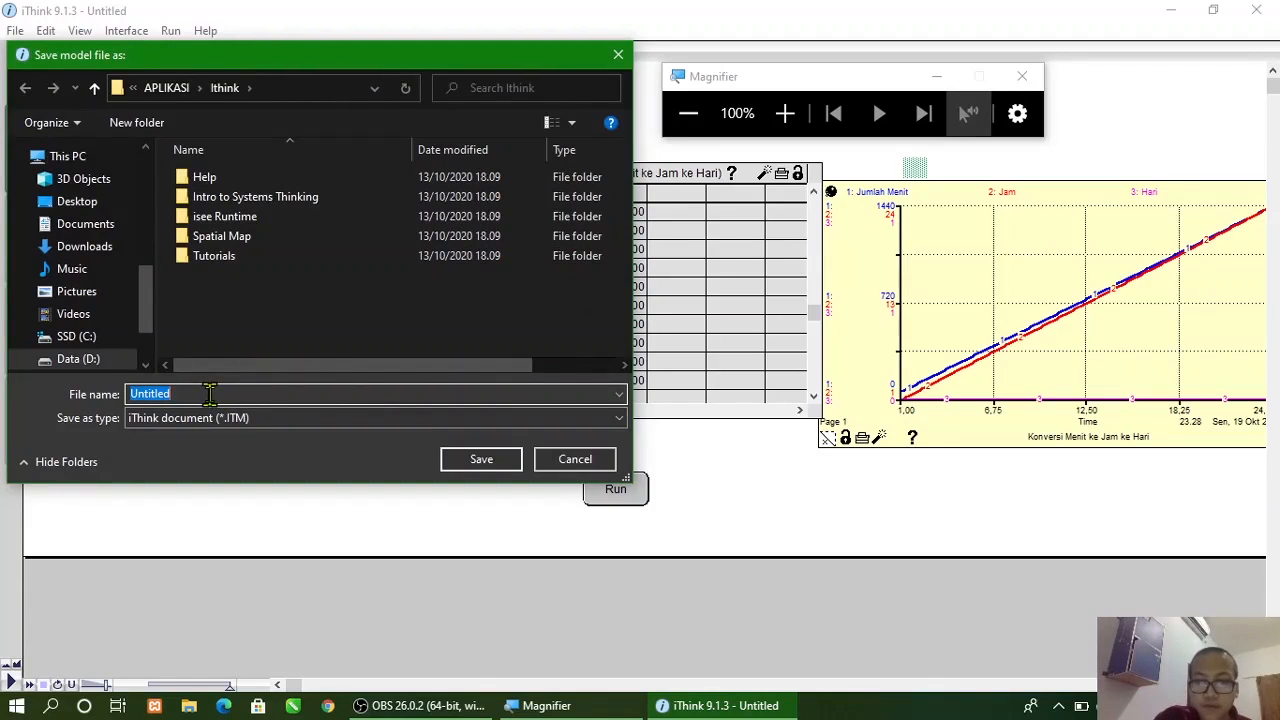
pyautogui.write('KONVE')
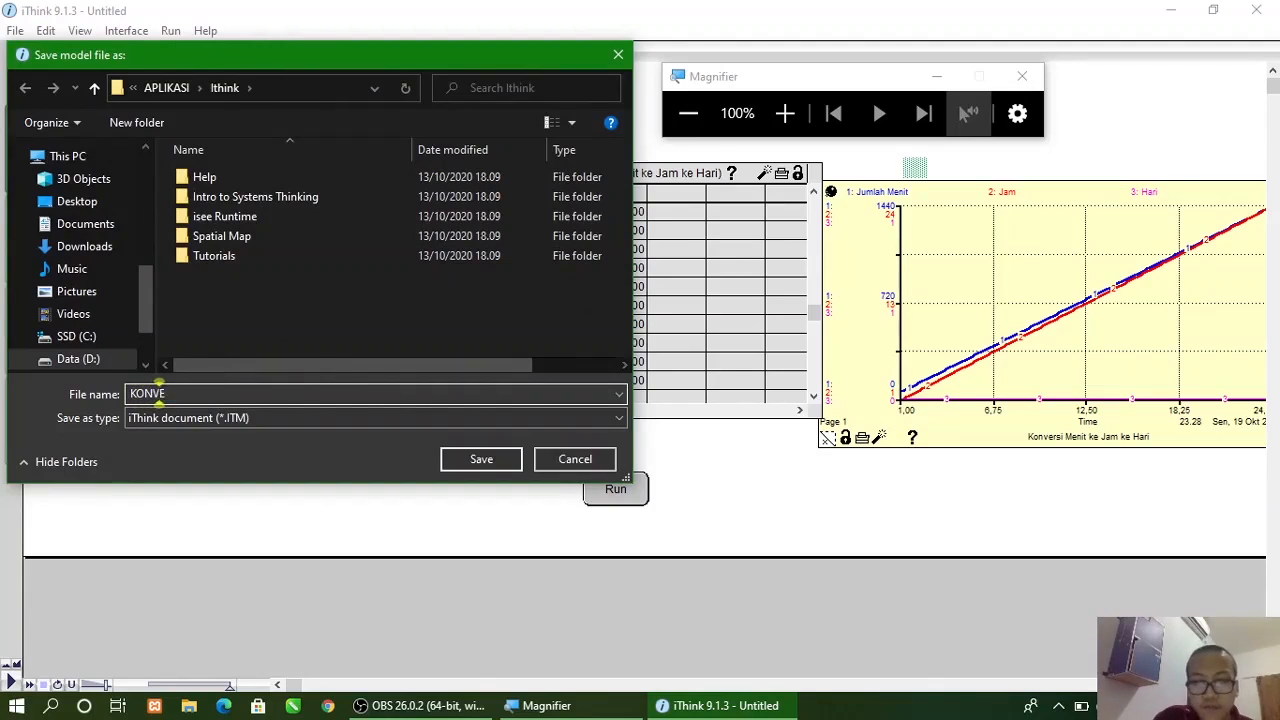
pyautogui.write('RSI MENIT')
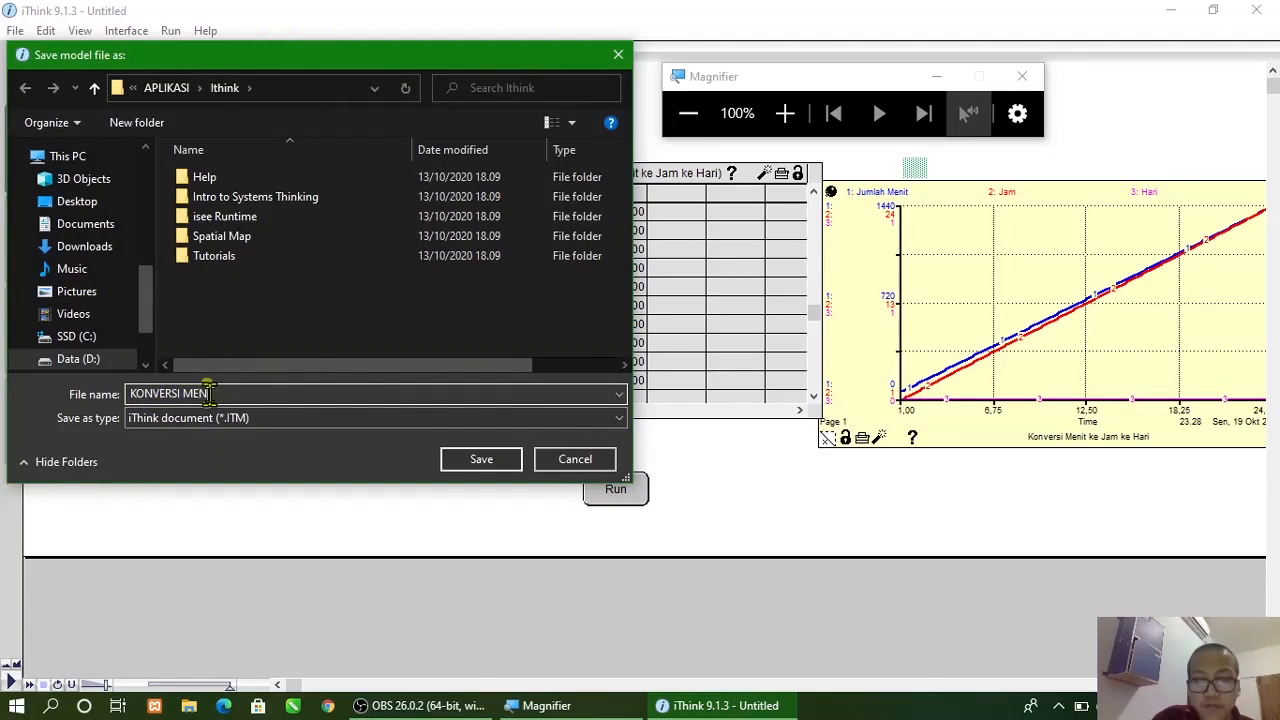
pyautogui.write(' KE')
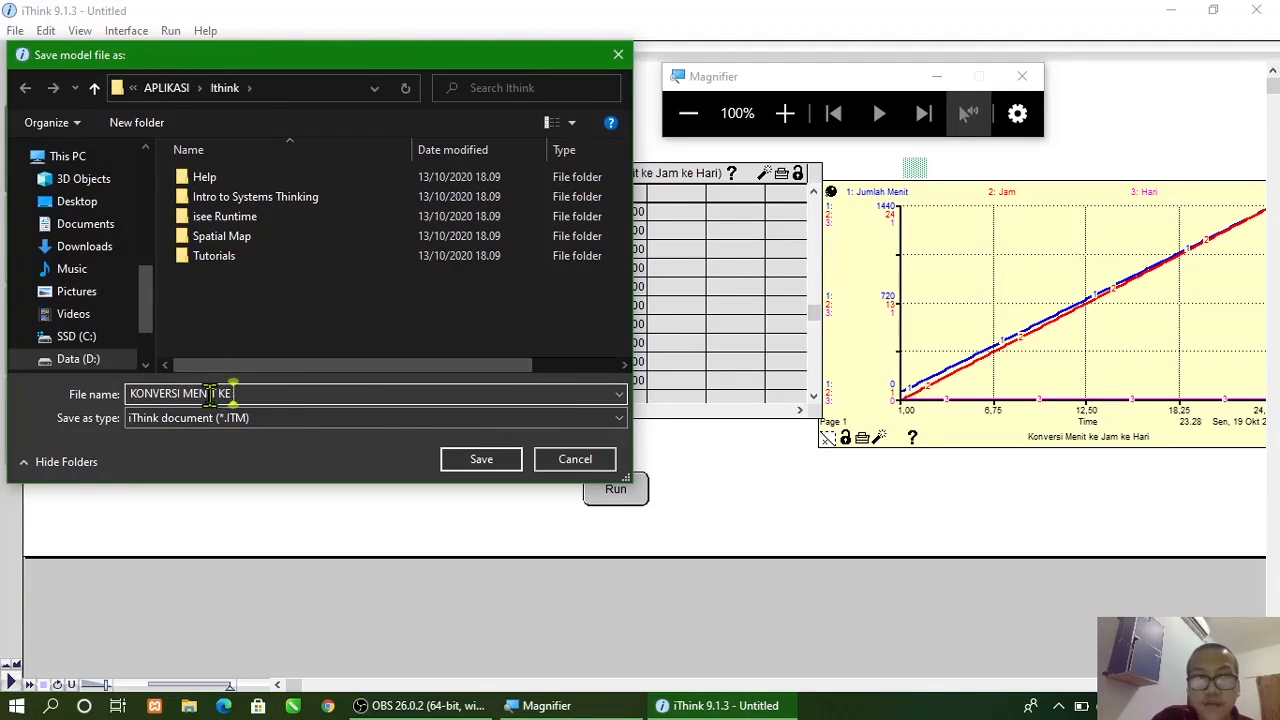
pyautogui.write(' JAM KE HARI')
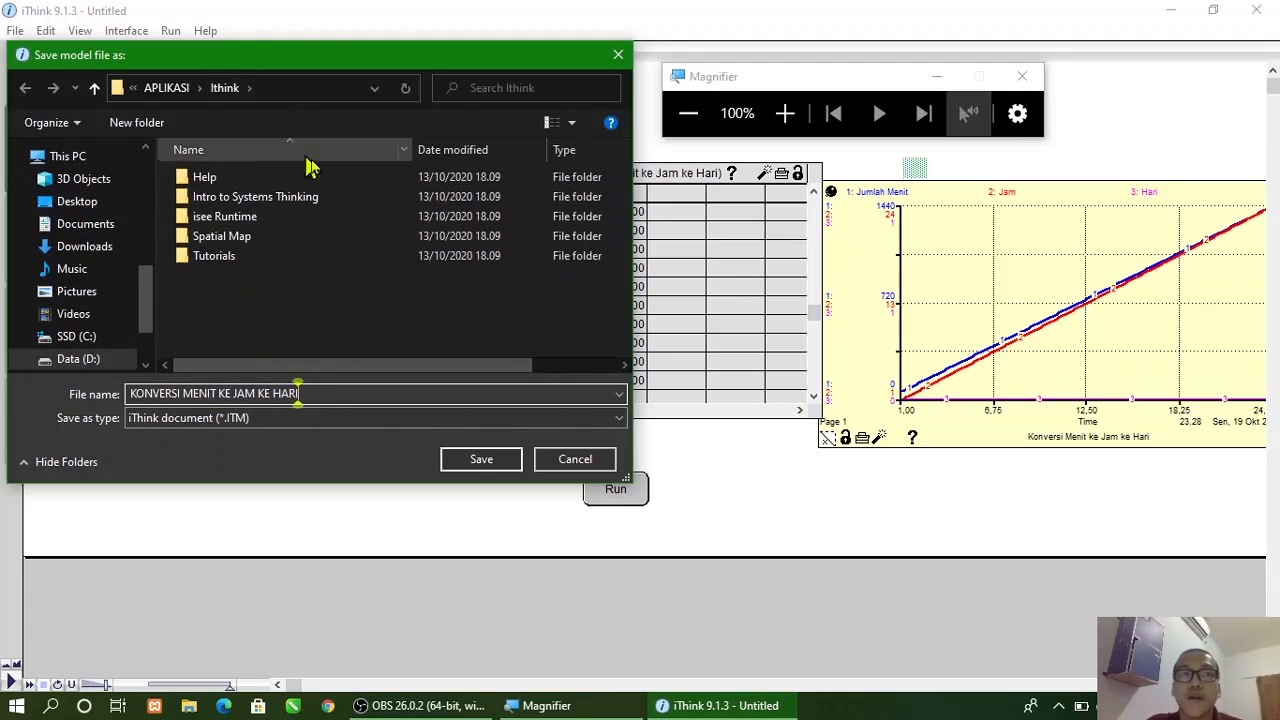
pyautogui.click(487, 464)
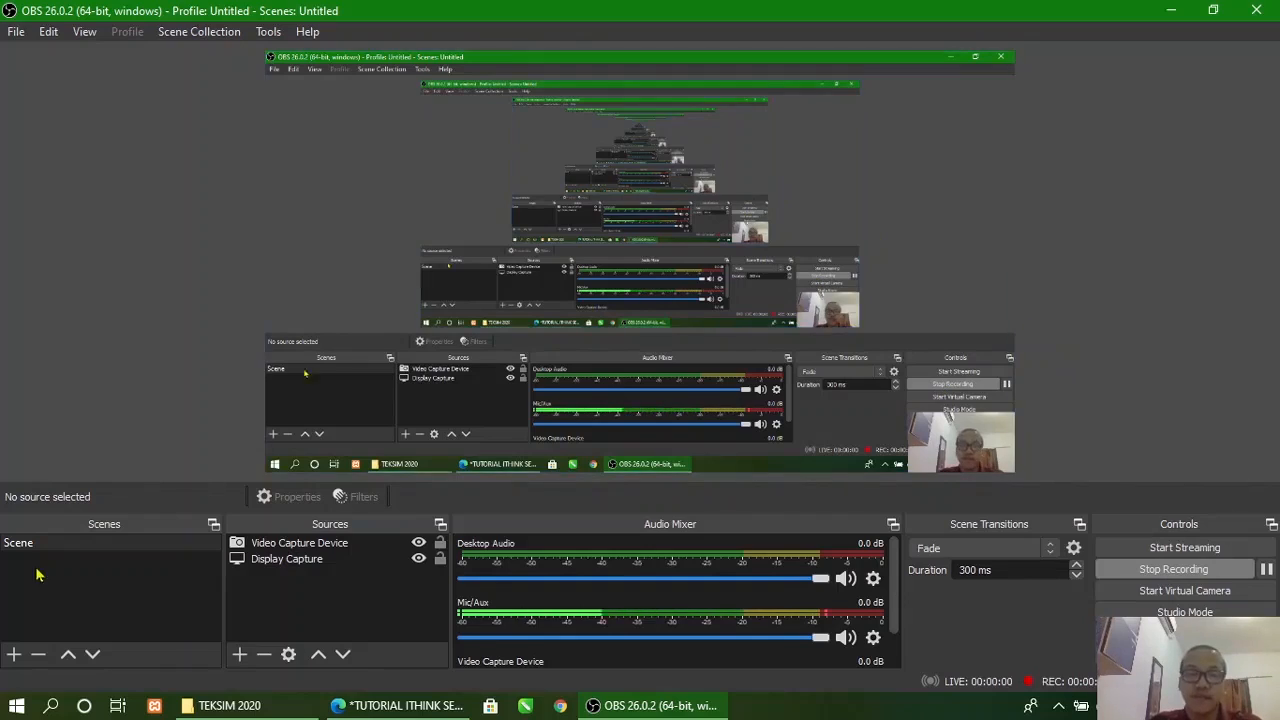
# Step: Launch iThink with a blank model and show its Interface page
pyautogui.click(16, 705)
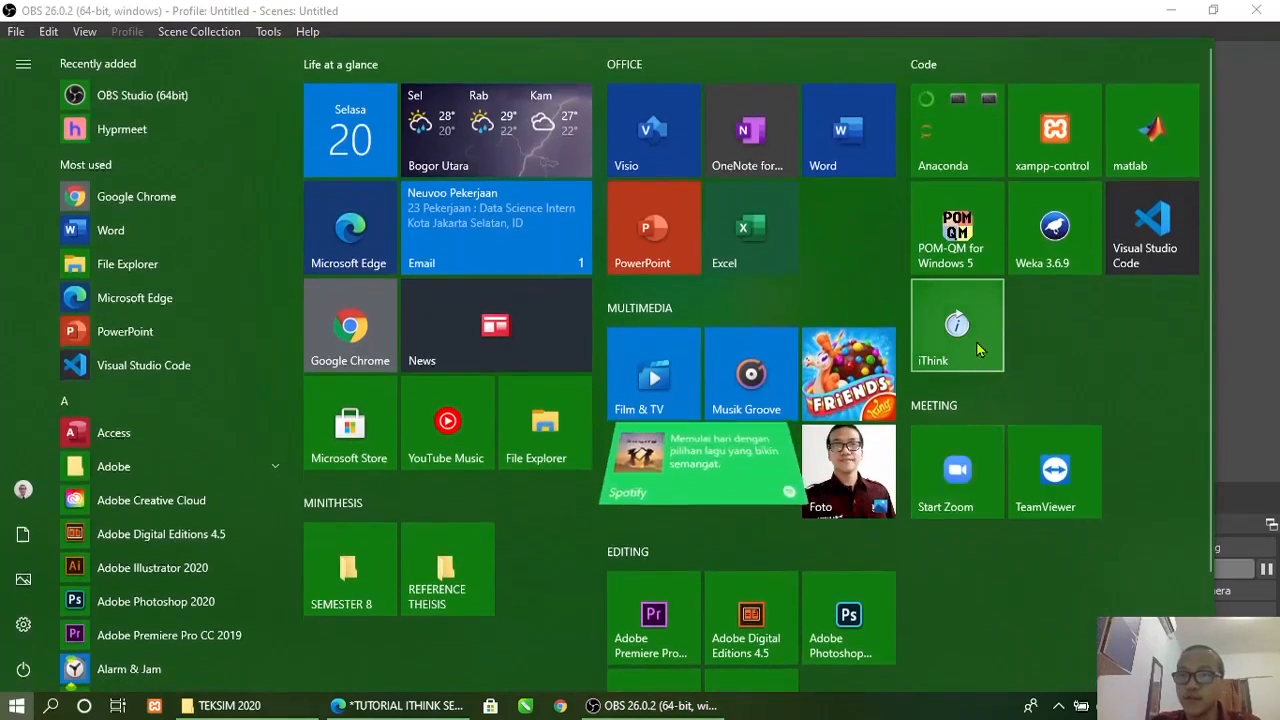
pyautogui.click(980, 349)
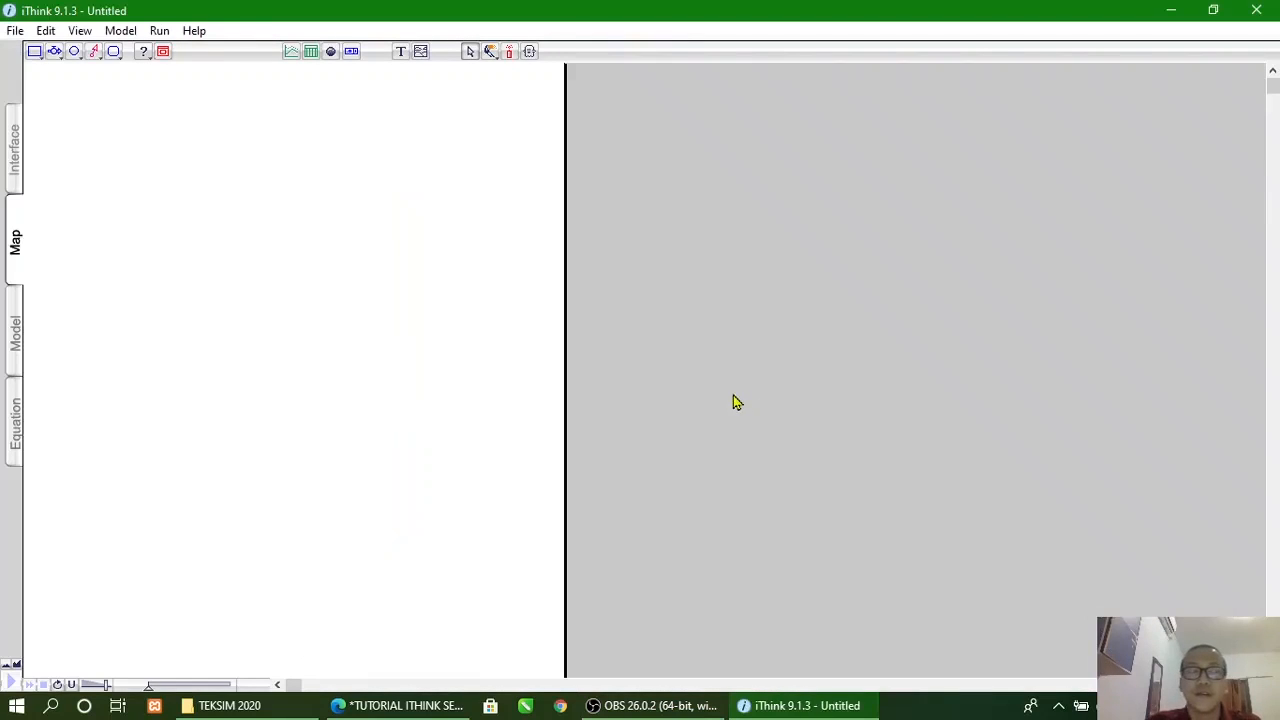
pyautogui.click(15, 150)
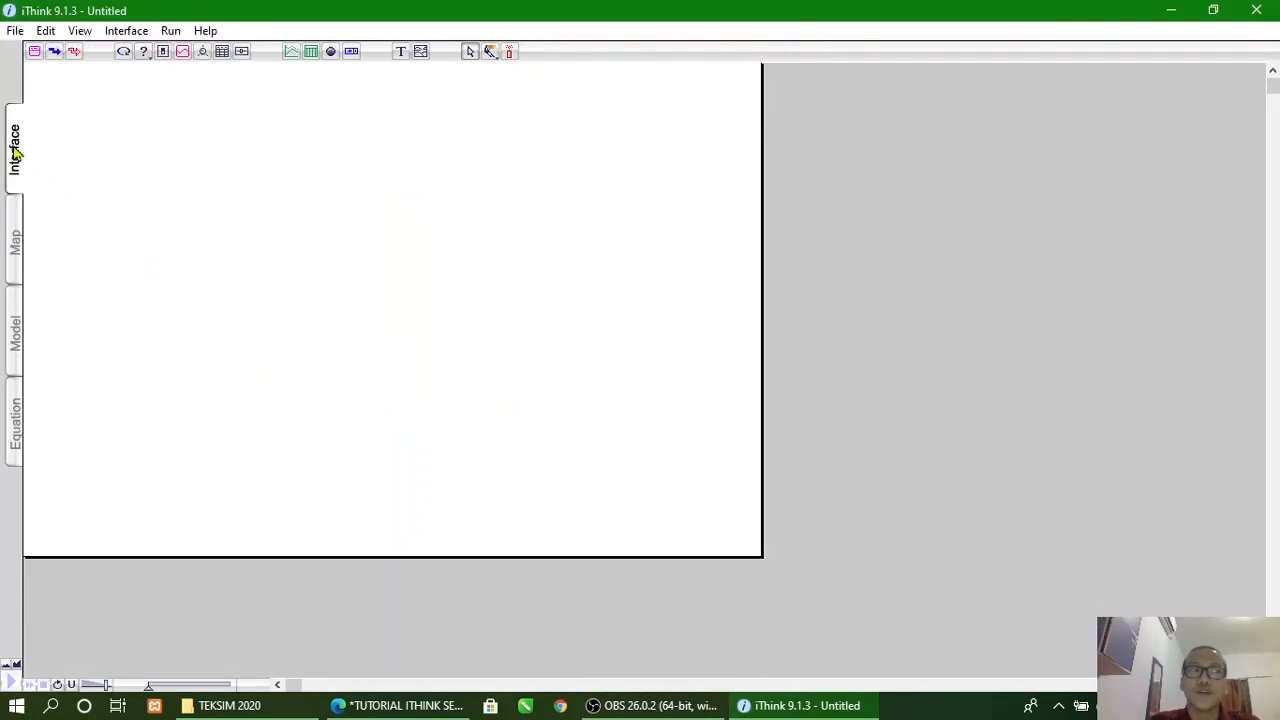
# Step: Look through the Interface, Map, Model and Equation pages of the blank model
pyautogui.click(14, 238)
pyautogui.click(14, 160)
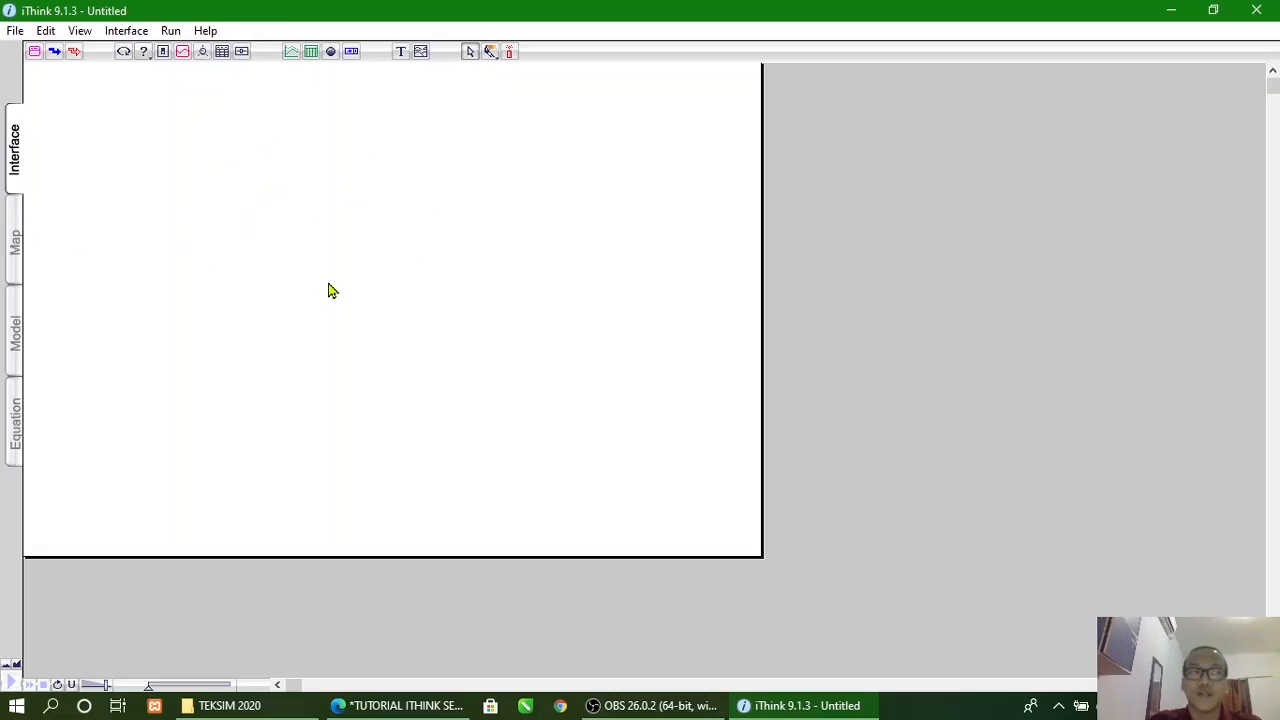
pyautogui.click(15, 245)
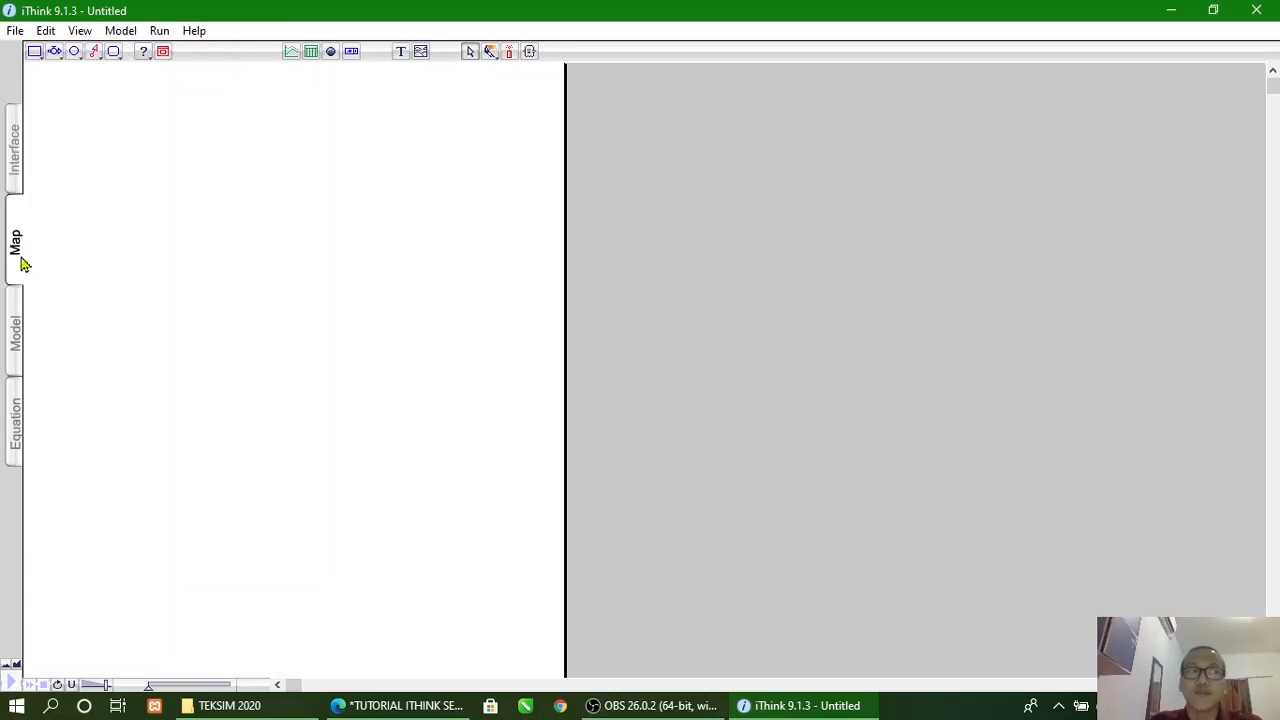
pyautogui.click(12, 336)
pyautogui.click(14, 256)
pyautogui.click(12, 324)
pyautogui.click(12, 232)
pyautogui.click(20, 366)
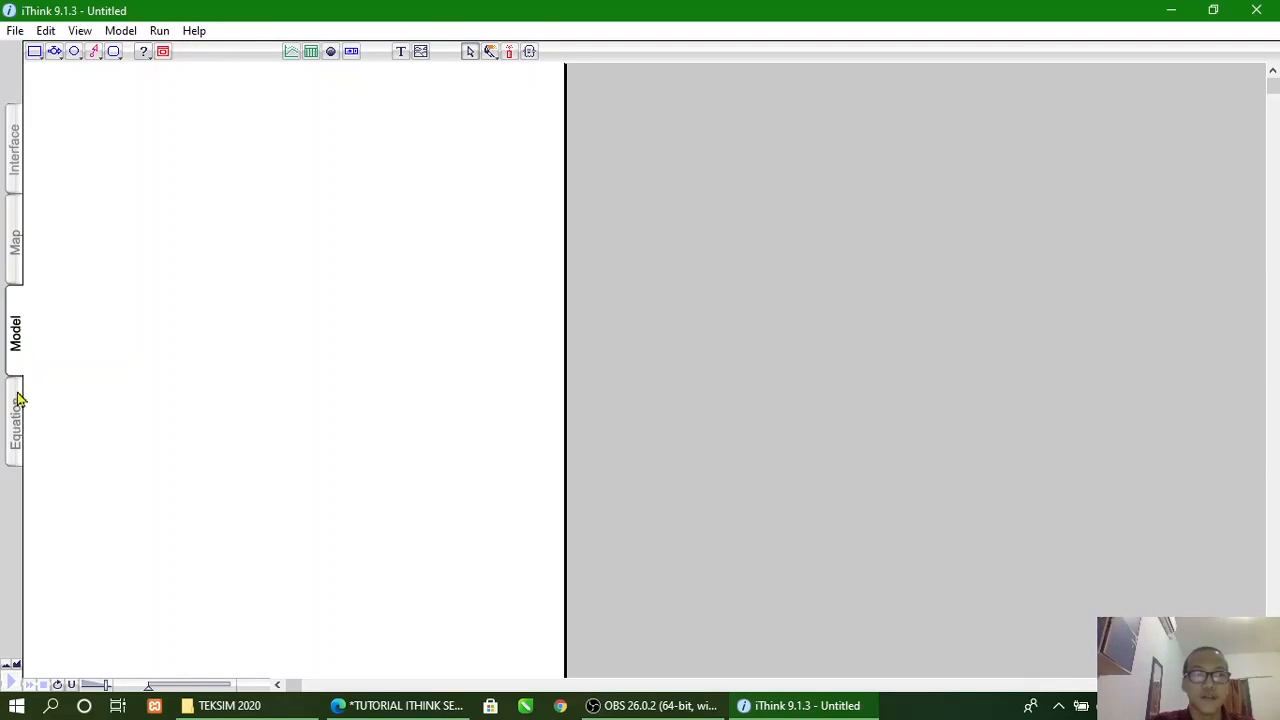
pyautogui.click(20, 410)
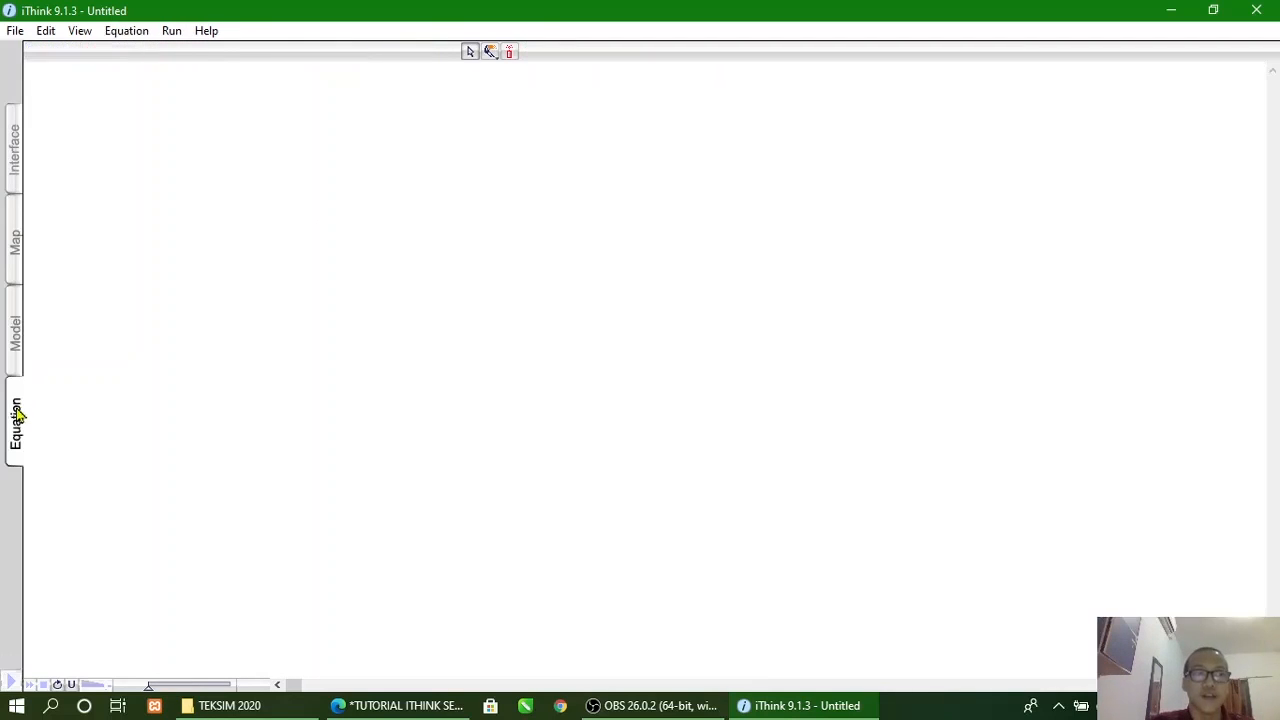
pyautogui.click(18, 322)
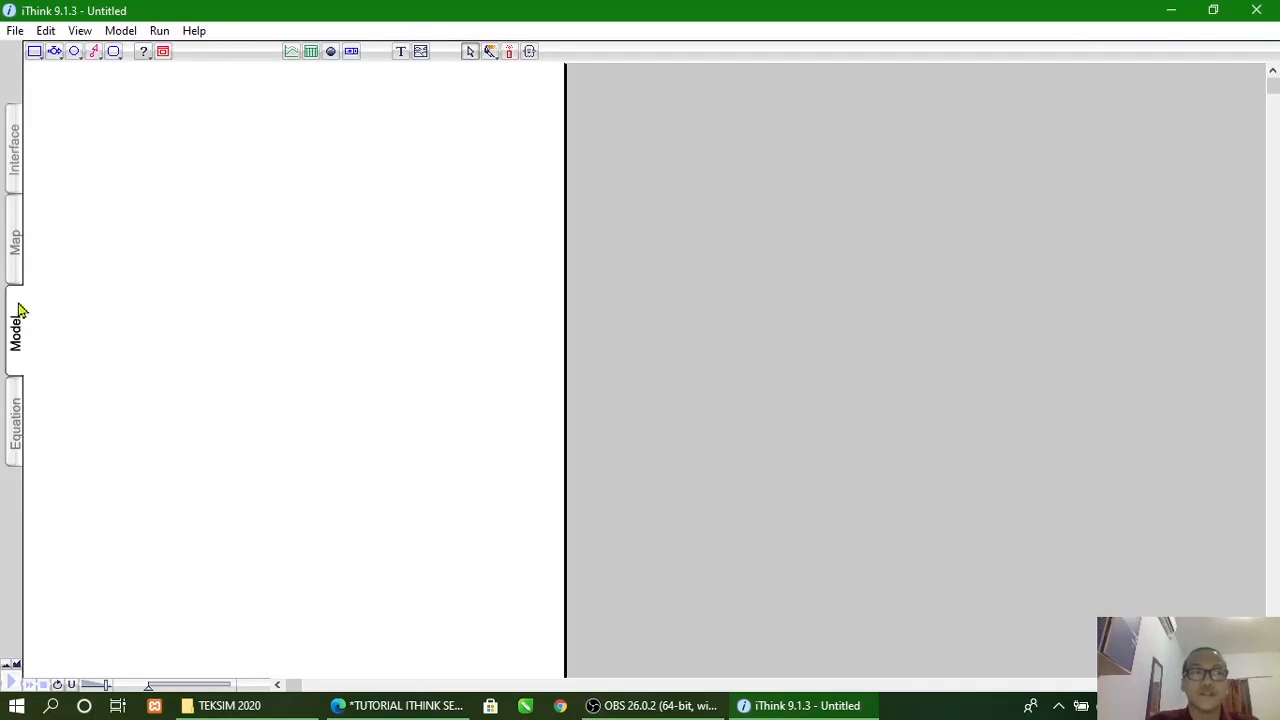
pyautogui.click(14, 244)
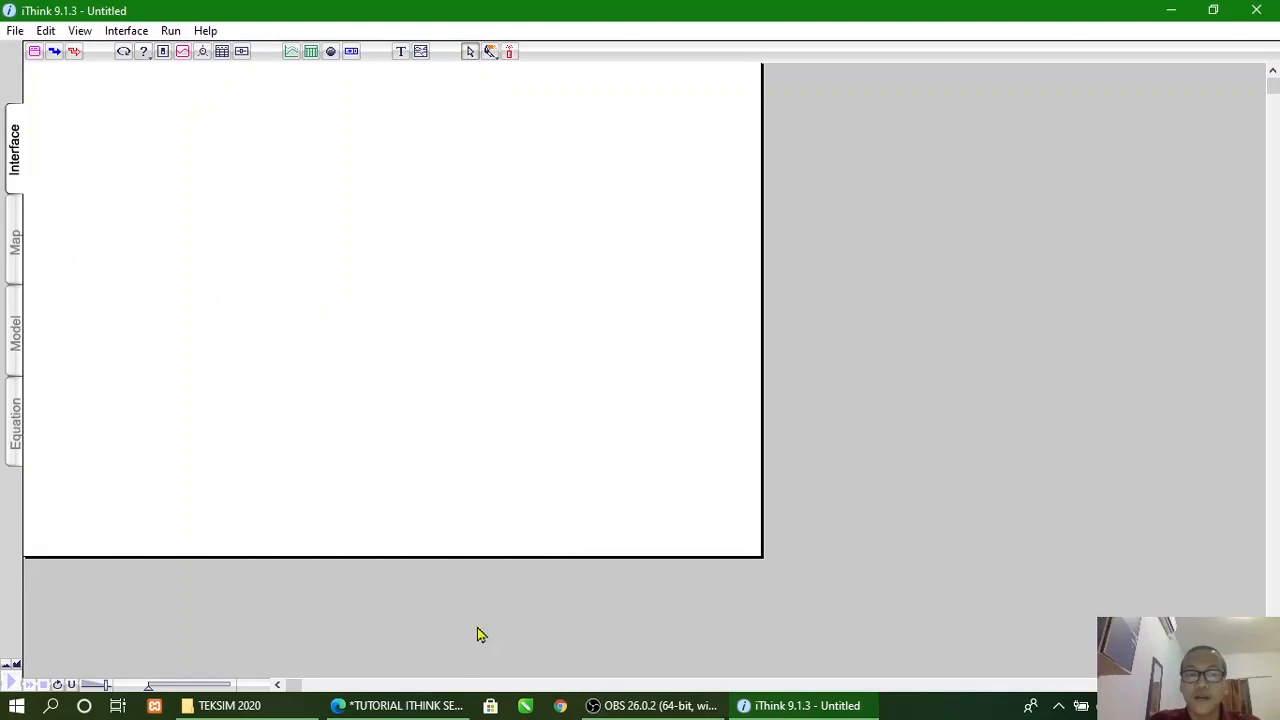
# Step: Switch to the tutorial PDF in Edge and circle 1500, 1000, 1200 and the "Diketahui" value list with the Draw pen
pyautogui.click(398, 705)
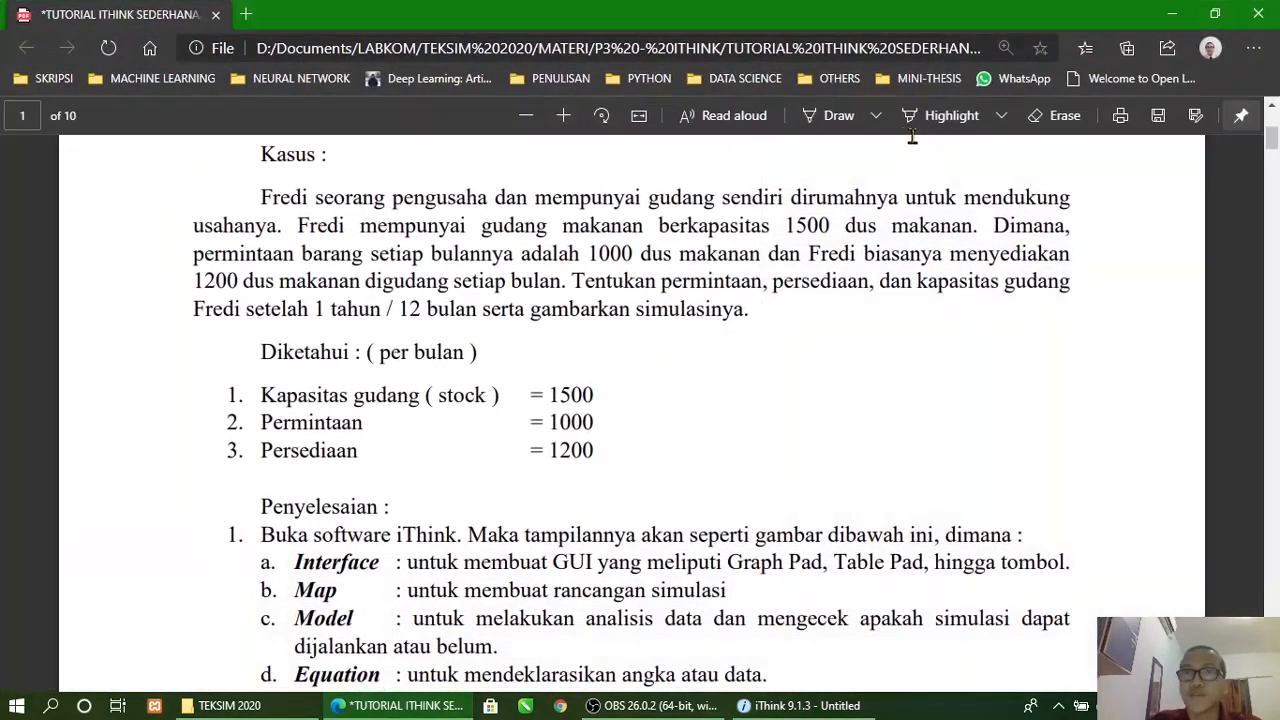
pyautogui.click(829, 118)
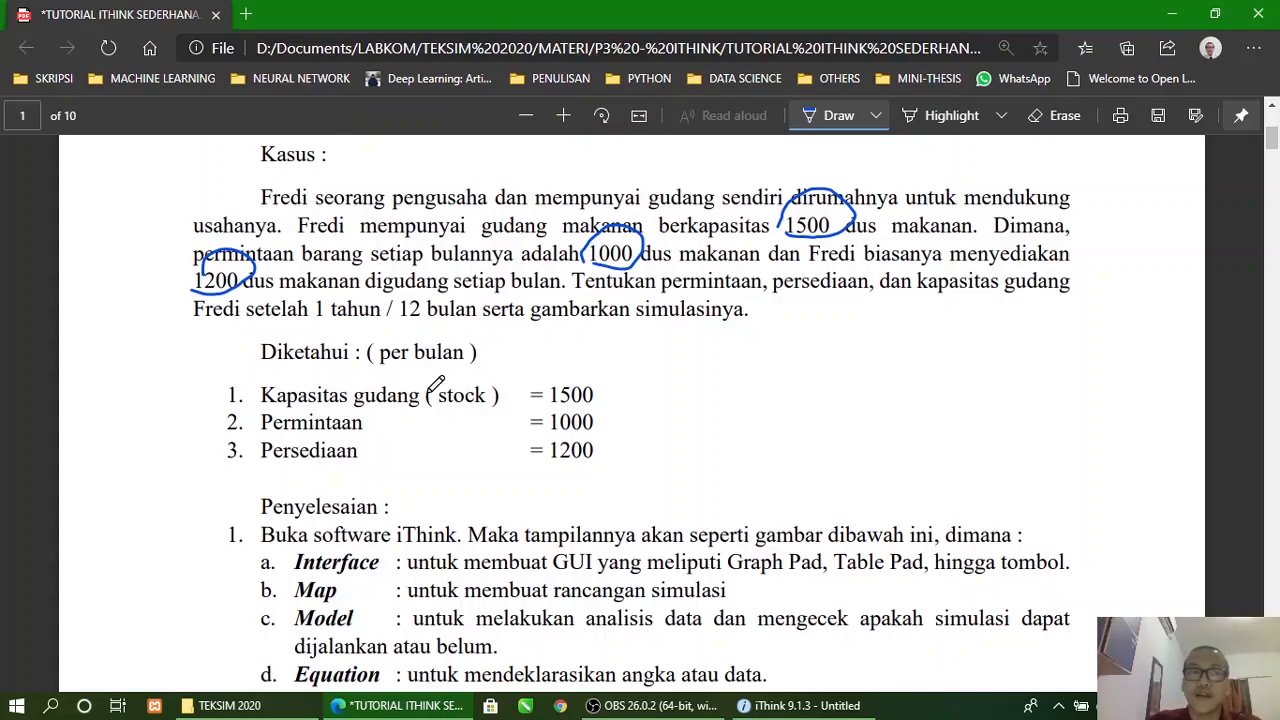
pyautogui.scroll(-2, 436, 385)
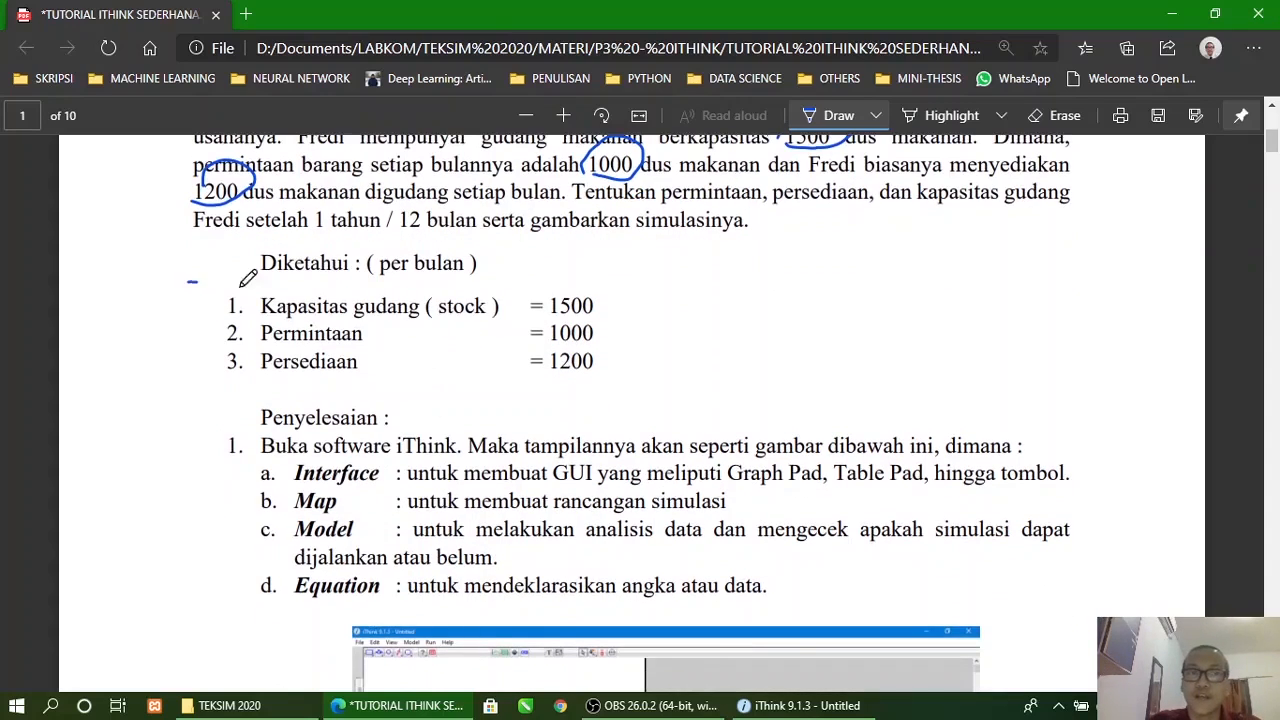
pyautogui.moveTo(641, 388); pyautogui.dragTo(290, 401)
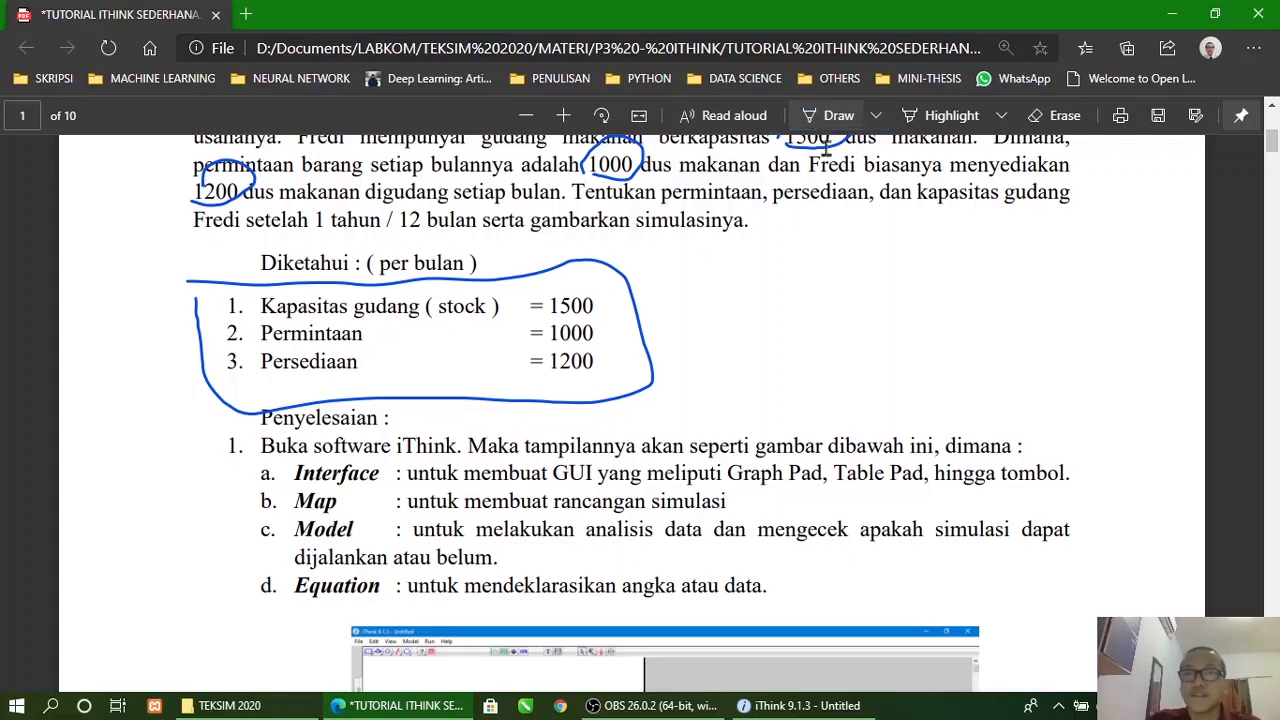
pyautogui.click(1150, 12)
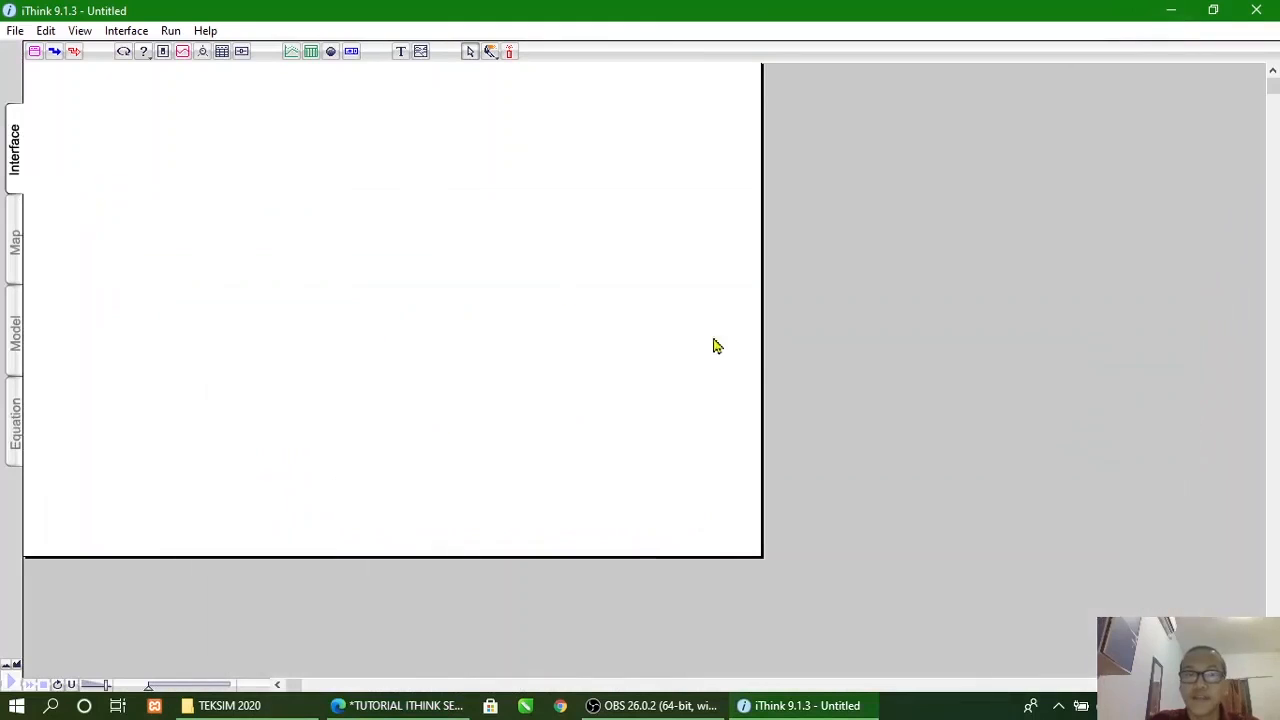
# Step: Show the blank model's Map page in iThink and enlarge the screen to 200% with Windows Magnifier
pyautogui.click(16, 250)
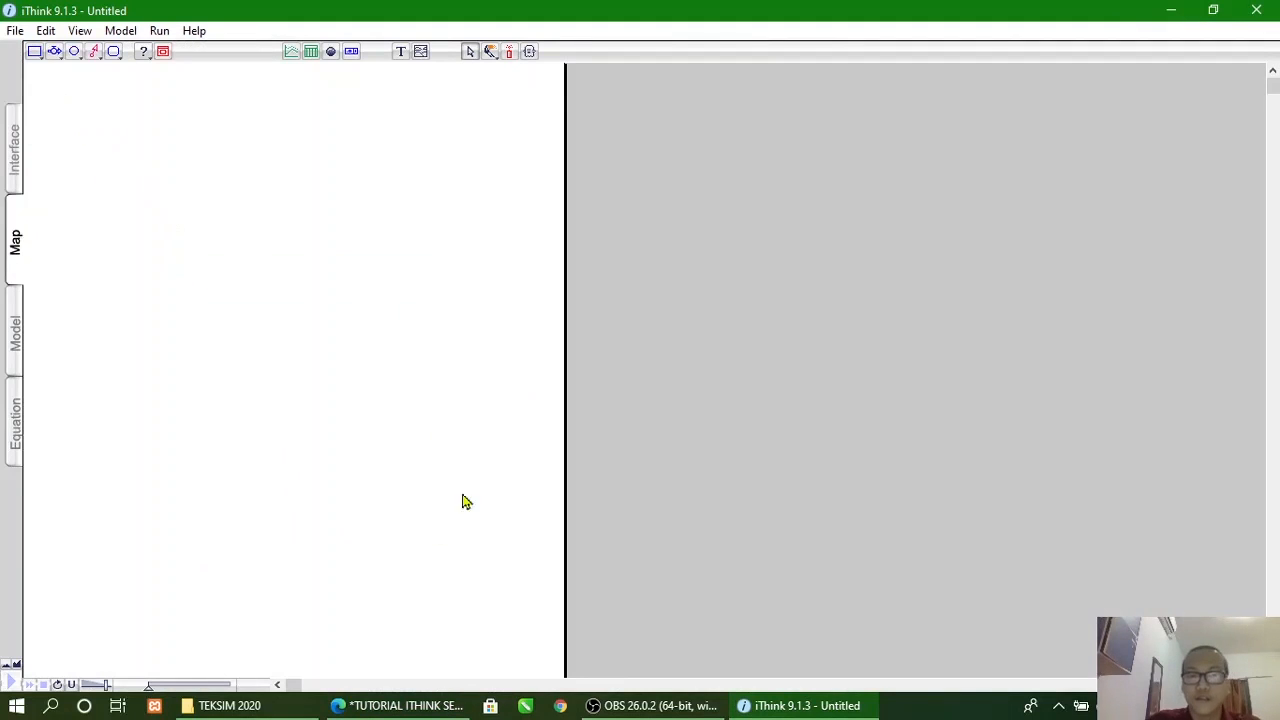
pyautogui.click(51, 705)
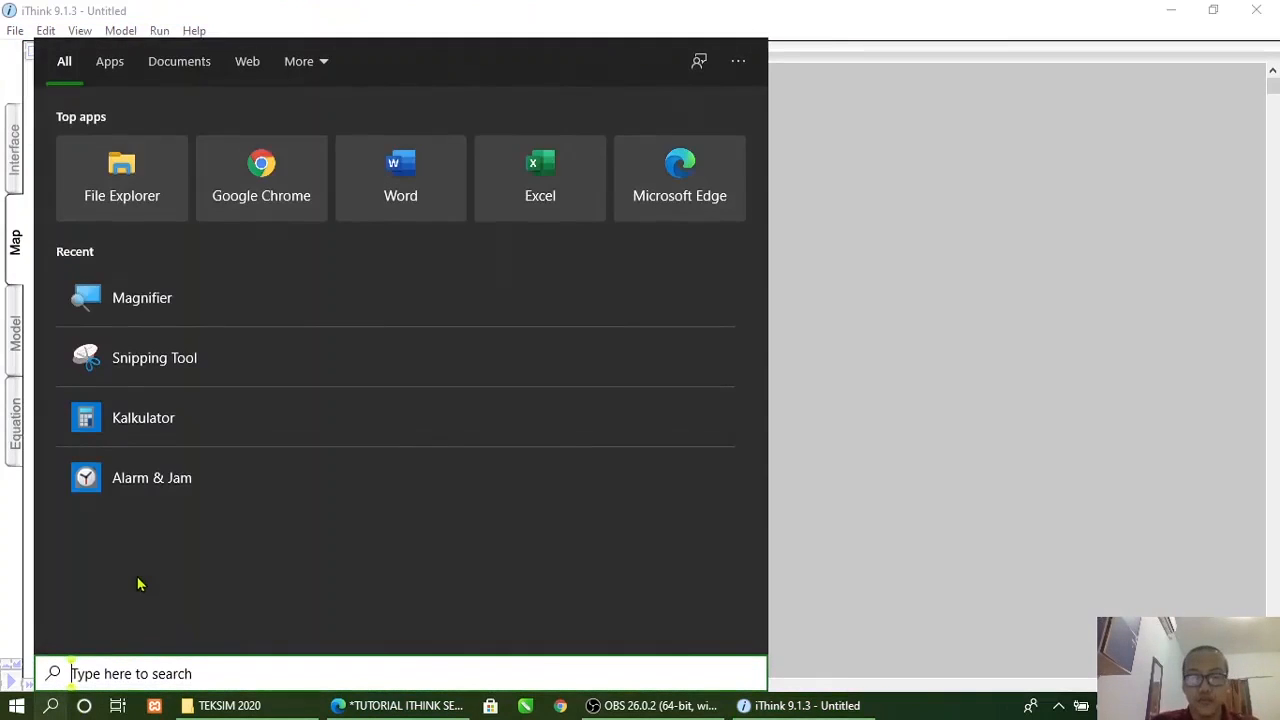
pyautogui.write('mag')
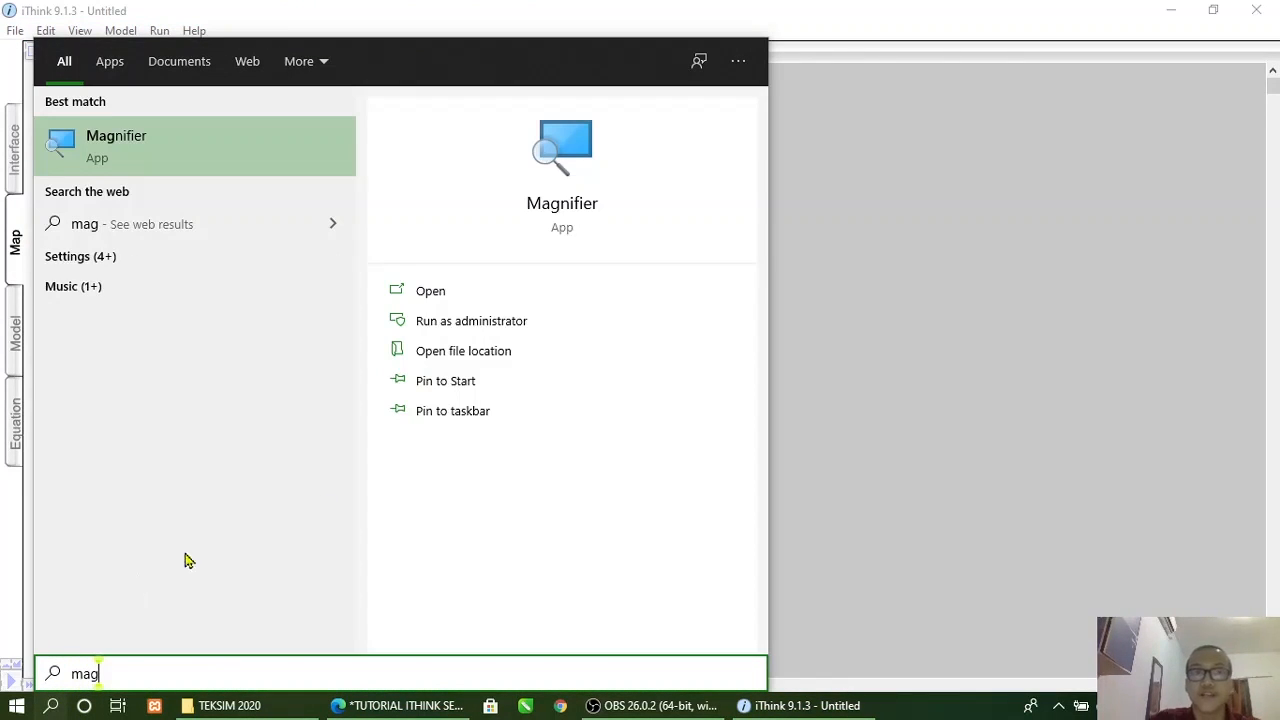
pyautogui.click(426, 292)
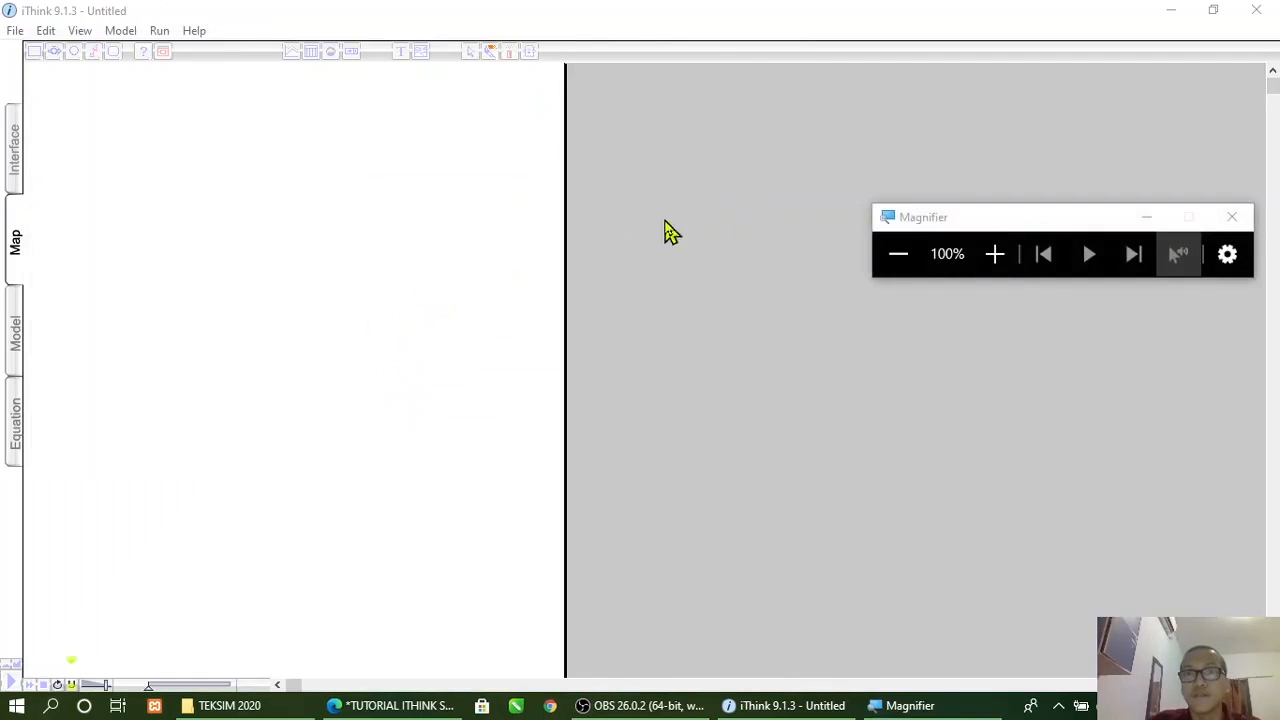
pyautogui.click(994, 260)
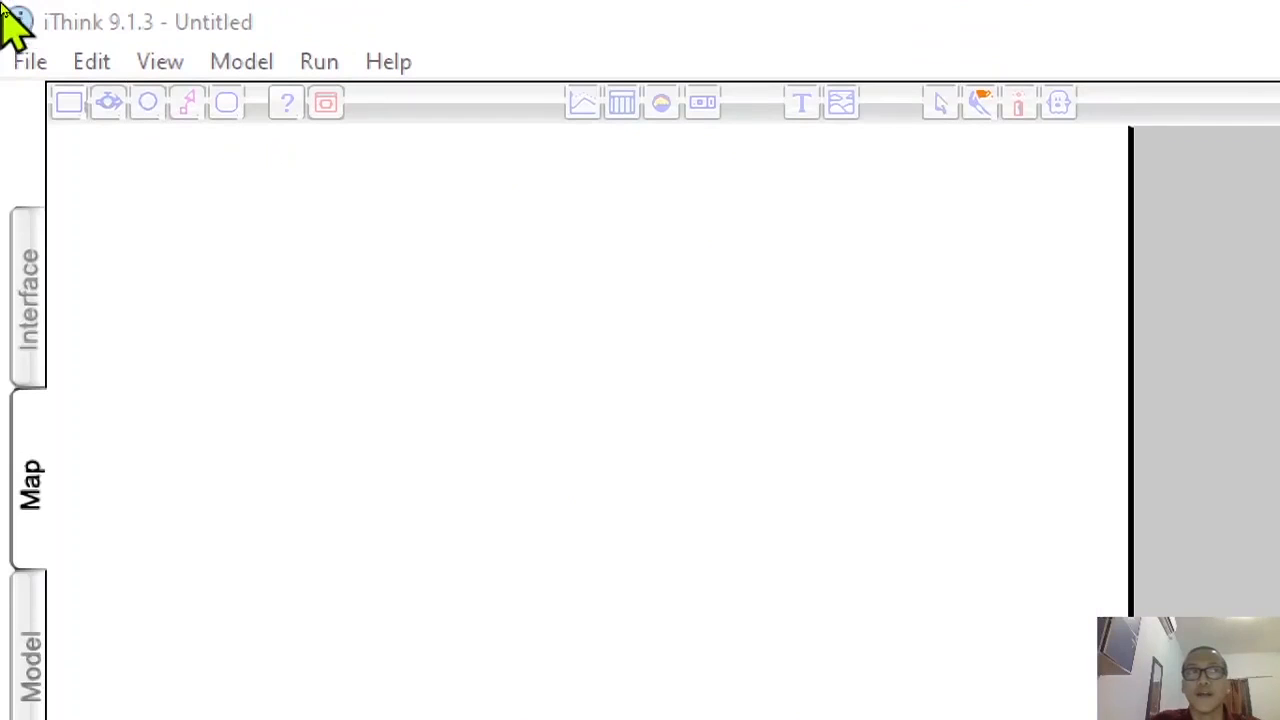
pyautogui.click(61, 130)
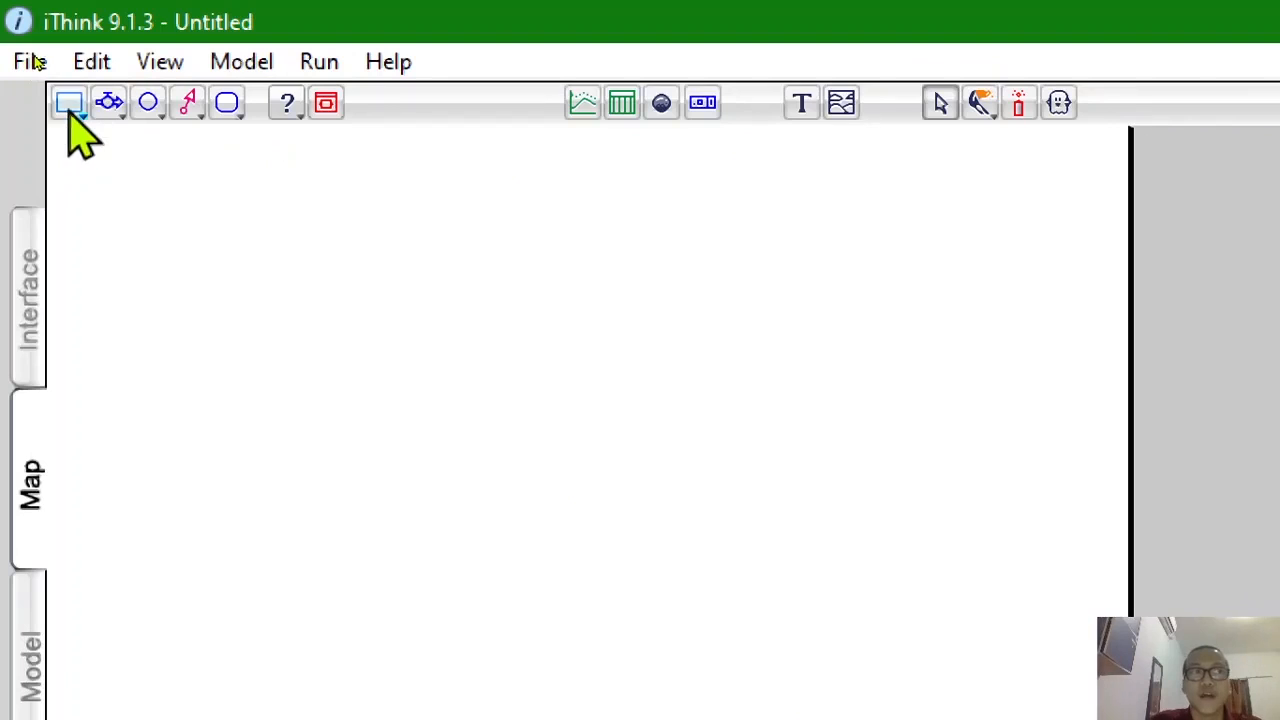
# Step: Place a stock in the middle of the Map page, with one flow entering it and another flow leaving it
pyautogui.click(68, 103)
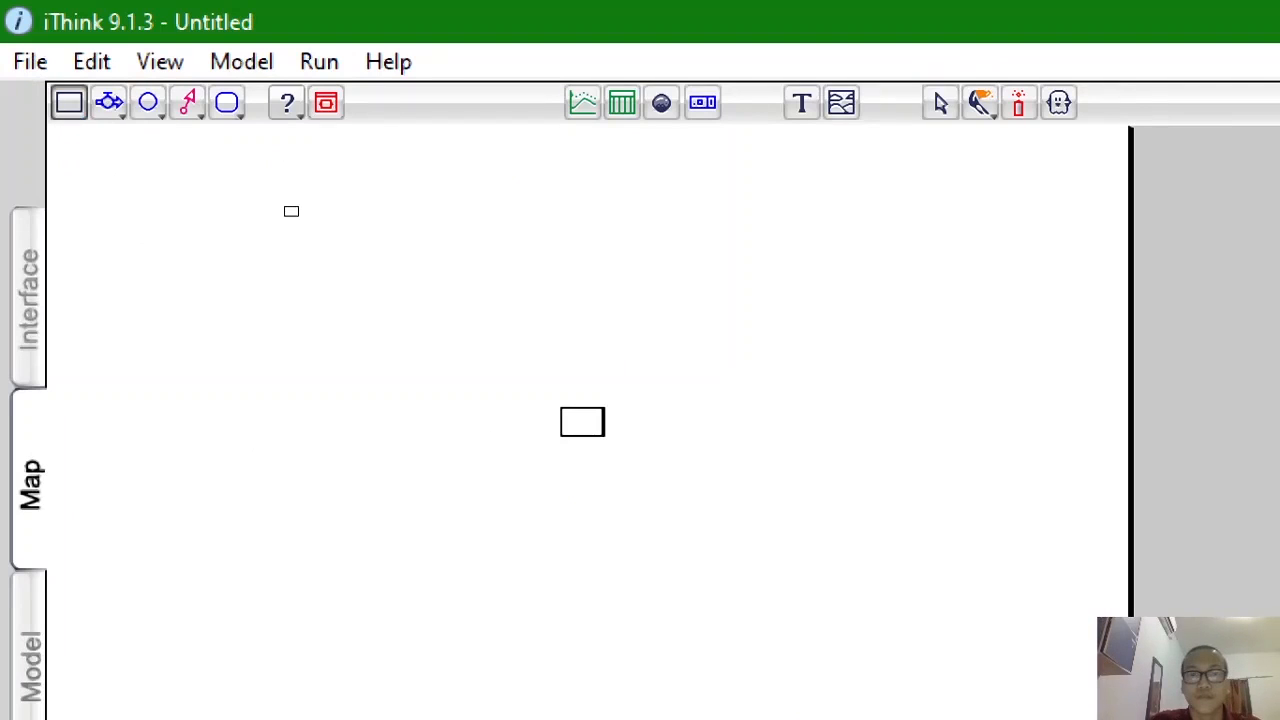
pyautogui.click(582, 421)
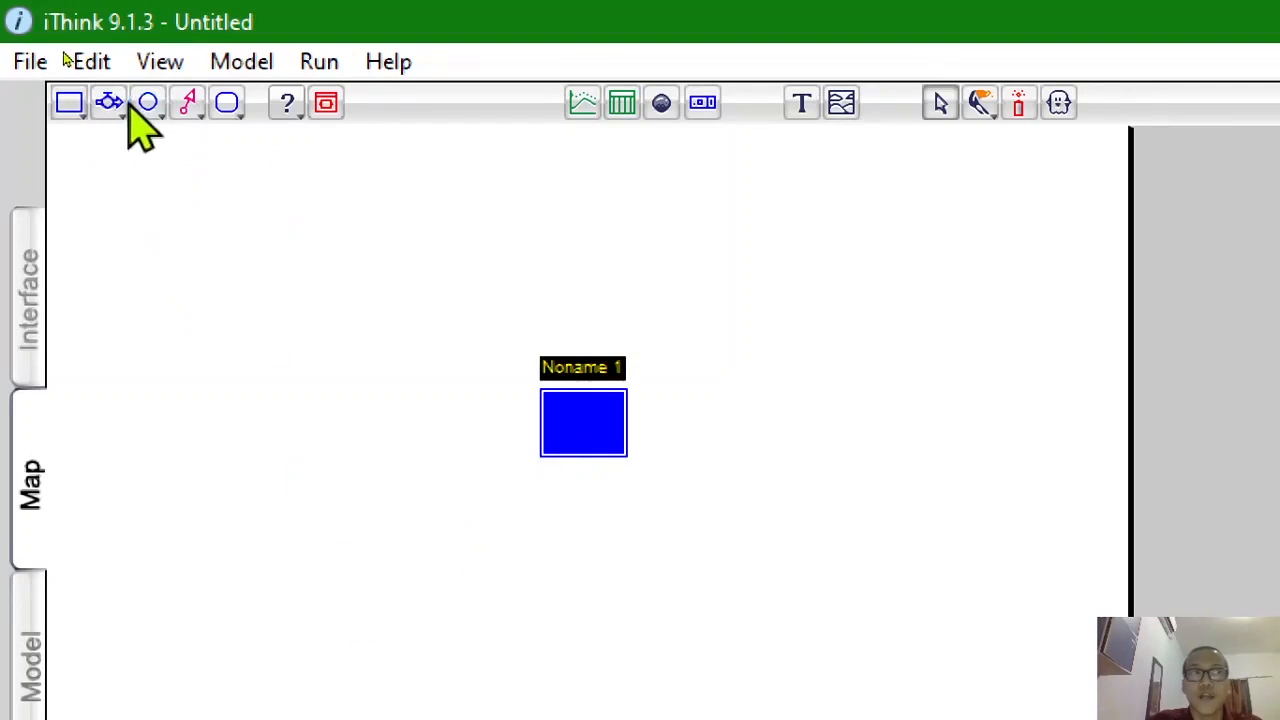
pyautogui.click(110, 104)
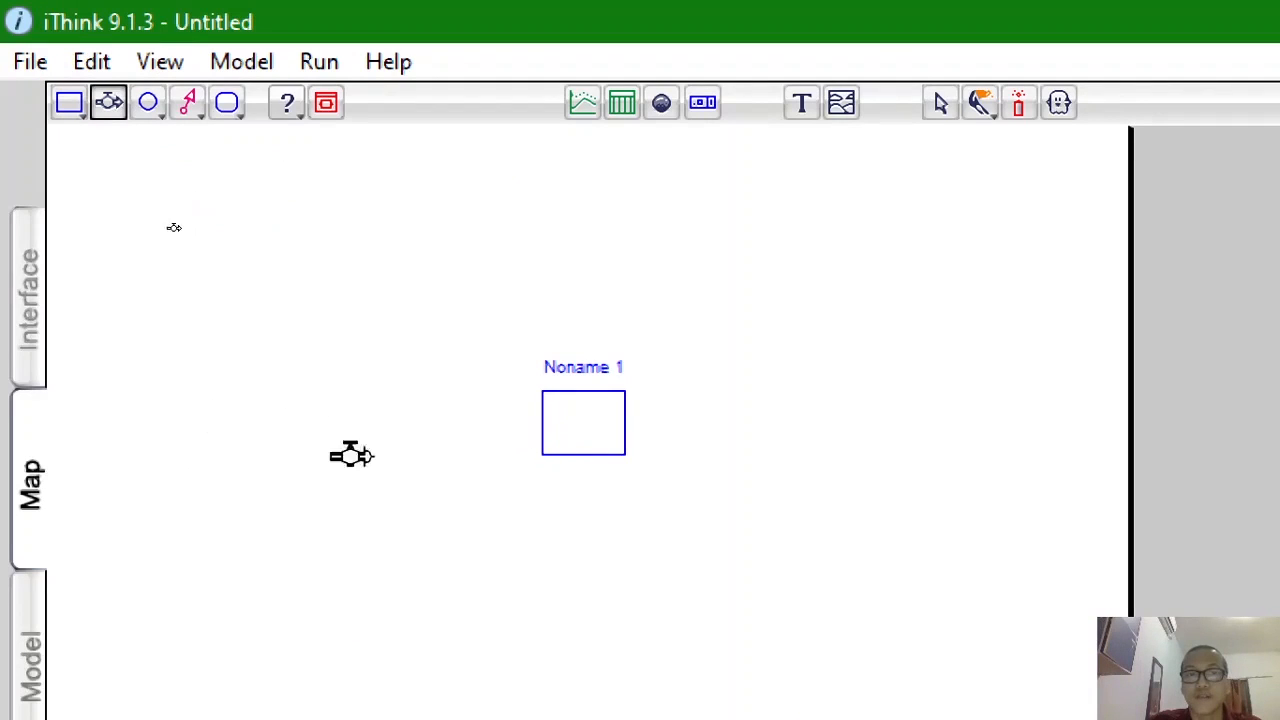
pyautogui.moveTo(248, 426); pyautogui.dragTo(562, 437)
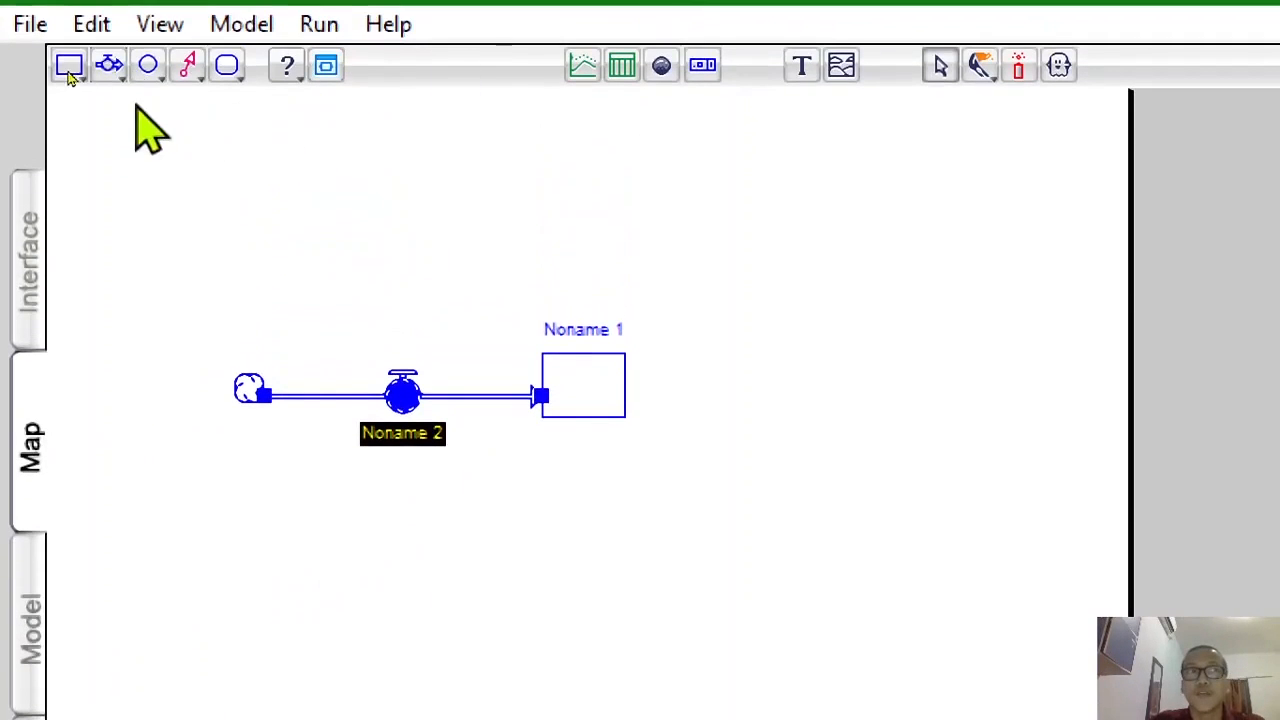
pyautogui.click(106, 66)
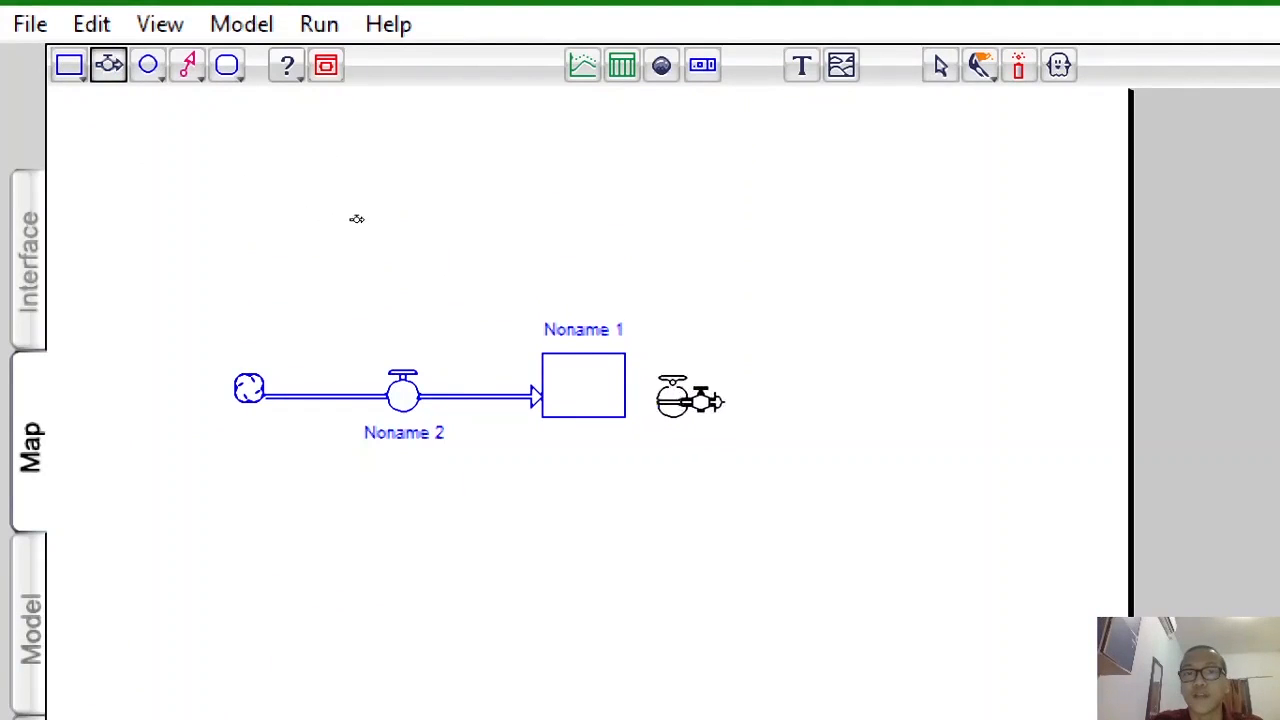
pyautogui.moveTo(705, 400); pyautogui.dragTo(920, 392)
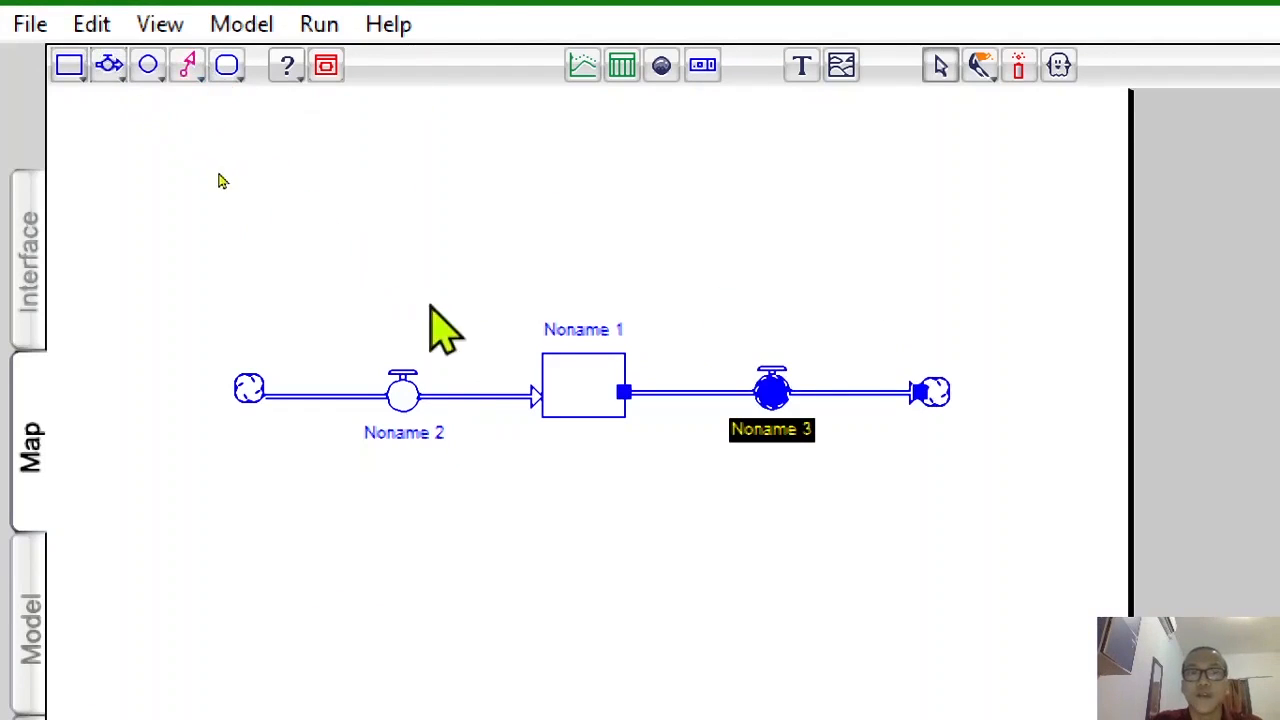
# Step: Name the flow entering the stock "Persediaan"
pyautogui.click(420, 438)
pyautogui.press('Right')
pyautogui.press('Right')
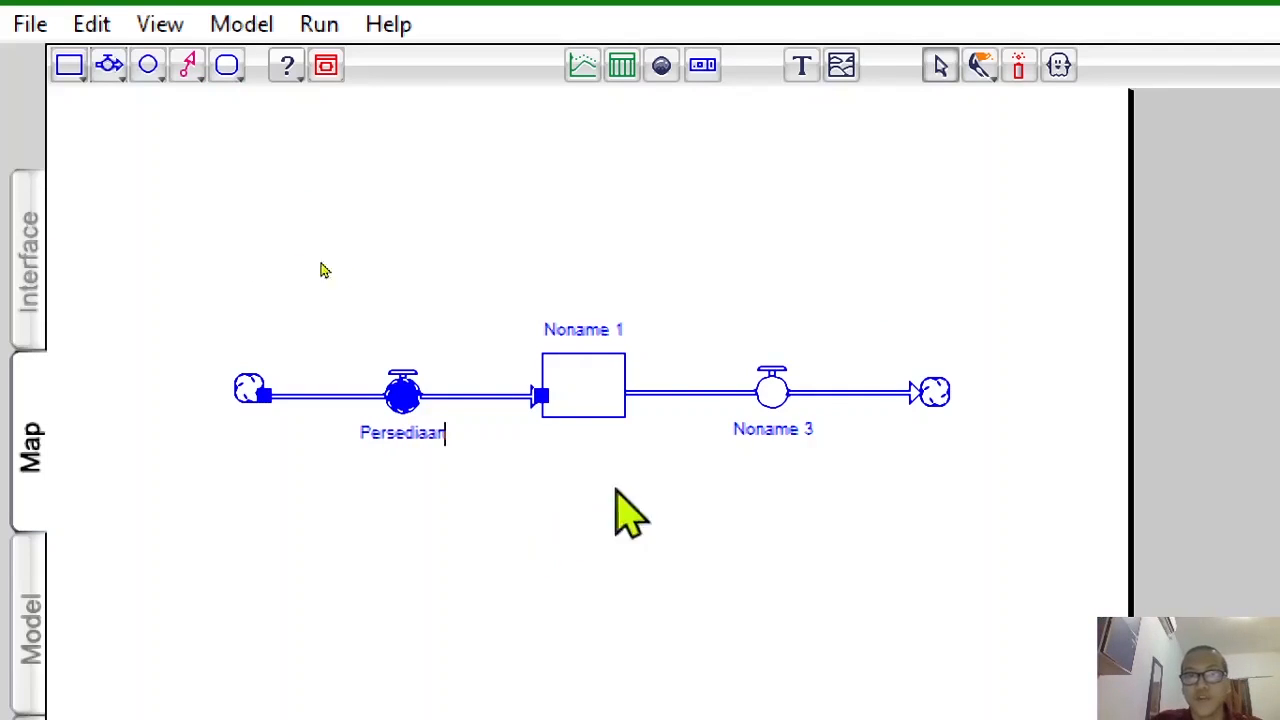
# Step: Name the stock "Gudang Pak" followed by the warehouse owner's name
pyautogui.click(620, 360)
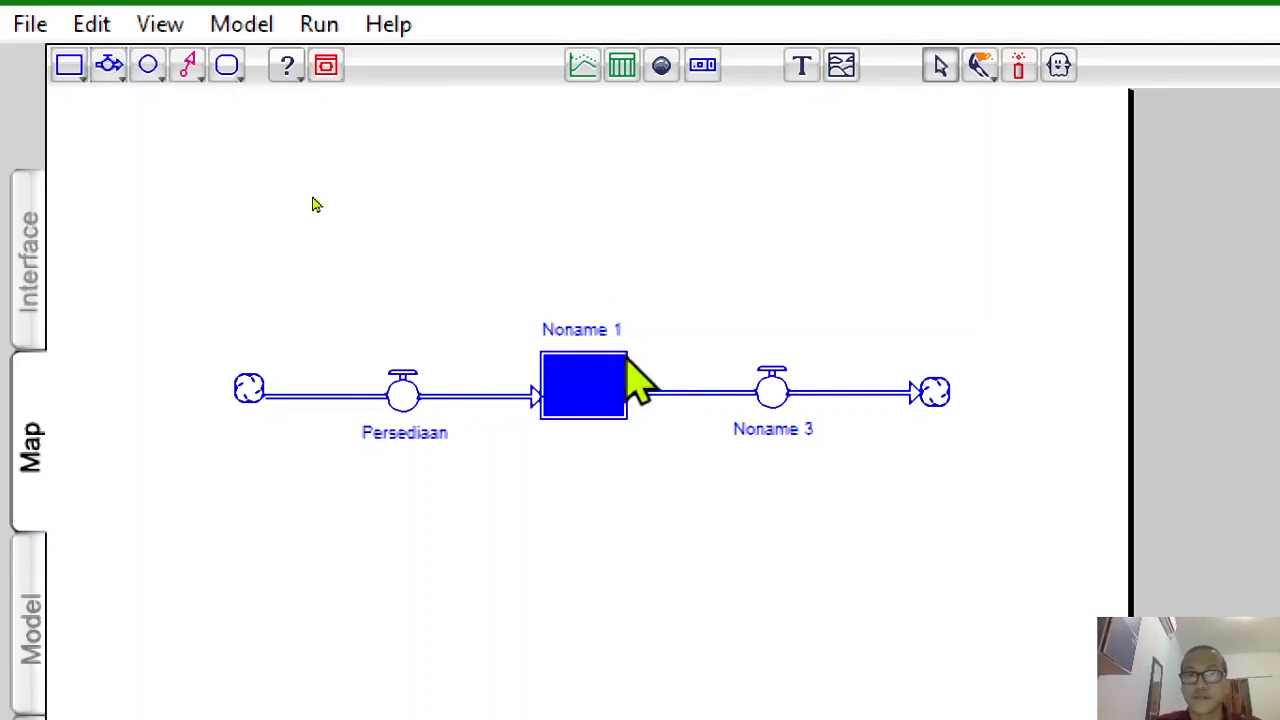
pyautogui.press('Right')
pyautogui.press('Right')
pyautogui.press('Right')
pyautogui.press('Right')
pyautogui.press('Right')
pyautogui.press('Right')
pyautogui.press('Right')
pyautogui.press('Right')
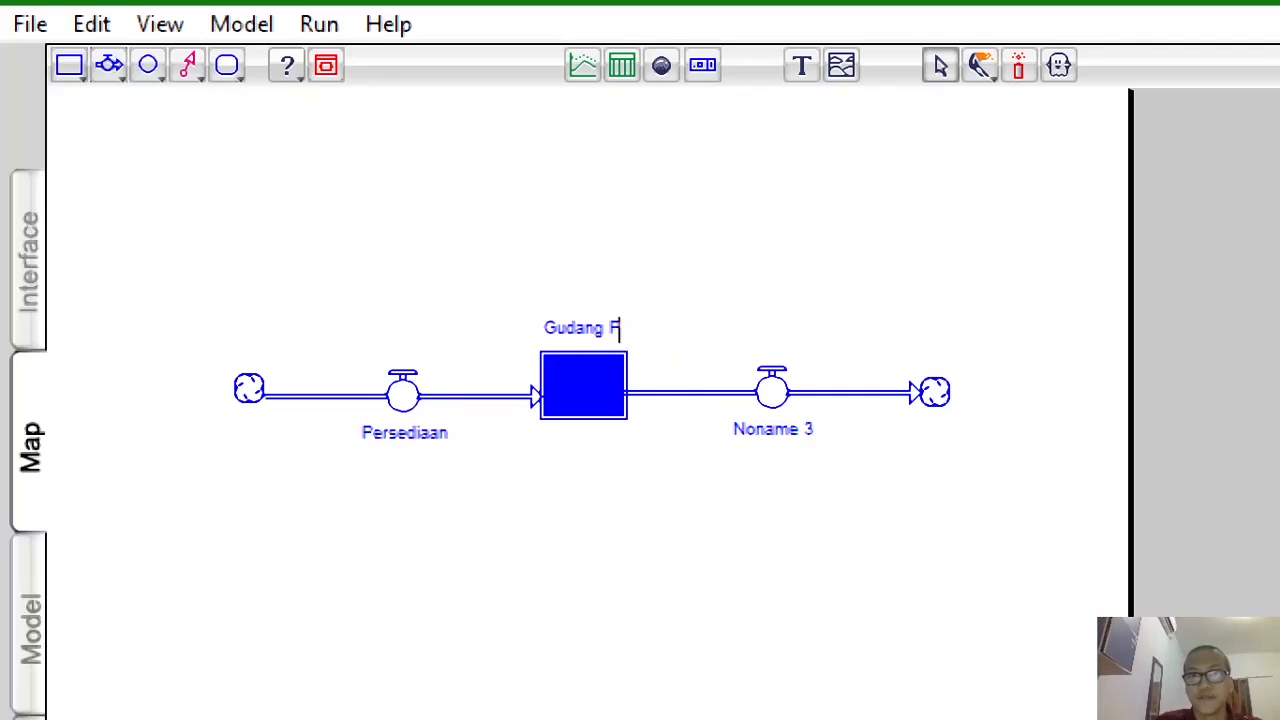
pyautogui.write('Gudang Pak Fredi')
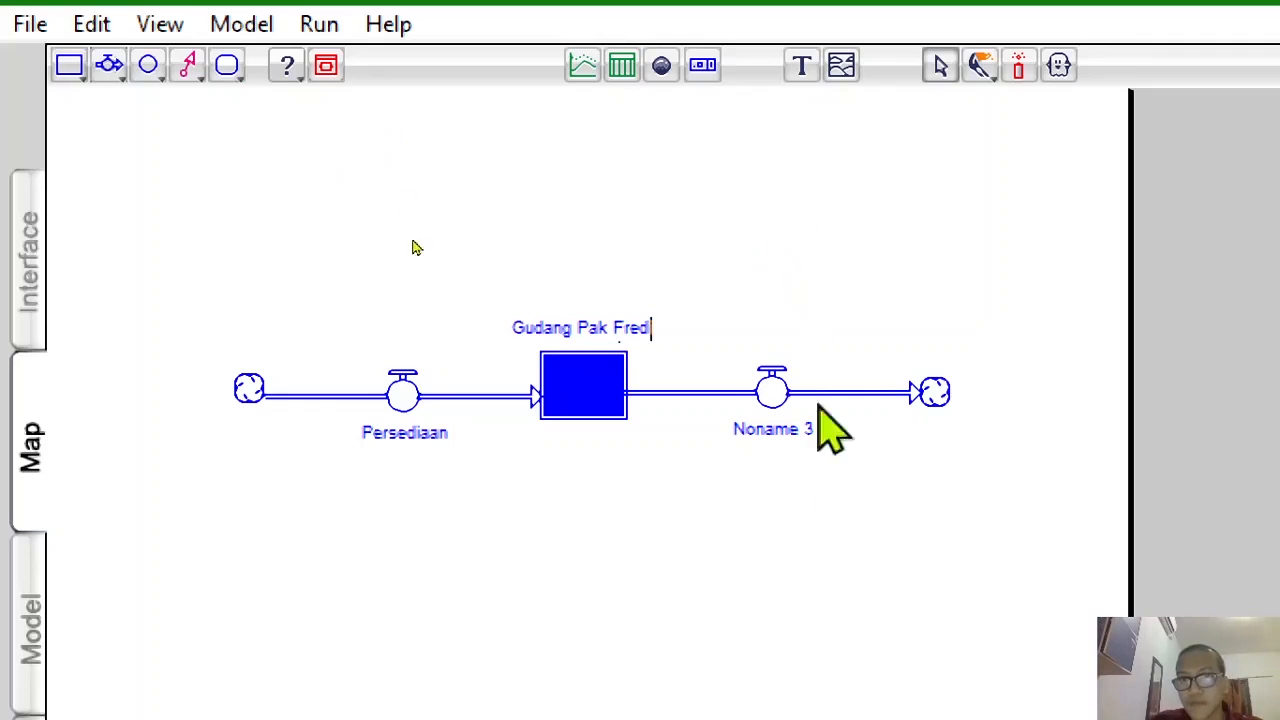
# Step: Name the flow leaving the stock "Permintaan"
pyautogui.click(787, 436)
pyautogui.click(793, 430)
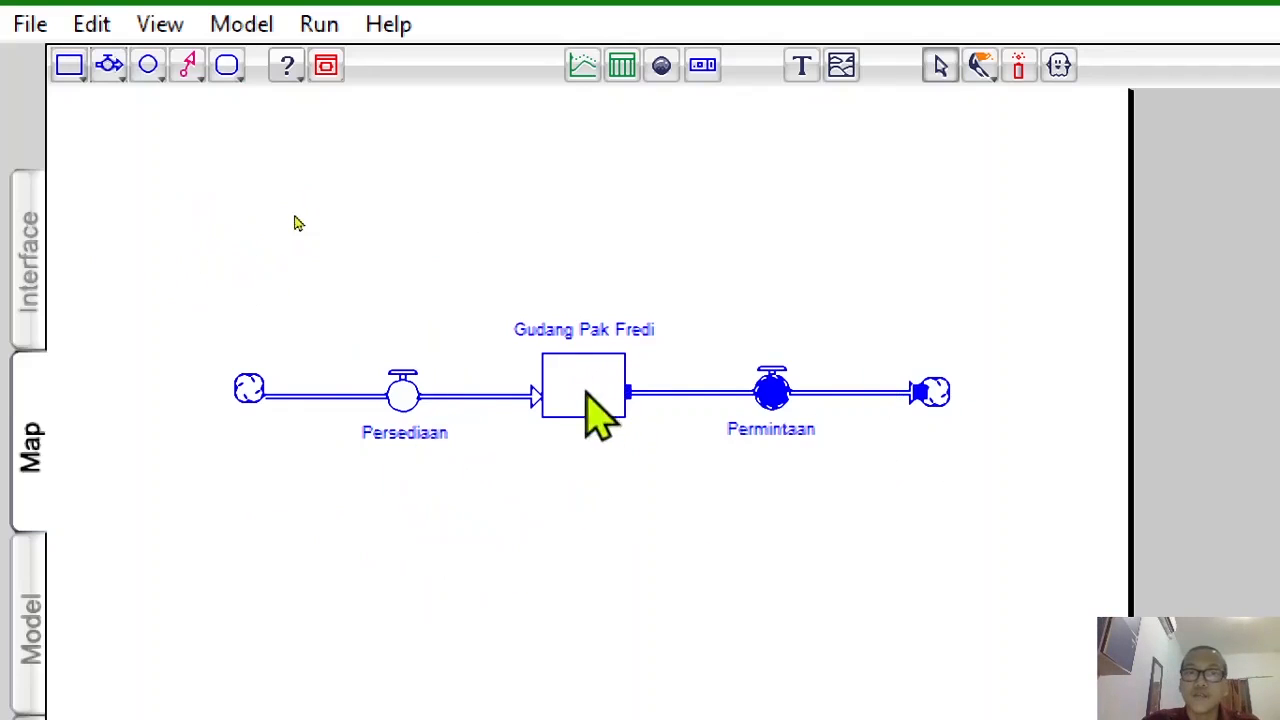
pyautogui.click(866, 516)
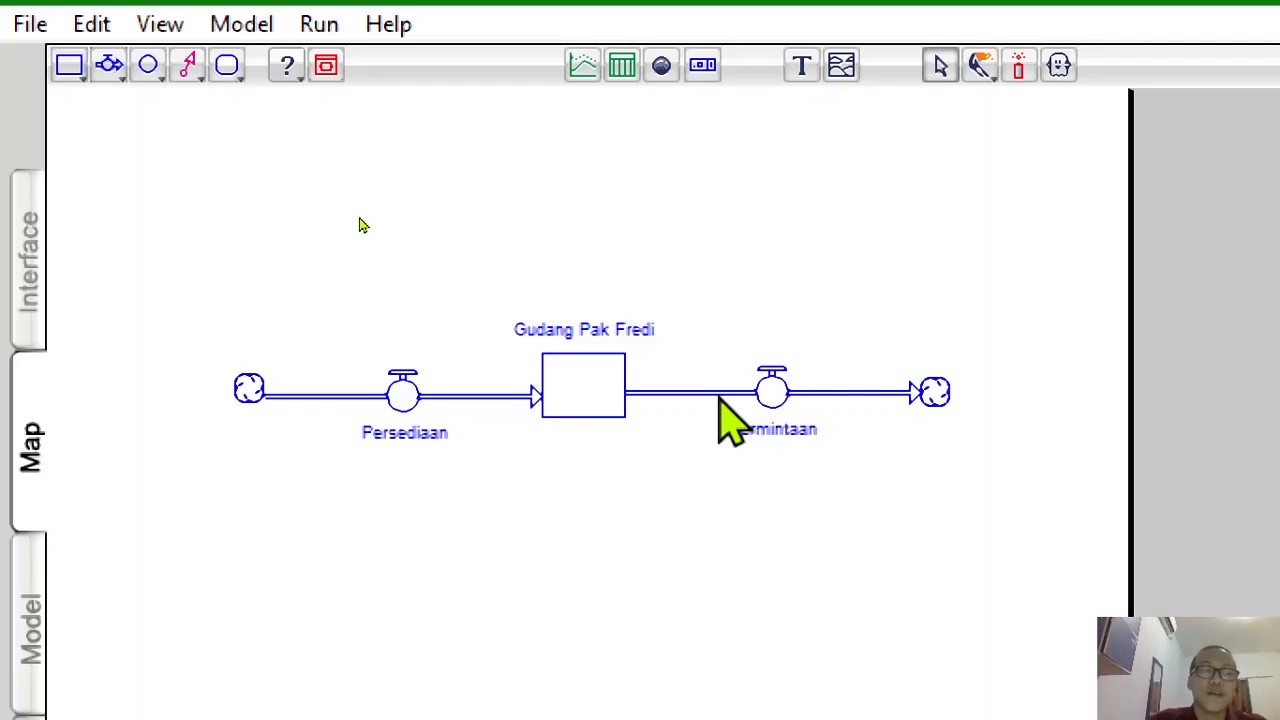
# Step: On the Model page, set the equation of the Persediaan inflow to 1200
pyautogui.click(30, 664)
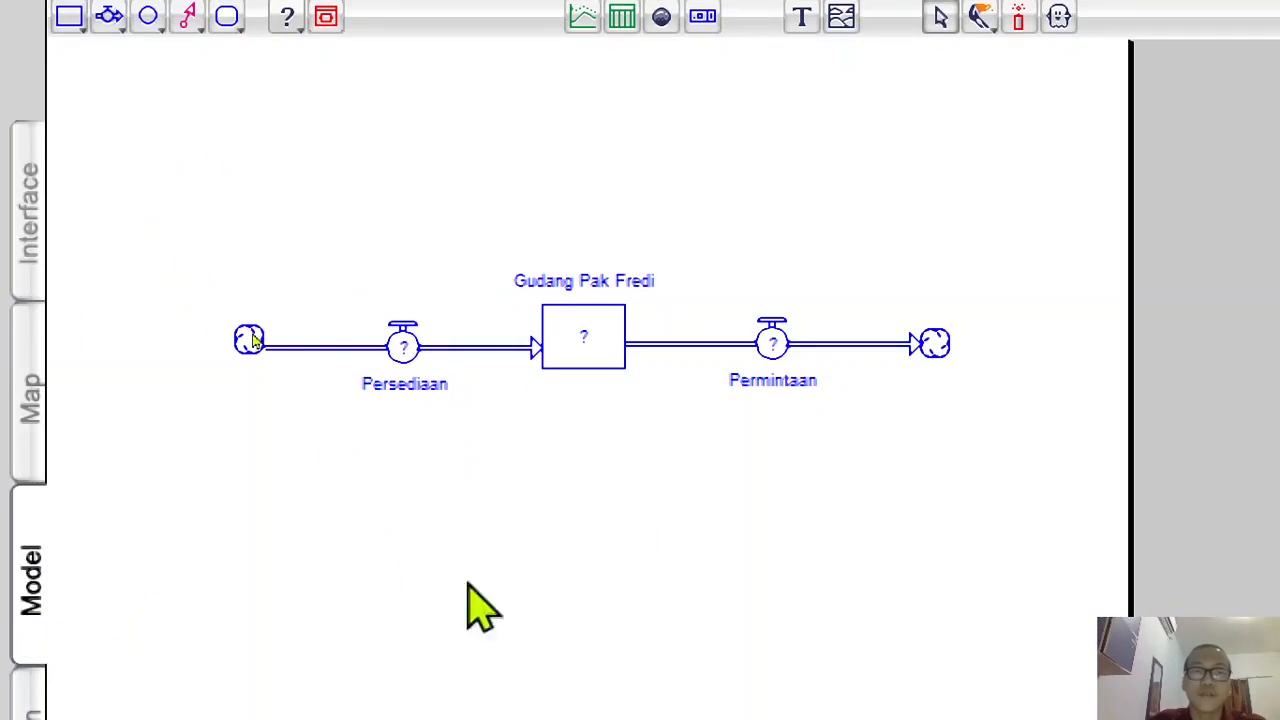
pyautogui.doubleClick(403, 350)
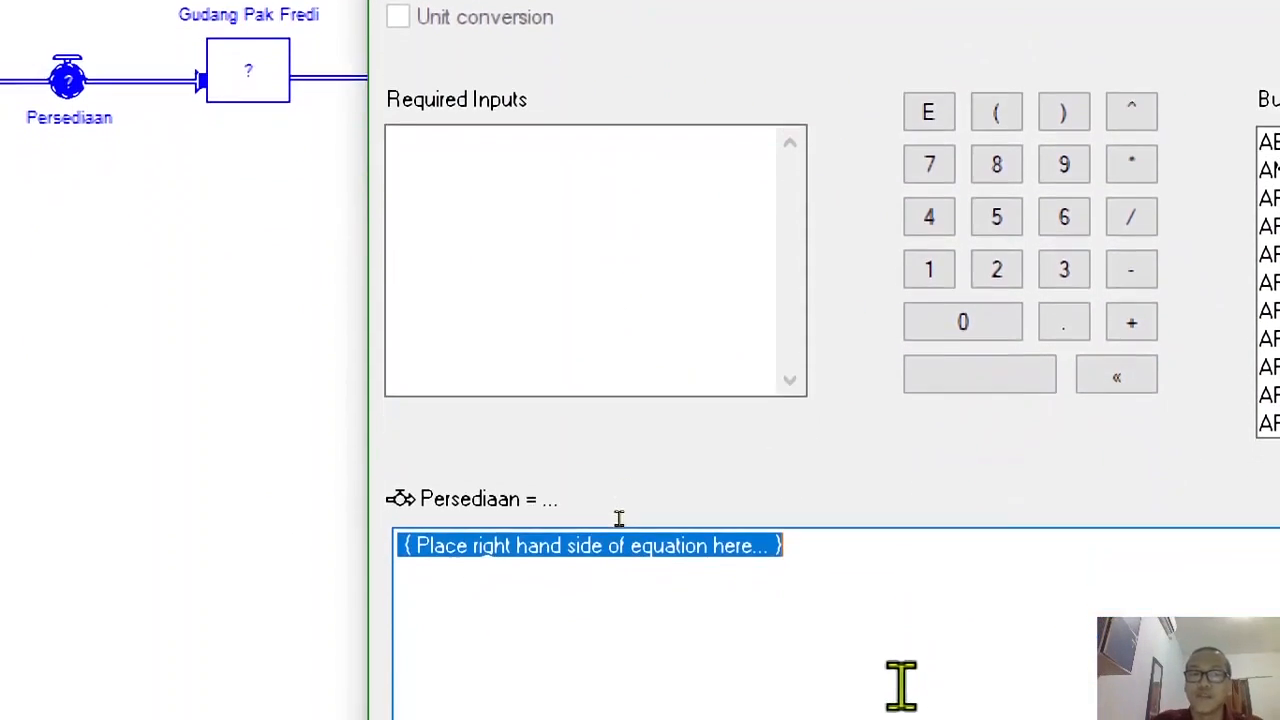
pyautogui.click(781, 654)
pyautogui.press('BackSpace')
pyautogui.press('BackSpace')
pyautogui.press('BackSpace')
pyautogui.press('BackSpace')
pyautogui.press('BackSpace')
pyautogui.press('BackSpace')
pyautogui.press('BackSpace')
pyautogui.press('BackSpace')
pyautogui.press('BackSpace')
pyautogui.press('BackSpace')
pyautogui.press('BackSpace')
pyautogui.press('BackSpace')
pyautogui.press('BackSpace')
pyautogui.press('BackSpace')
pyautogui.press('BackSpace')
pyautogui.press('BackSpace')
pyautogui.press('BackSpace')
pyautogui.press('BackSpace')
pyautogui.press('BackSpace')
pyautogui.press('BackSpace')
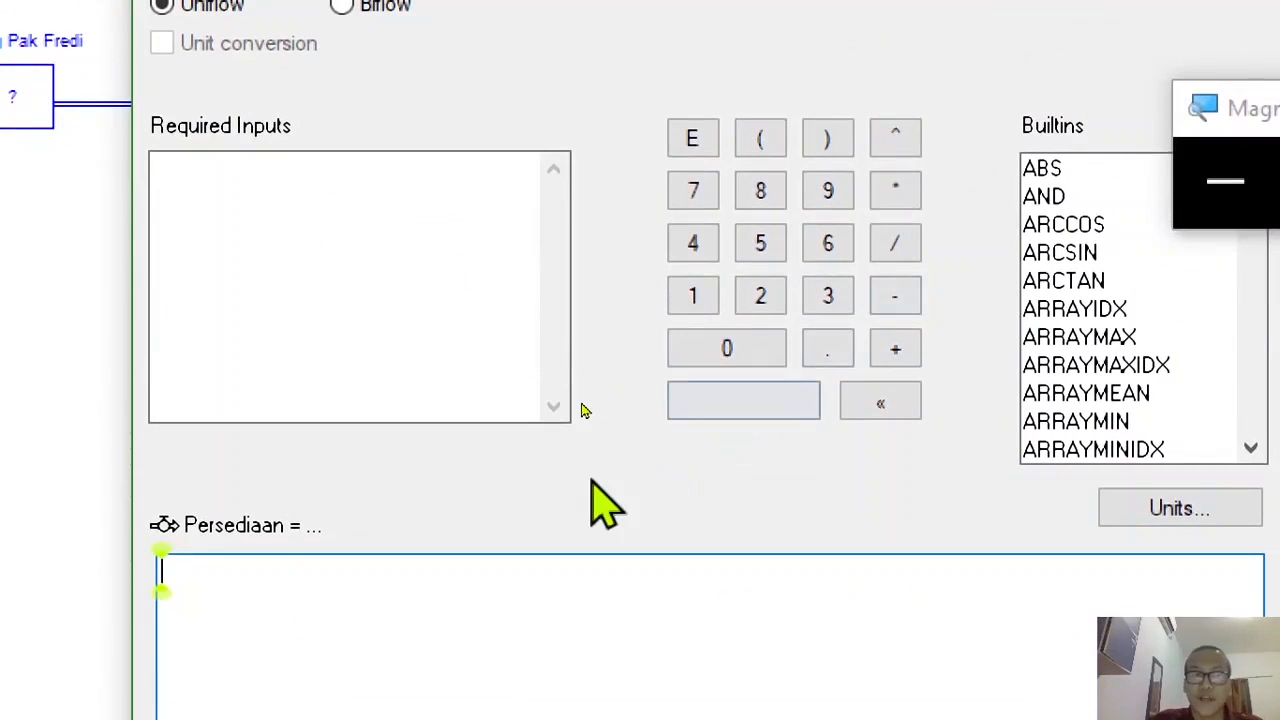
pyautogui.write('1200')
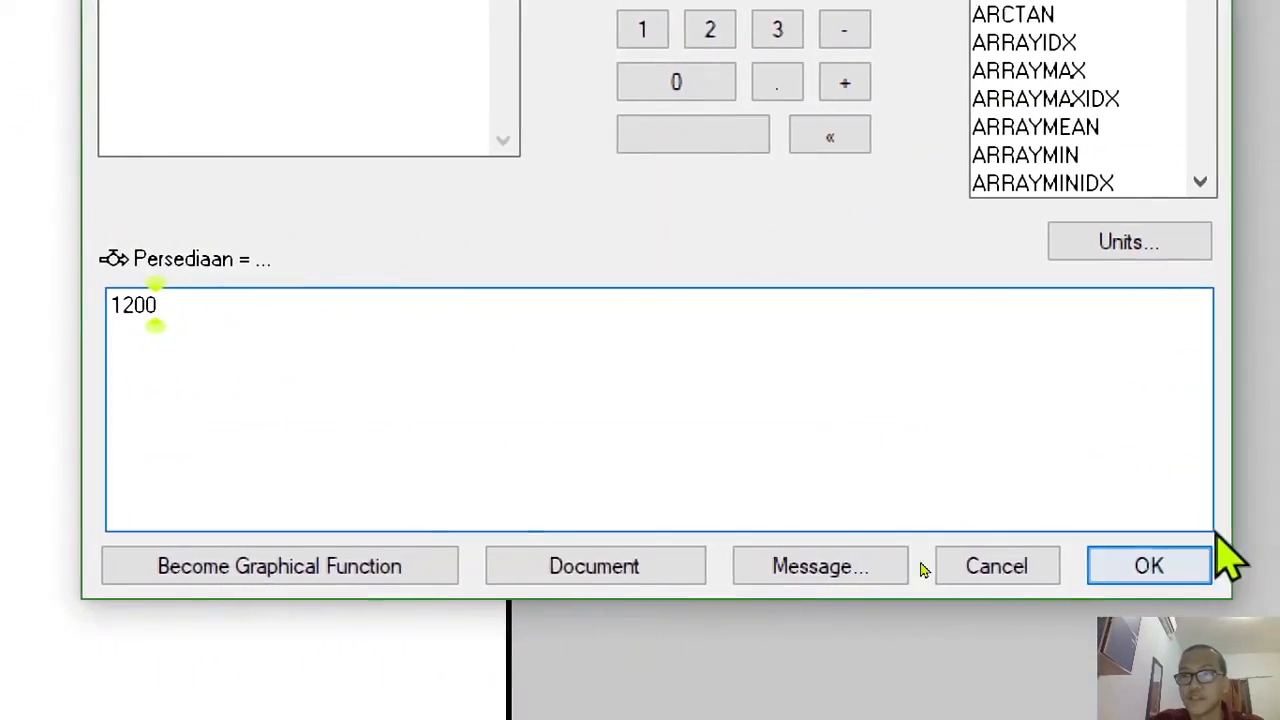
pyautogui.click(1177, 562)
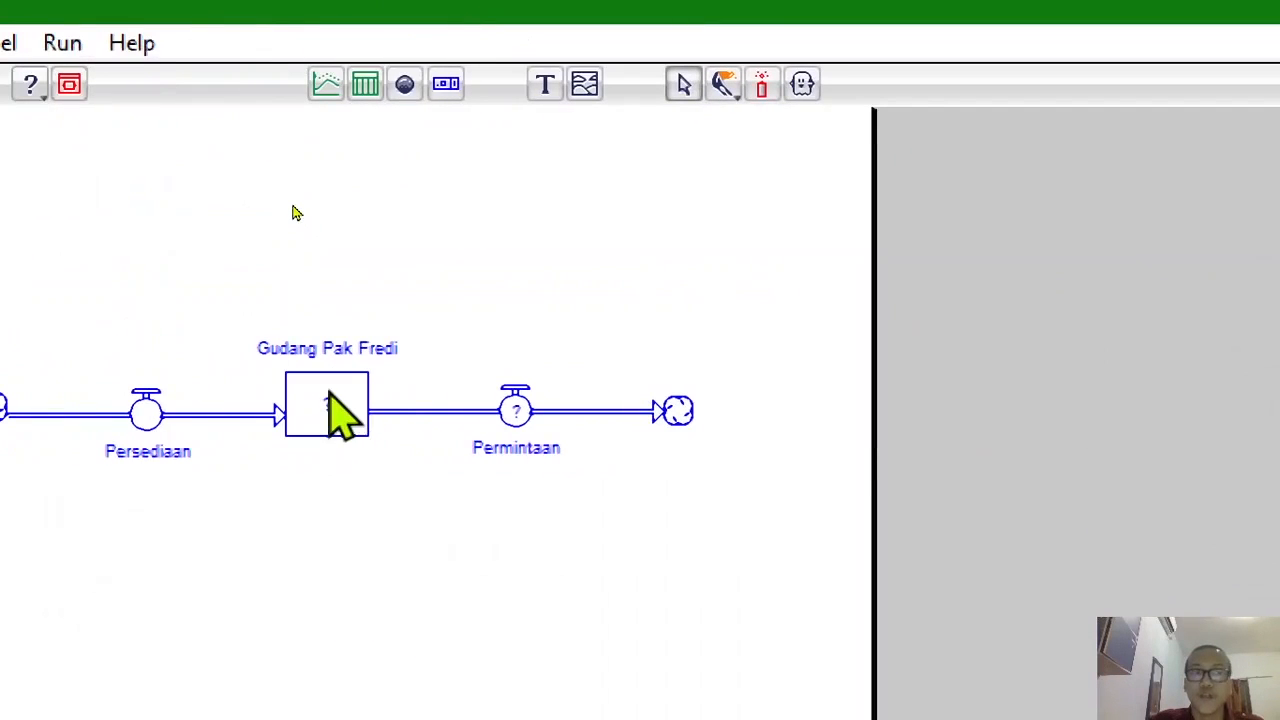
# Step: Set the initial value of the warehouse stock to 1500
pyautogui.doubleClick(337, 412)
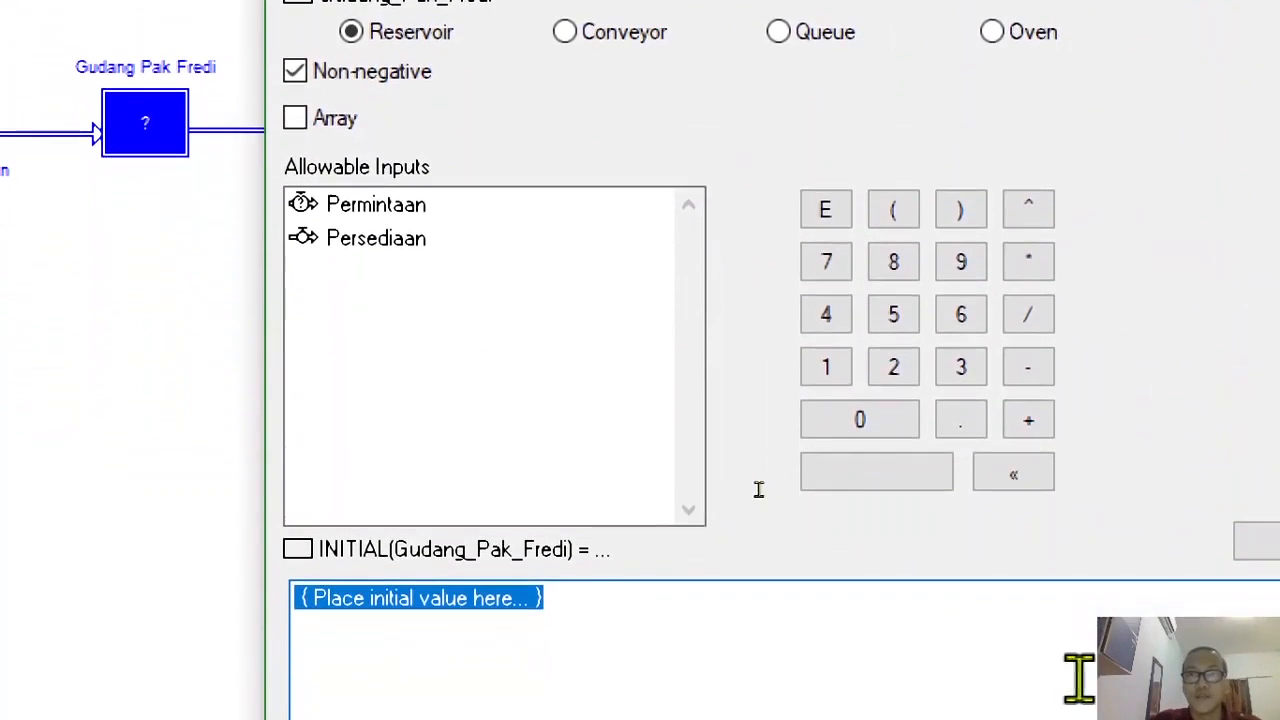
pyautogui.click(826, 367)
pyautogui.click(893, 314)
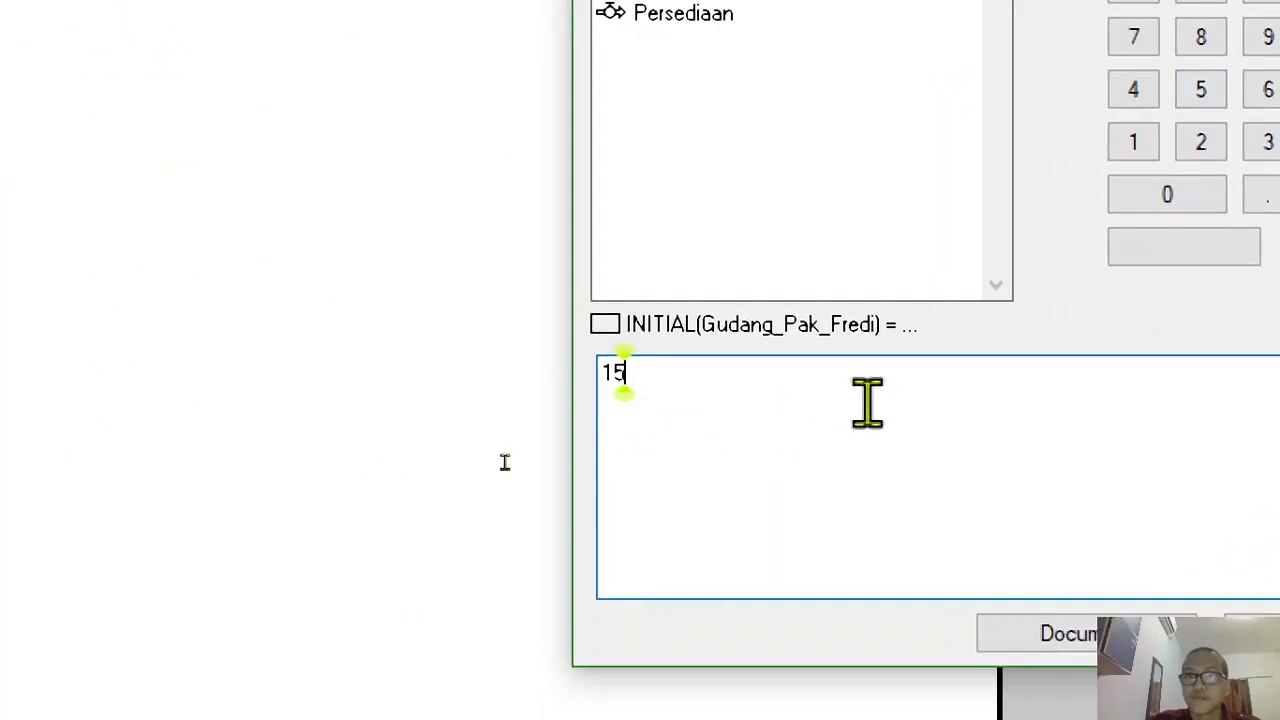
pyautogui.click(1186, 194)
pyautogui.click(1186, 194)
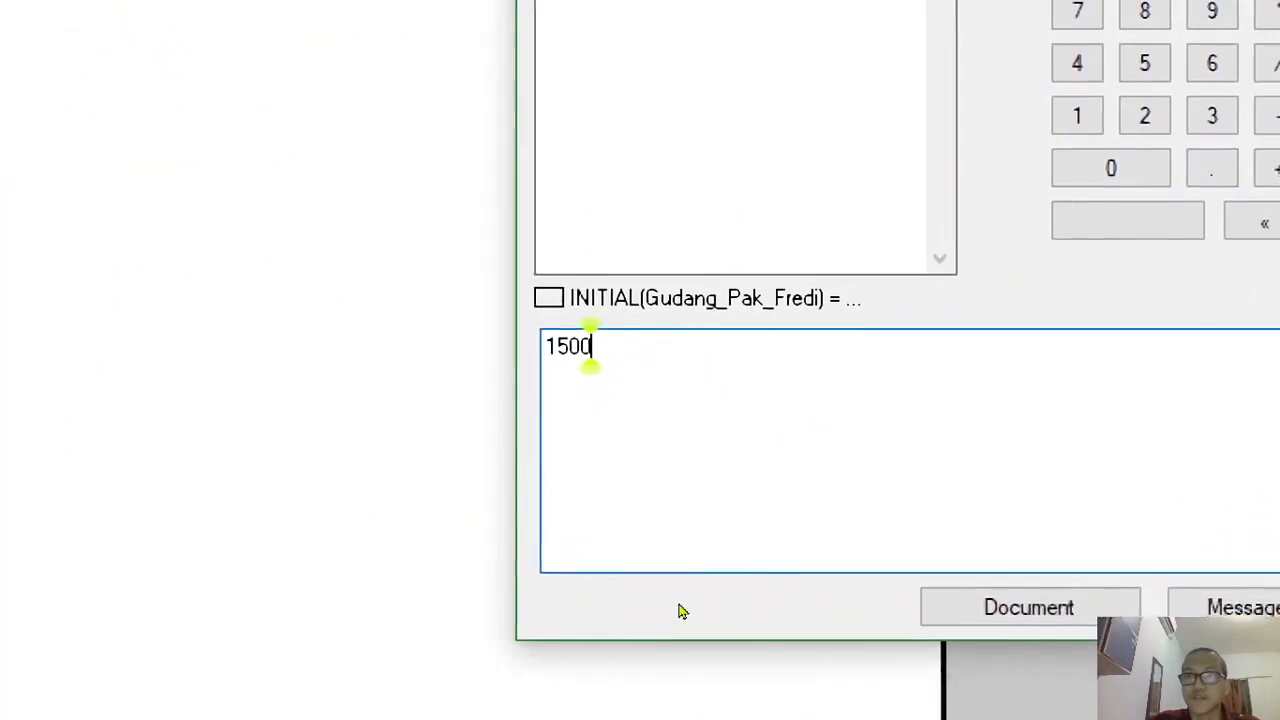
pyautogui.click(1183, 608)
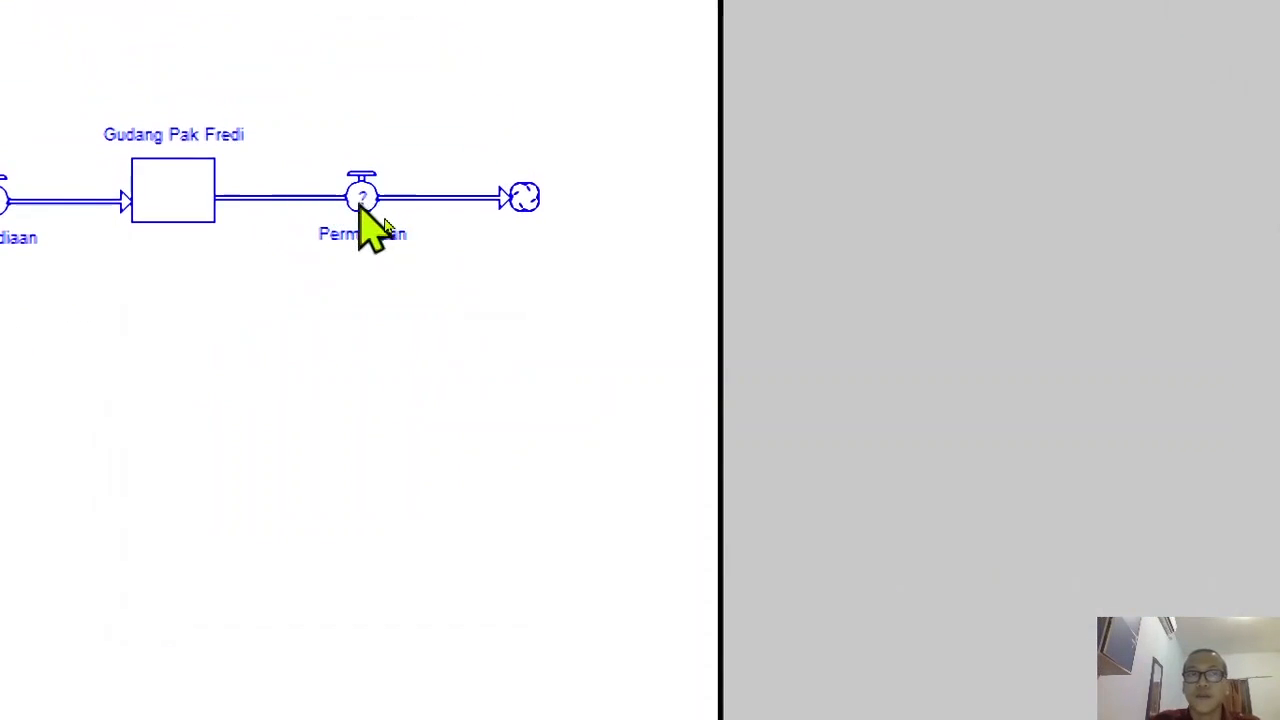
# Step: Set the equation of the Permintaan outflow to 1000 and run the simulation
pyautogui.doubleClick(362, 198)
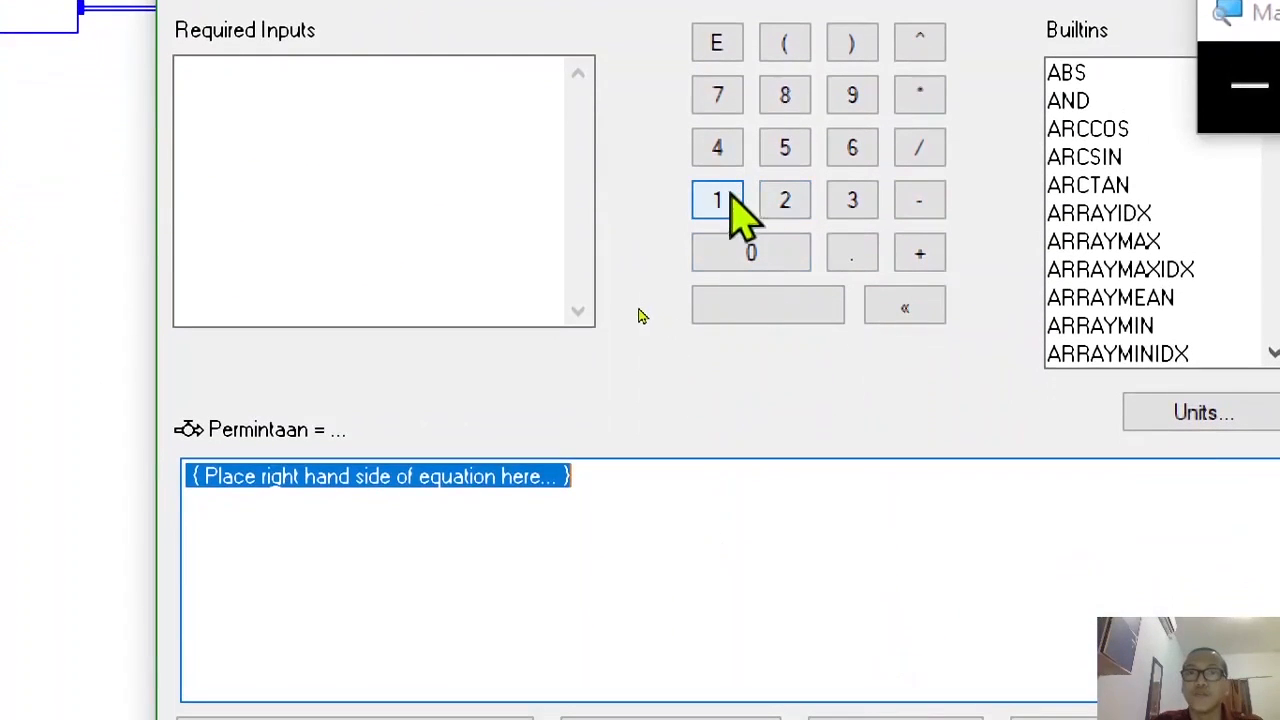
pyautogui.click(730, 200)
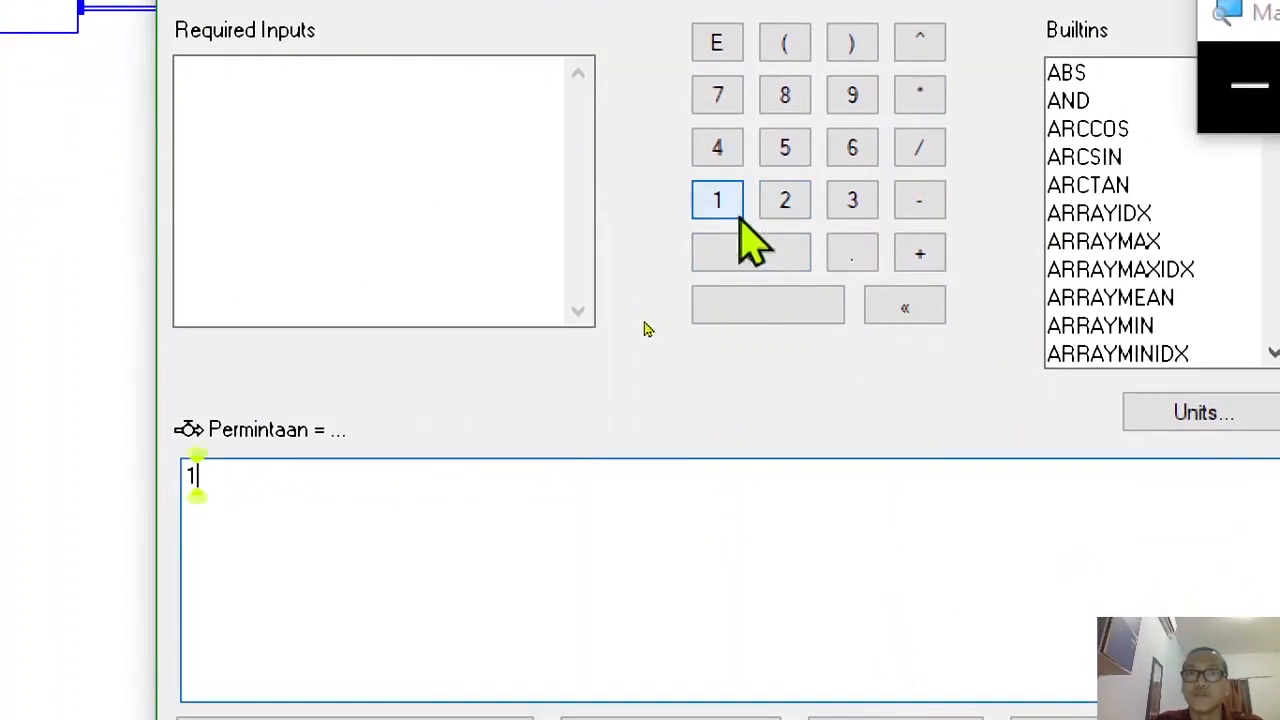
pyautogui.click(762, 254)
pyautogui.click(1188, 140)
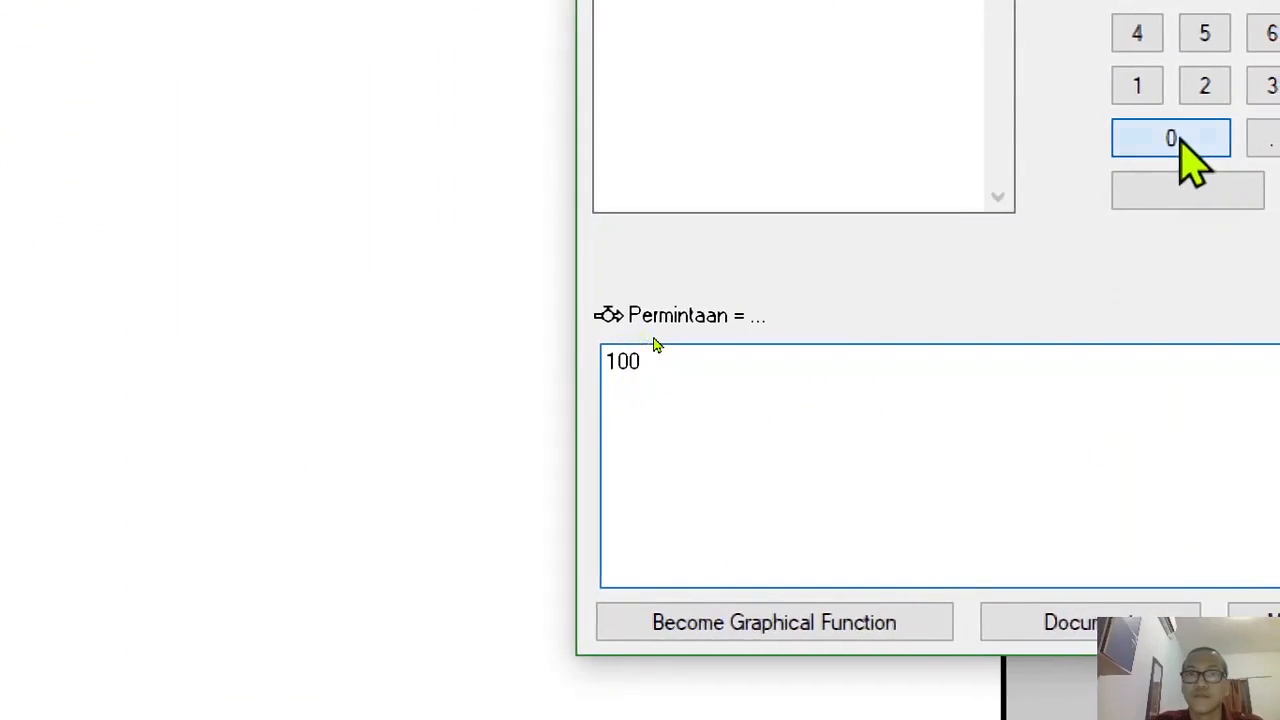
pyautogui.click(1188, 140)
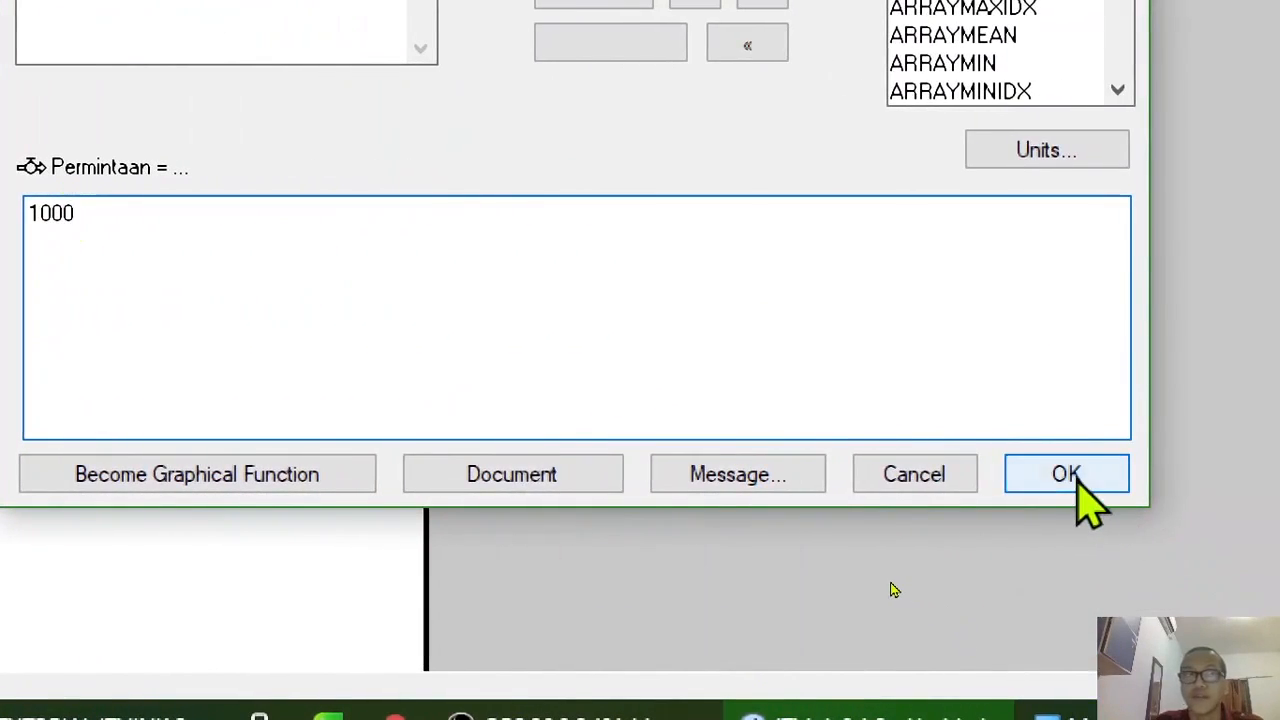
pyautogui.click(1075, 478)
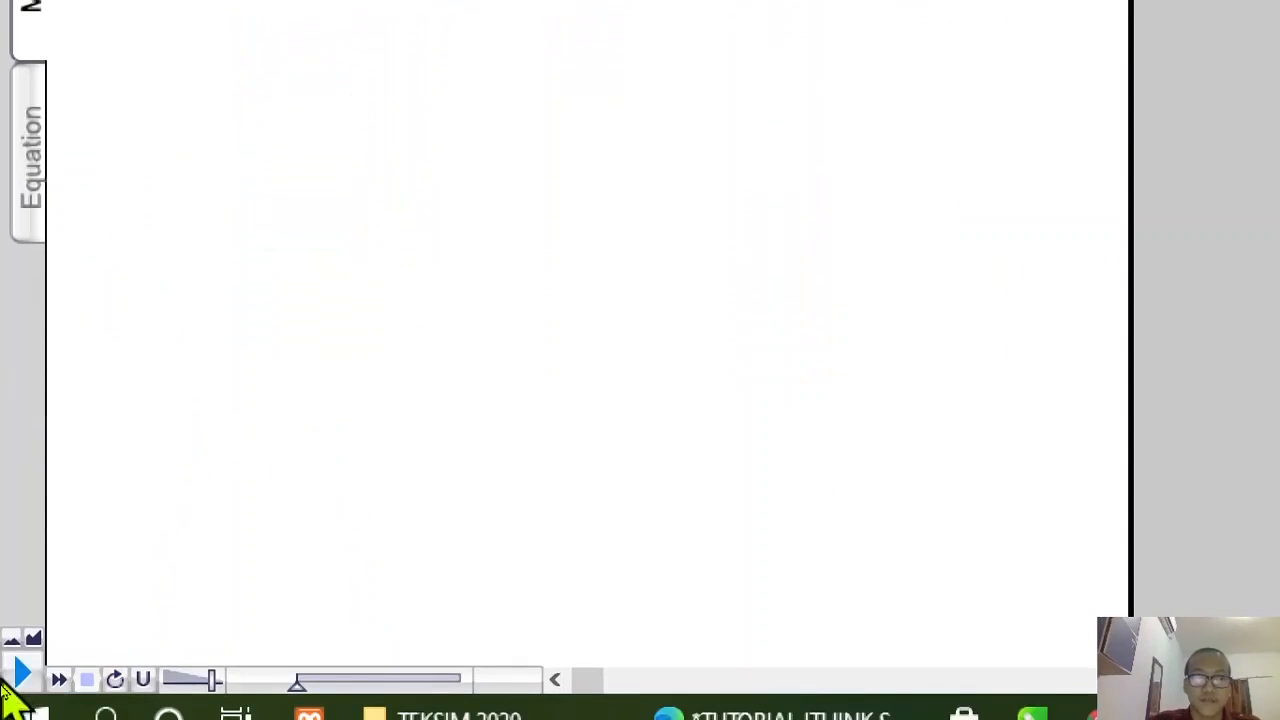
pyautogui.click(20, 679)
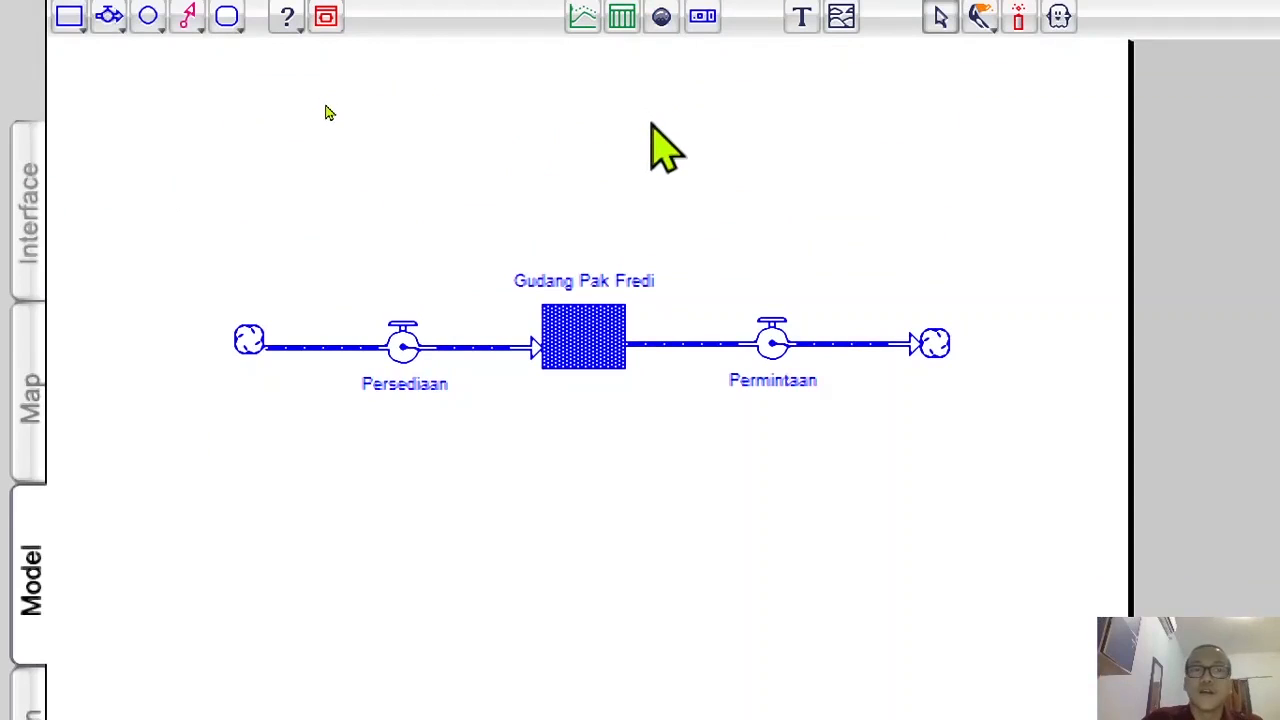
# Step: On the Interface page, set the simulation's run specs to end at 12 with Months as the unit of time
pyautogui.click(28, 208)
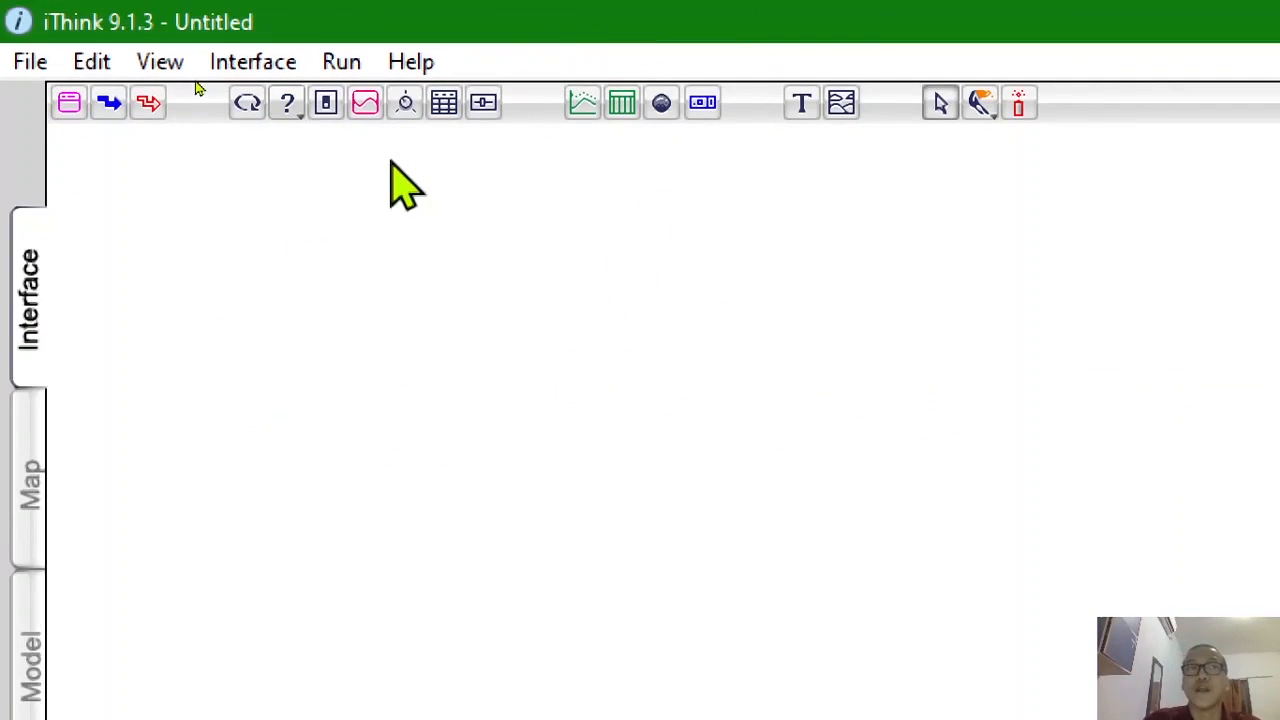
pyautogui.click(345, 64)
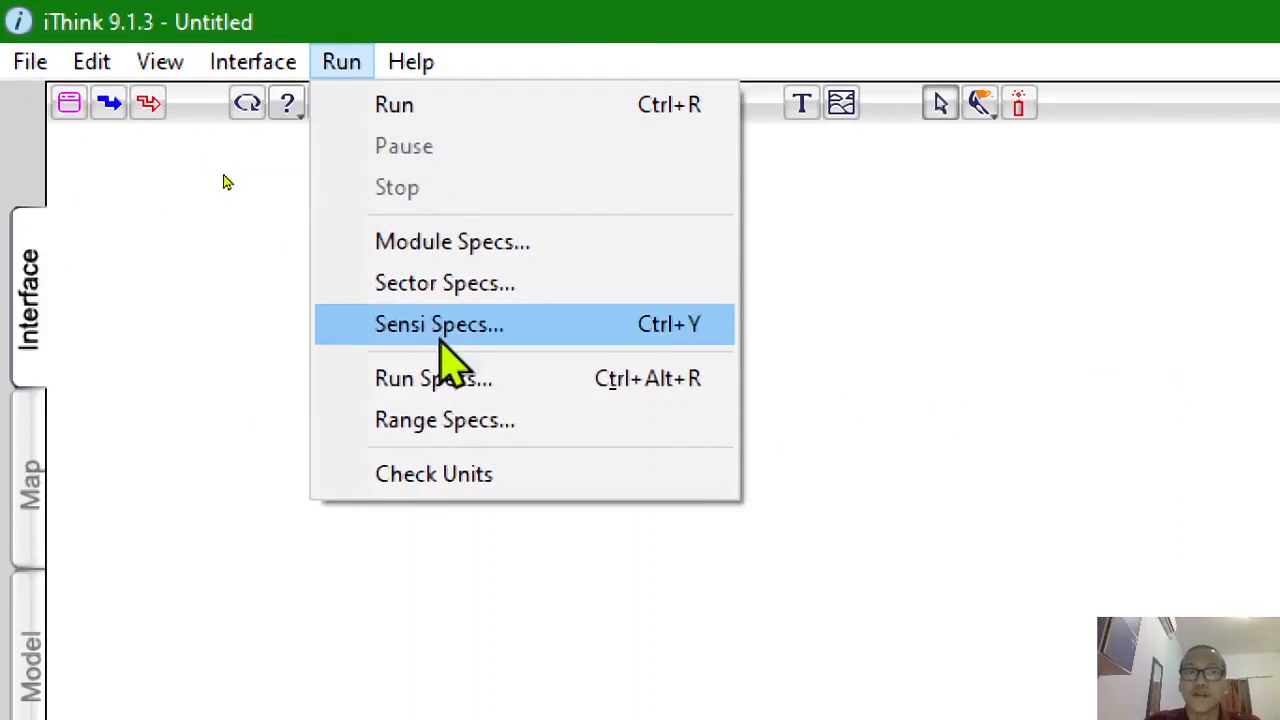
pyautogui.click(476, 392)
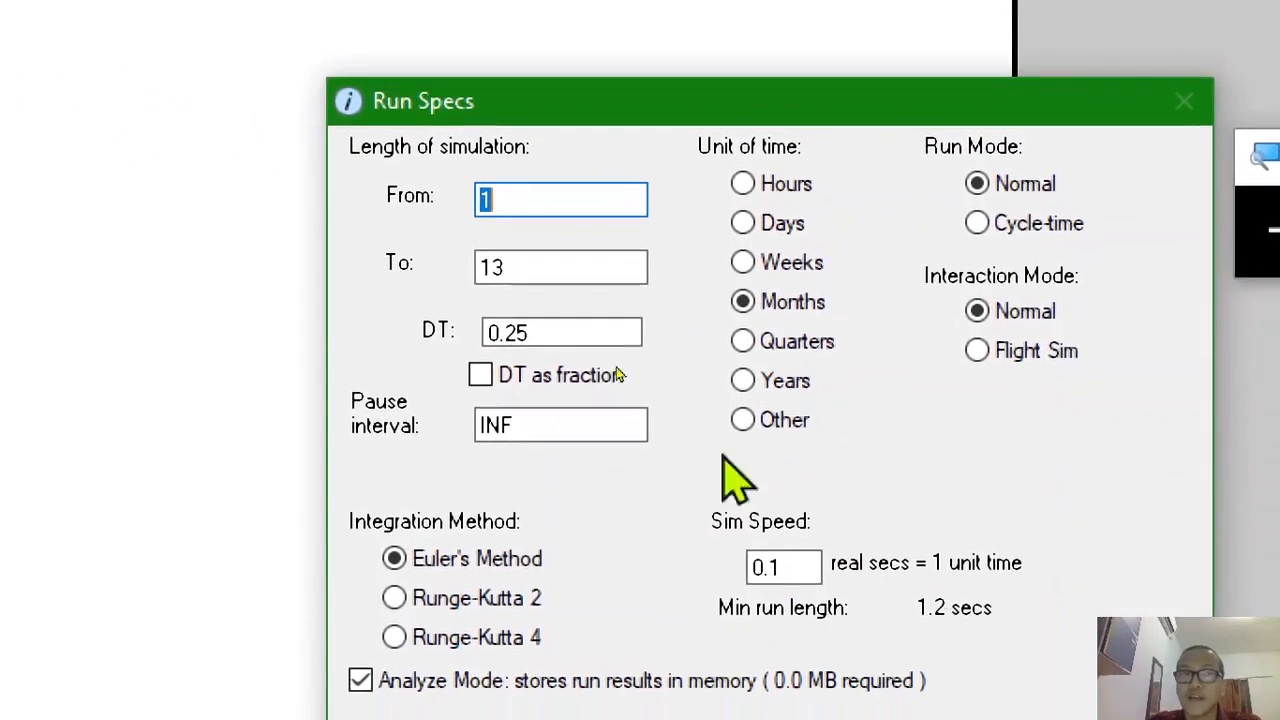
pyautogui.click(503, 268)
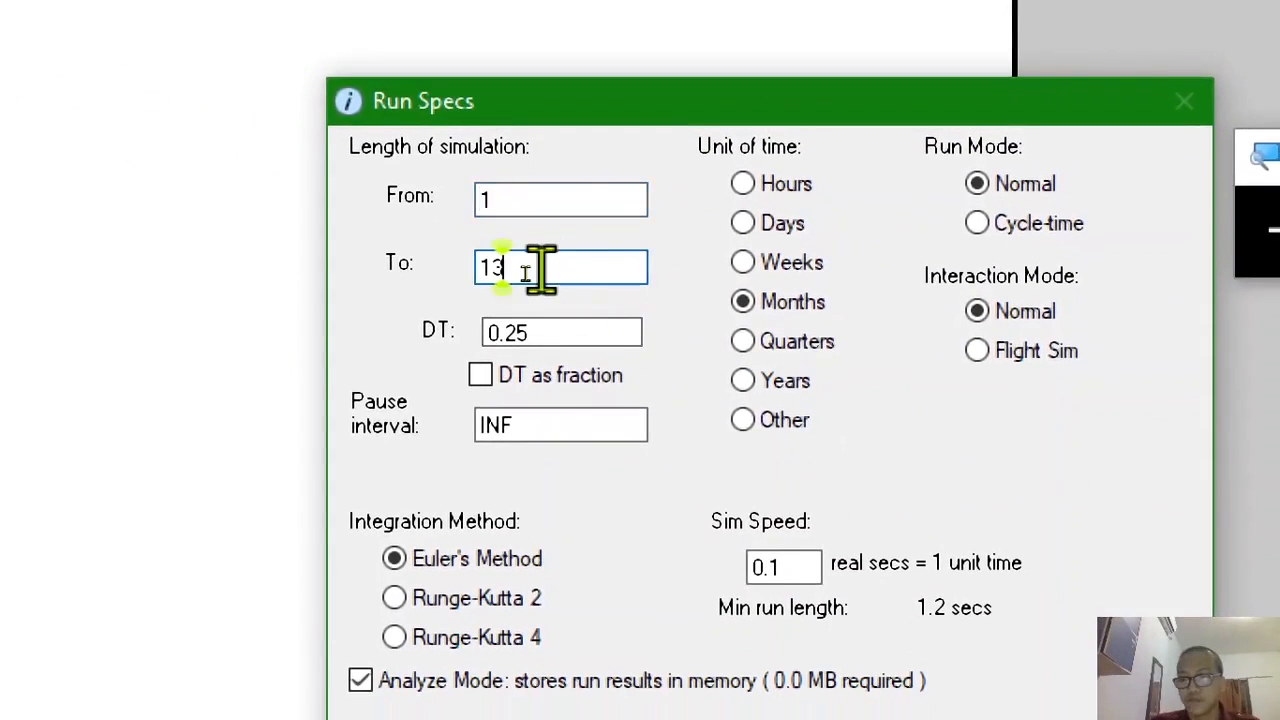
pyautogui.write('2')
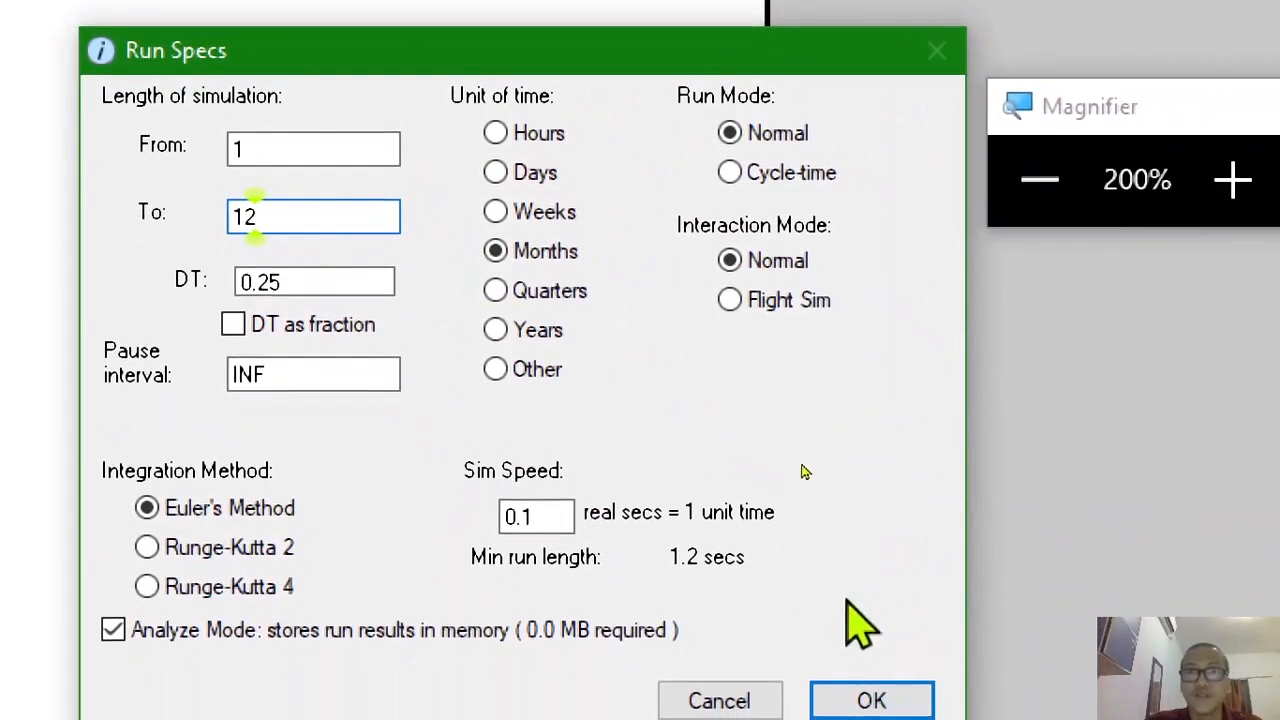
pyautogui.click(520, 331)
pyautogui.click(508, 250)
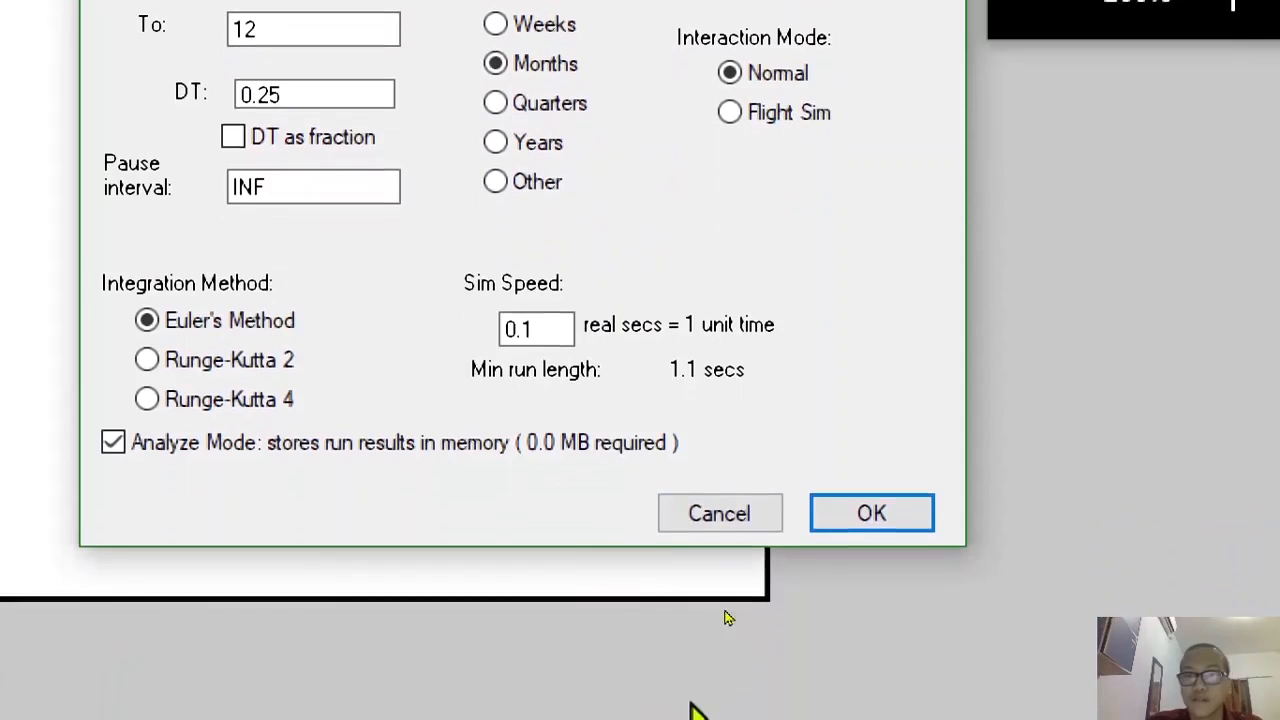
pyautogui.click(871, 515)
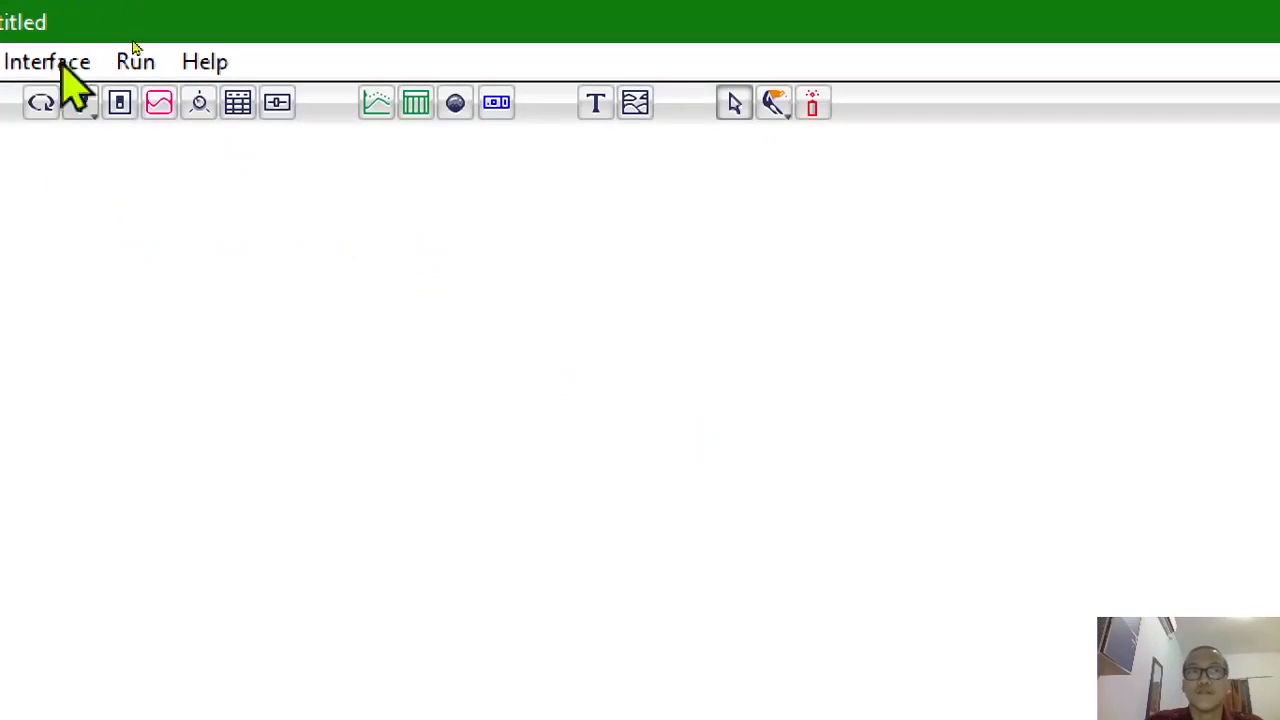
# Step: Place a table pad on the Interface page and add Permintaan, Persediaan and the warehouse stock to its selected variables, in that order
pyautogui.click(415, 104)
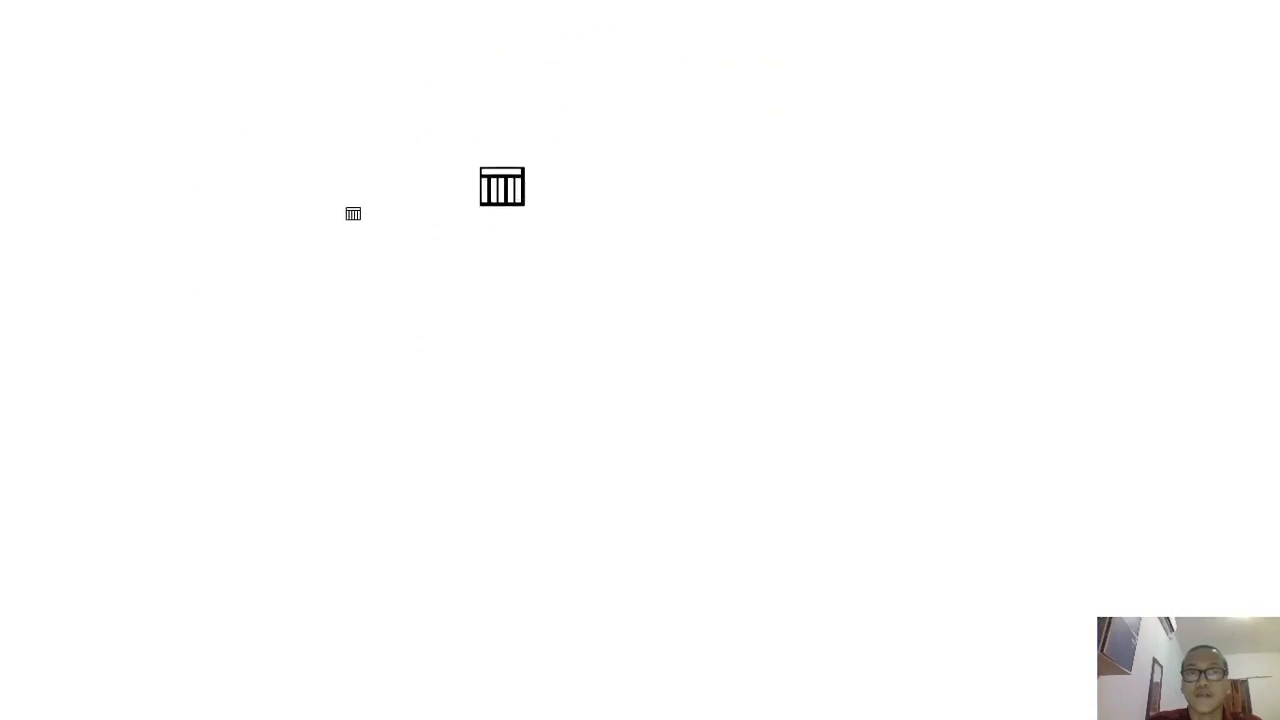
pyautogui.click(351, 184)
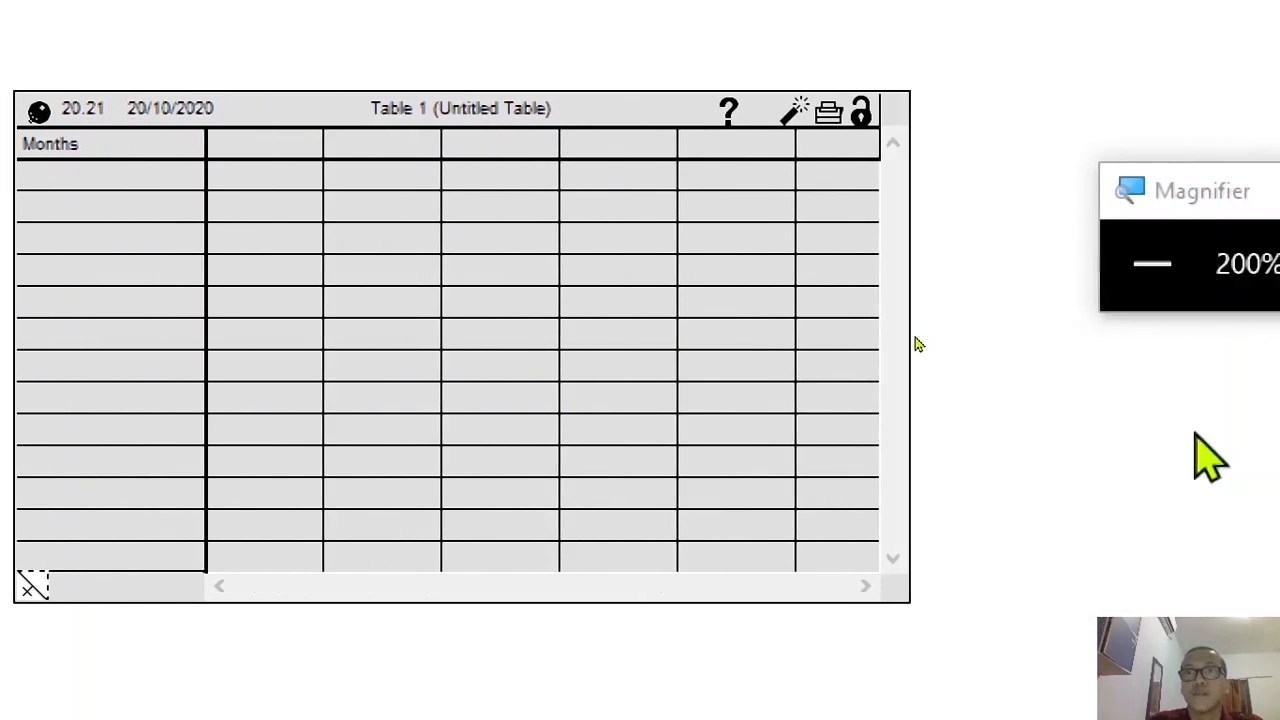
pyautogui.doubleClick(355, 276)
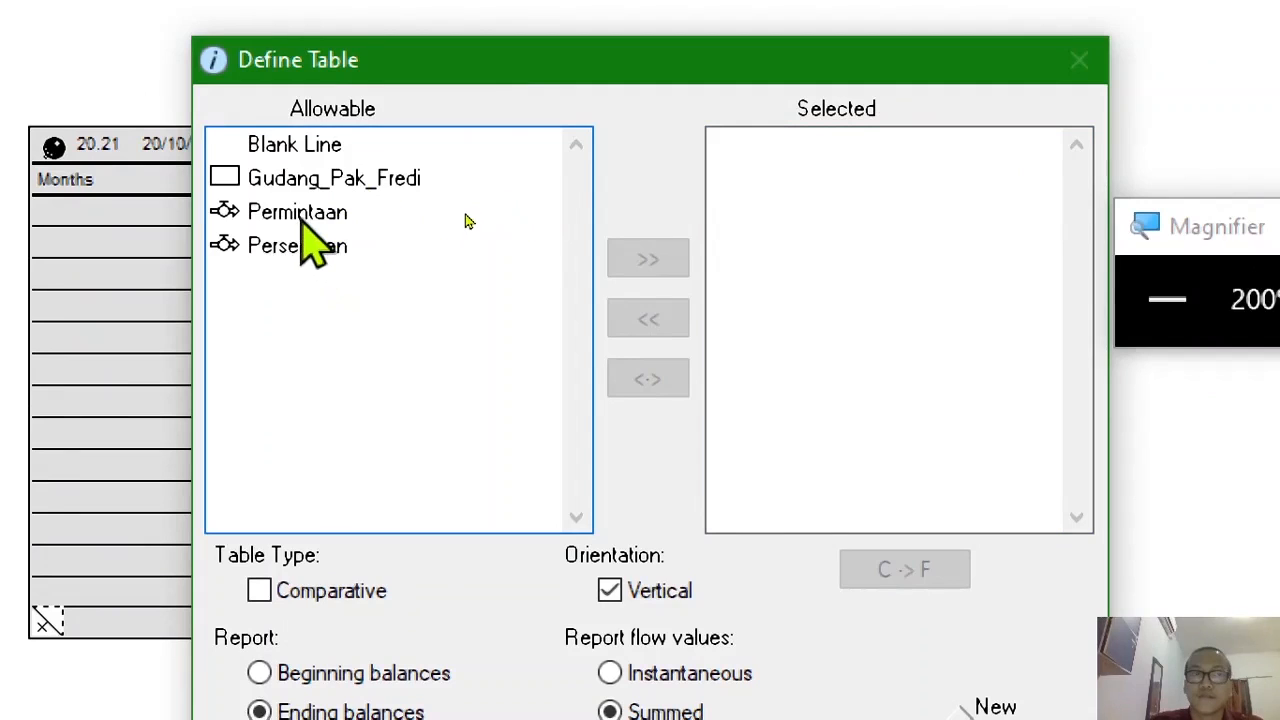
pyautogui.click(301, 222)
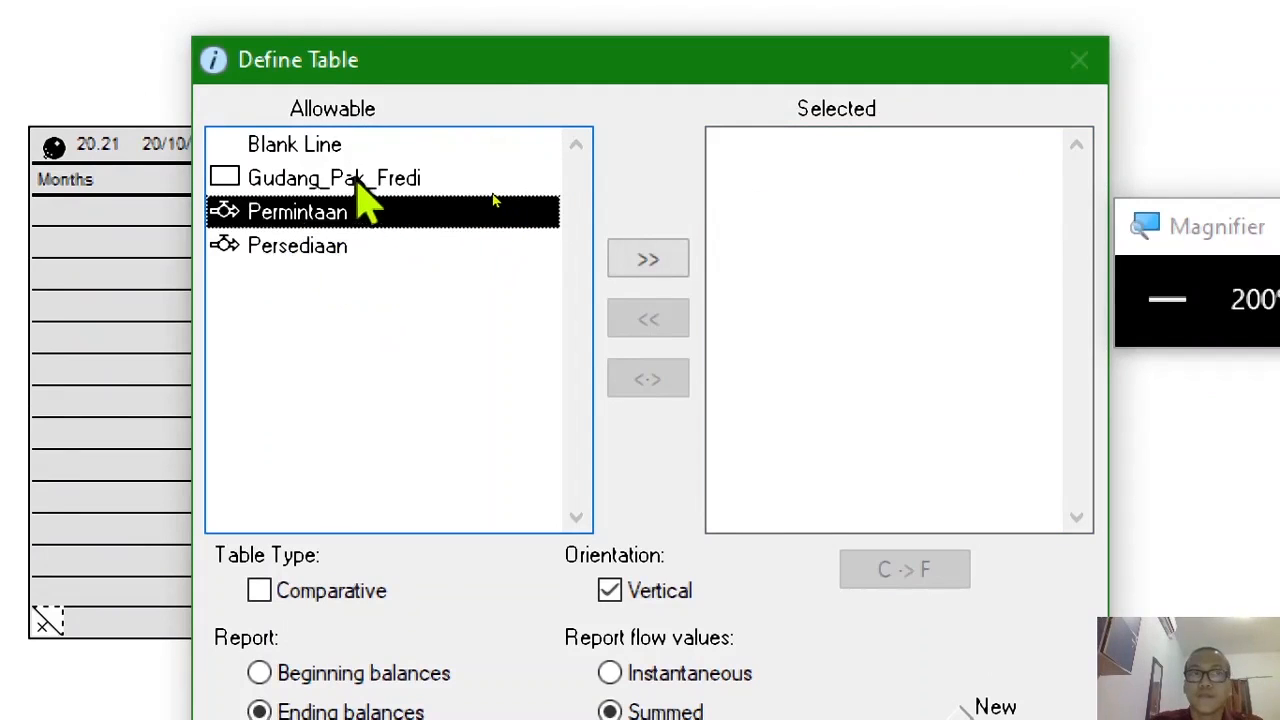
pyautogui.click(676, 254)
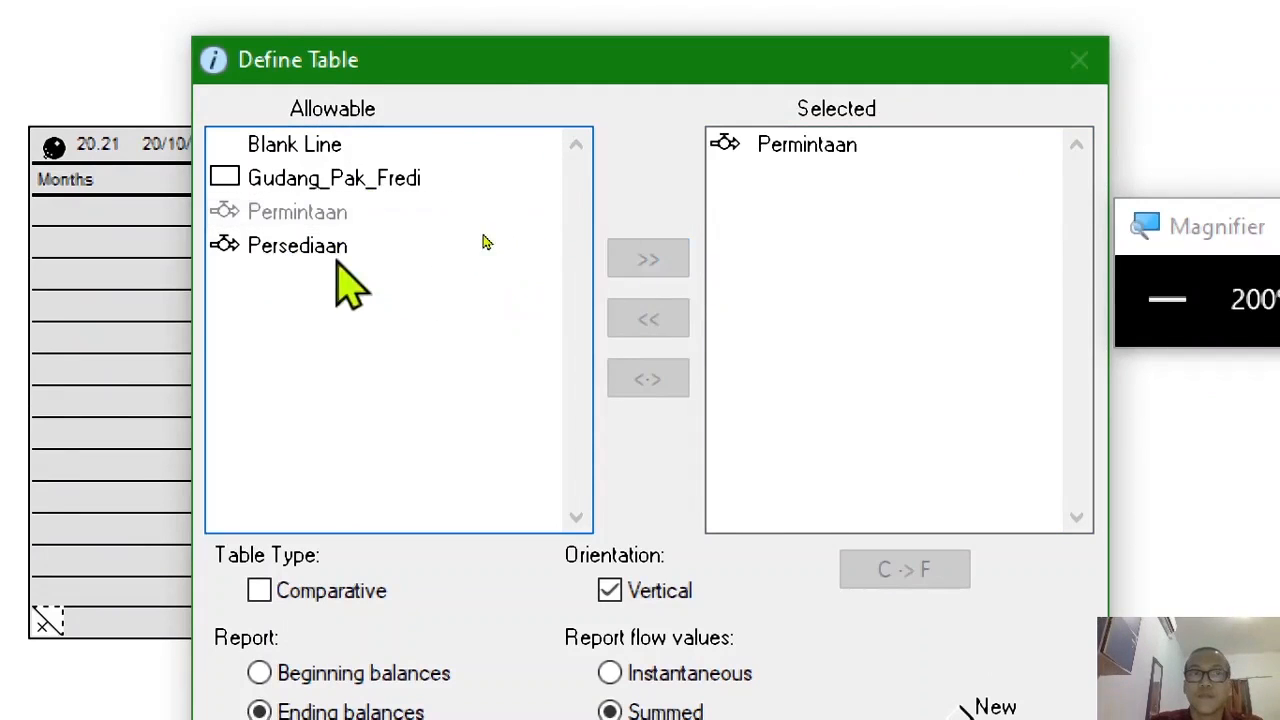
pyautogui.click(305, 248)
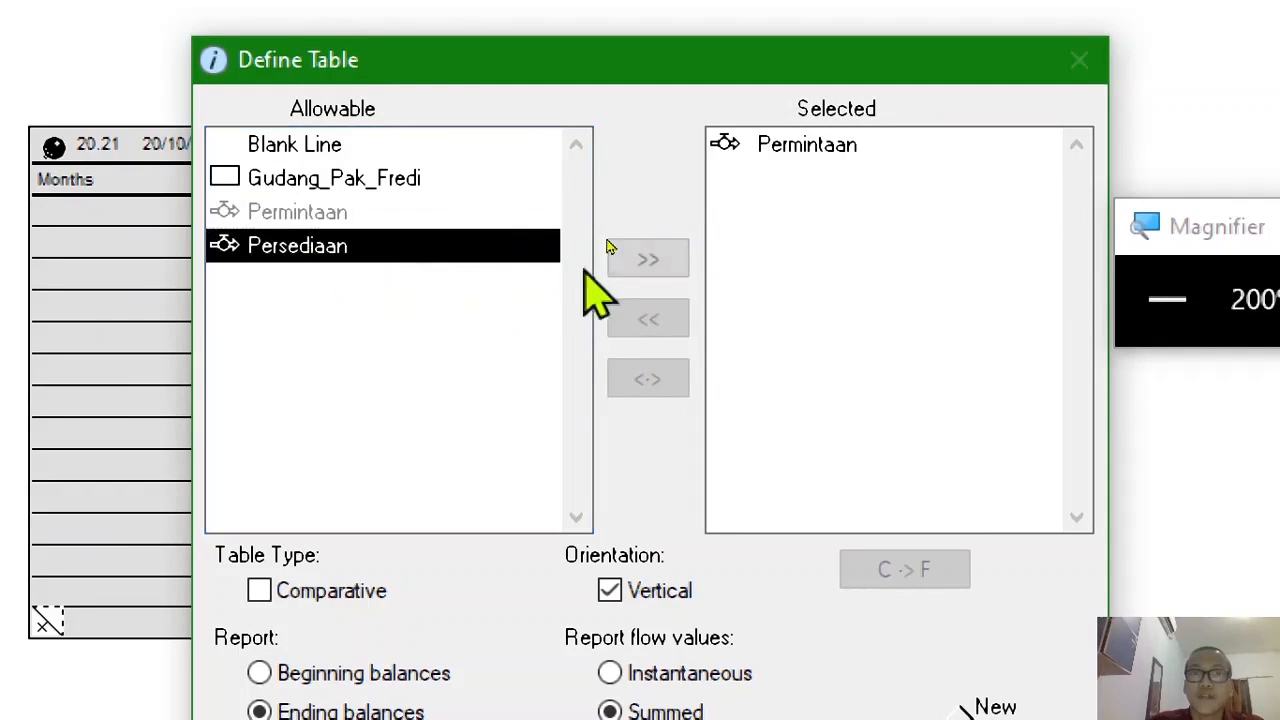
pyautogui.click(648, 260)
pyautogui.click(400, 180)
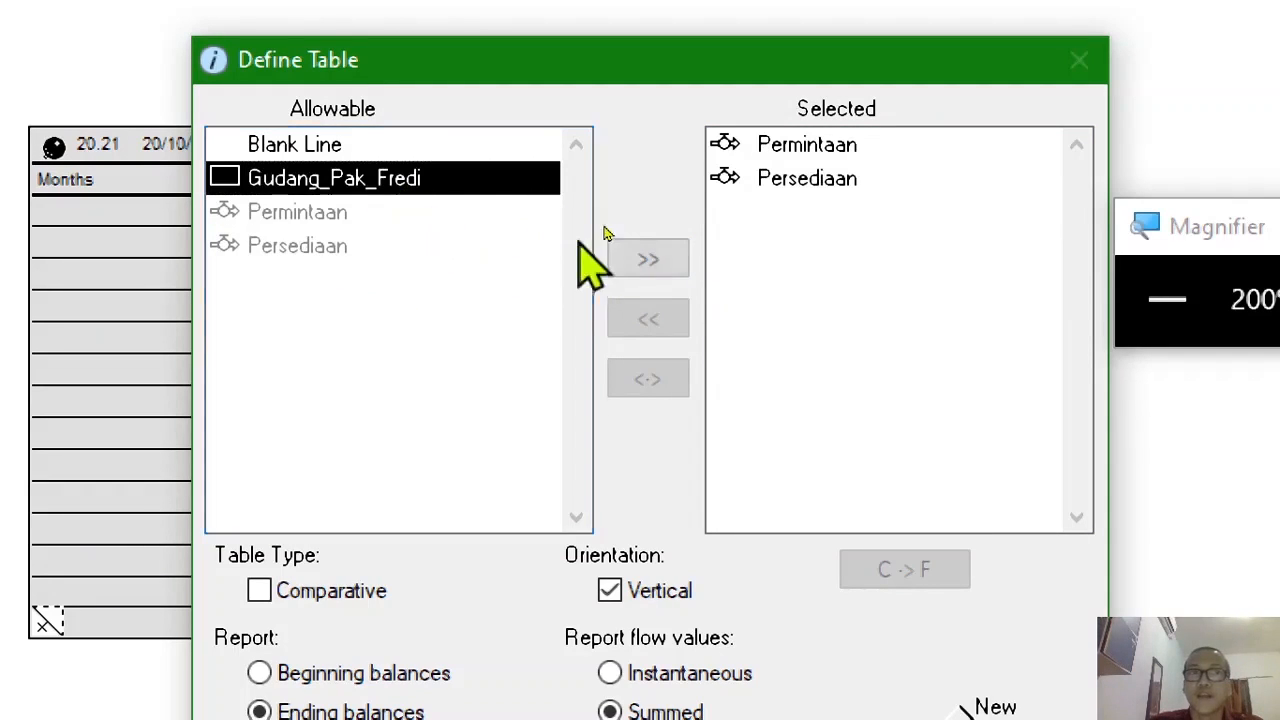
pyautogui.click(648, 260)
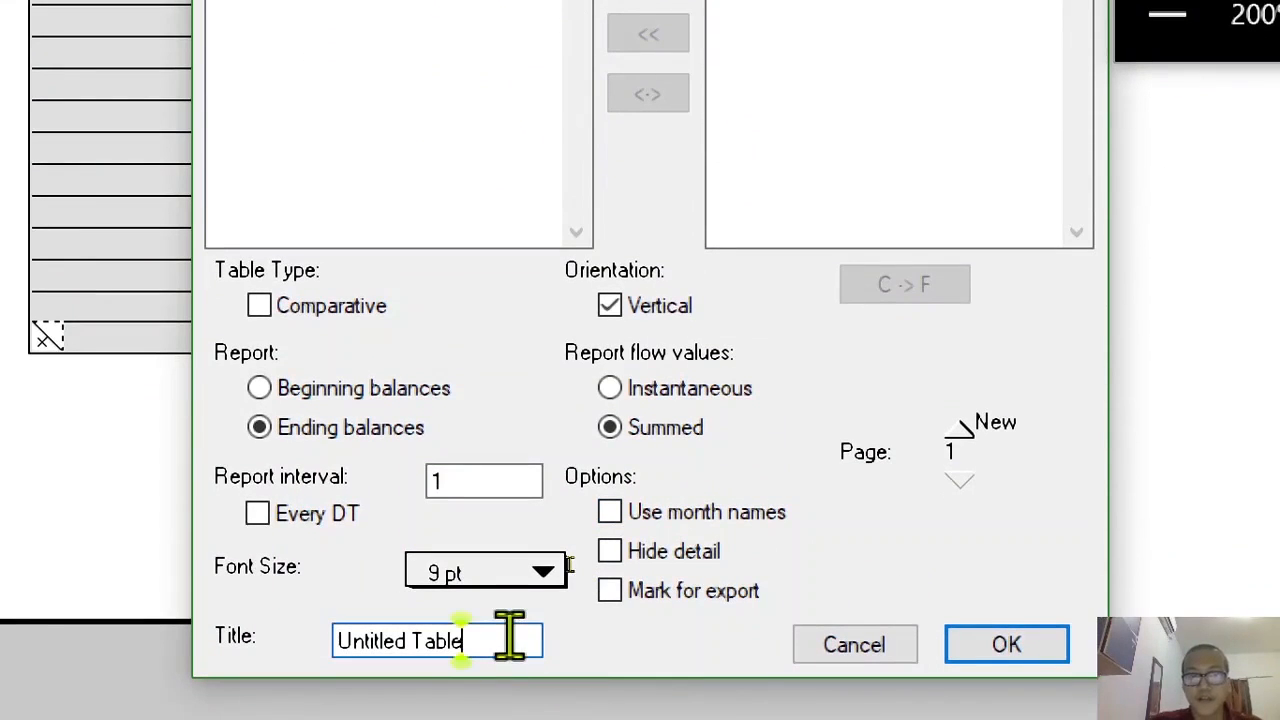
# Step: Replace the table's title with "Simulasi Gudang Pak" followed by the warehouse owner's name
pyautogui.press('BackSpace')
pyautogui.press('BackSpace')
pyautogui.press('BackSpace')
pyautogui.press('BackSpace')
pyautogui.press('BackSpace')
pyautogui.press('BackSpace')
pyautogui.press('BackSpace')
pyautogui.press('BackSpace')
pyautogui.press('BackSpace')
pyautogui.press('BackSpace')
pyautogui.press('BackSpace')
pyautogui.press('BackSpace')
pyautogui.press('BackSpace')
pyautogui.press('BackSpace')
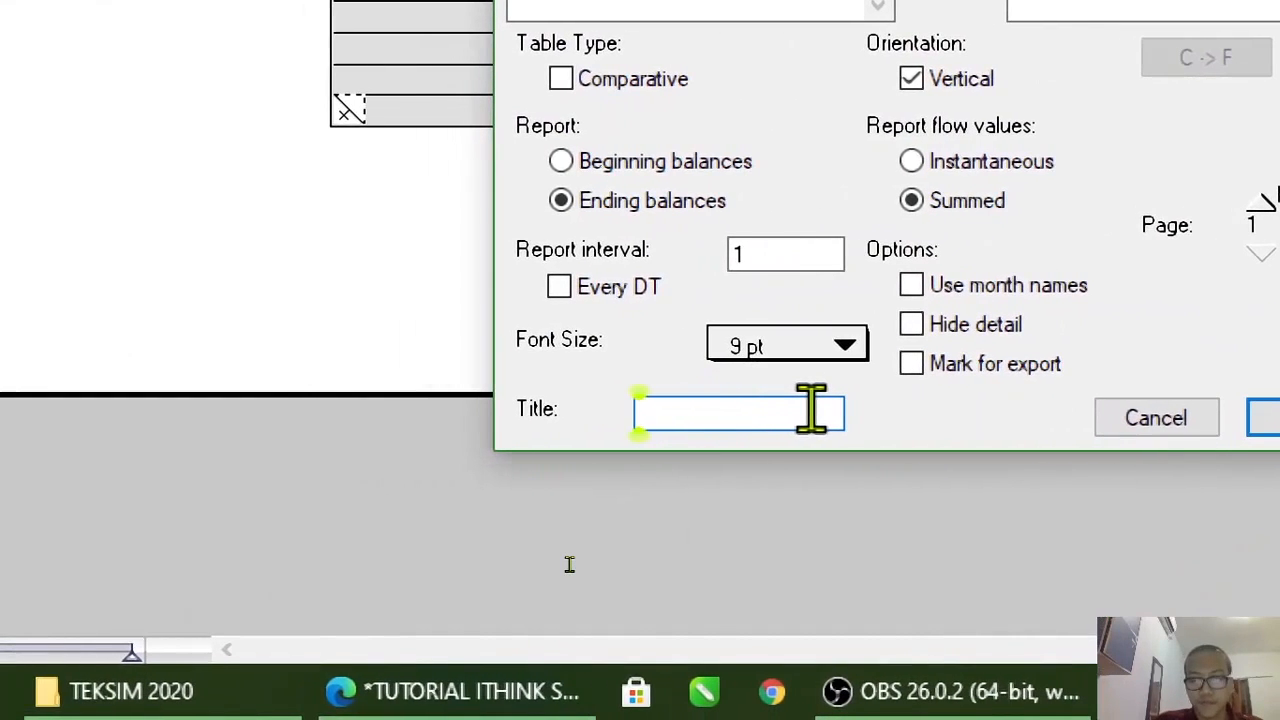
pyautogui.write('Simulasi Gu')
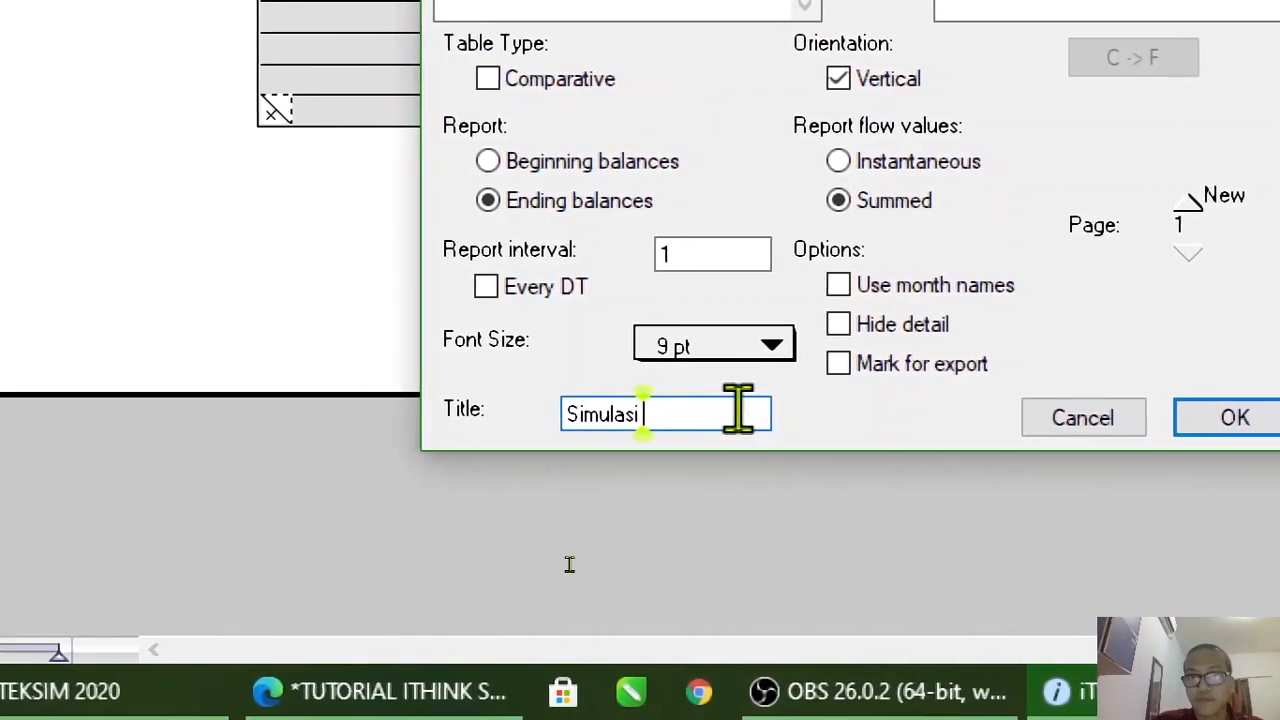
pyautogui.write('dang Pak ')
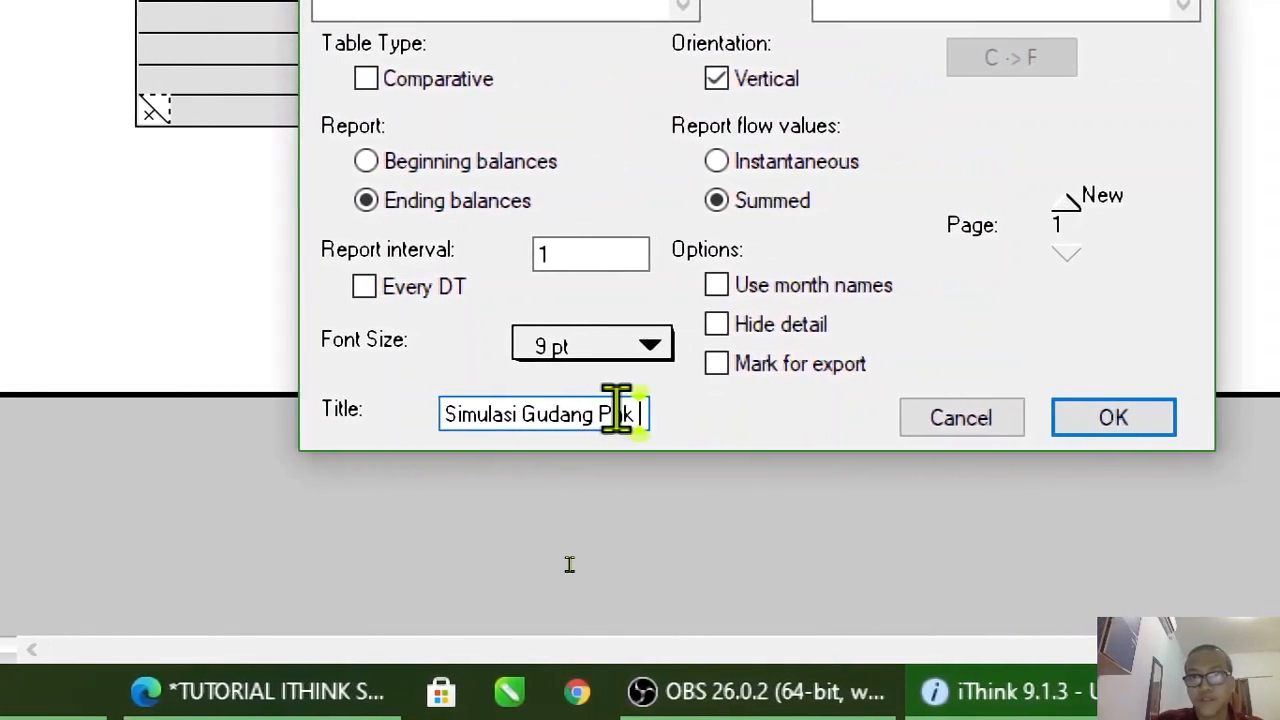
pyautogui.write('Fred')
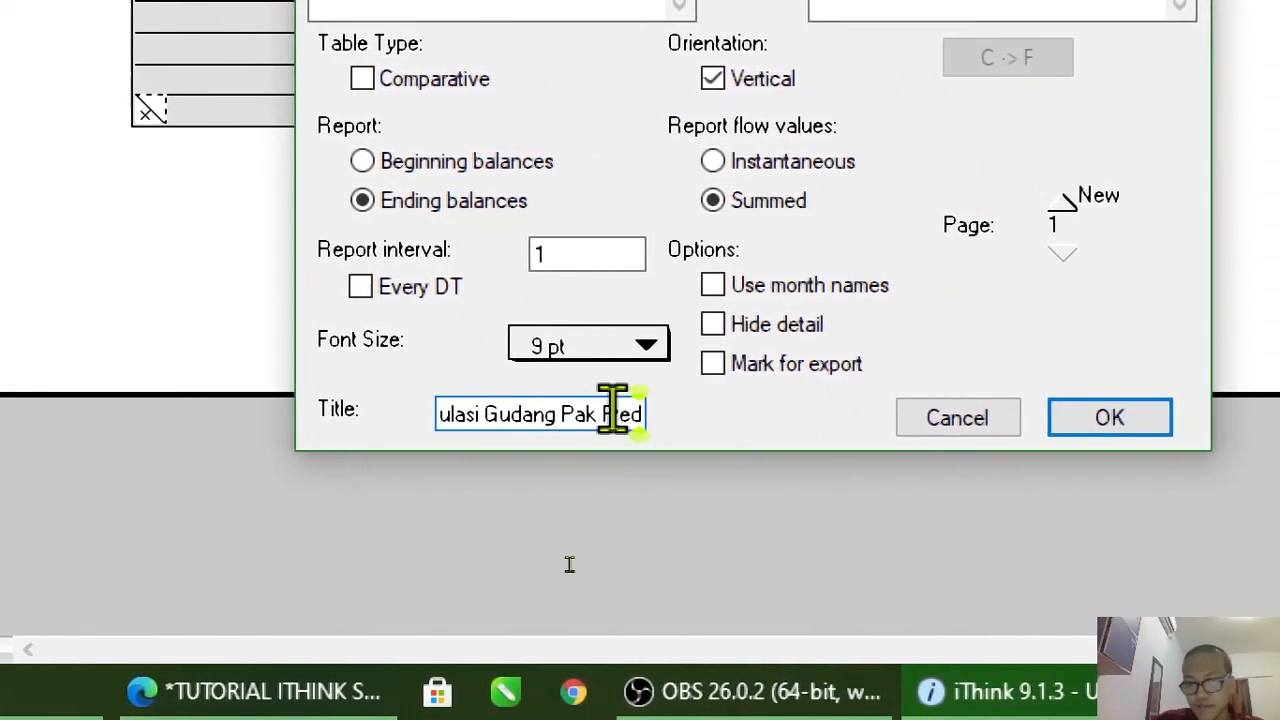
pyautogui.write('i')
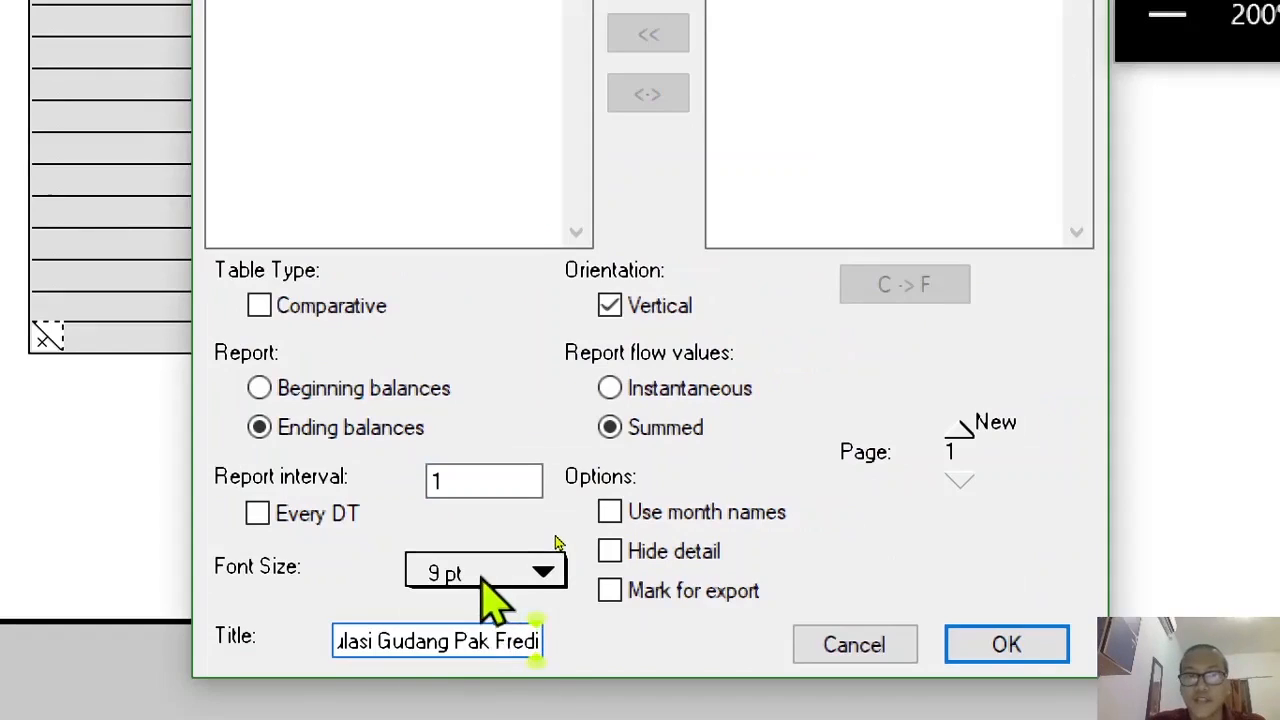
# Step: Set the table's font size to 12 pt, enable month names and apply the table definition
pyautogui.click(484, 578)
pyautogui.click(472, 719)
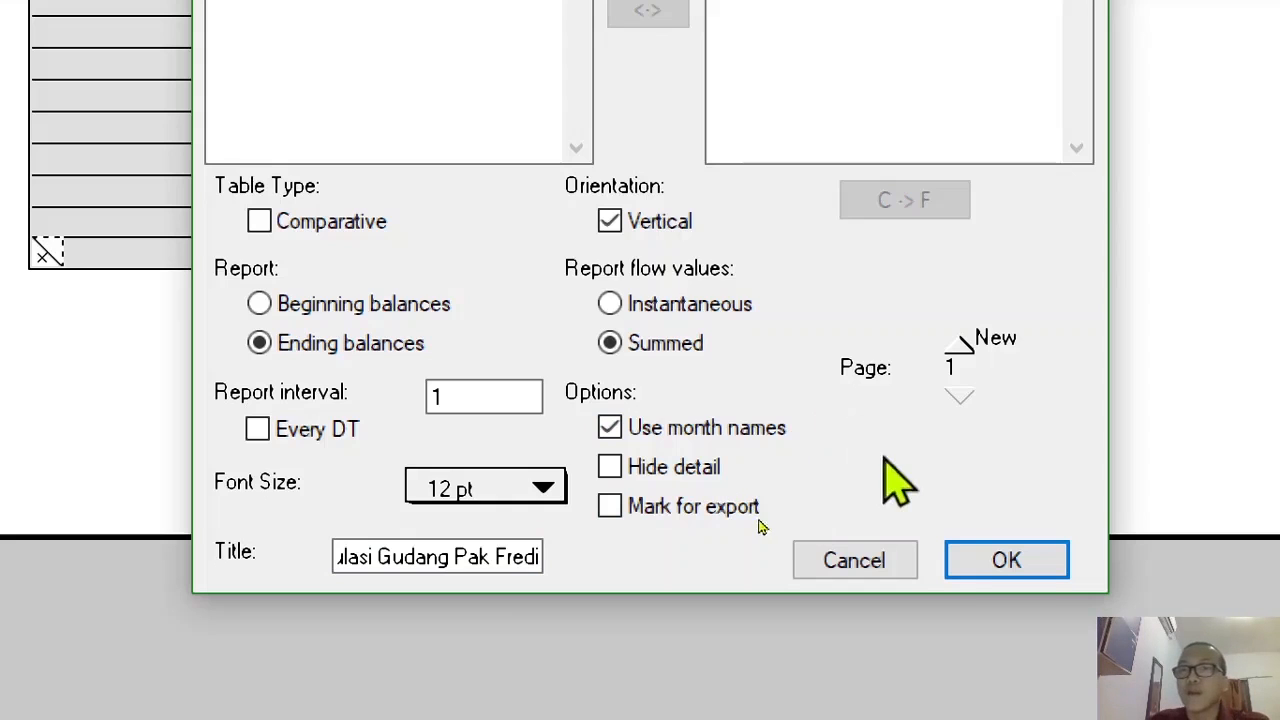
pyautogui.click(995, 575)
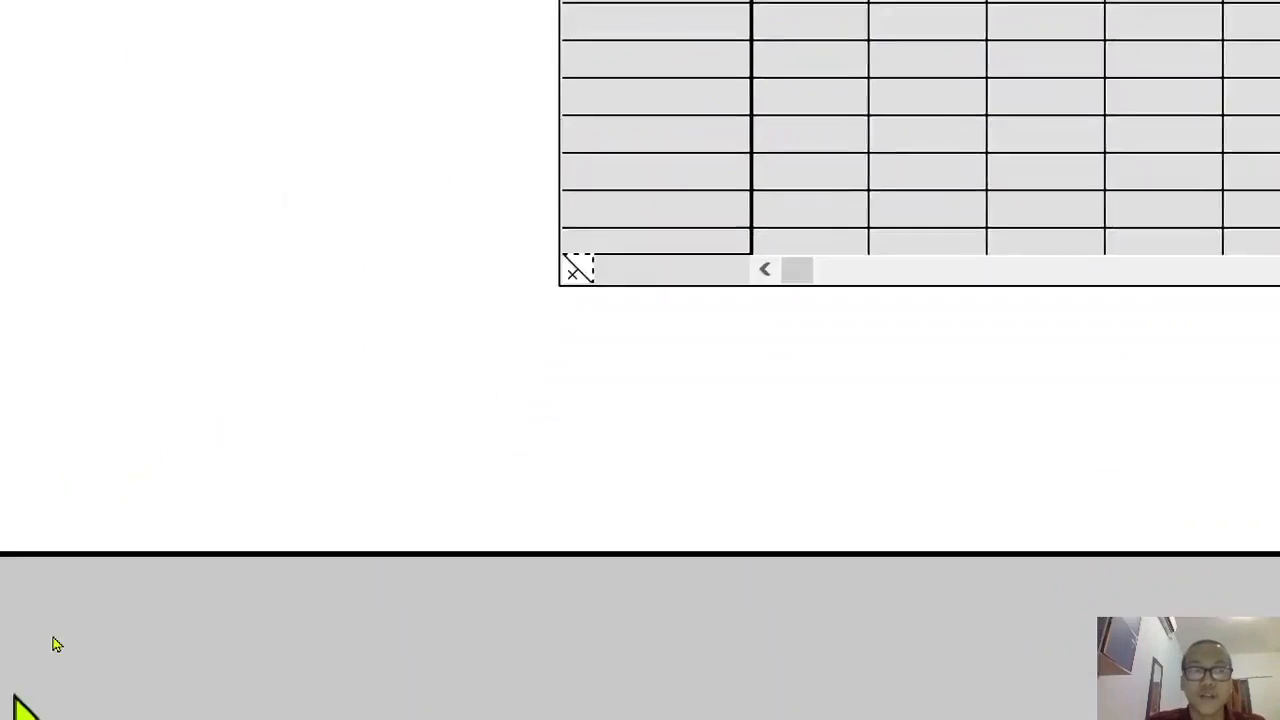
# Step: Run the simulation to fill the table and show its rows from the initial January entry
pyautogui.click(20, 690)
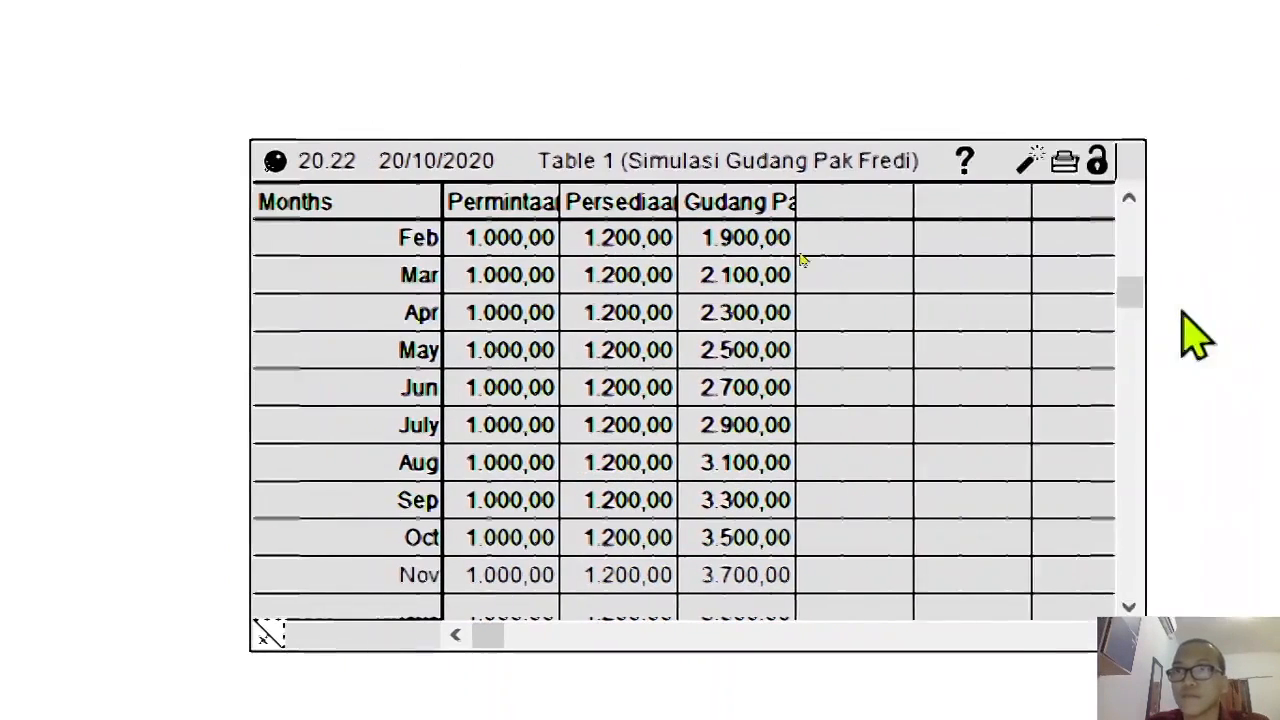
pyautogui.moveTo(1077, 217); pyautogui.dragTo(1077, 215)
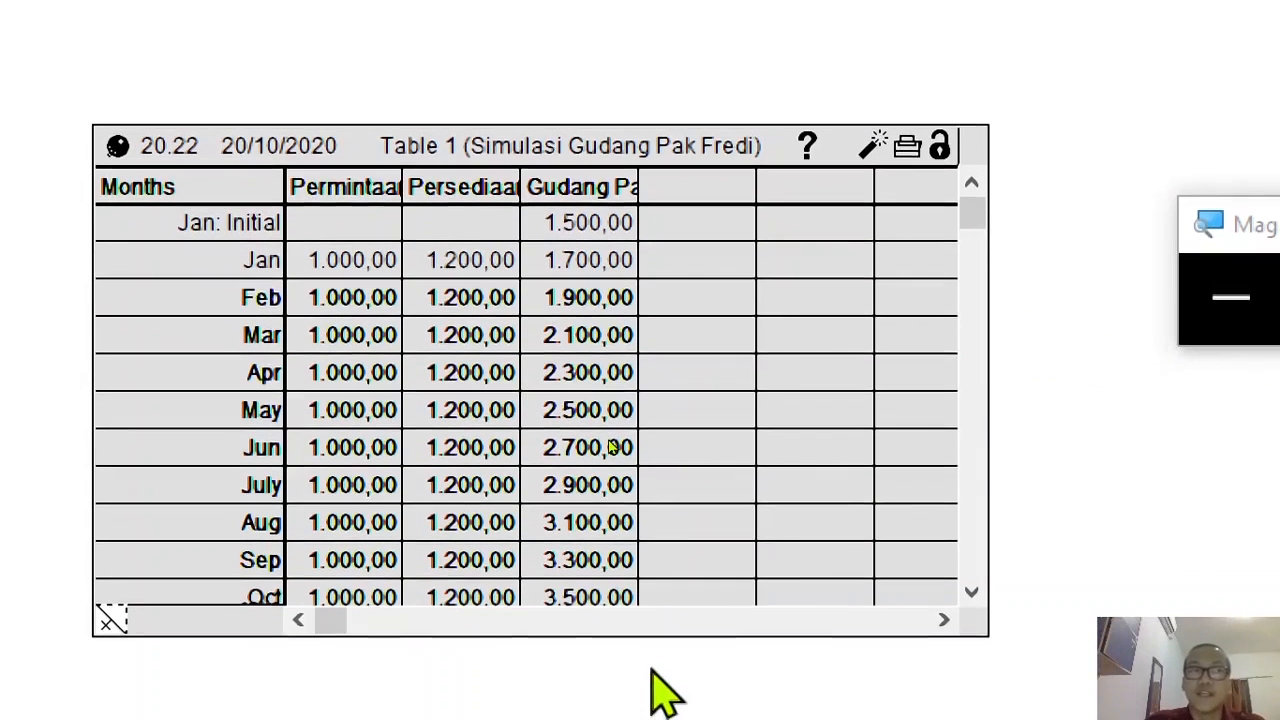
pyautogui.click(1222, 300)
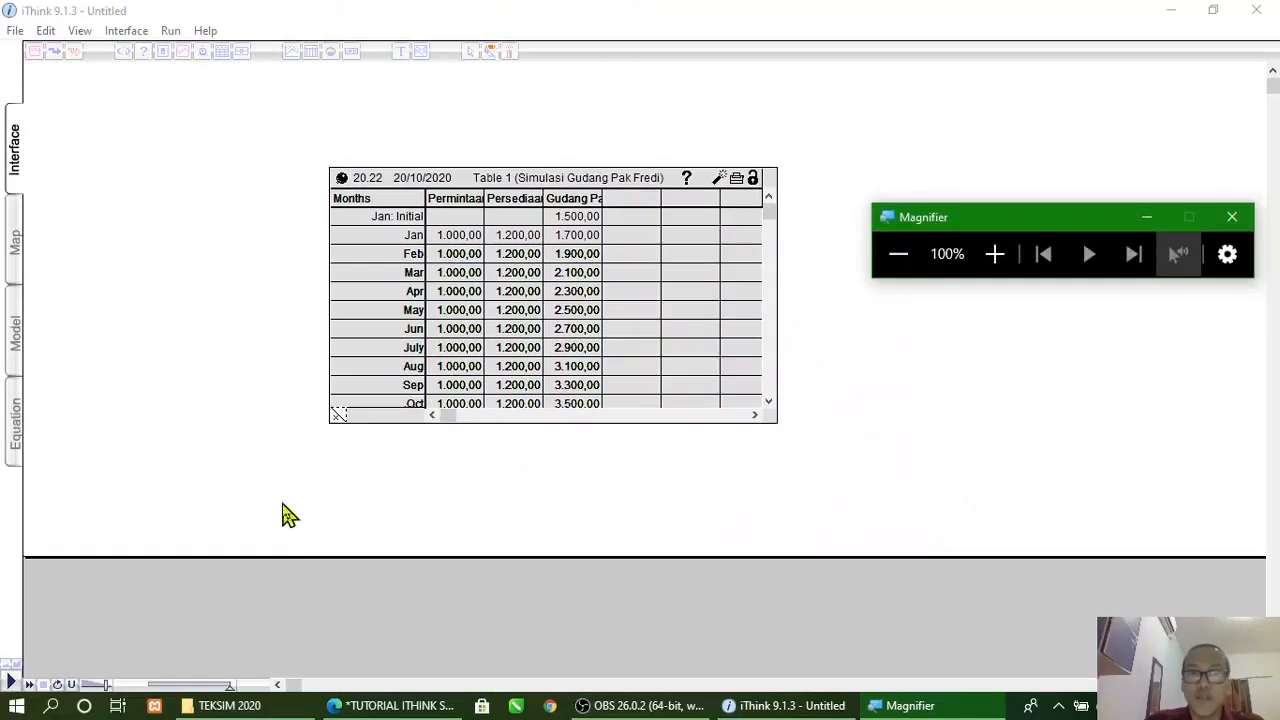
# Step: Switch to the tutorial PDF in Edge and review the case's given stock value and its question about results after 12 months
pyautogui.click(393, 705)
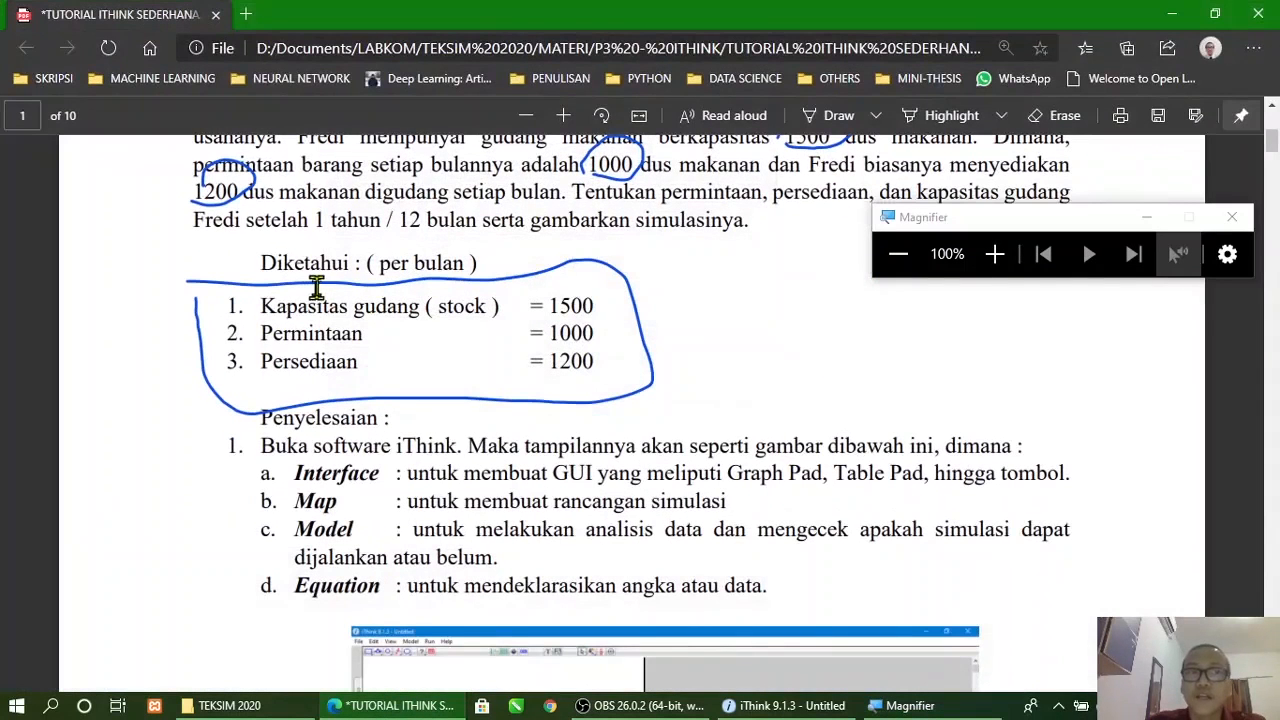
pyautogui.moveTo(262, 305); pyautogui.dragTo(625, 302)
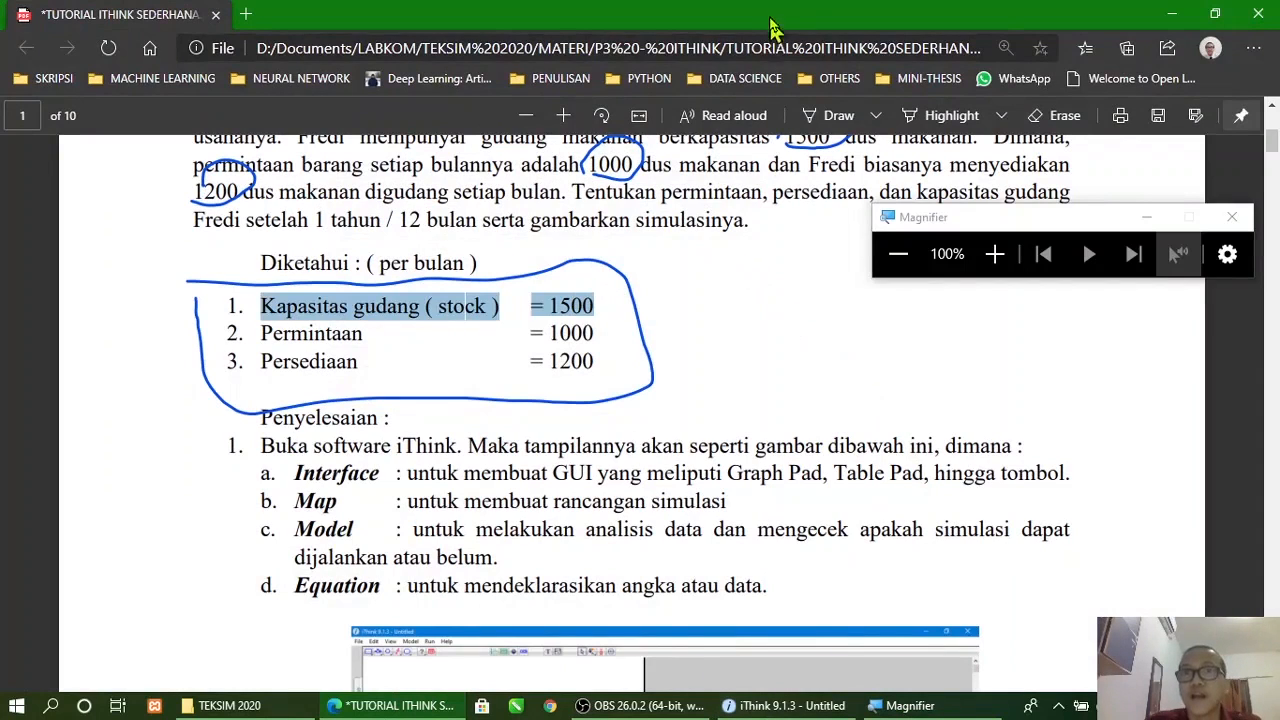
pyautogui.scroll(1, 702, 278)
pyautogui.moveTo(573, 286); pyautogui.dragTo(740, 290)
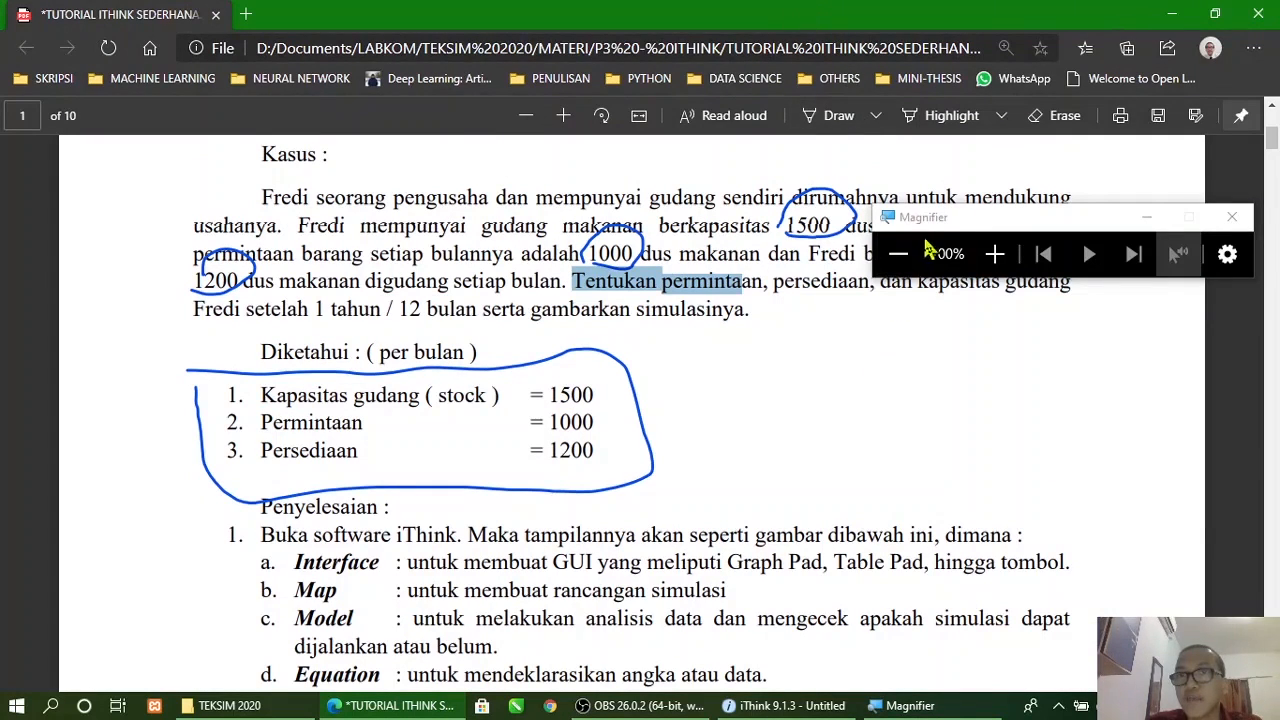
pyautogui.moveTo(930, 226); pyautogui.dragTo(955, 180)
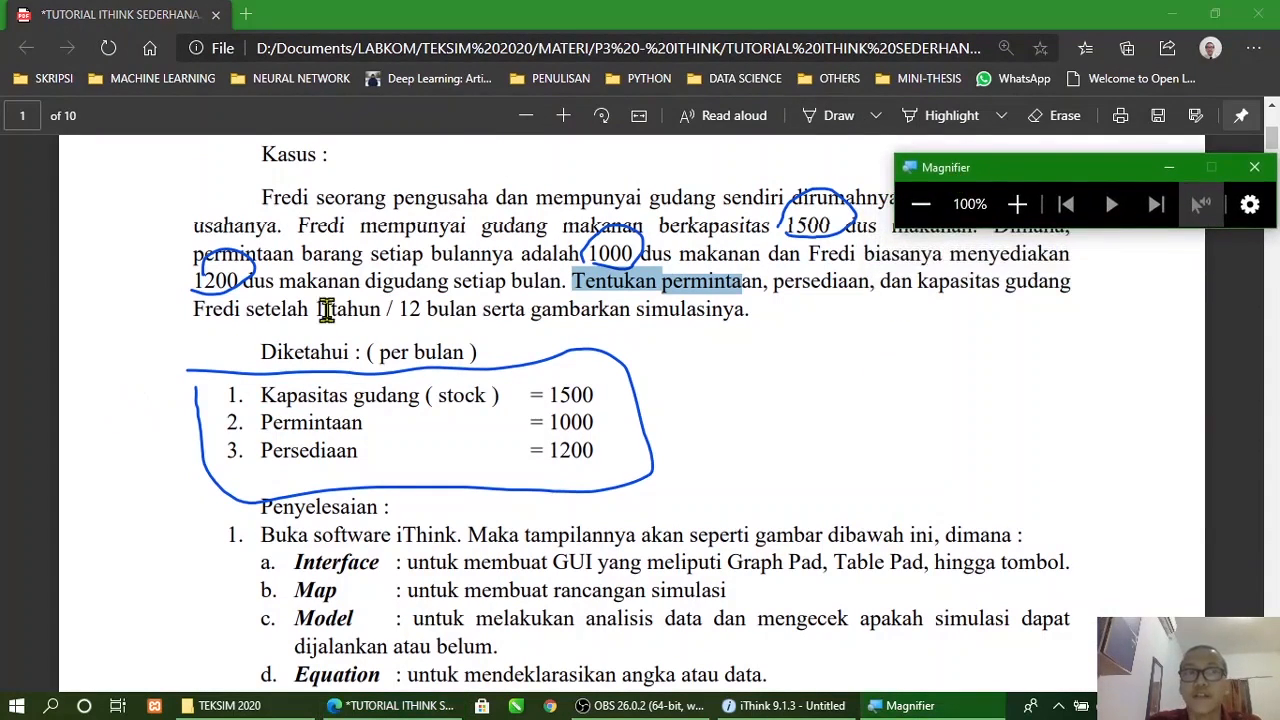
pyautogui.moveTo(316, 305); pyautogui.dragTo(420, 307)
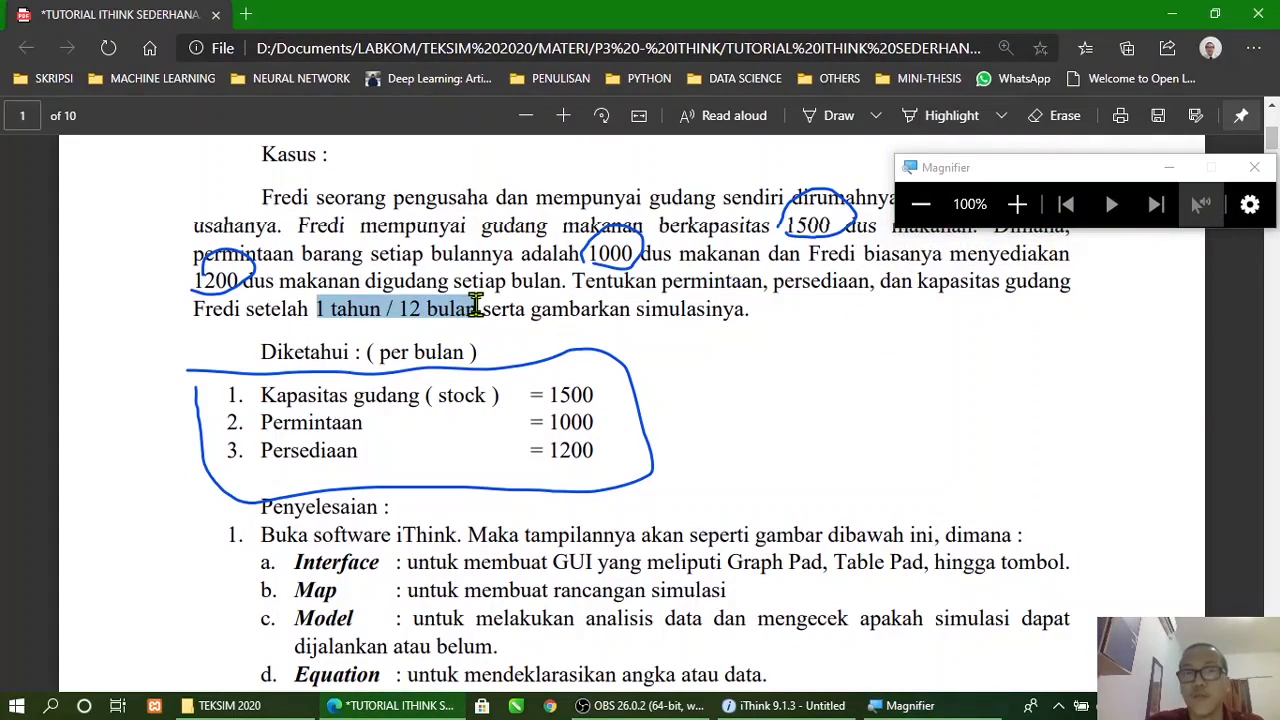
# Step: Switch back to iThink and examine the table's monthly demand, supply and warehouse stock values from the initial row through November
pyautogui.click(820, 706)
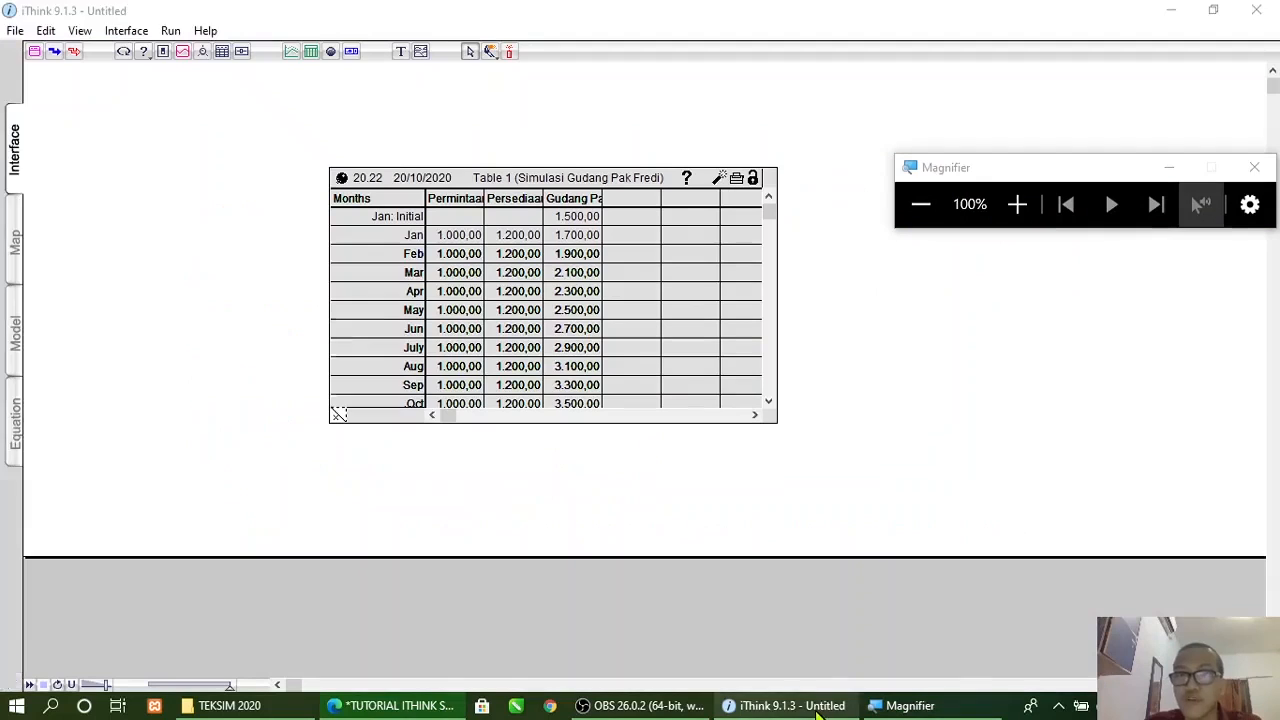
pyautogui.click(1017, 205)
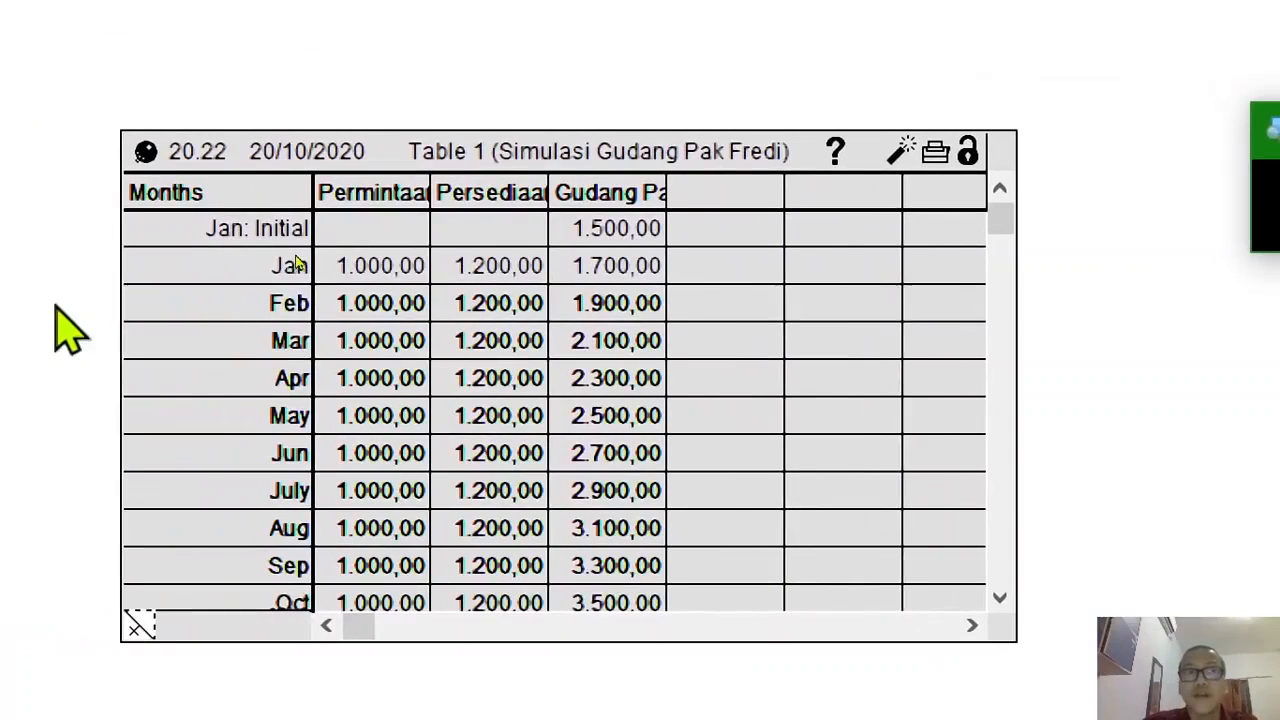
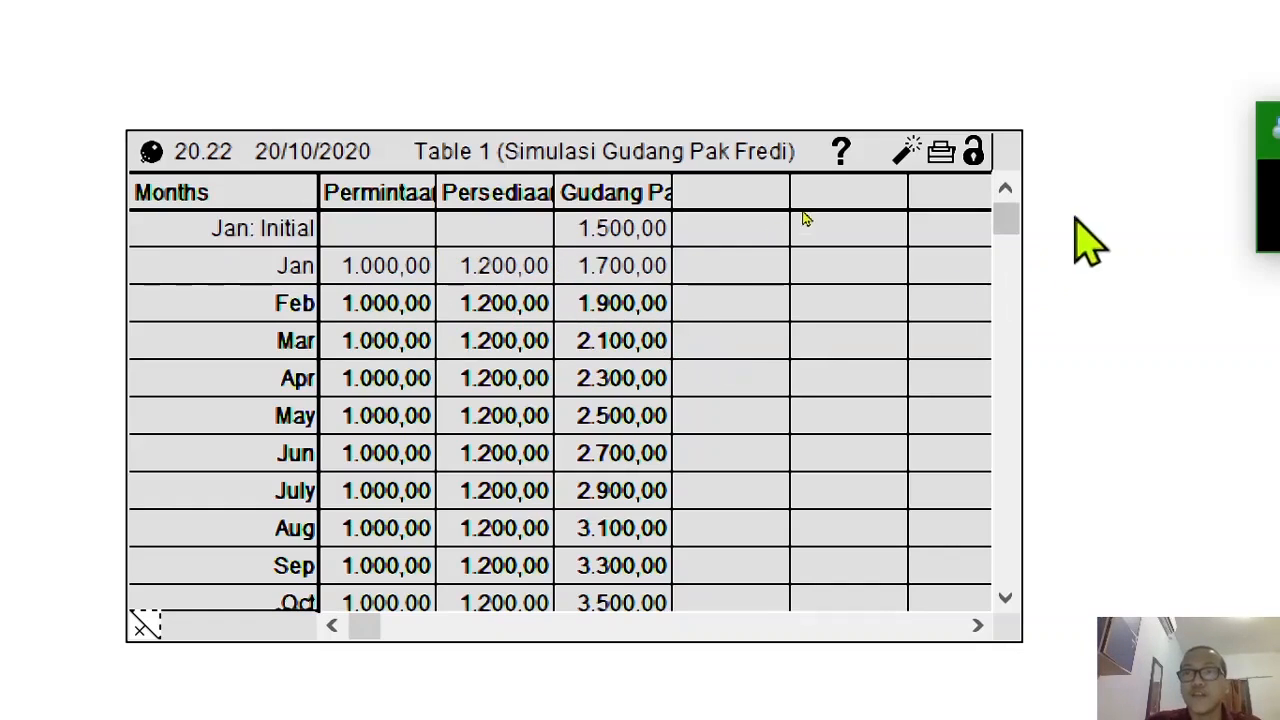
pyautogui.click(1005, 597)
pyautogui.click(1005, 597)
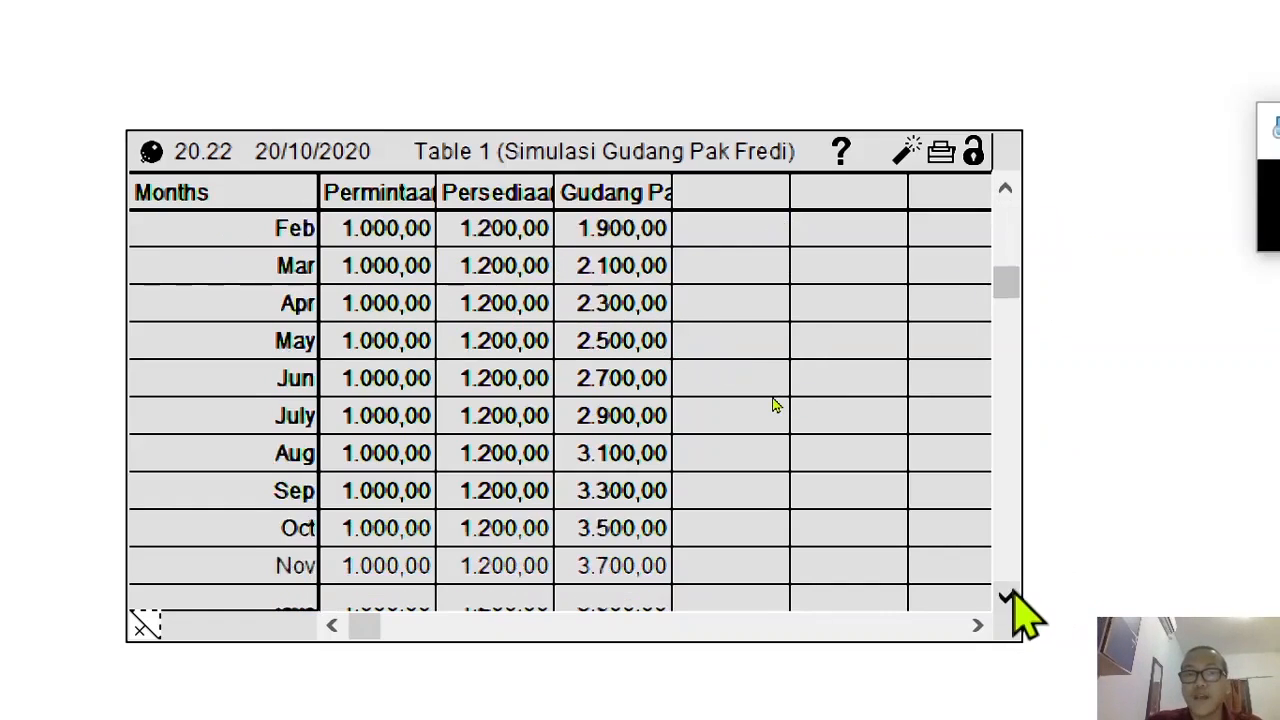
pyautogui.click(1005, 597)
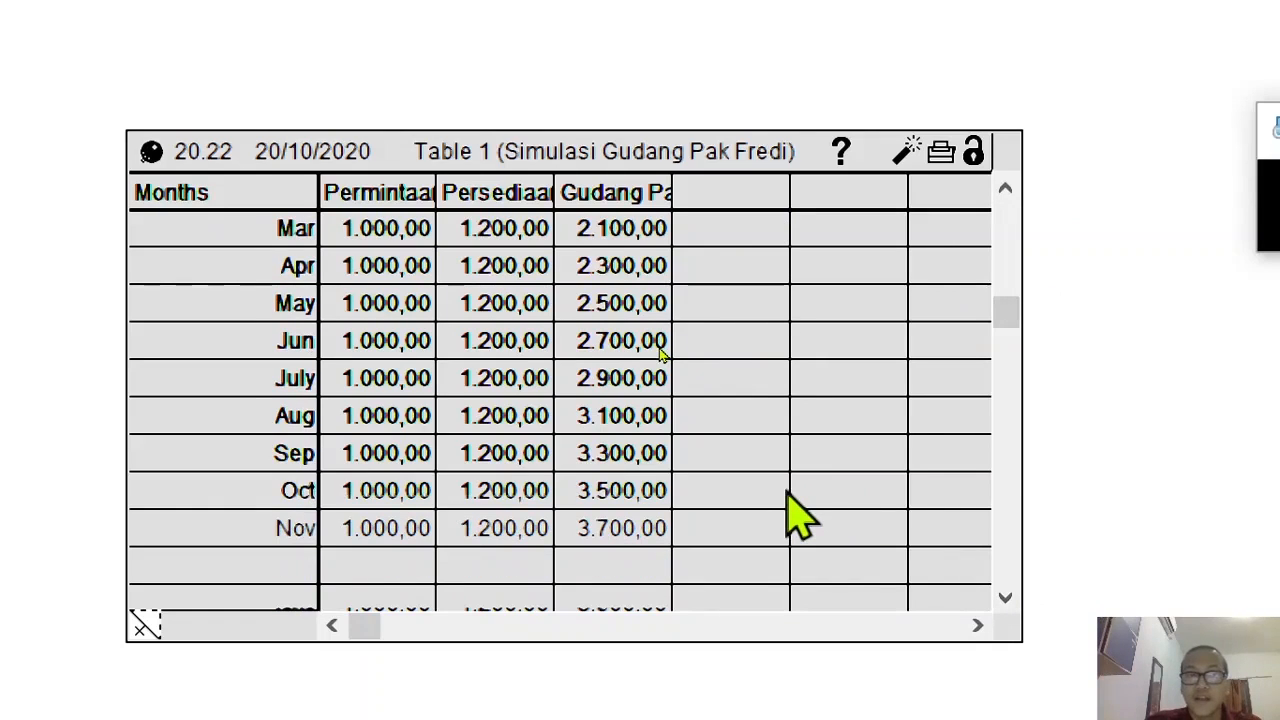
pyautogui.click(1005, 597)
pyautogui.click(1005, 597)
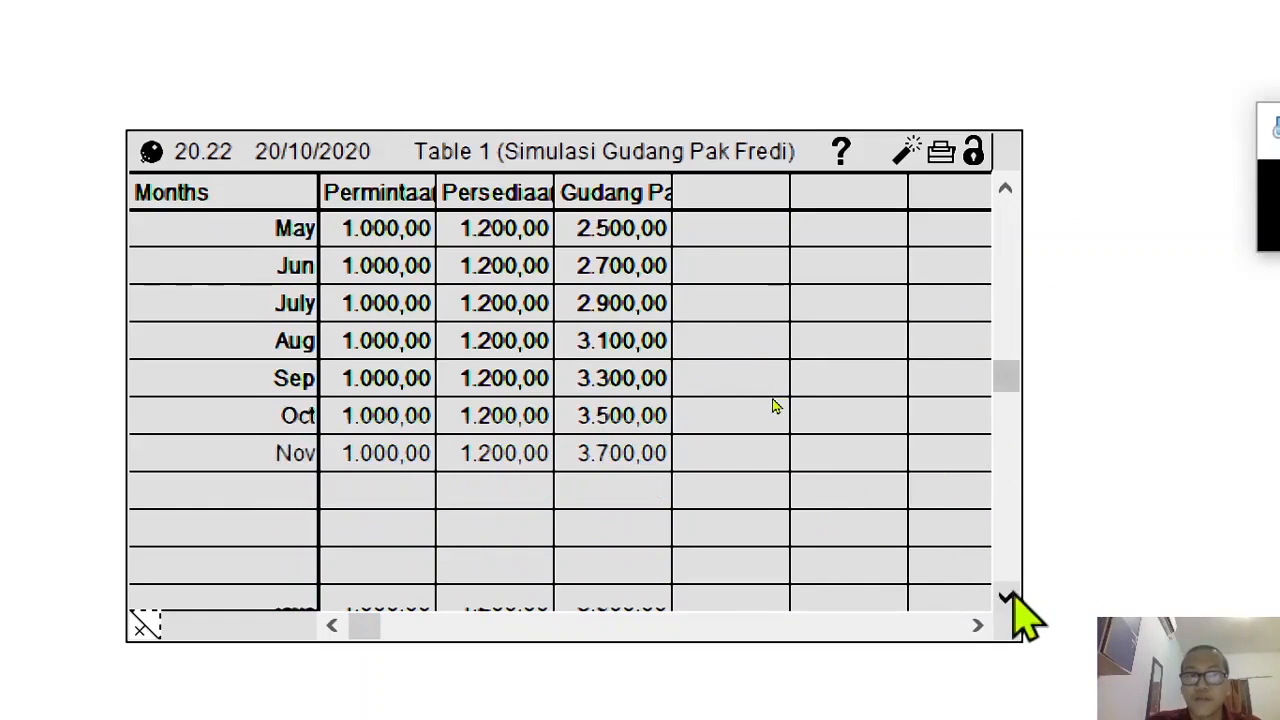
pyautogui.click(1005, 597)
pyautogui.click(1005, 188)
pyautogui.click(1005, 188)
pyautogui.click(1005, 188)
pyautogui.click(1005, 188)
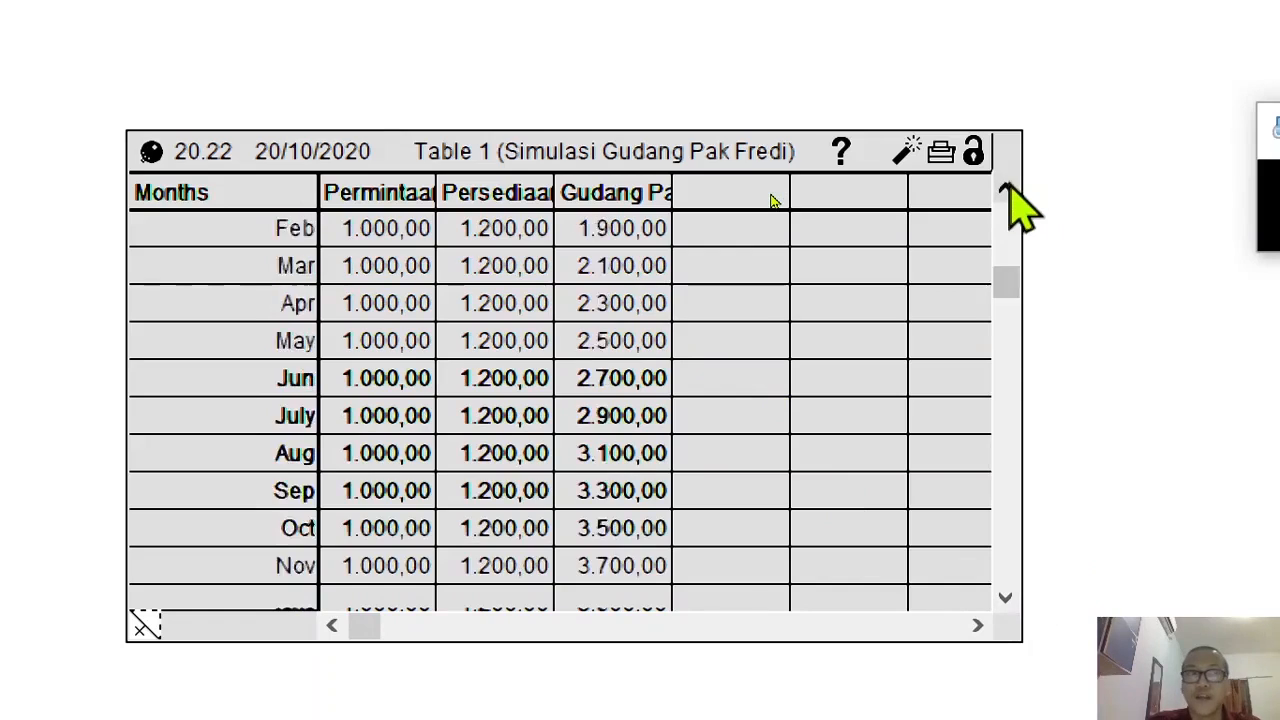
pyautogui.click(1005, 188)
pyautogui.click(1005, 188)
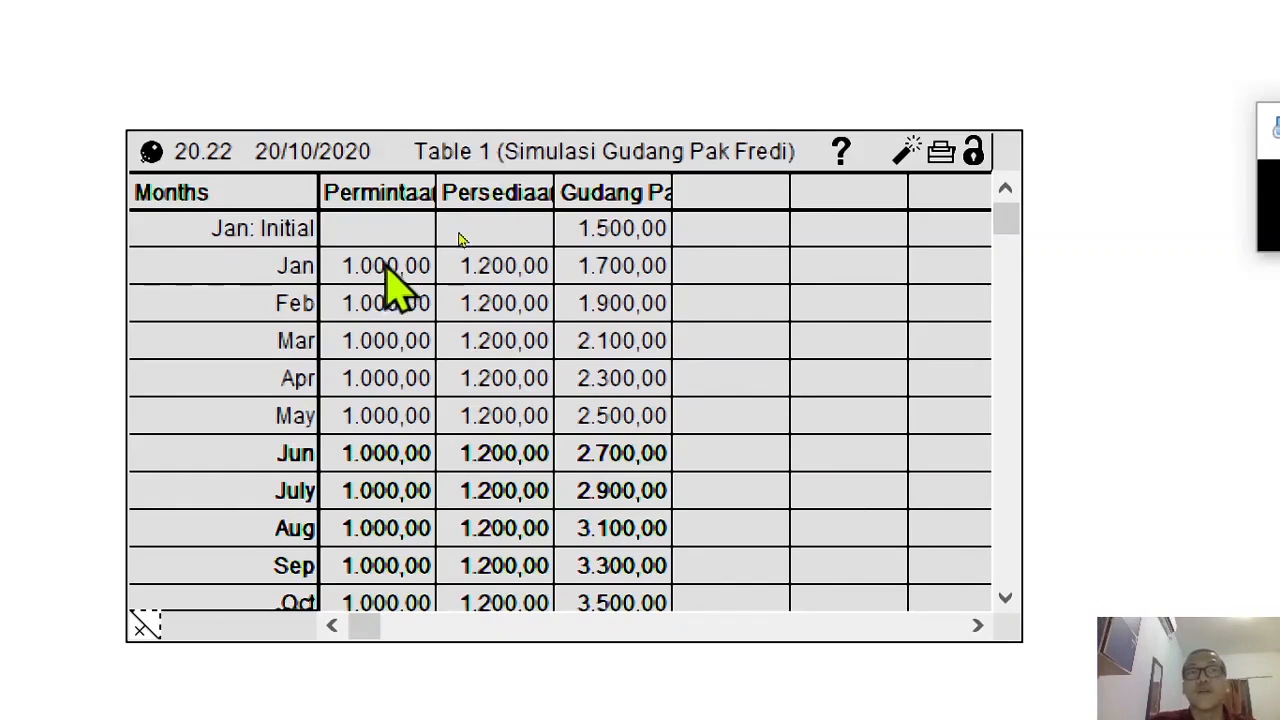
pyautogui.click(1005, 597)
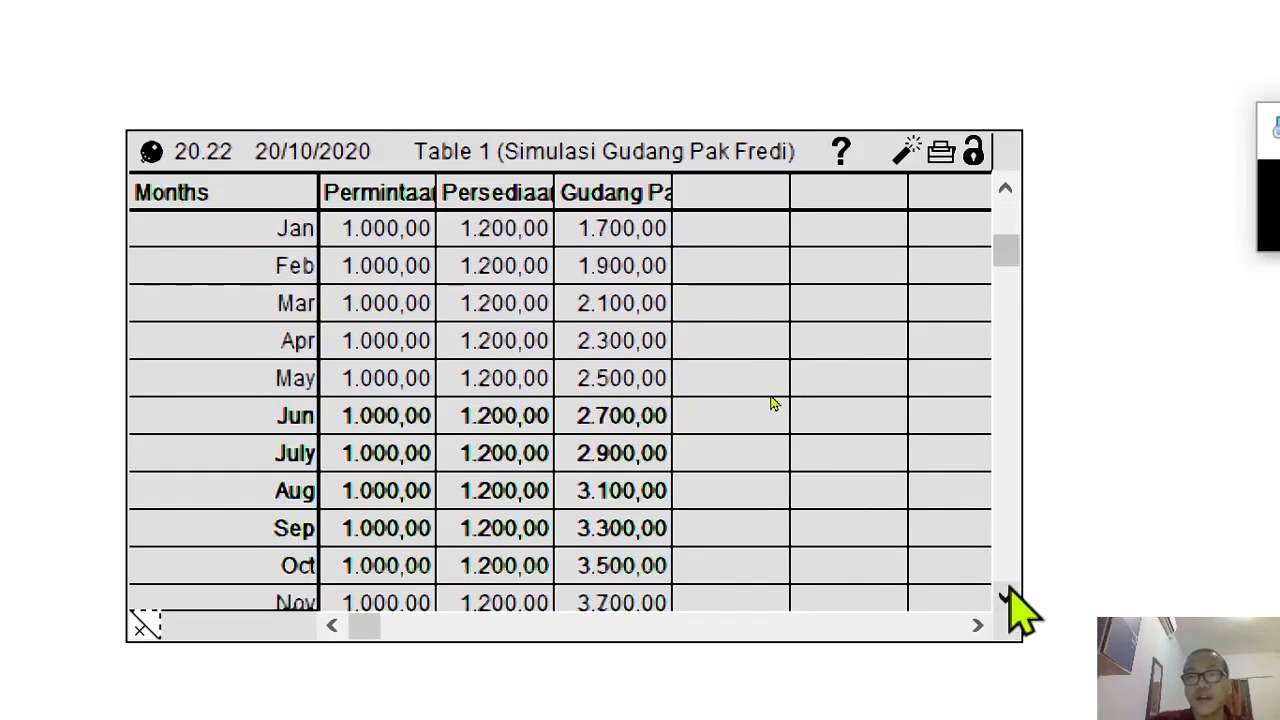
pyautogui.click(1005, 597)
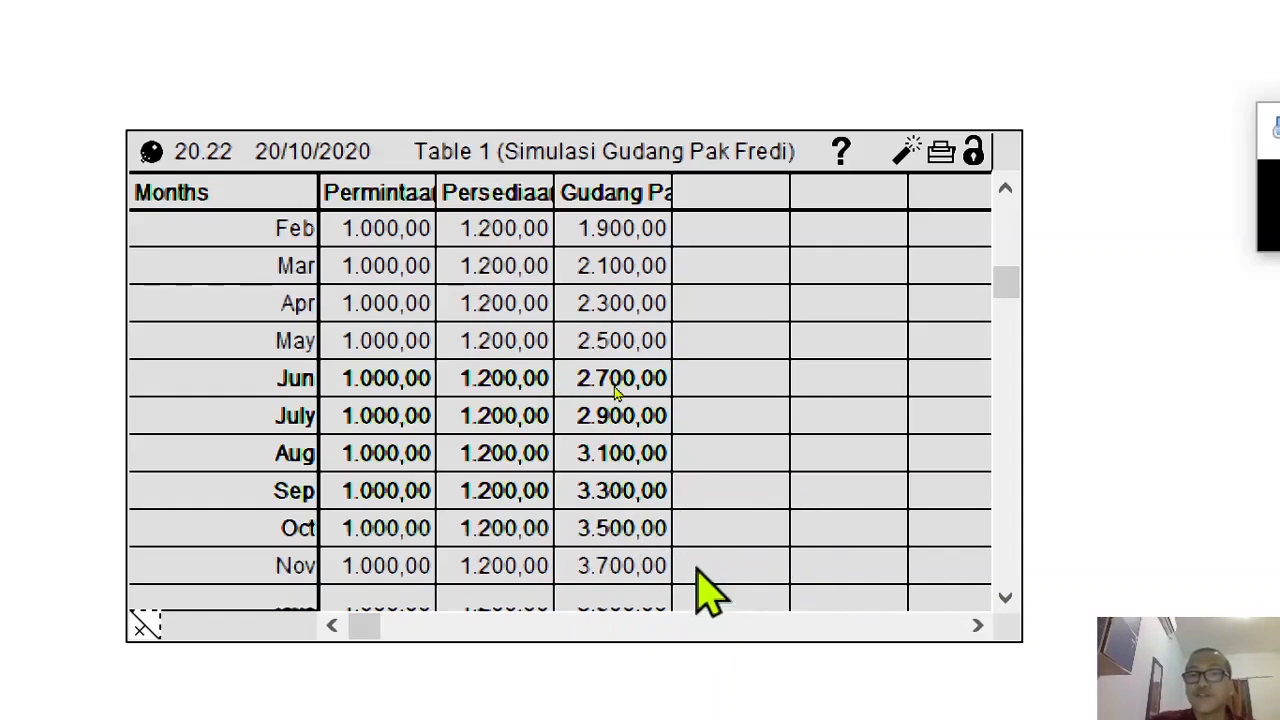
pyautogui.click(1005, 189)
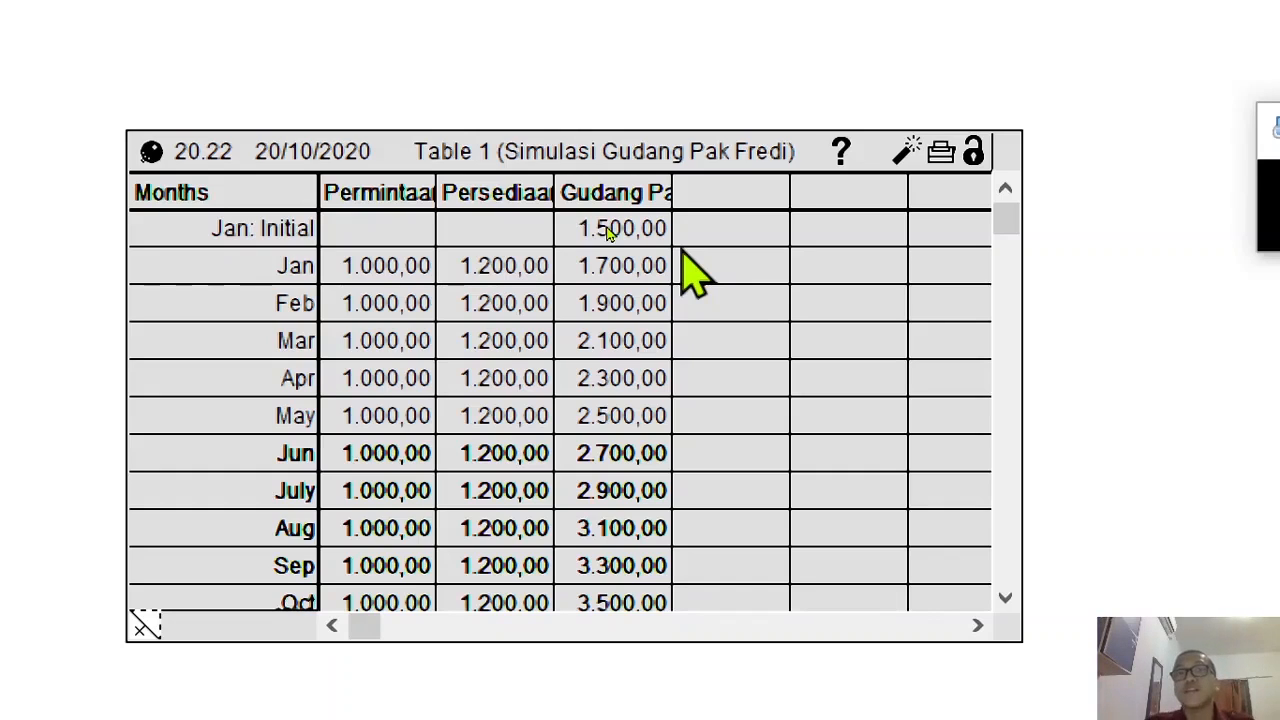
pyautogui.click(1194, 211)
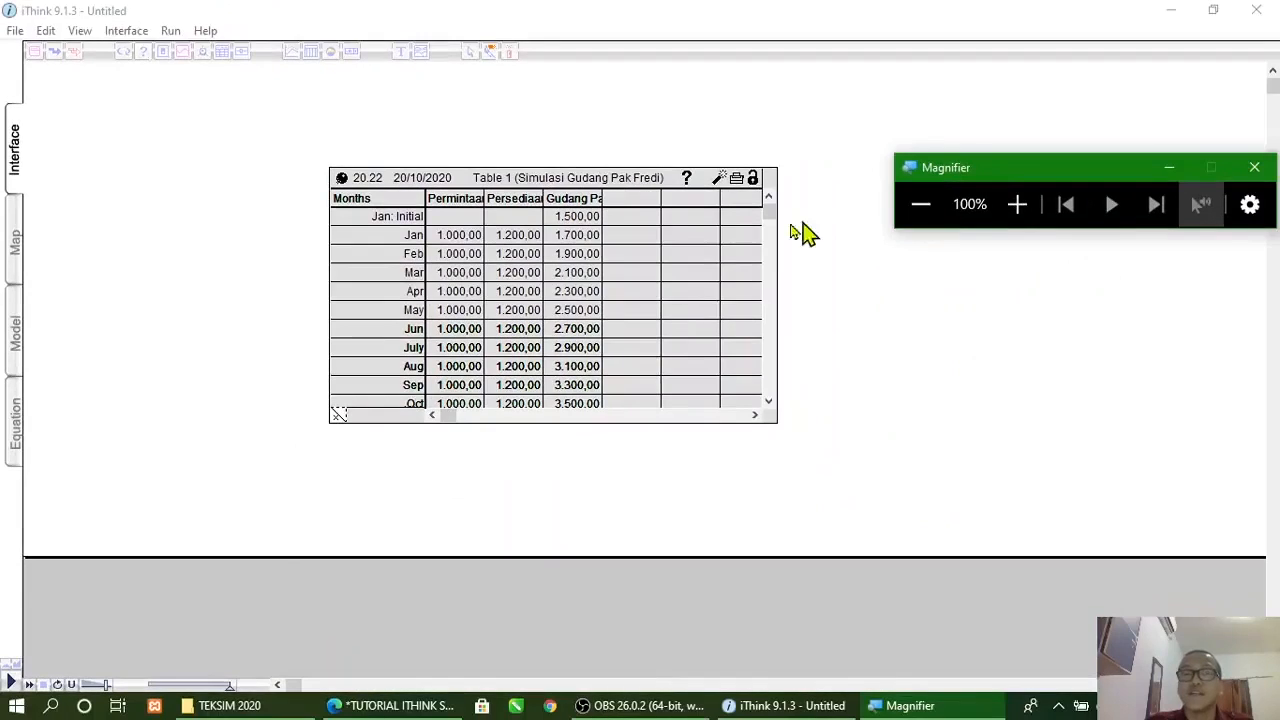
# Step: Open the Map page and examine the stock-and-flow diagram with the Persediaan inflow and Permintaan outflow
pyautogui.click(15, 268)
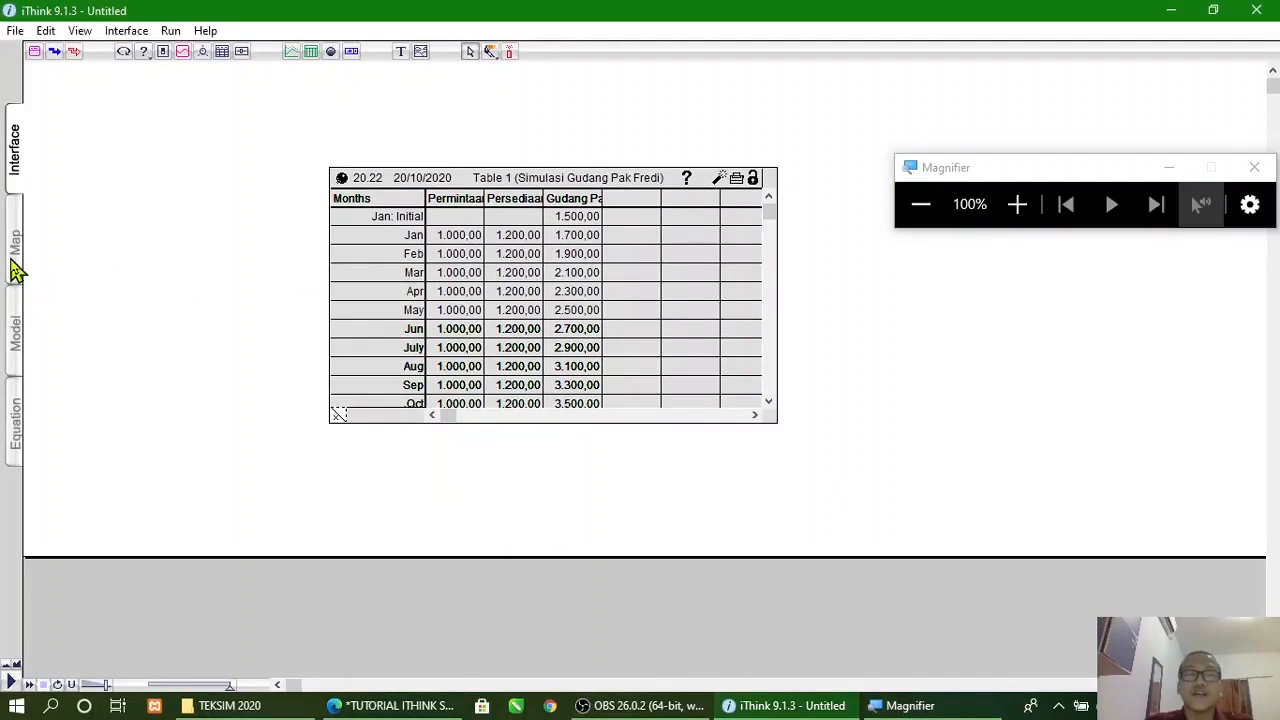
pyautogui.click(15, 264)
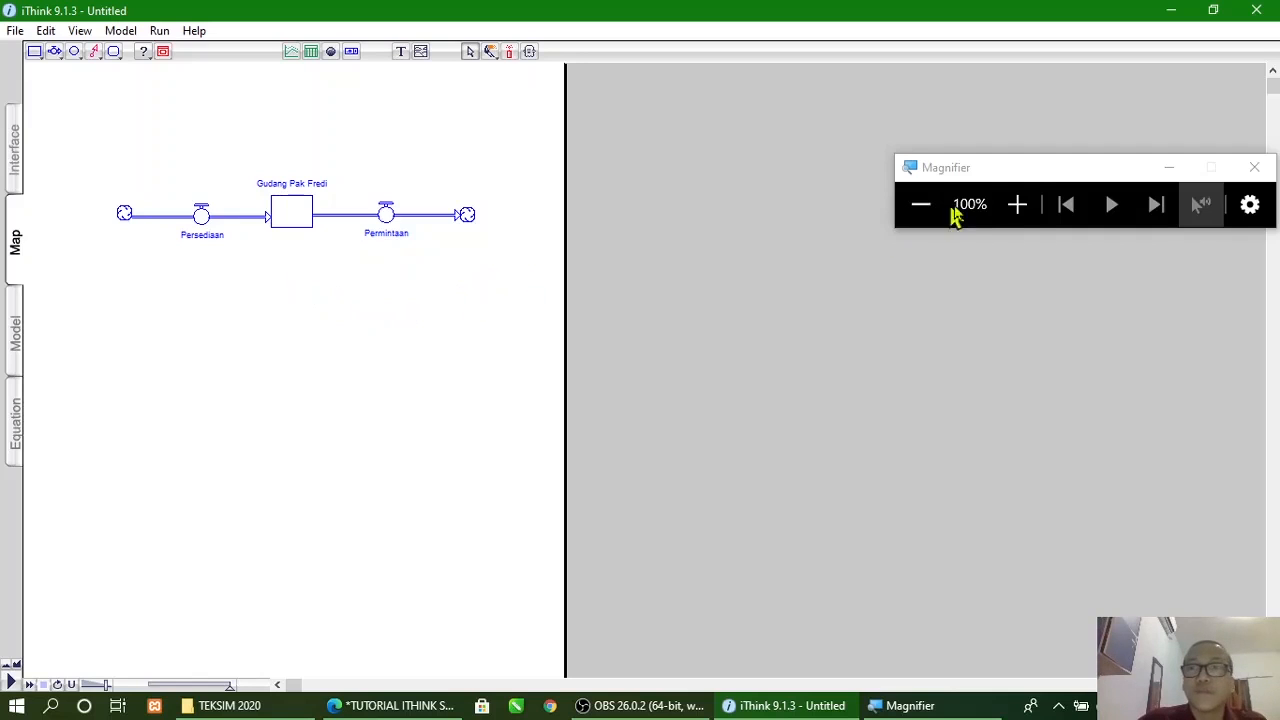
pyautogui.click(1003, 222)
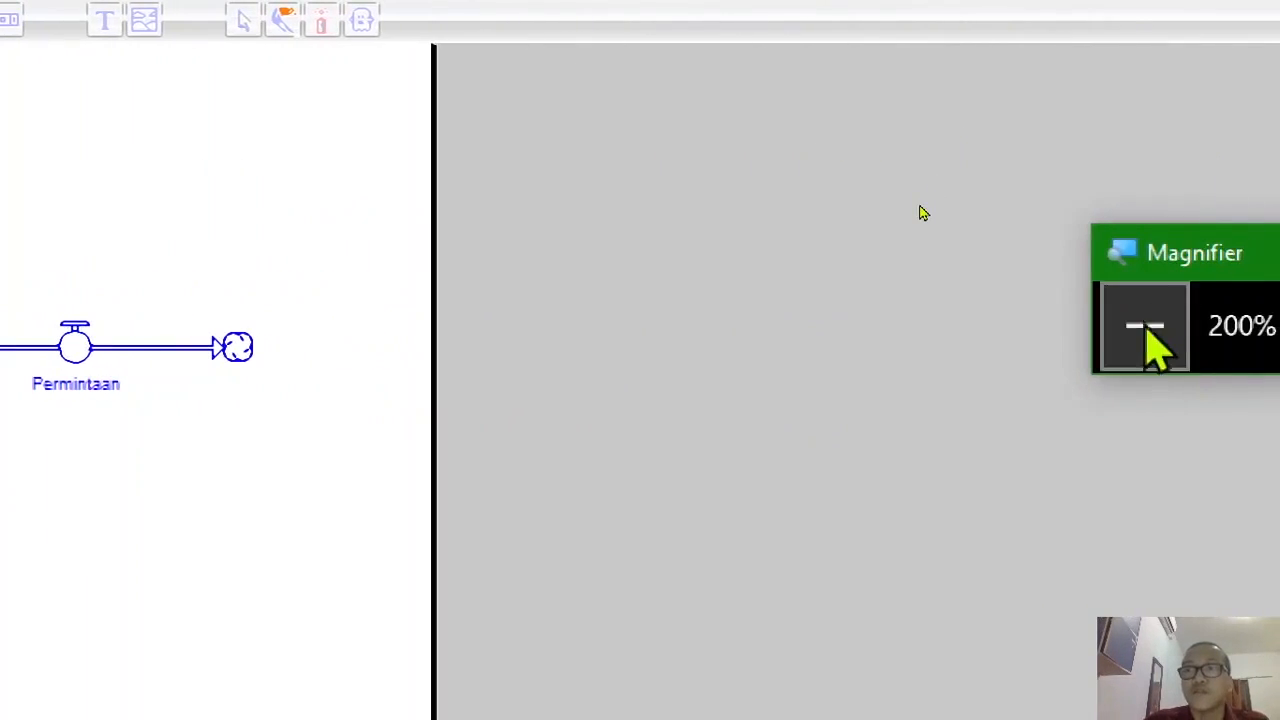
pyautogui.click(1147, 330)
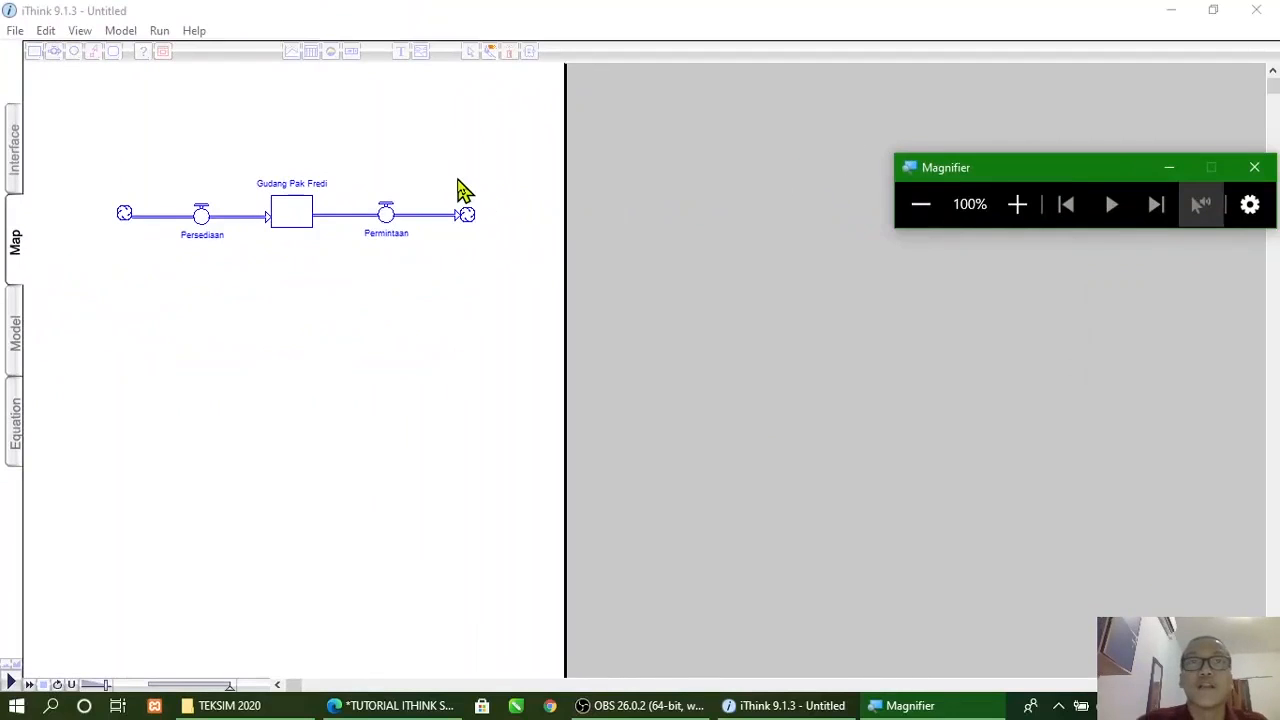